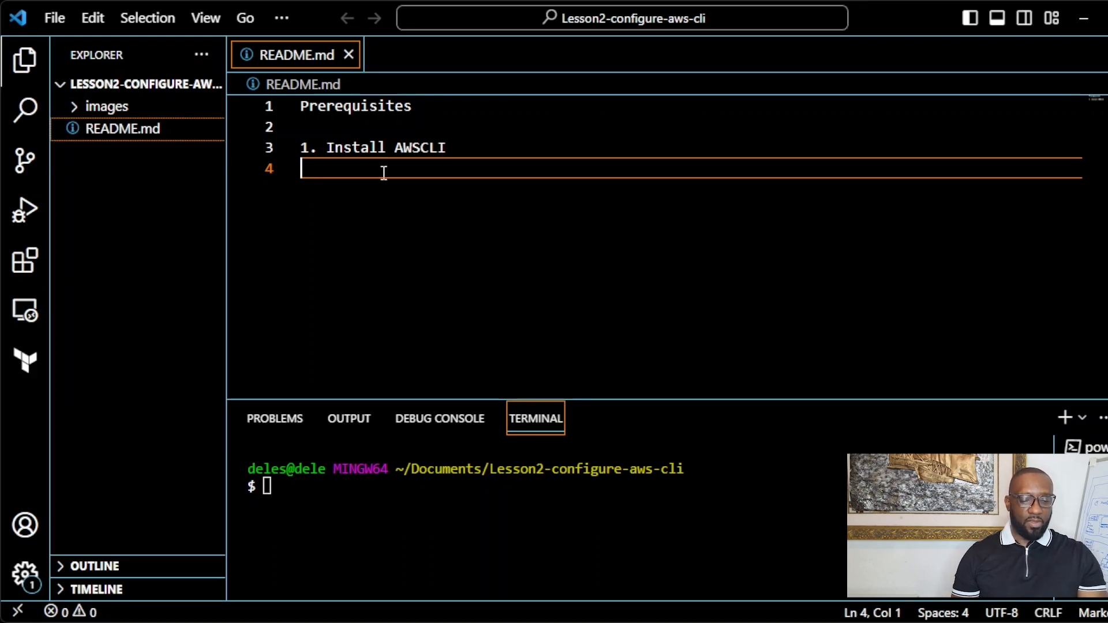
Step: Paste the AWS CLI install guide link under Install AWSCLI, then add a STEPS heading below it
text(https://docs.aws.amazon.com/cli/latest/userguide/getting-started-install.html)
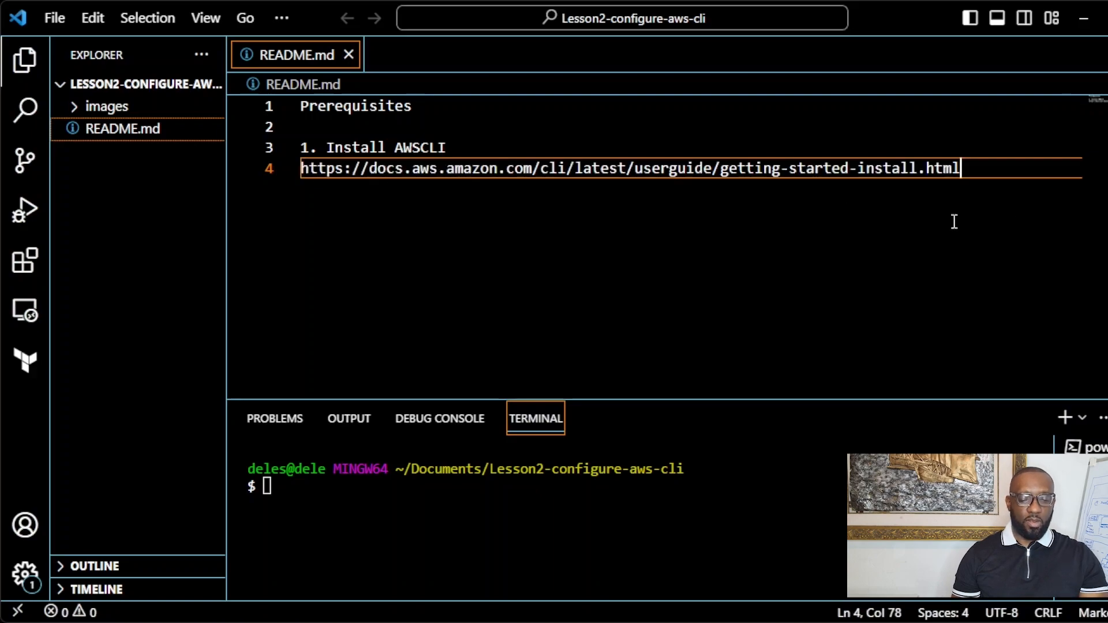
key(Return)
key(Return)
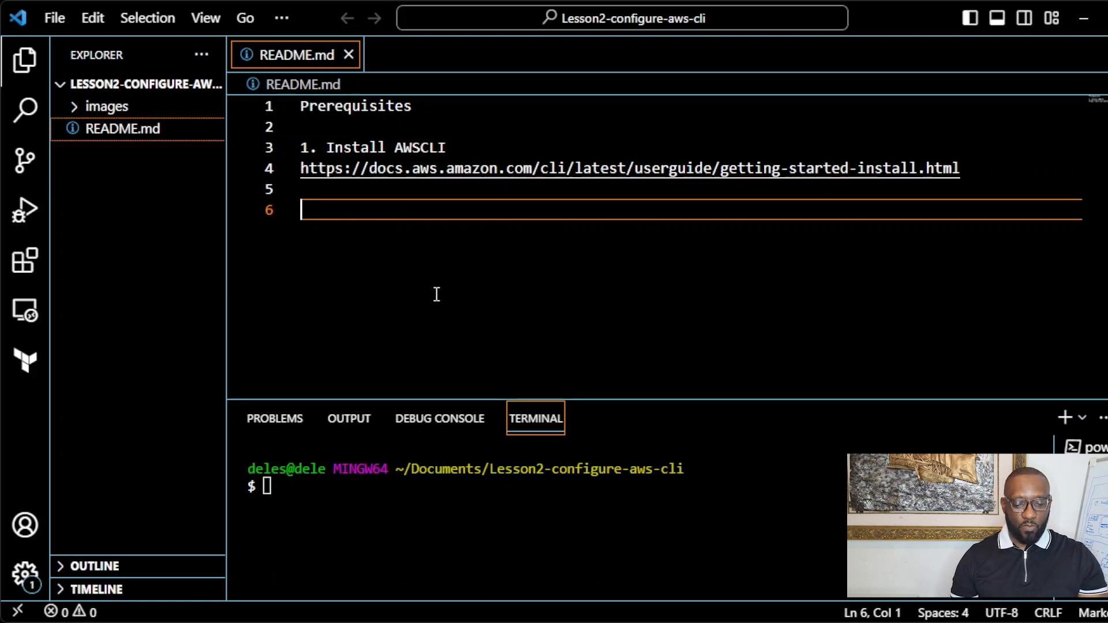
text(STEPS)
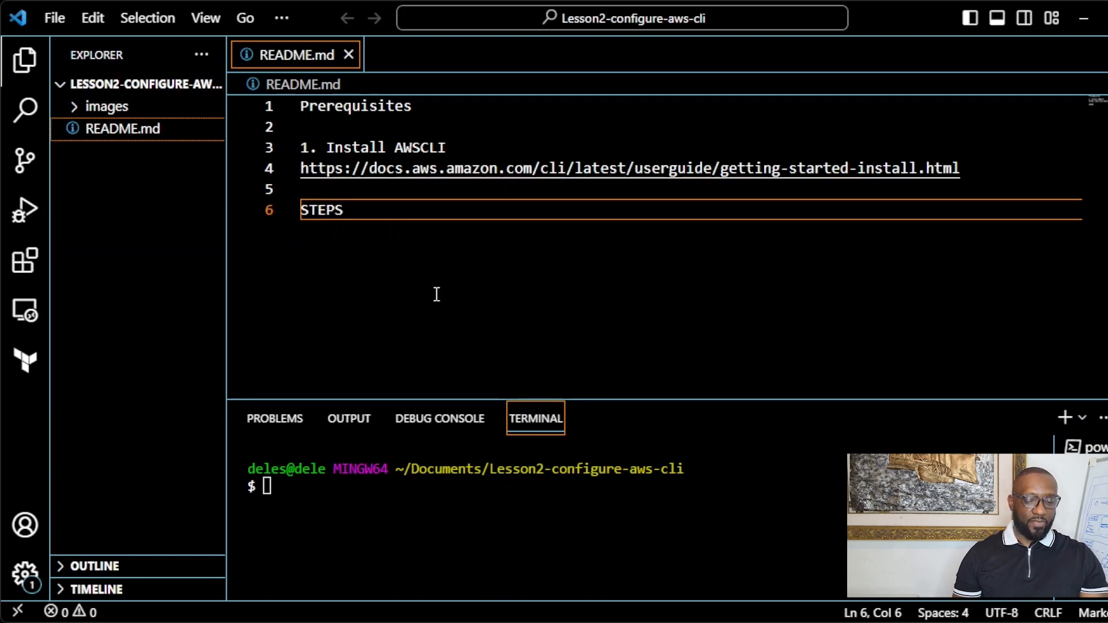
key(Return)
key(Return)
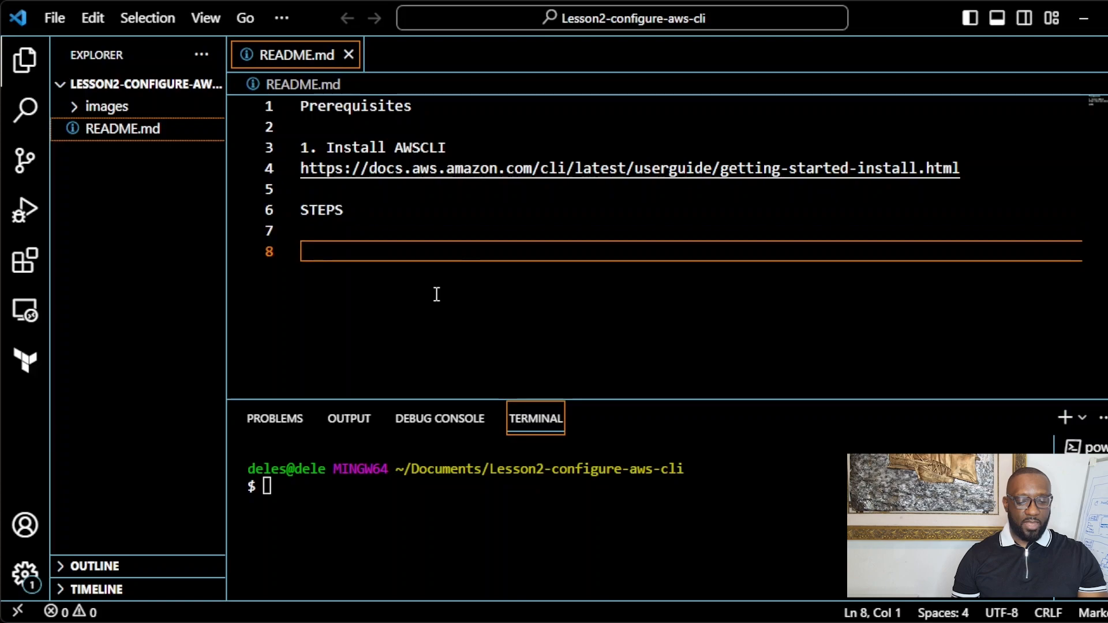
Step: Write '1. Create a User in AWS and grant the user the required permissions.' under STEPS
text(1.)
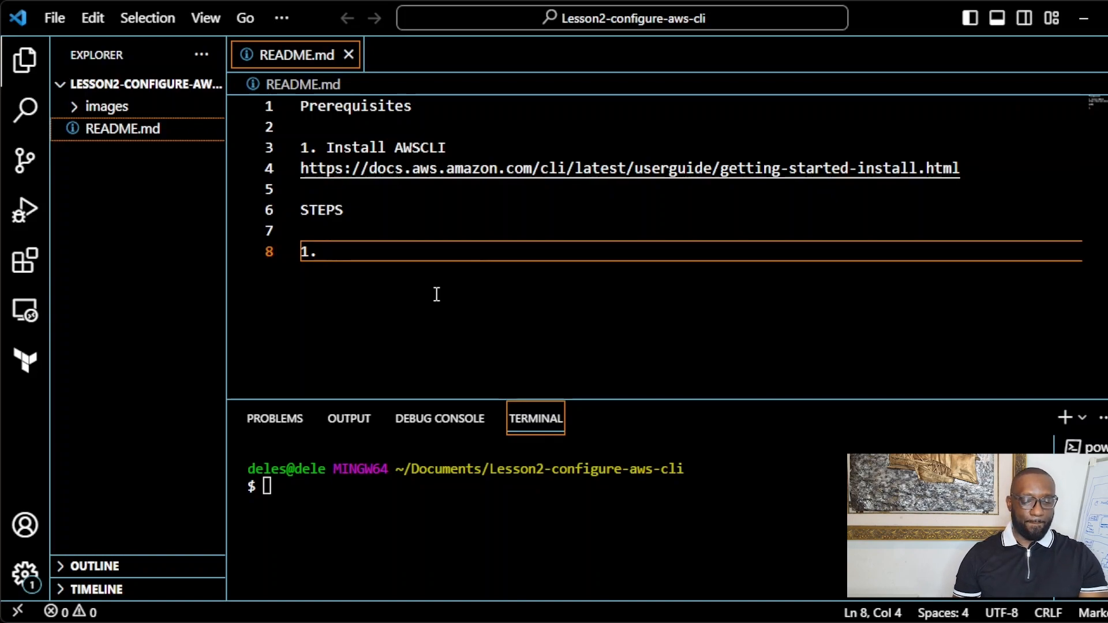
text(C)
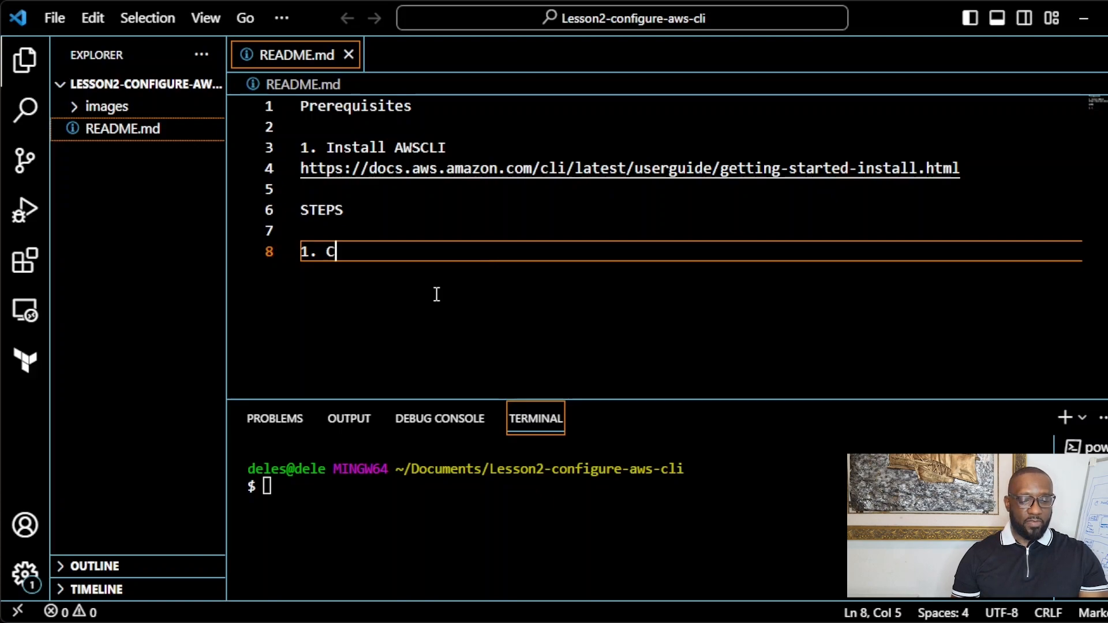
text(reate a U)
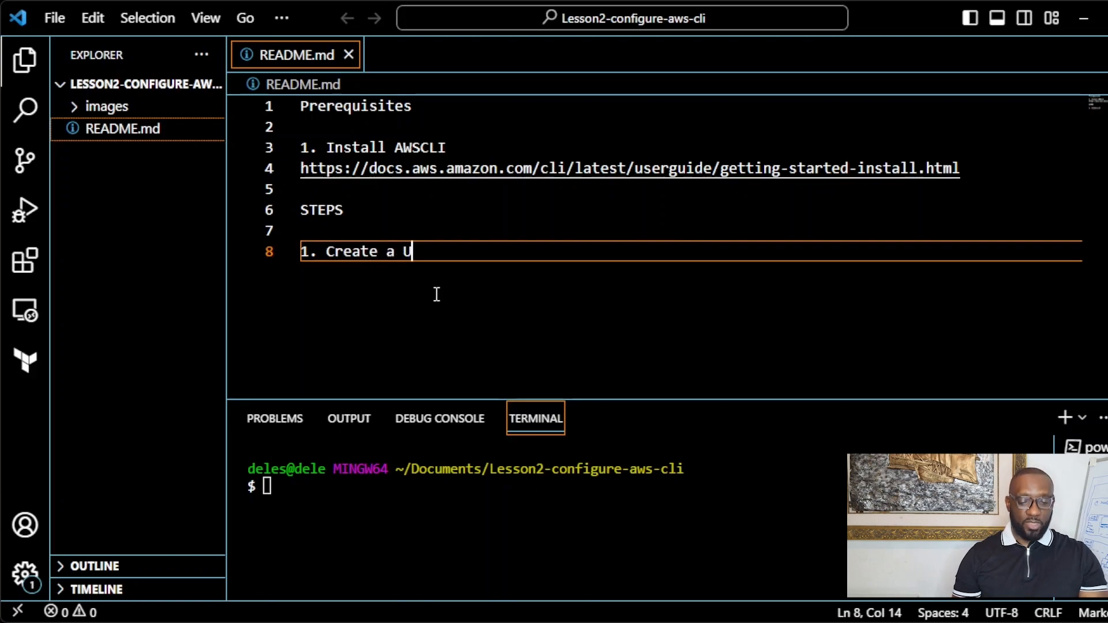
text(S)
key(BackSpace)
text(er in )
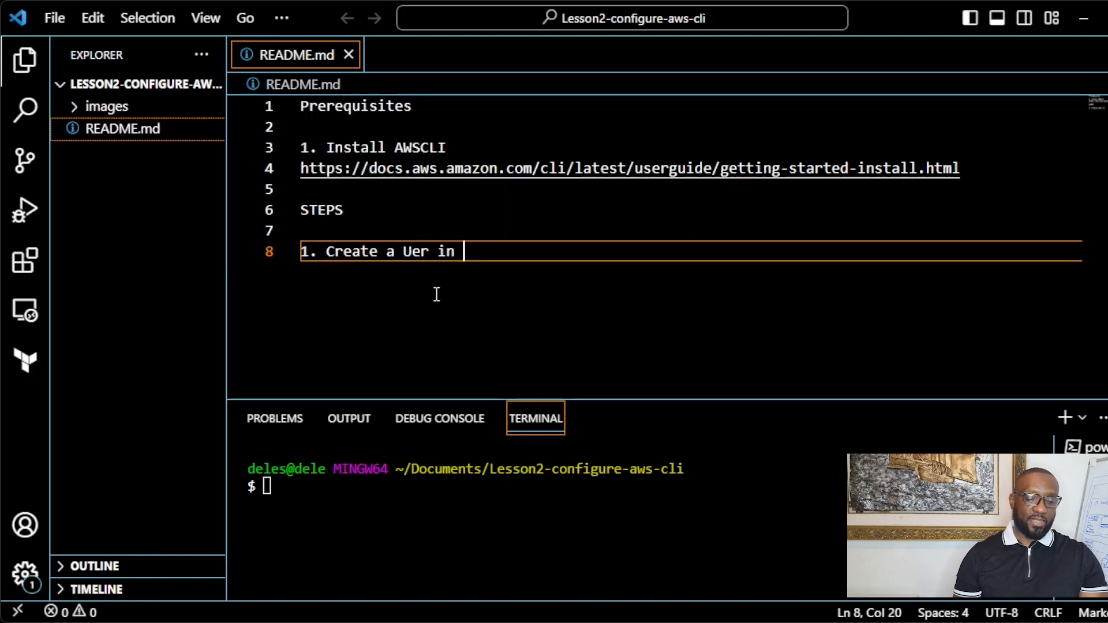
text(AWS an)
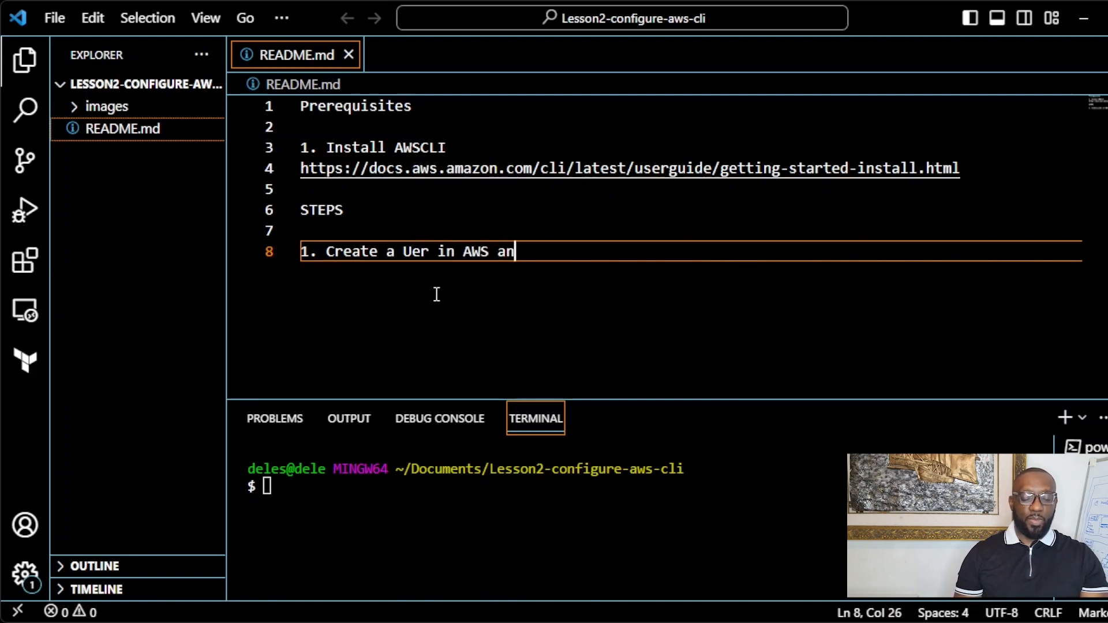
text(d gra)
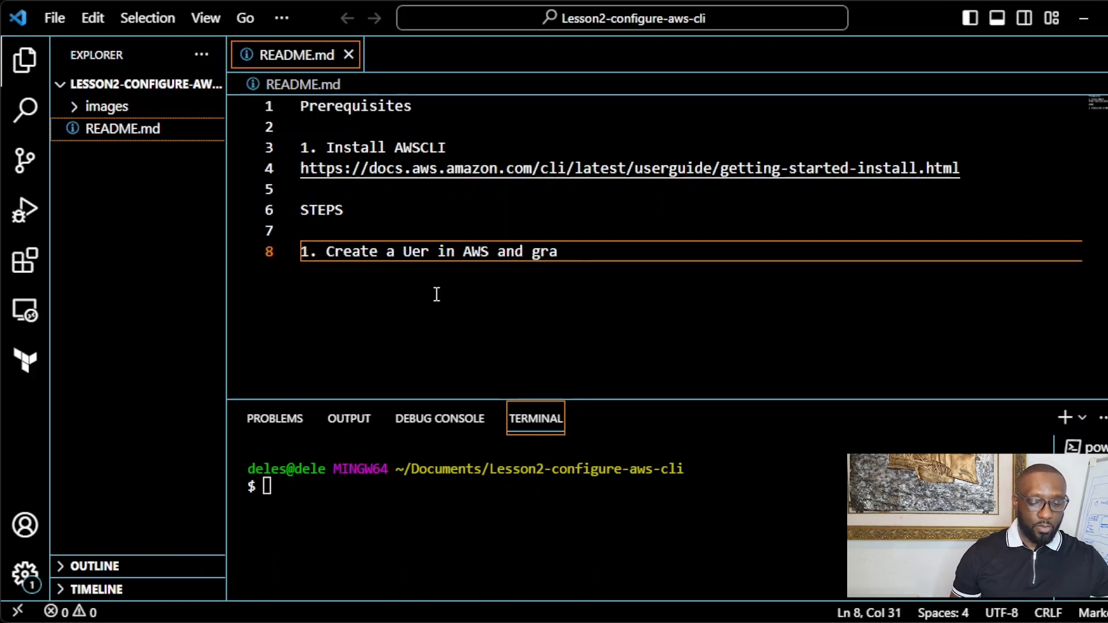
text(nt the)
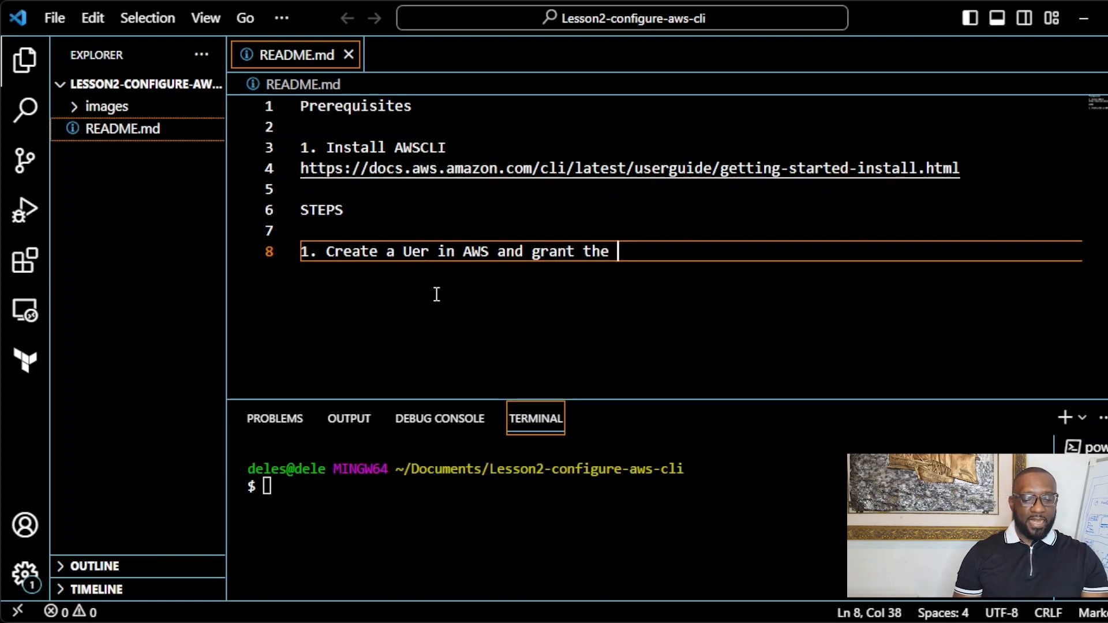
click(415, 250)
text(s)
click(660, 253)
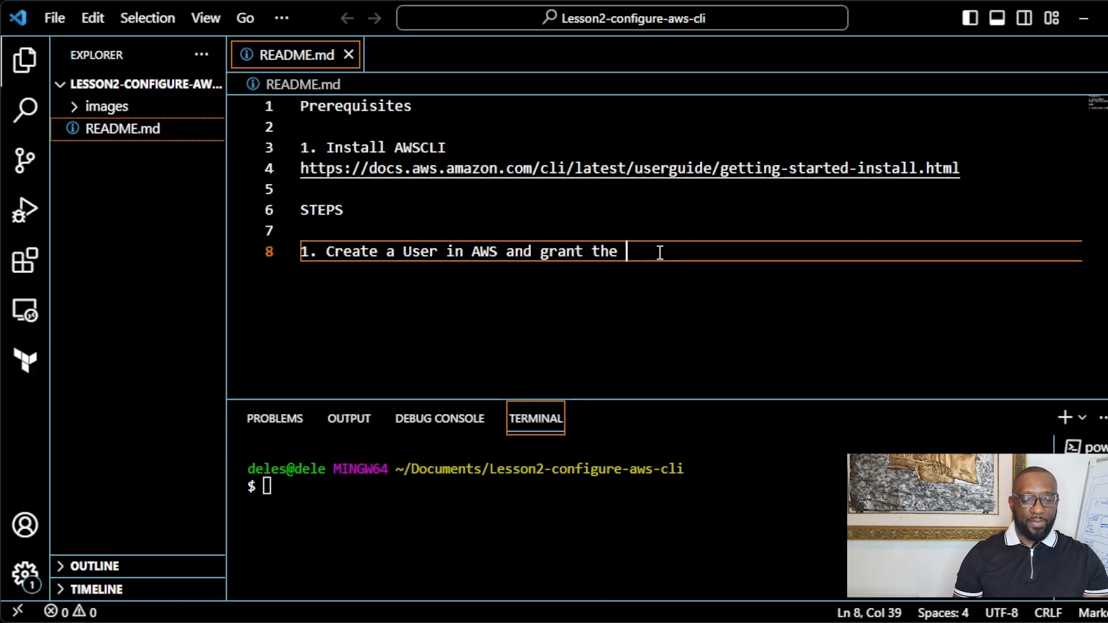
text(user)
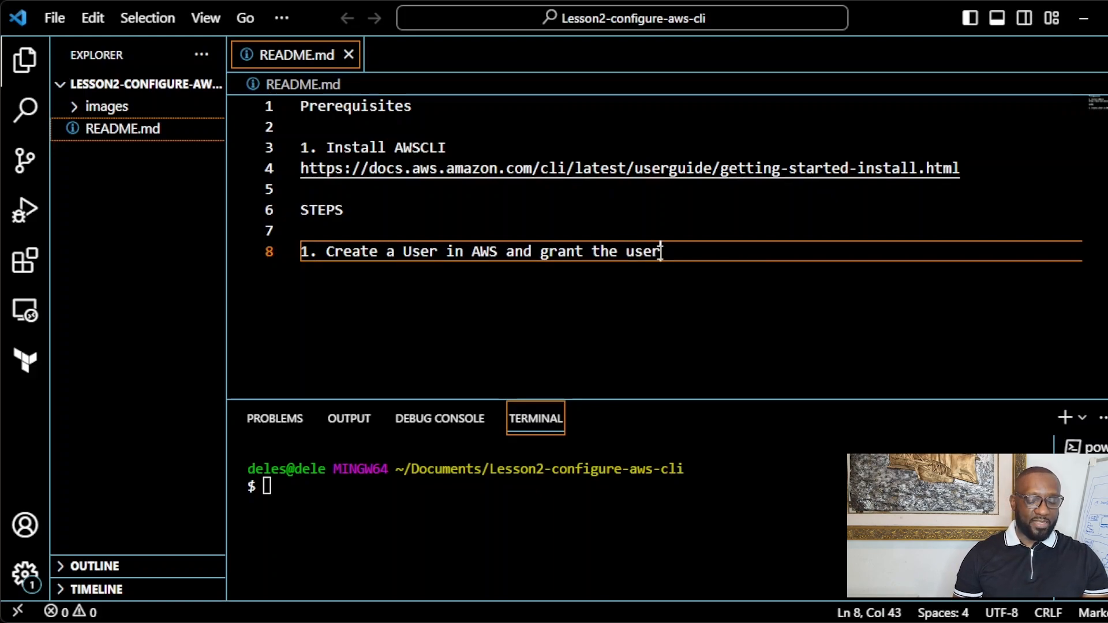
text( the required per)
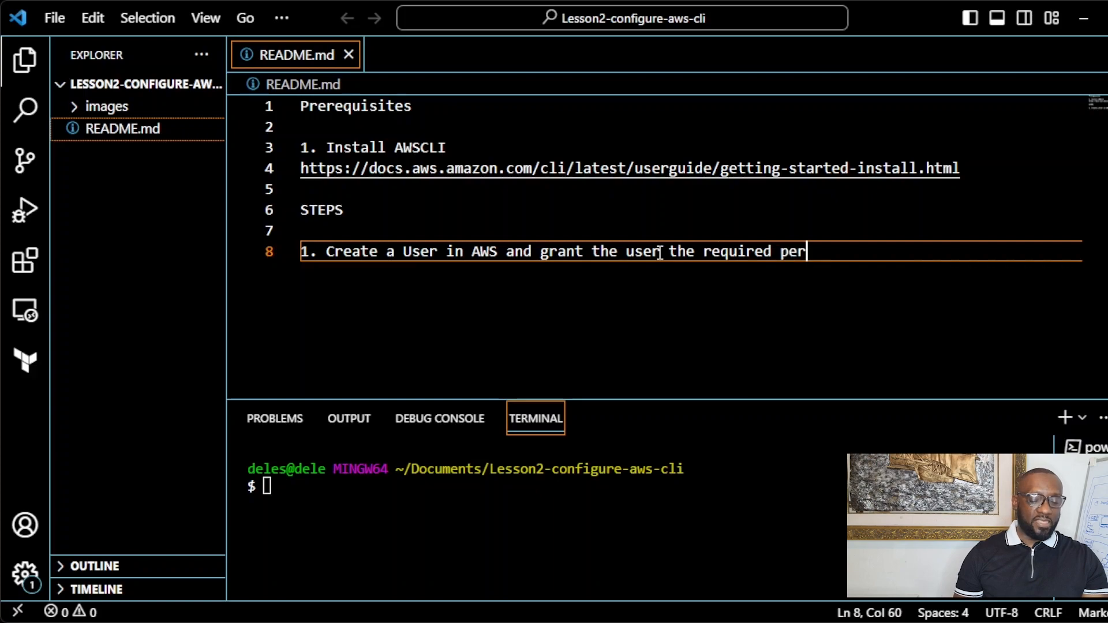
text(missions.)
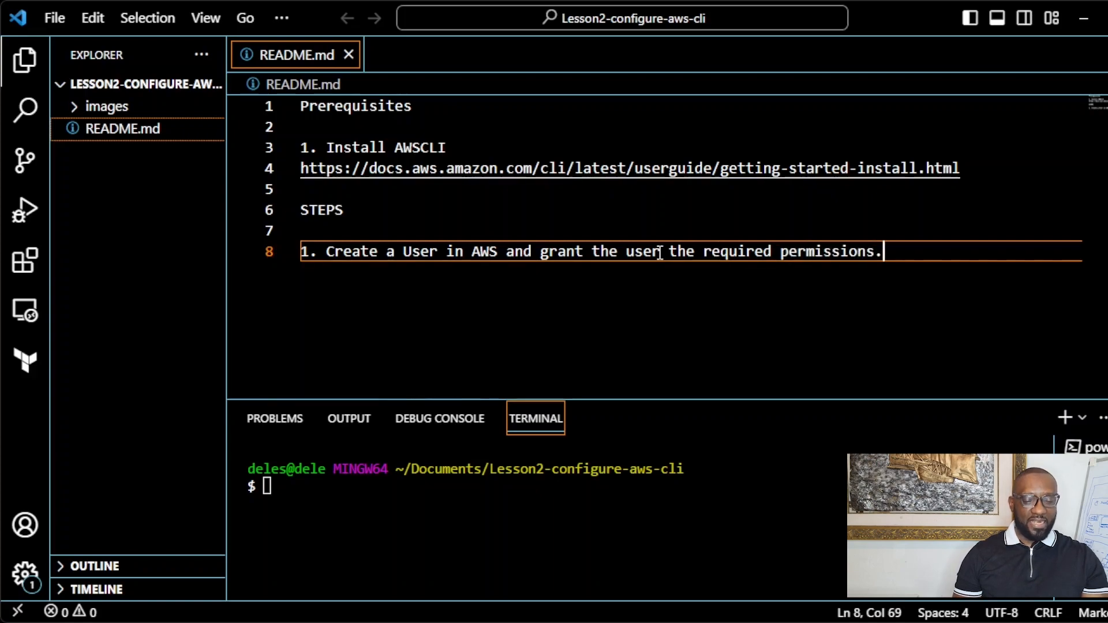
key(Return)
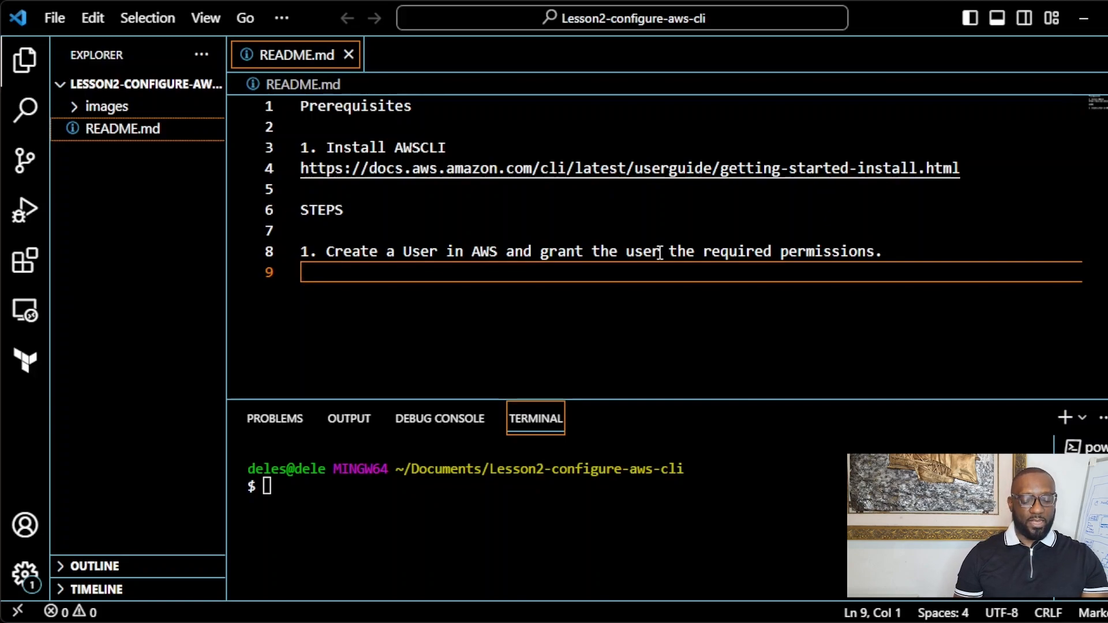
Step: Write '2. Create an Access key and a Secret Key for that.' on the next line
text(2. C)
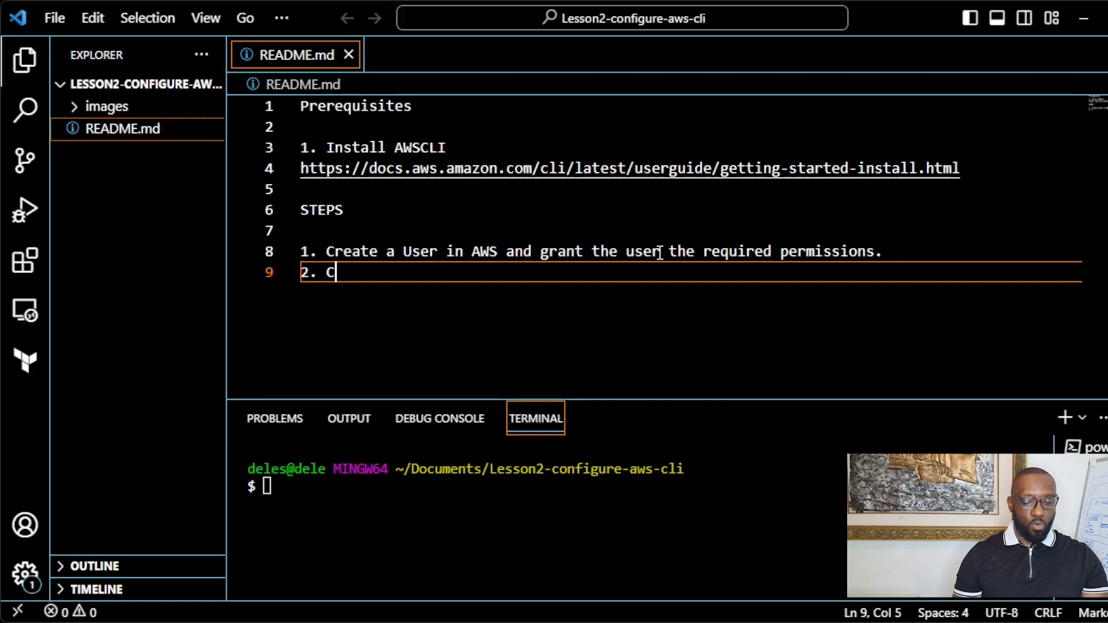
text(reate )
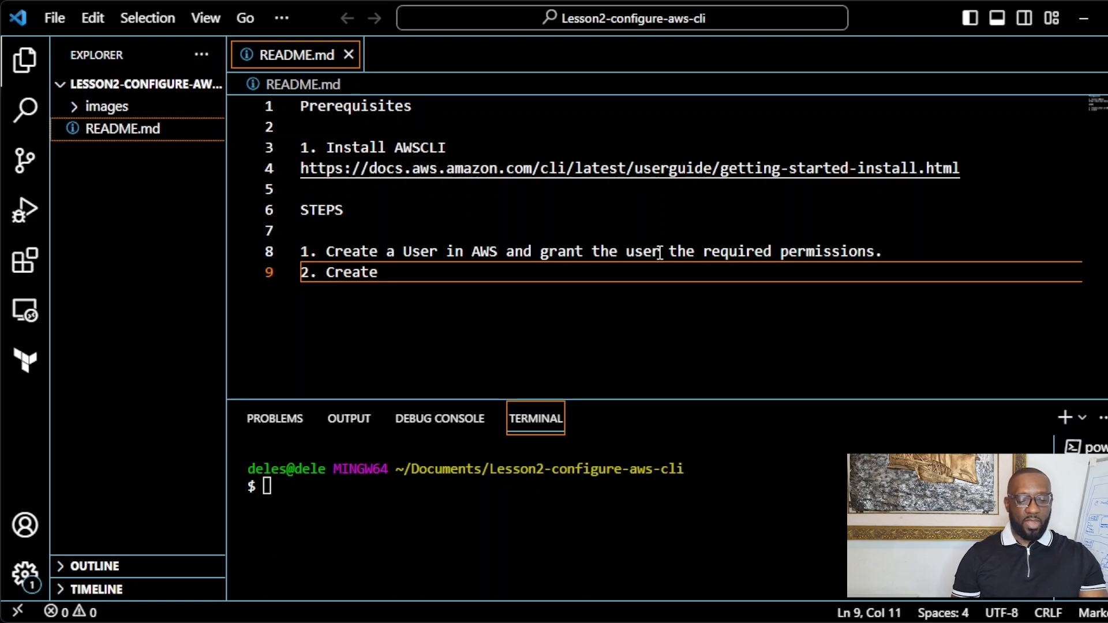
text(Access)
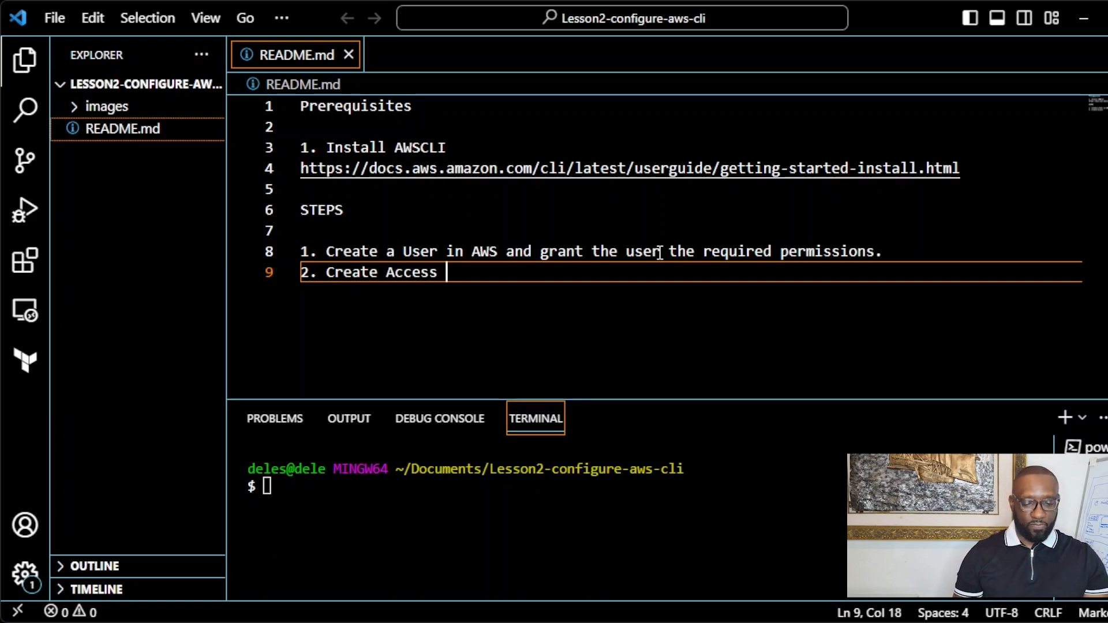
key(ctrl+BackSpace)
text(an)
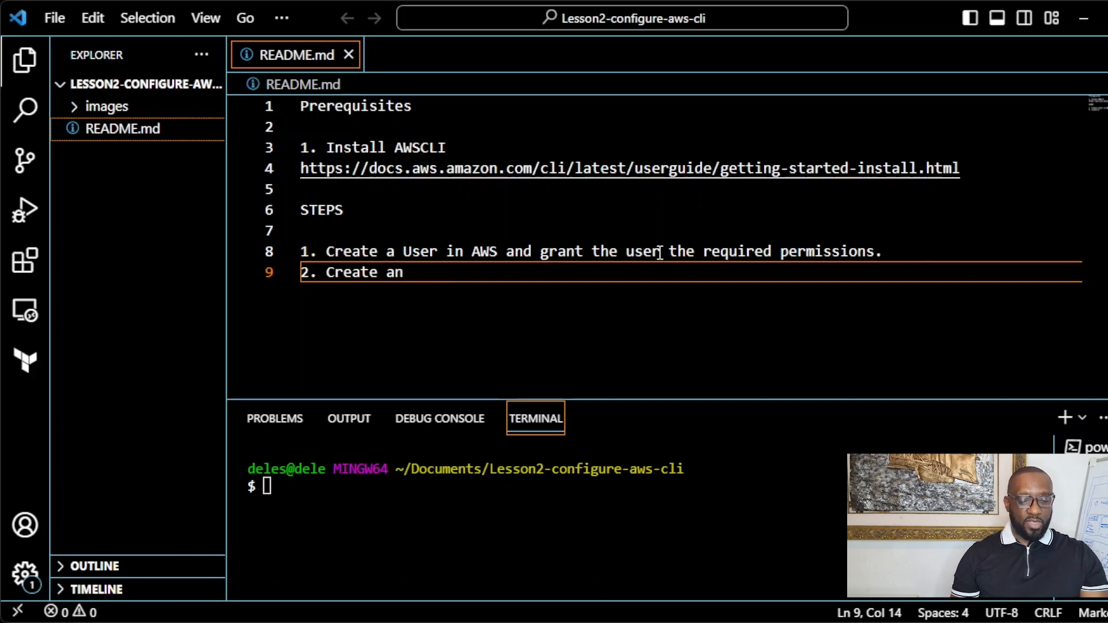
text( Access ke)
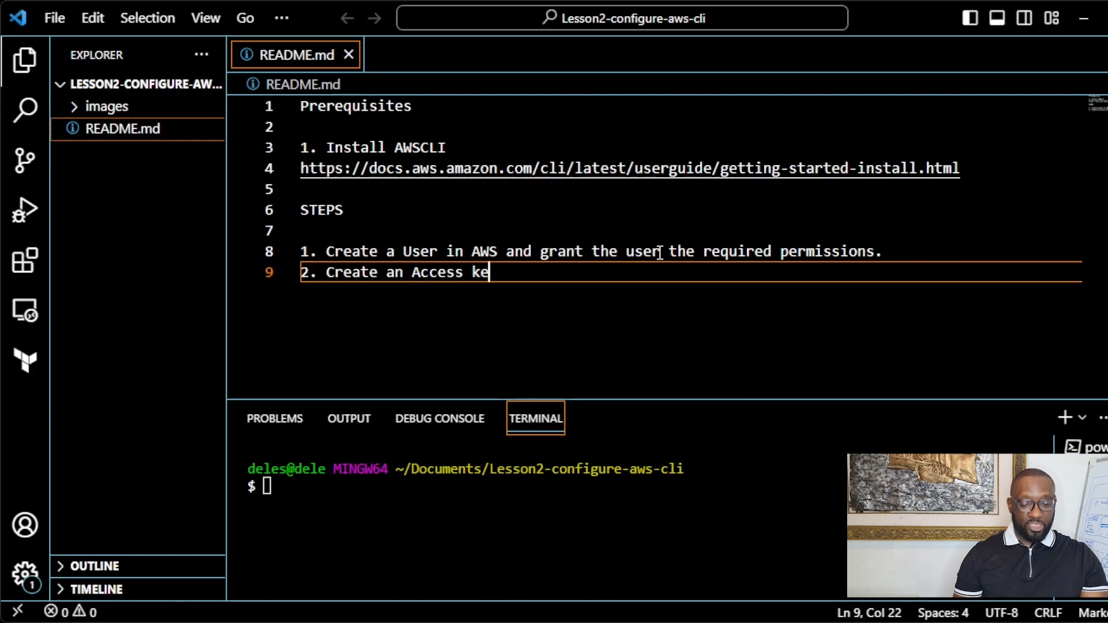
text(y and a Secret Key )
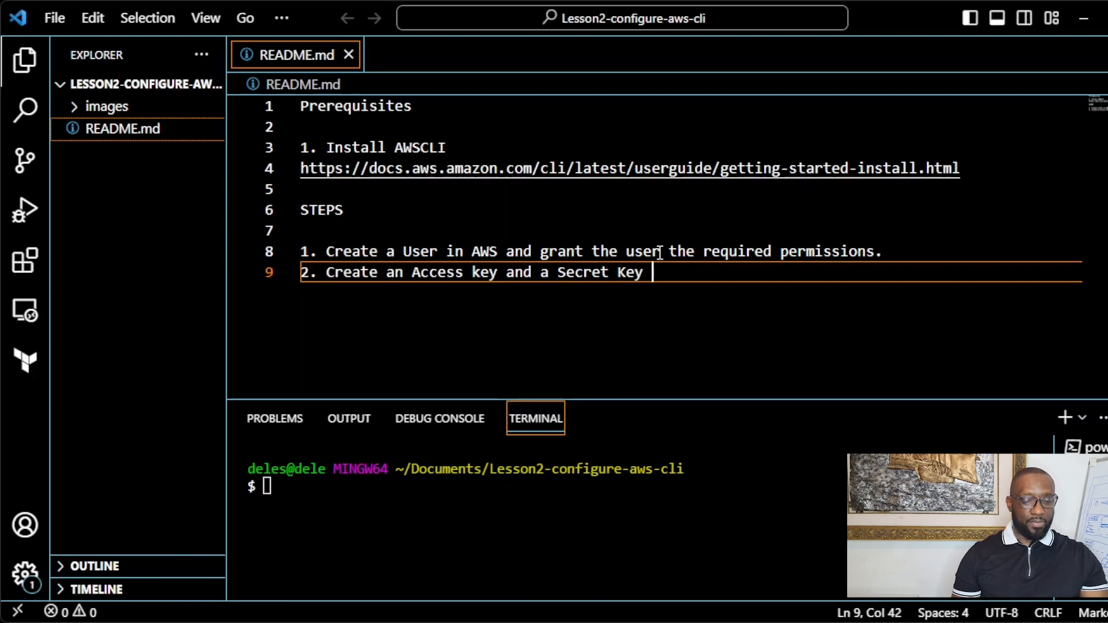
text(for tha)
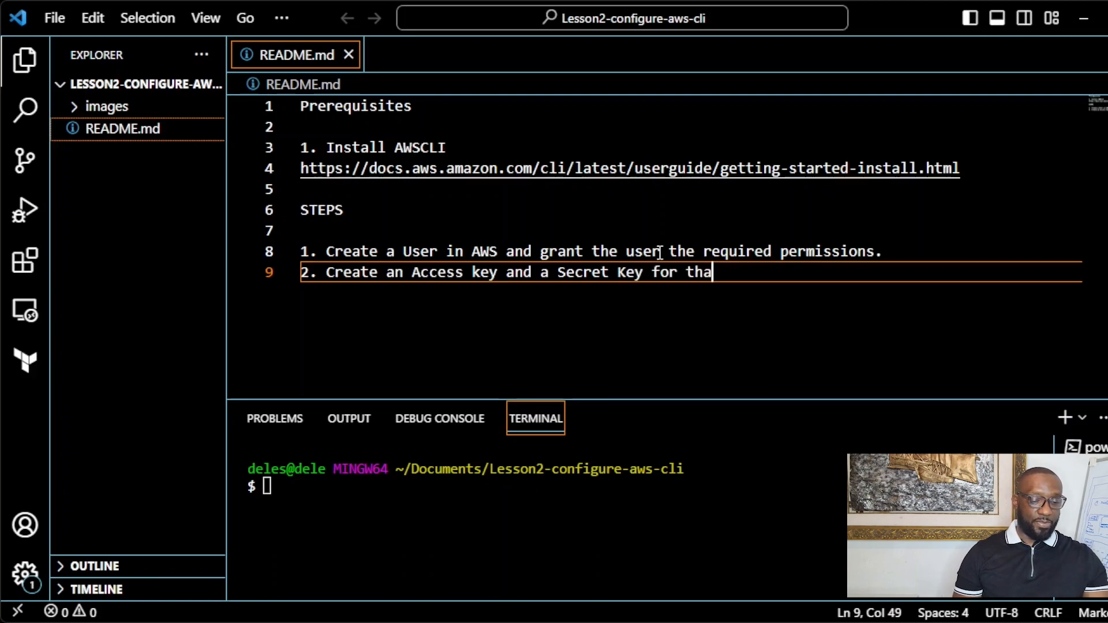
text(t.)
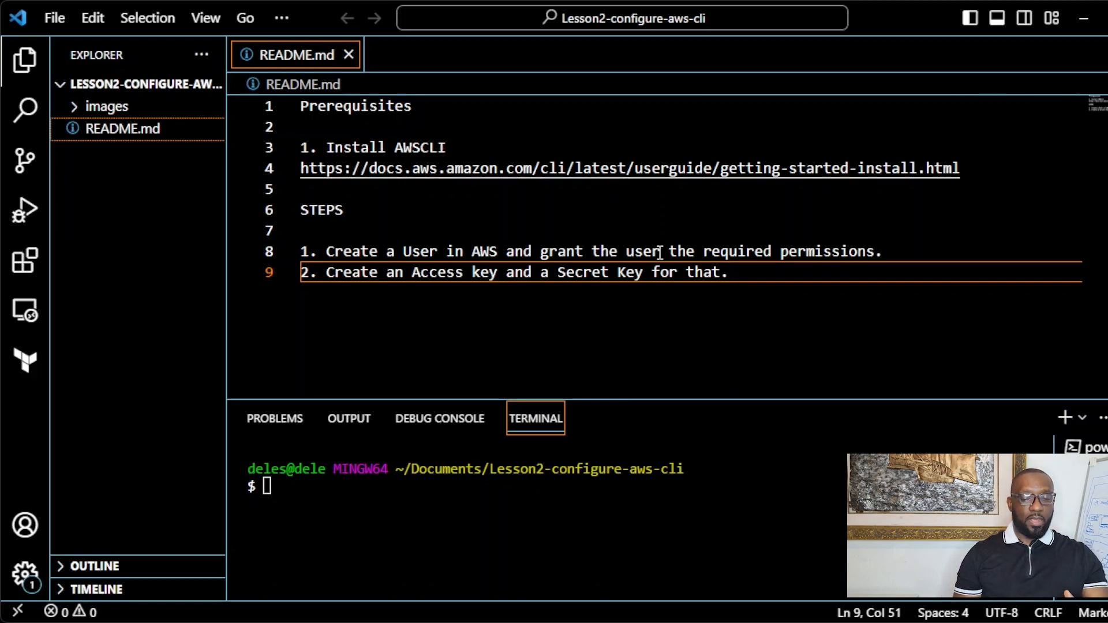
key(Return)
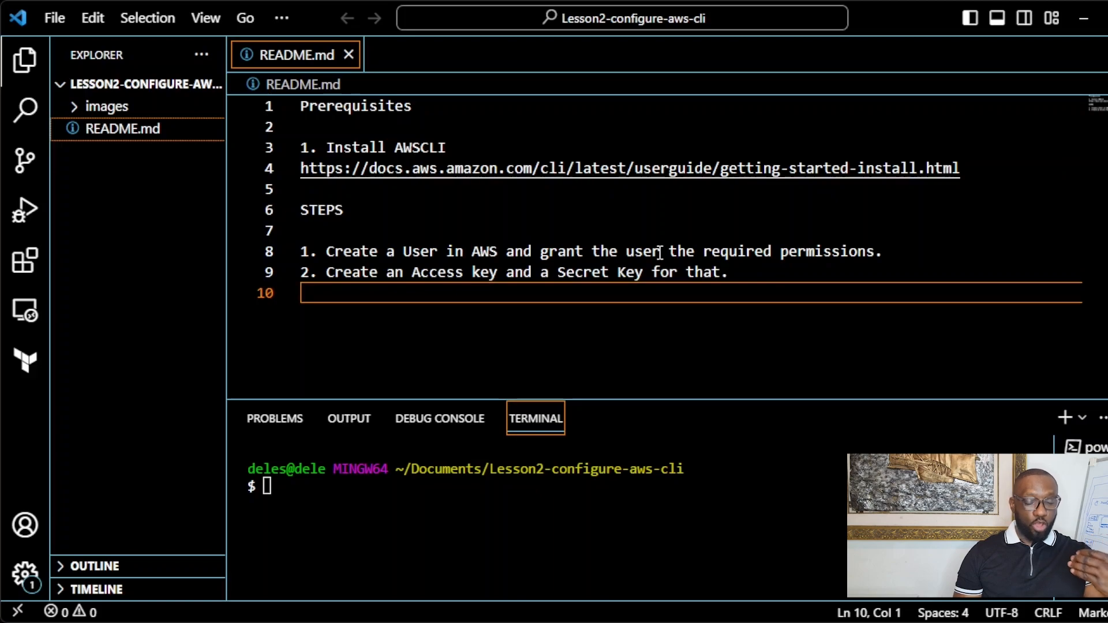
Step: Write step 3 'Configure AWSCLI with our credentials' and start a '4.' line beneath it
text(3)
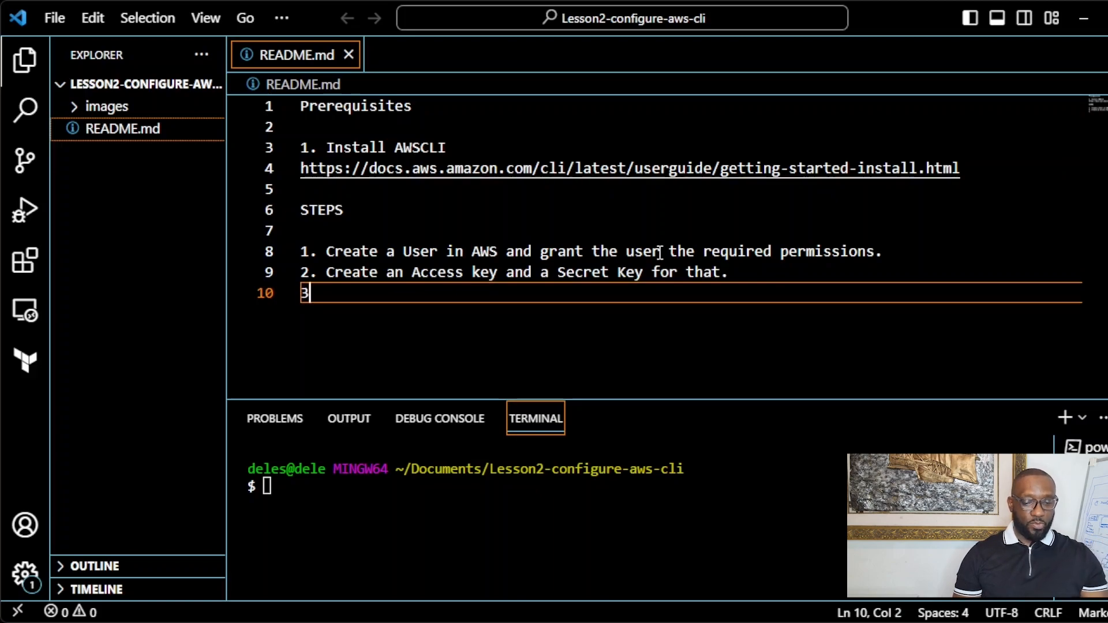
text(.Co)
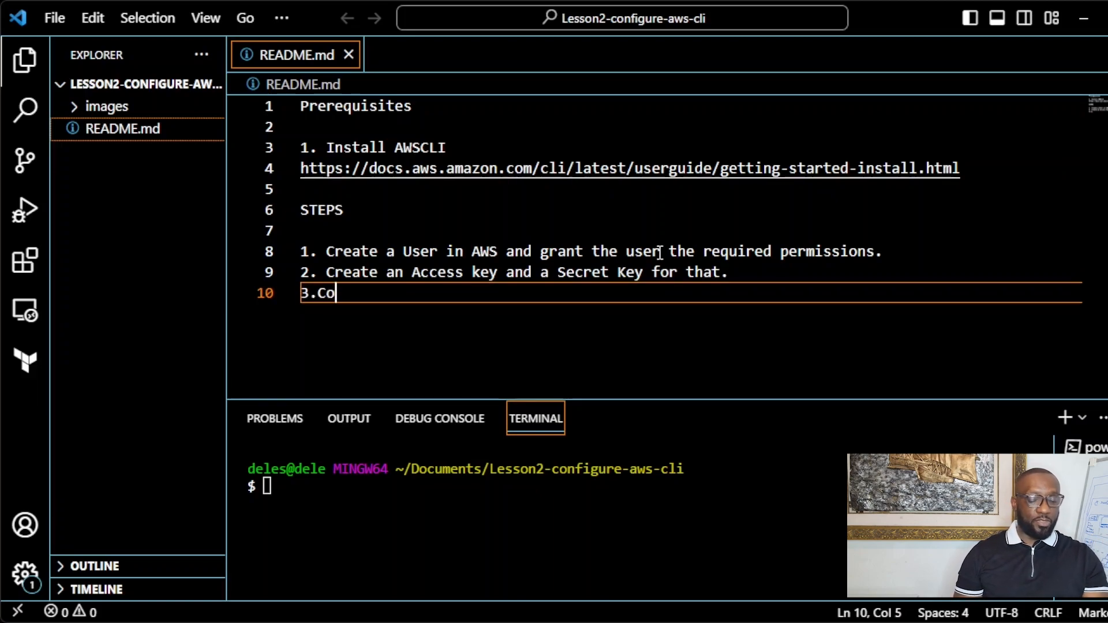
text(nfigure )
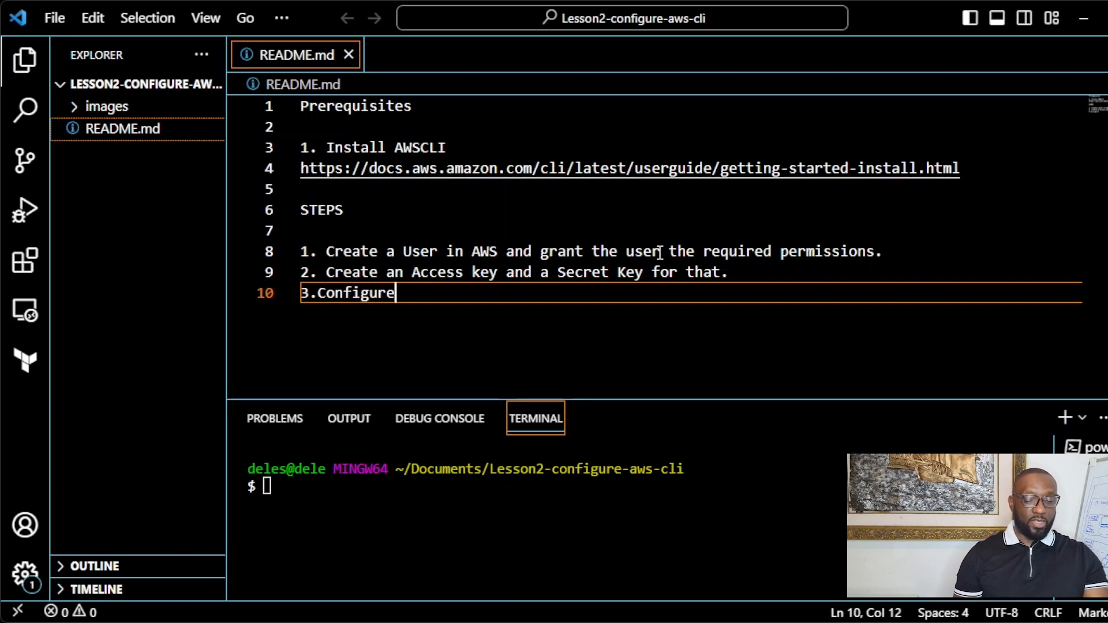
text(AWS)
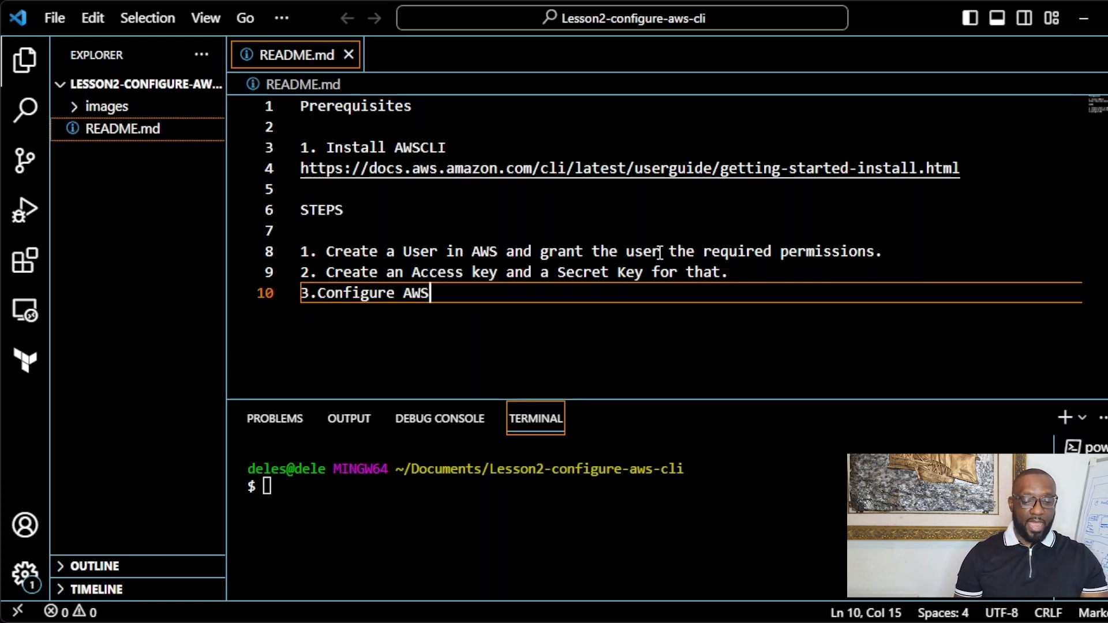
text(CLI)
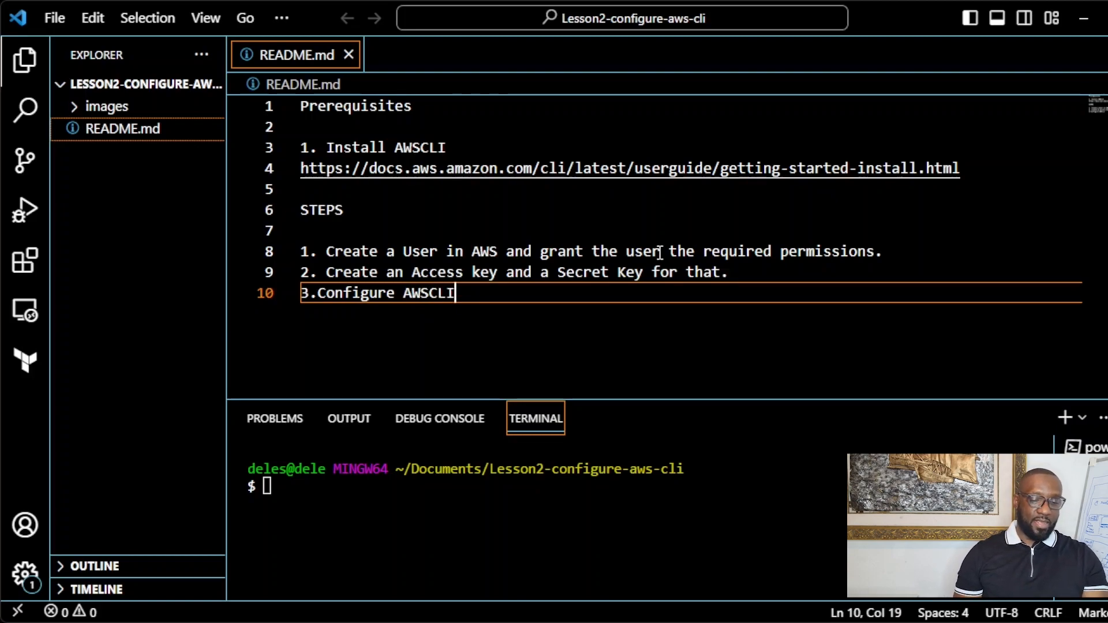
text( wi)
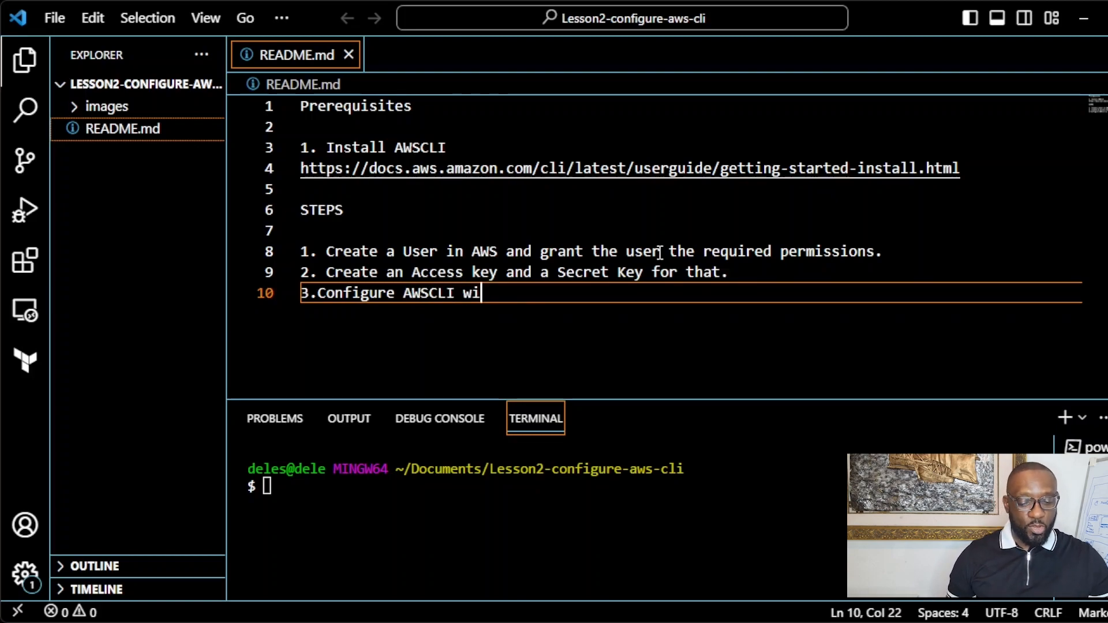
text(th our )
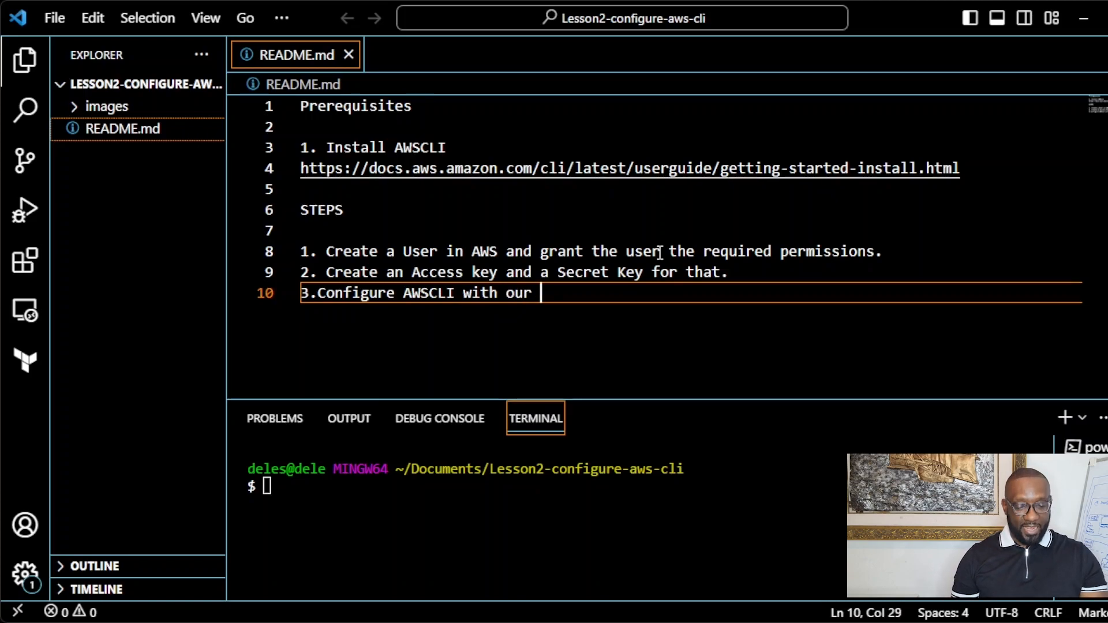
text(creden)
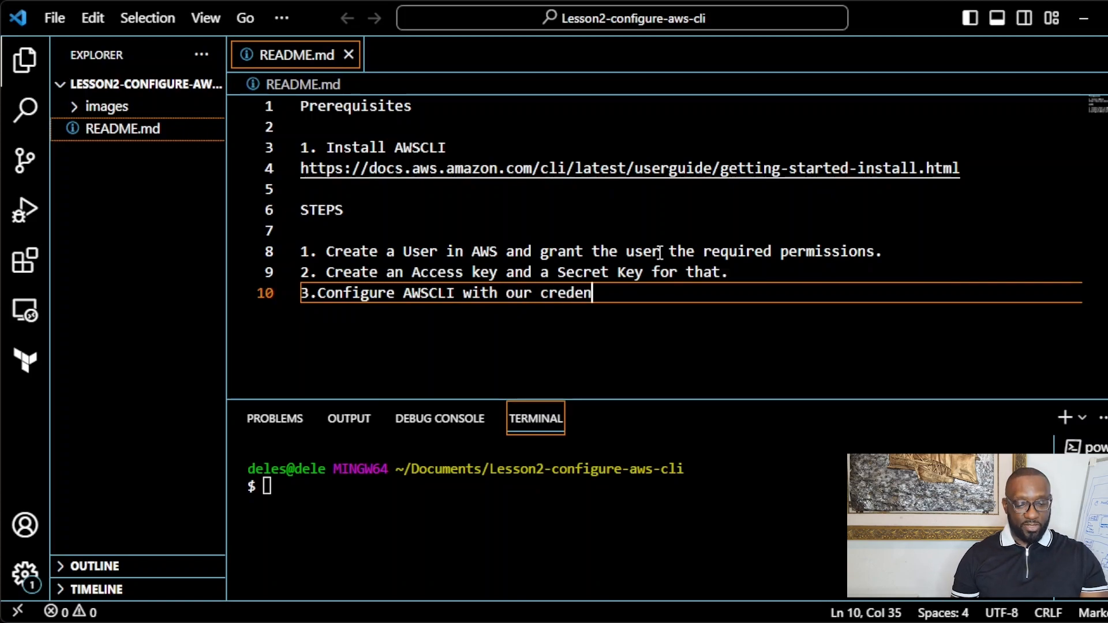
text(tials)
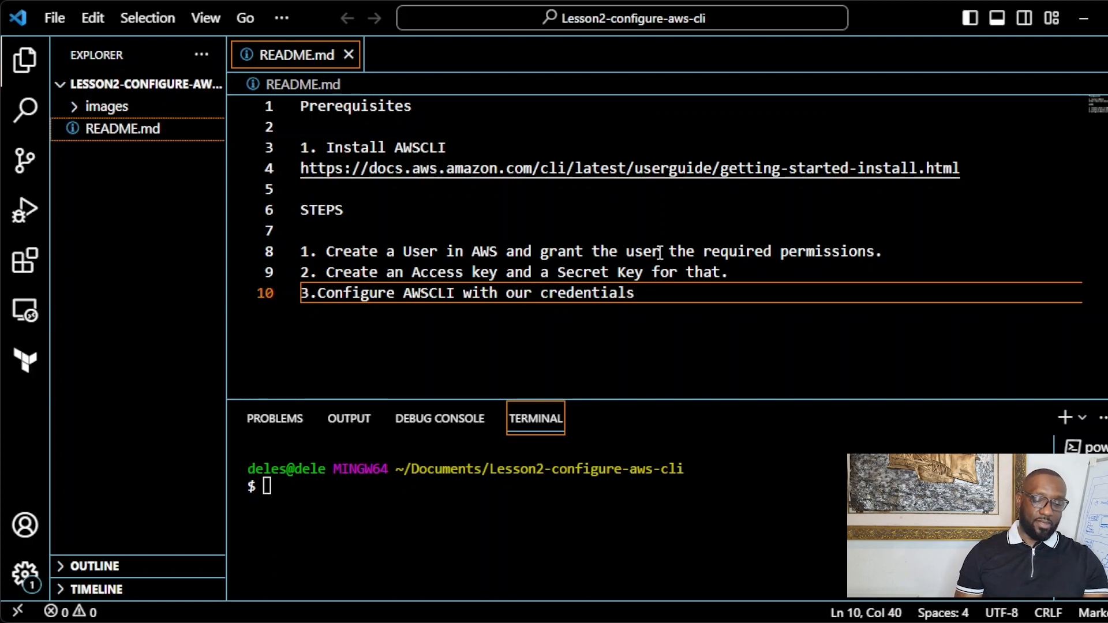
key(Return)
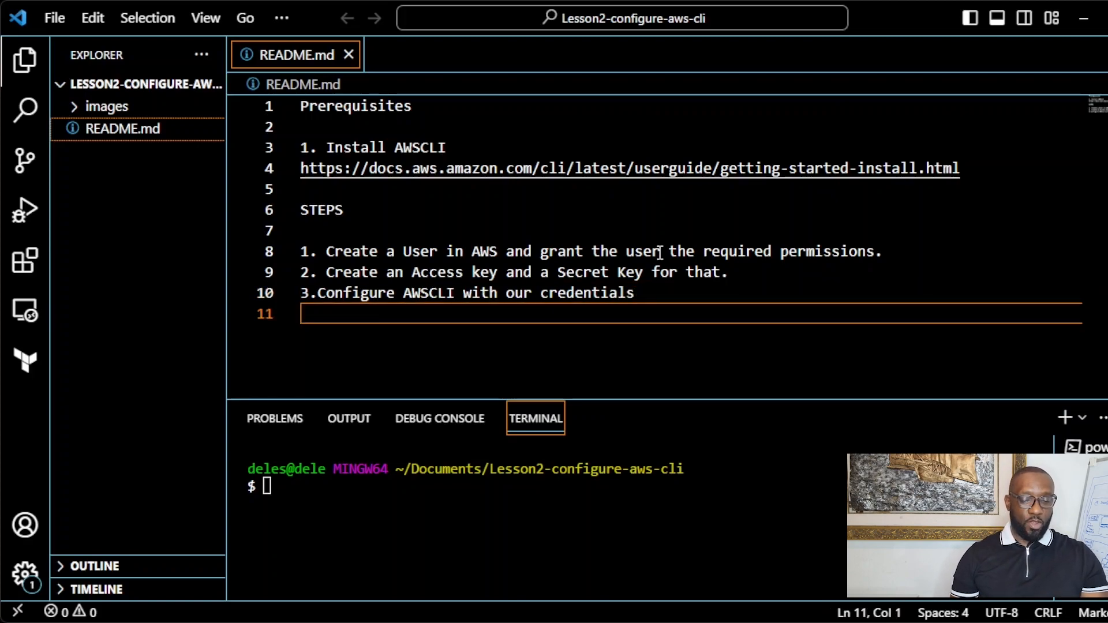
text(4.)
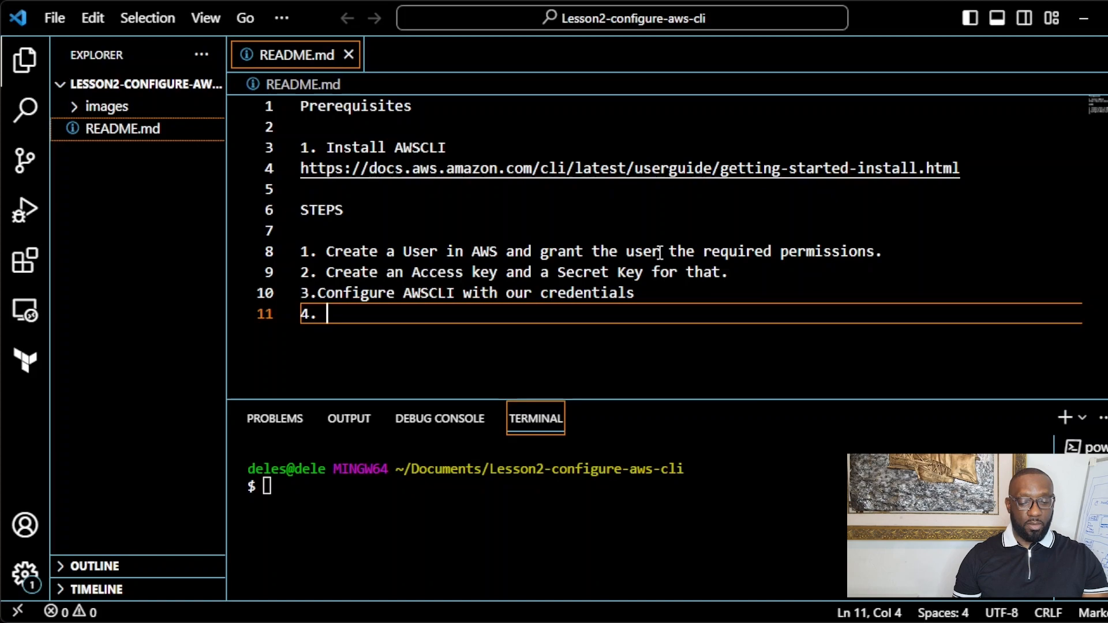
Step: Finish step 4 as 'Execute an aws command to see if it has been properly configured.'
text(Execute an aws command to see )
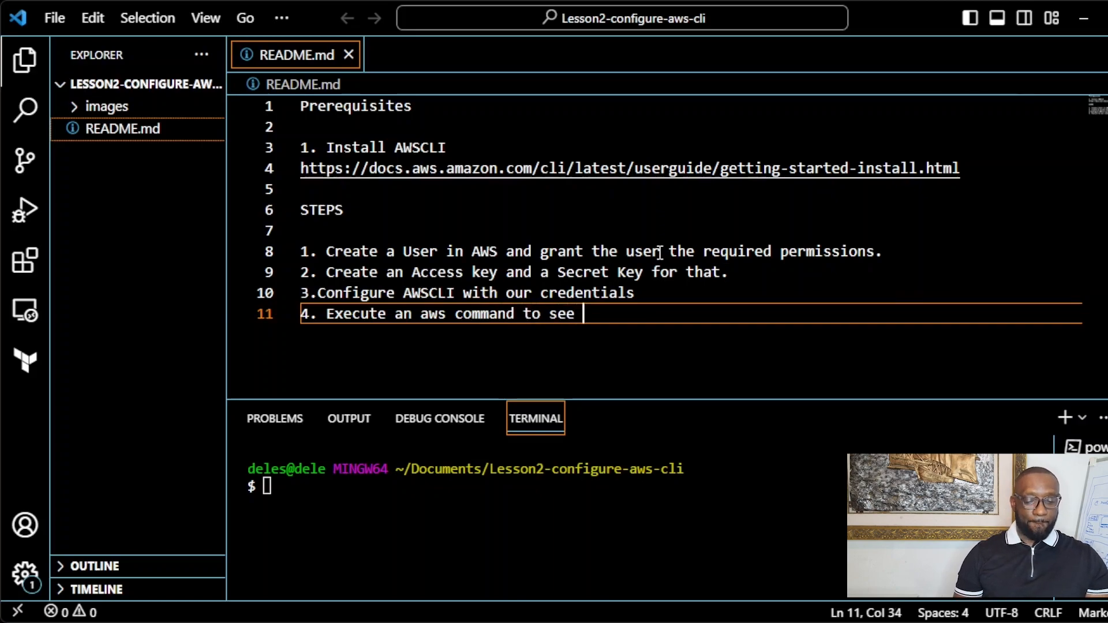
text(if it has been properly configured.)
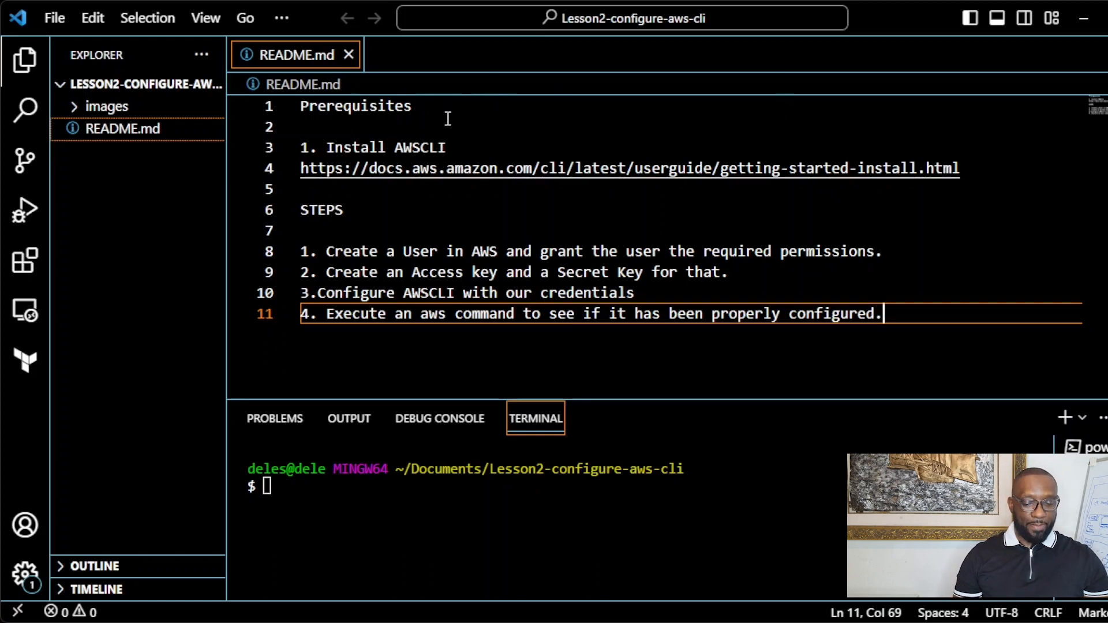
click(324, 548)
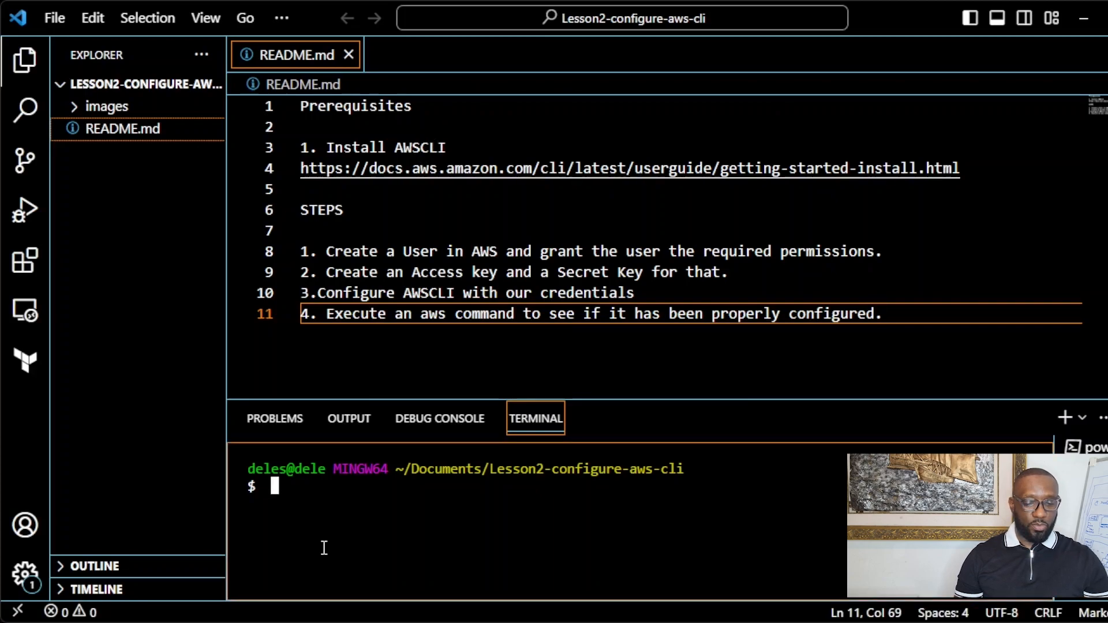
Step: Fix spacing to read 'Install AWS CLI' and '3. Configure' in README.md
click(422, 148)
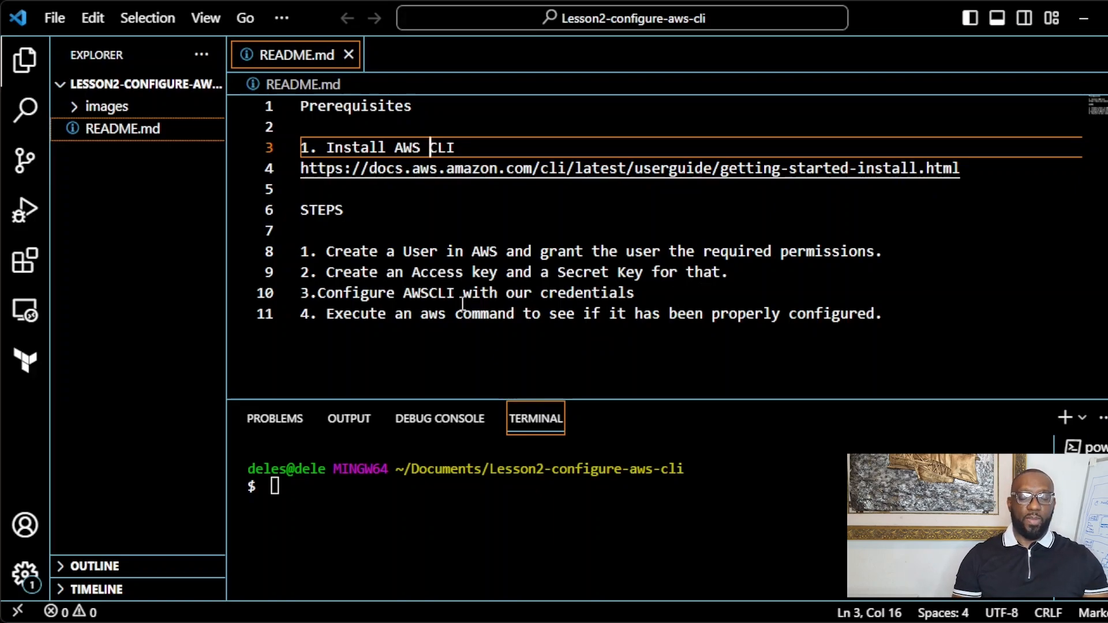
click(321, 292)
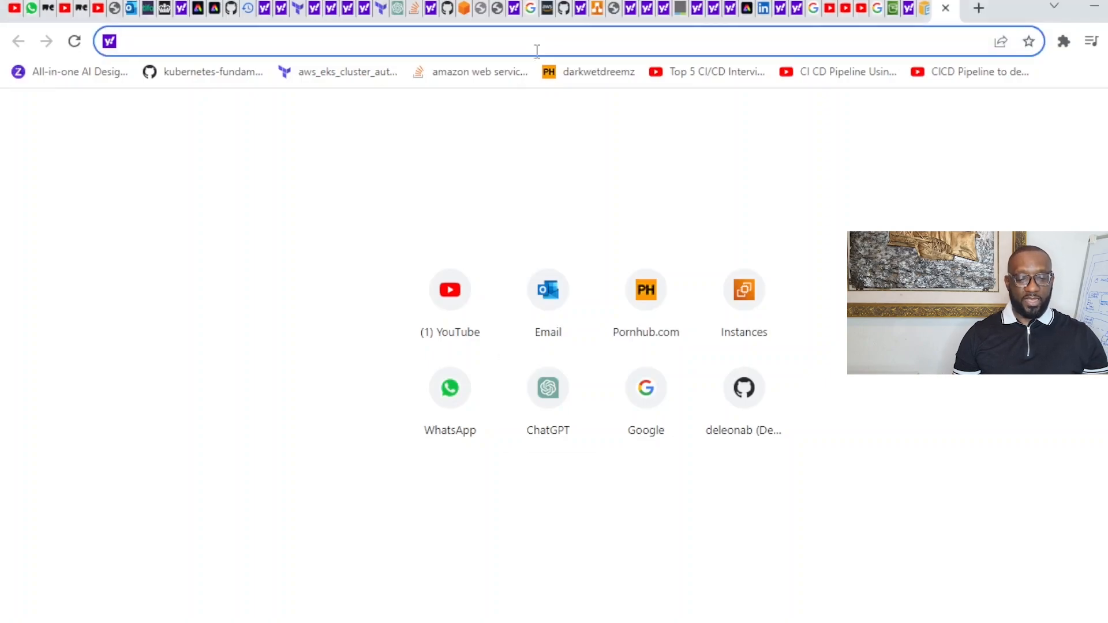
Step: Search 'install aws cli' and open the AWS docs install guide for the CLI
text(install)
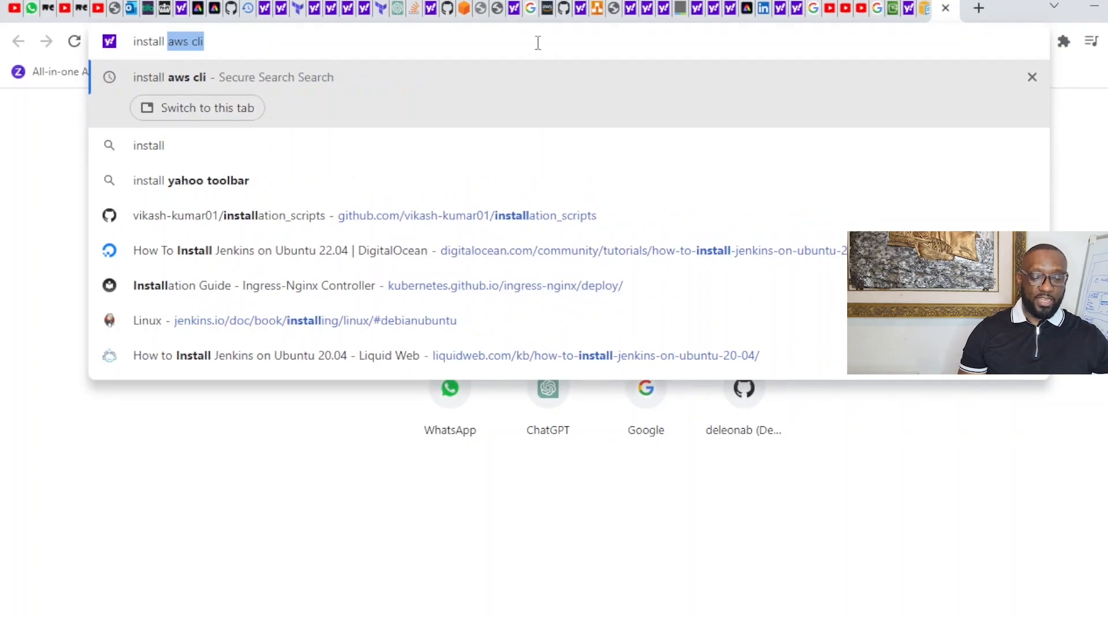
text( aws cli)
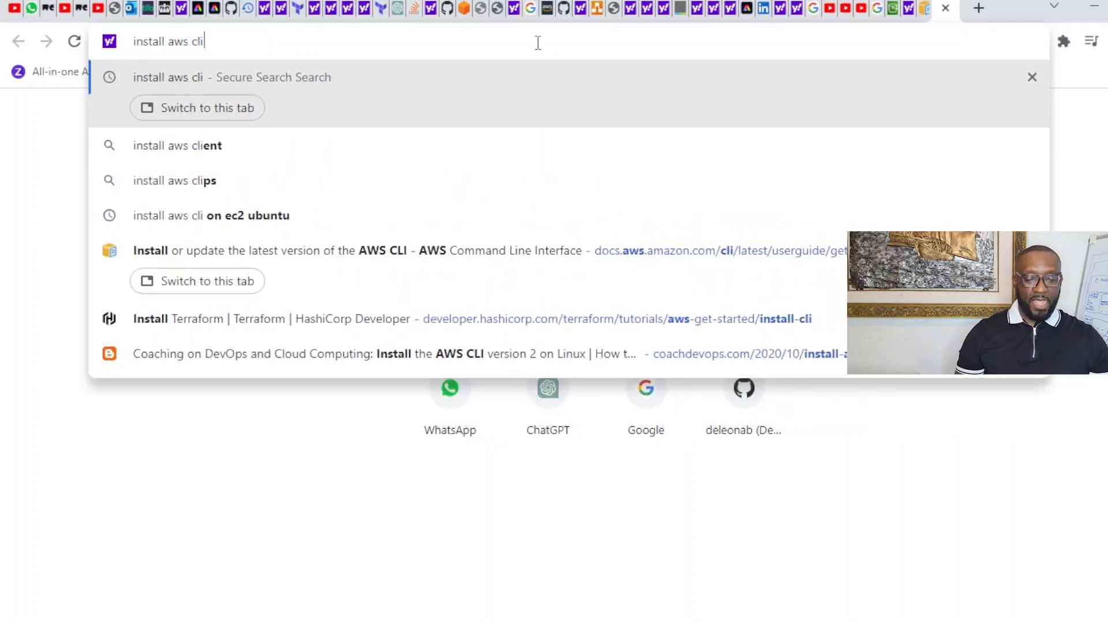
key(Return)
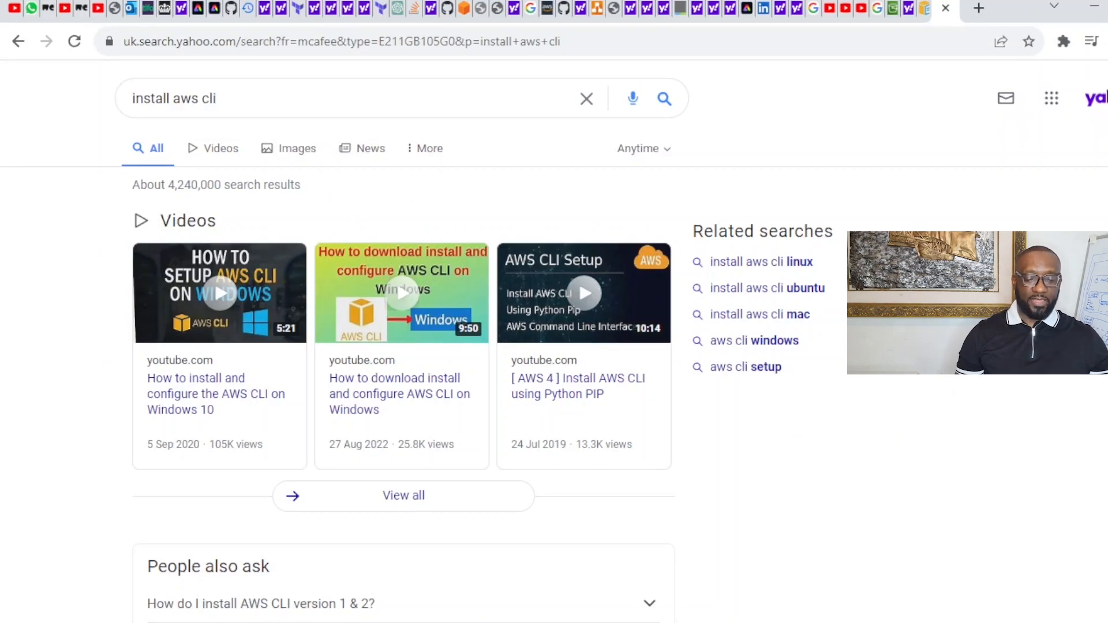
scroll(404, 346, down, 8)
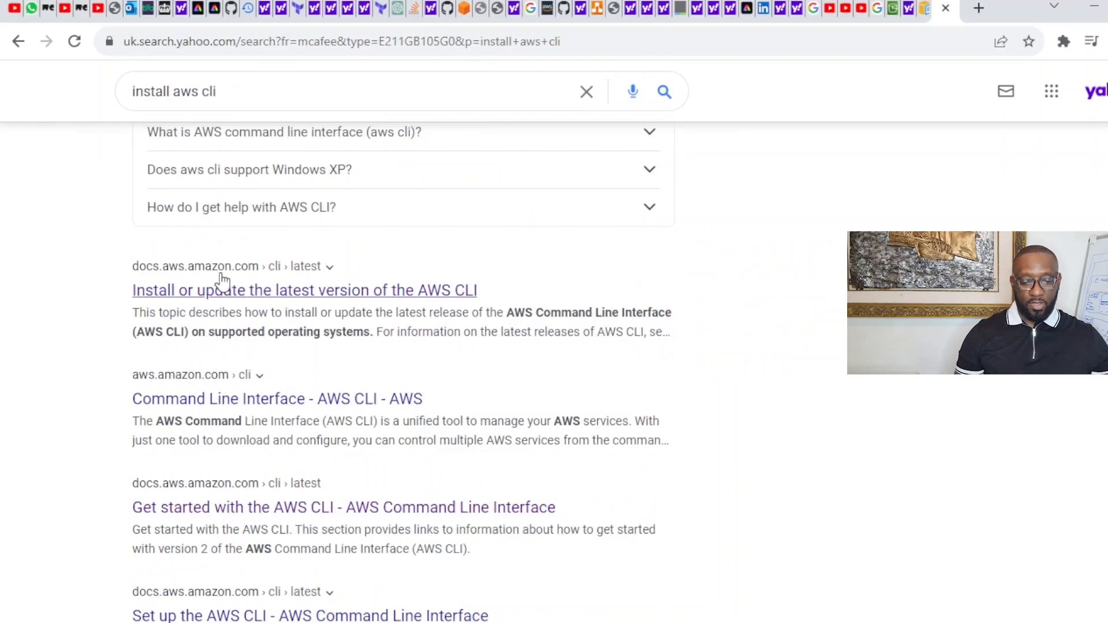
click(237, 289)
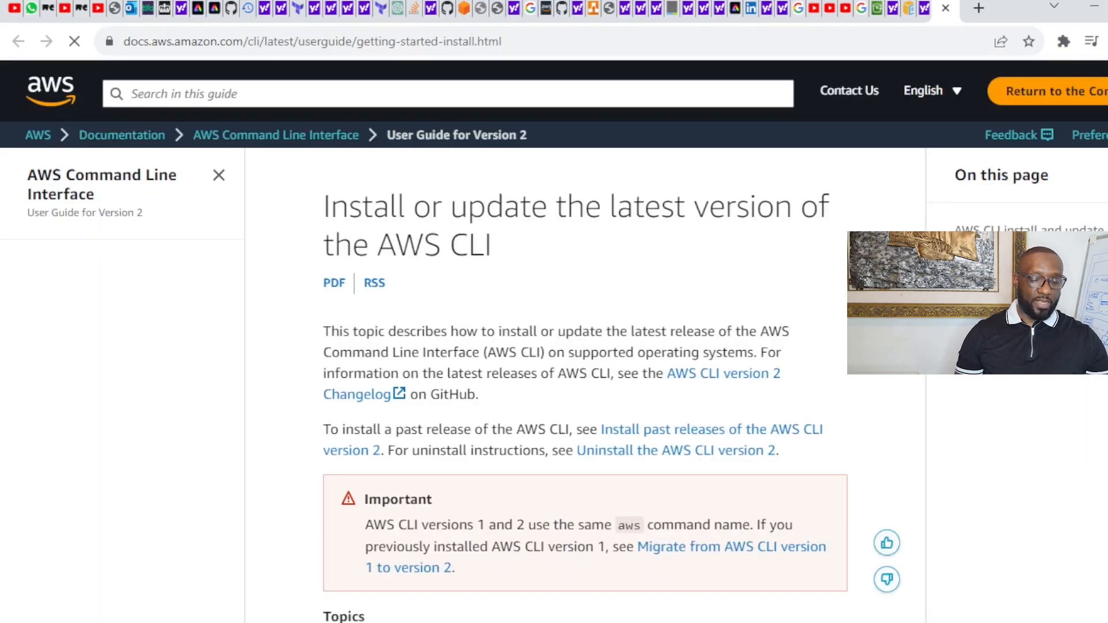
scroll(585, 381, down, 6)
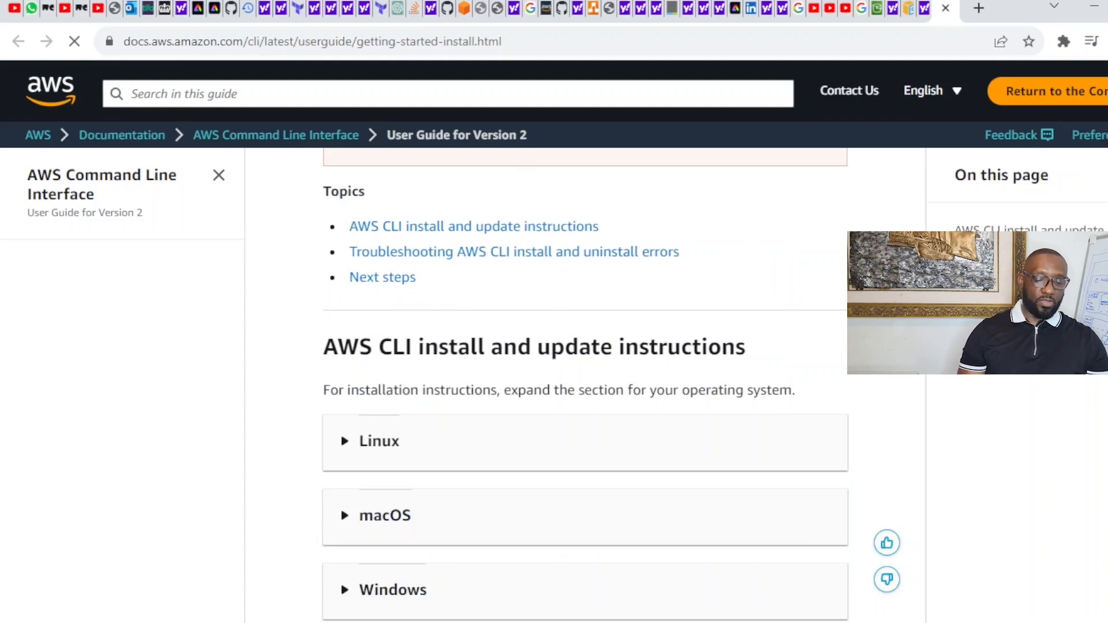
scroll(443, 361, down, 1)
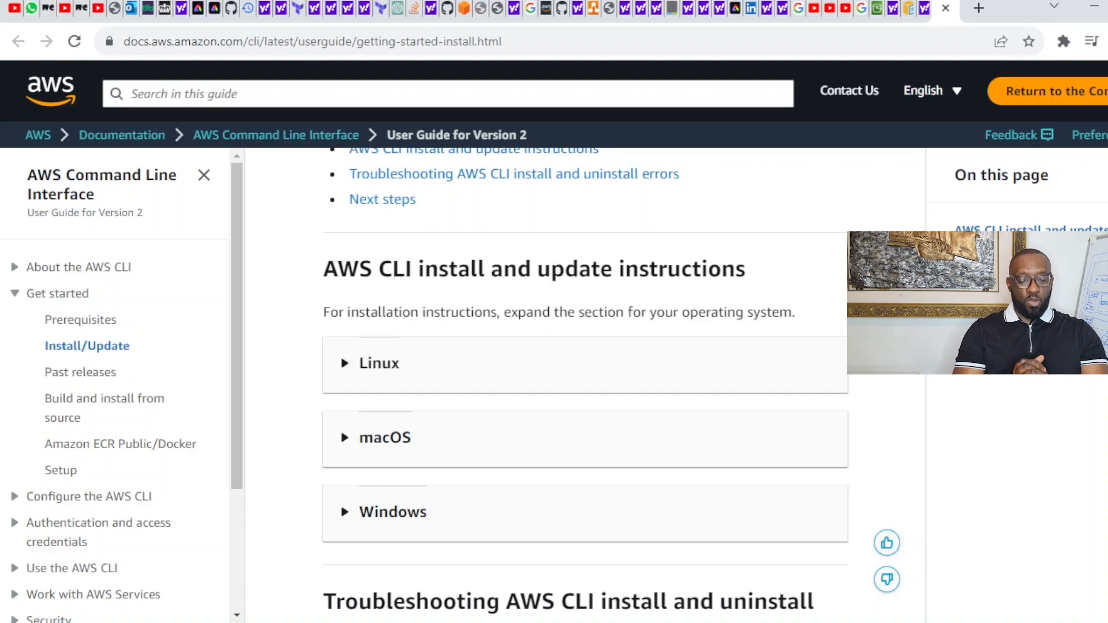
scroll(585, 380, down, 3)
scroll(585, 381, down, 2)
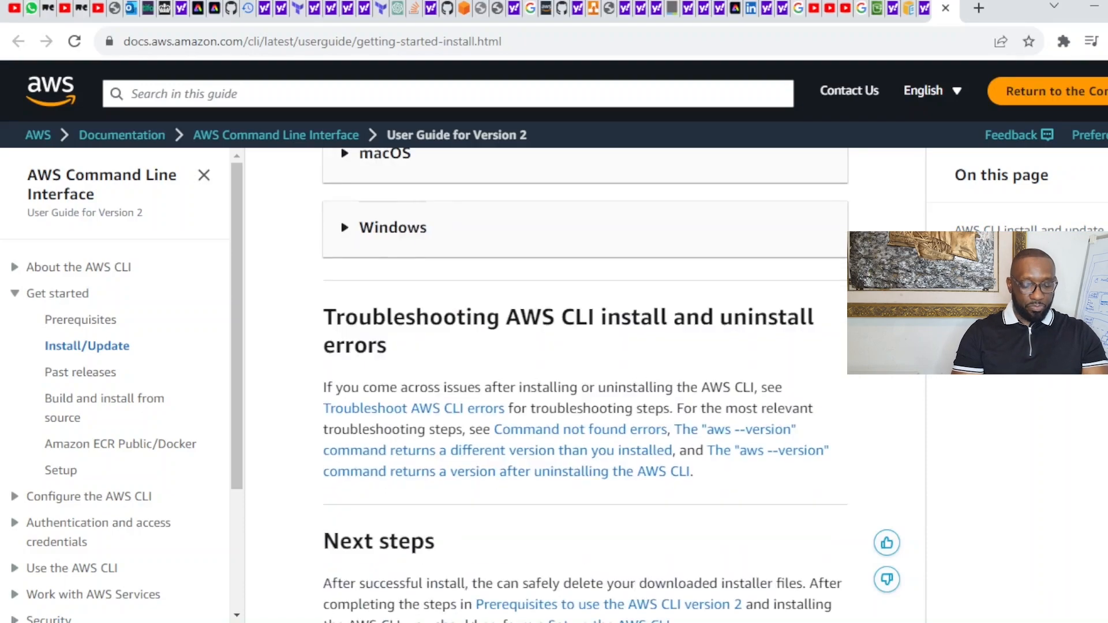
scroll(584, 381, up, 2)
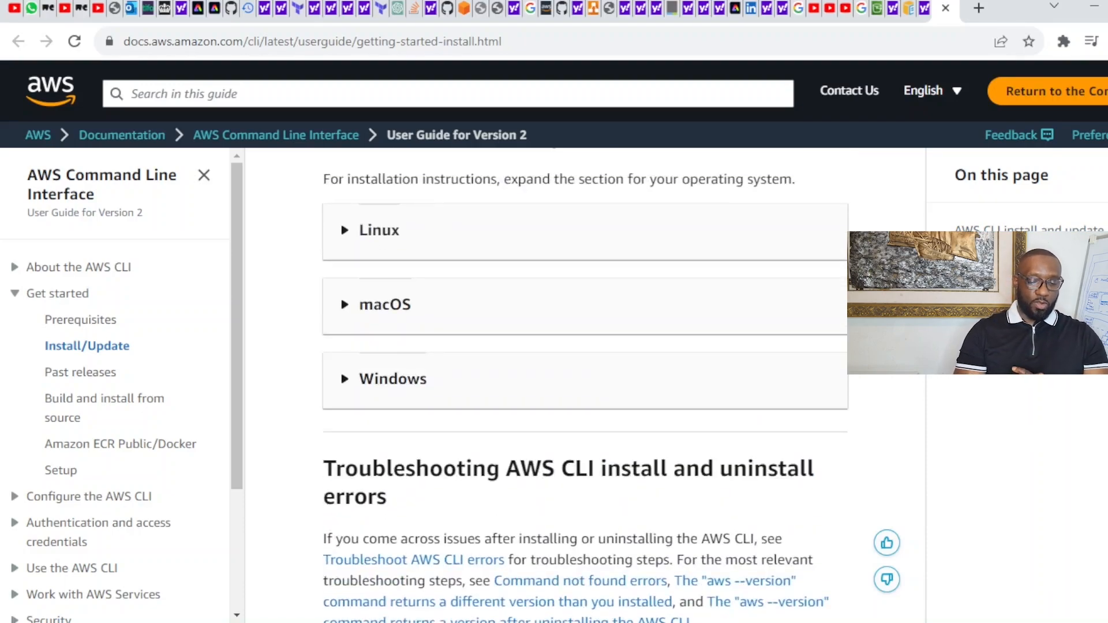
scroll(979, 579, up, 10)
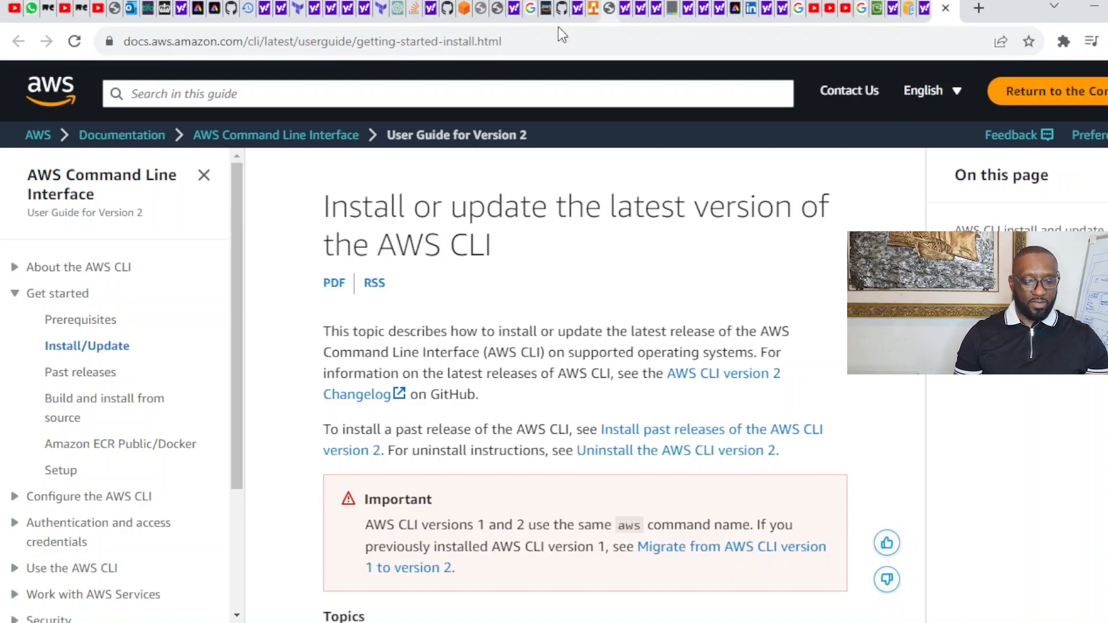
Step: Search 'install terraform' and open HashiCorp's Install Terraform page
click(545, 45)
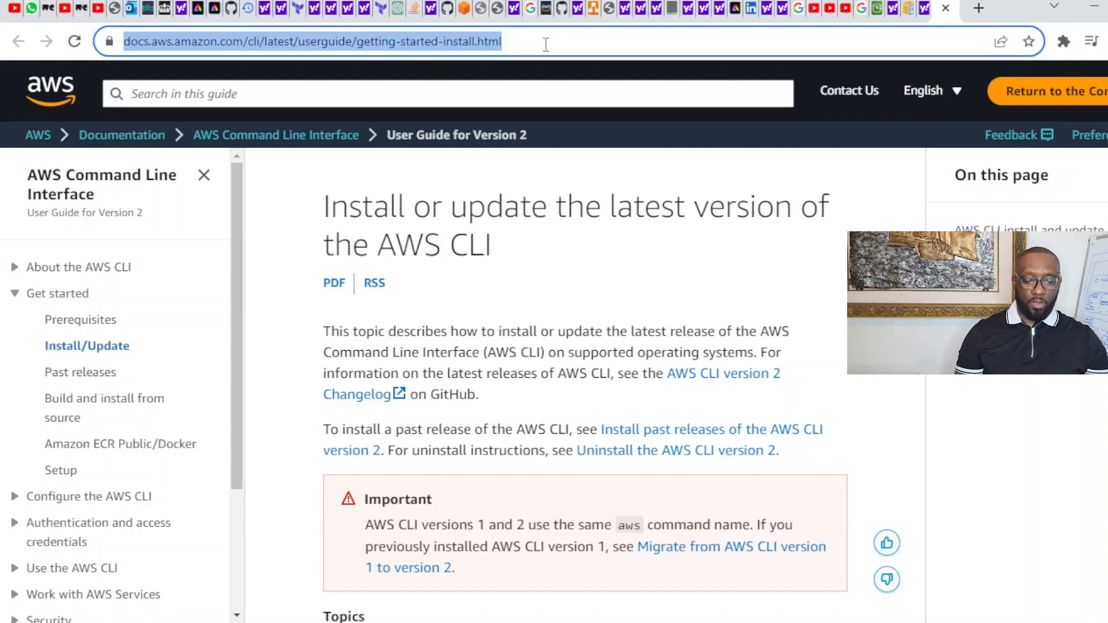
text(insta)
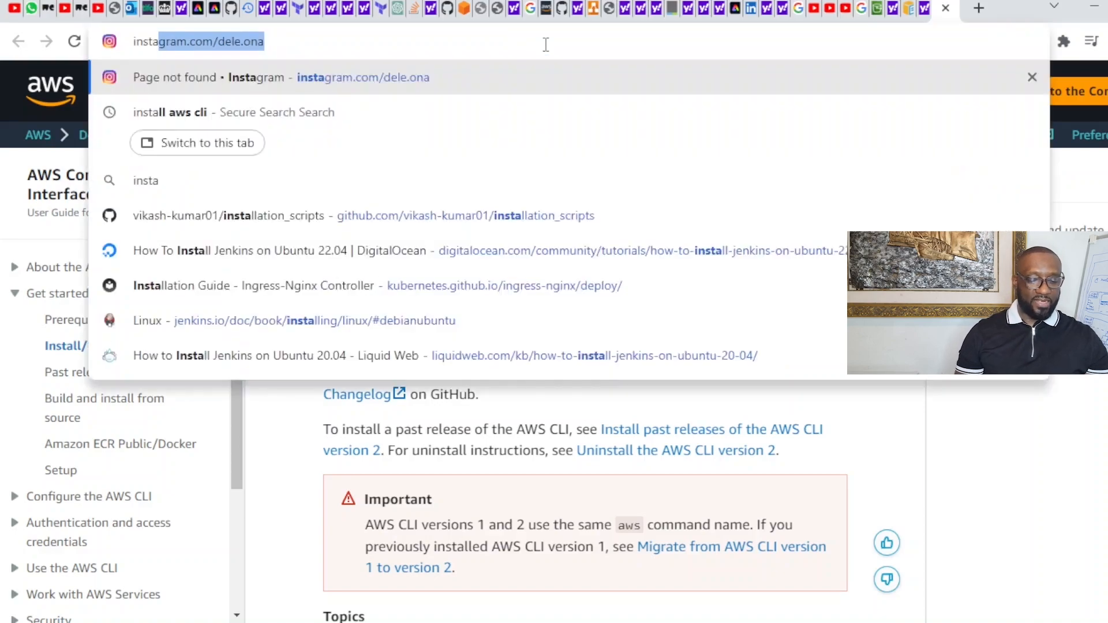
text(ll terraf)
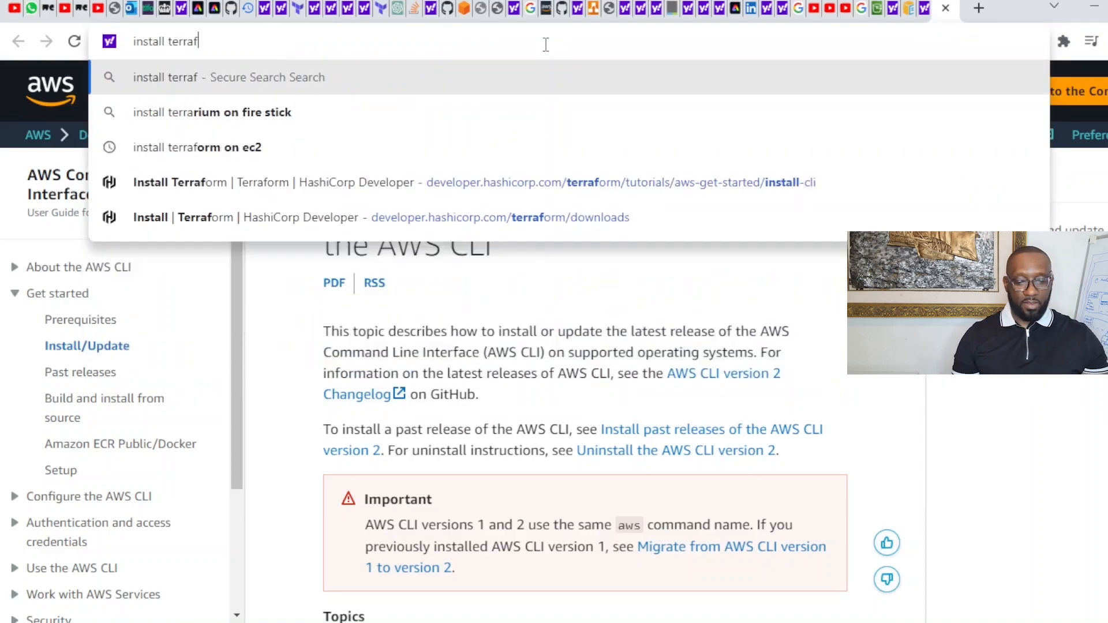
text(orm)
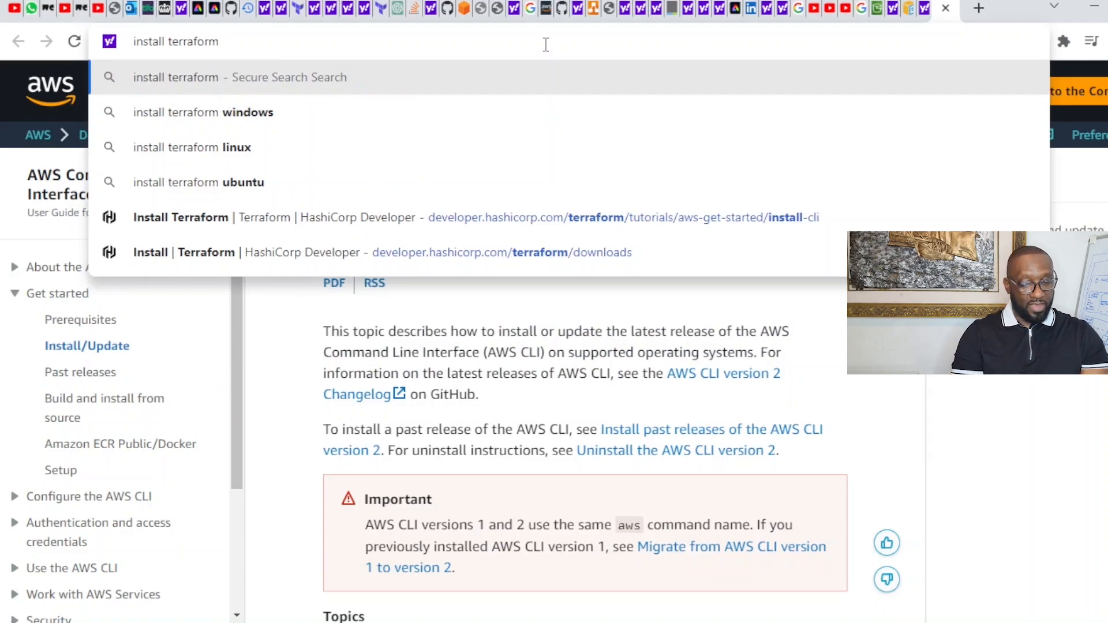
key(Return)
click(333, 245)
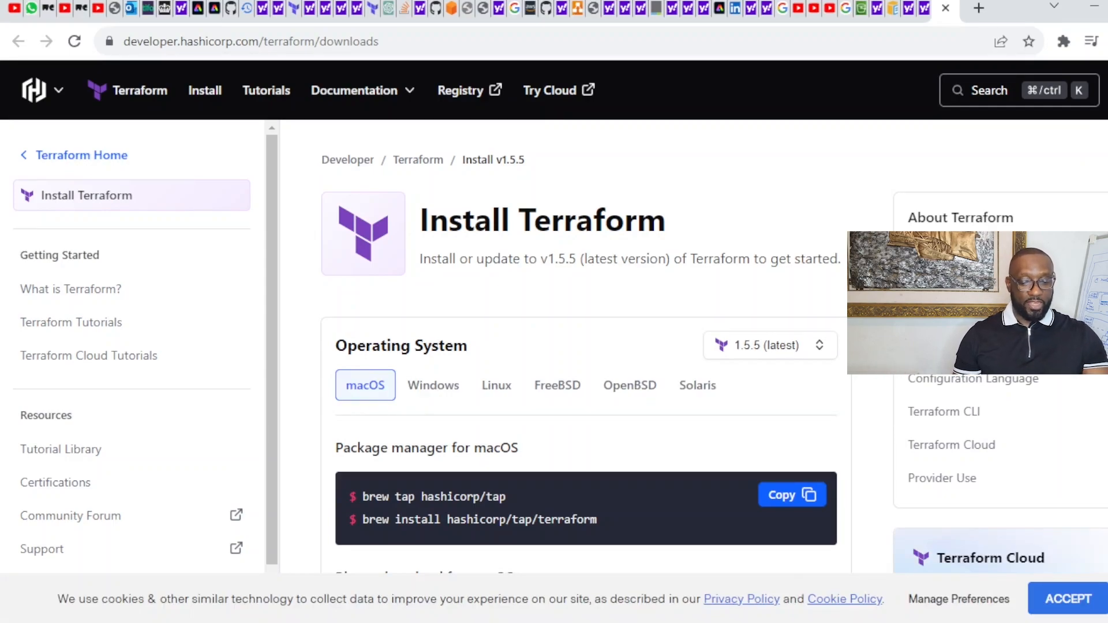
Step: Show the Windows binary downloads for Terraform 1.5.5, after checking the Linux instructions
scroll(586, 346, down, 5)
scroll(586, 347, down, 2)
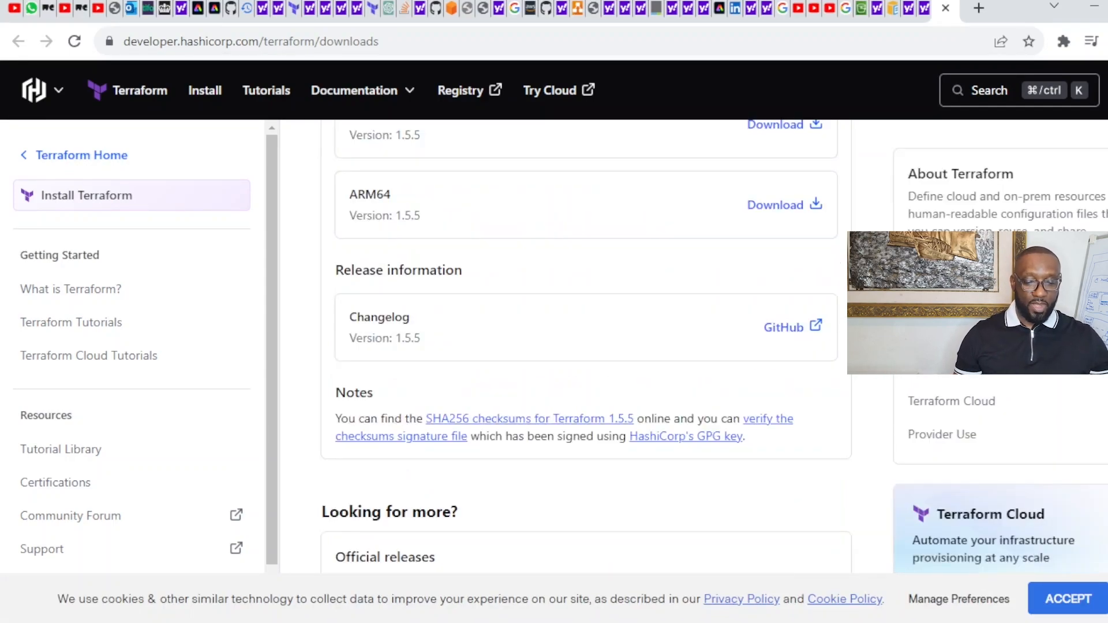
scroll(586, 347, down, 4)
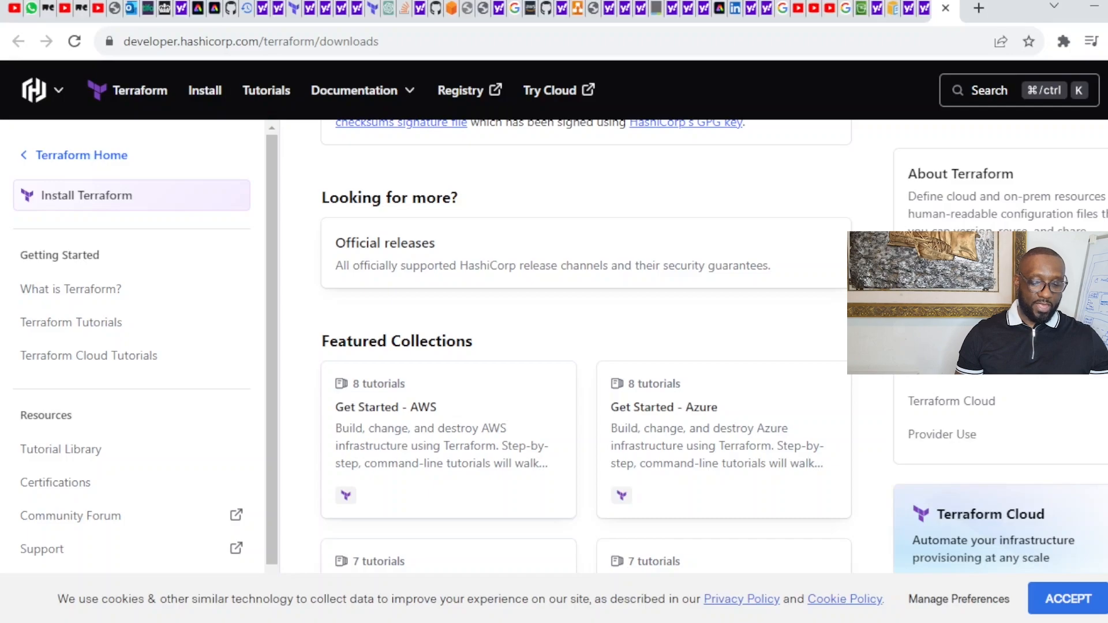
scroll(585, 346, up, 9)
scroll(430, 228, down, 1)
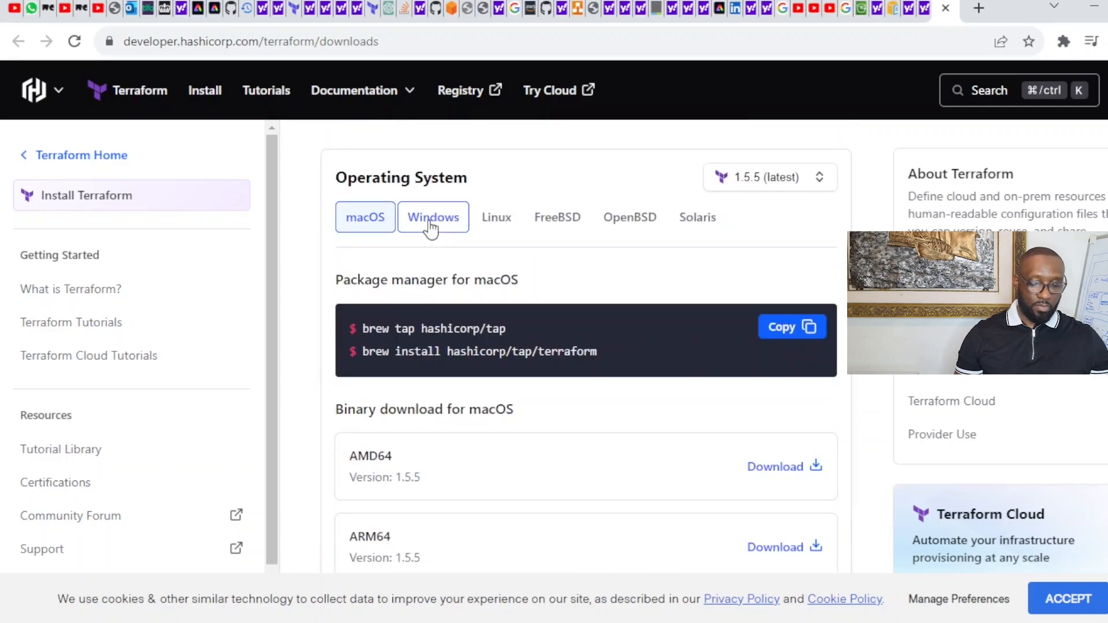
click(430, 225)
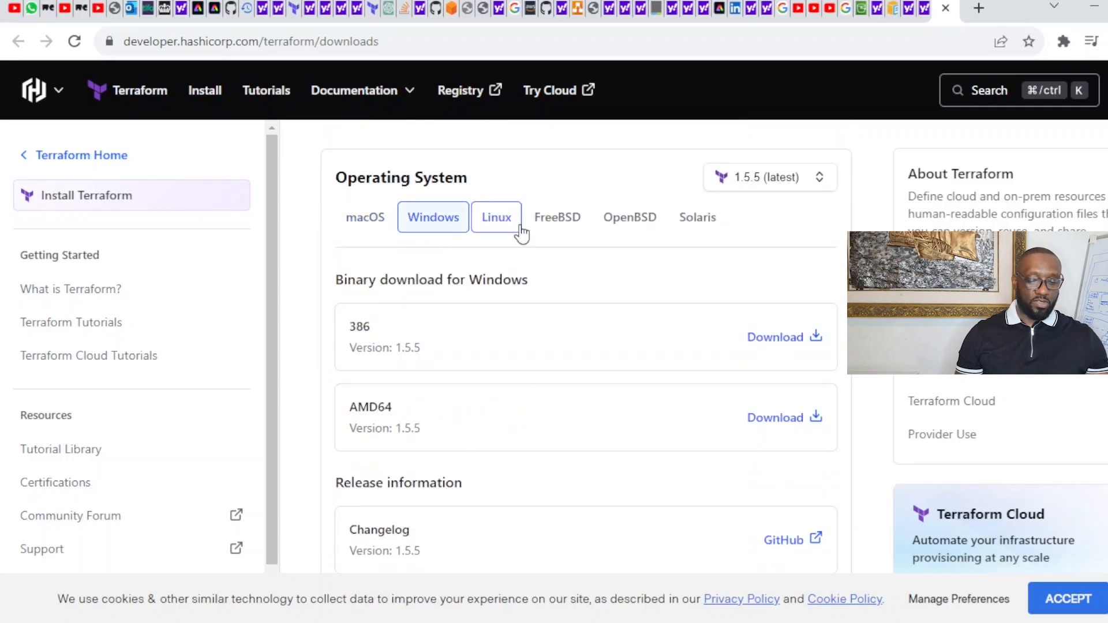
click(520, 228)
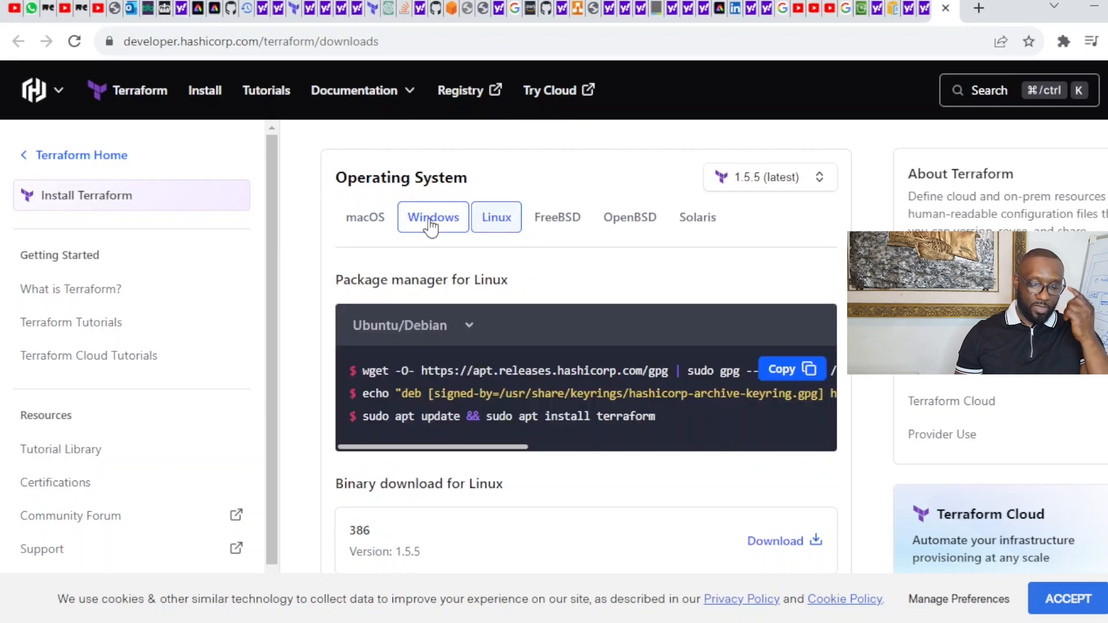
click(433, 225)
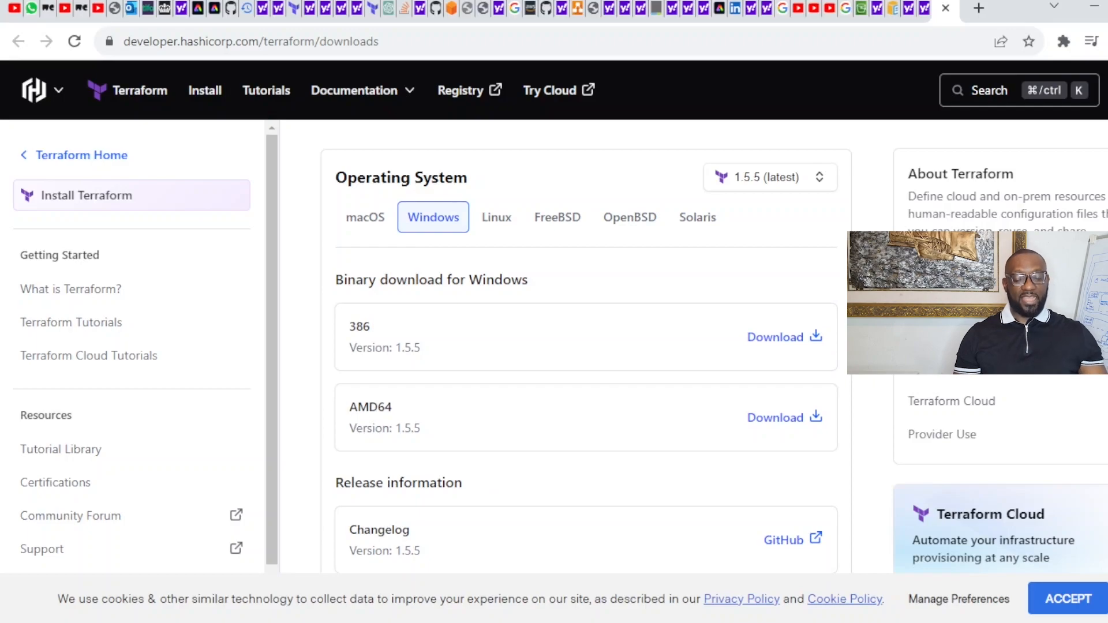
scroll(1001, 358, down, 1)
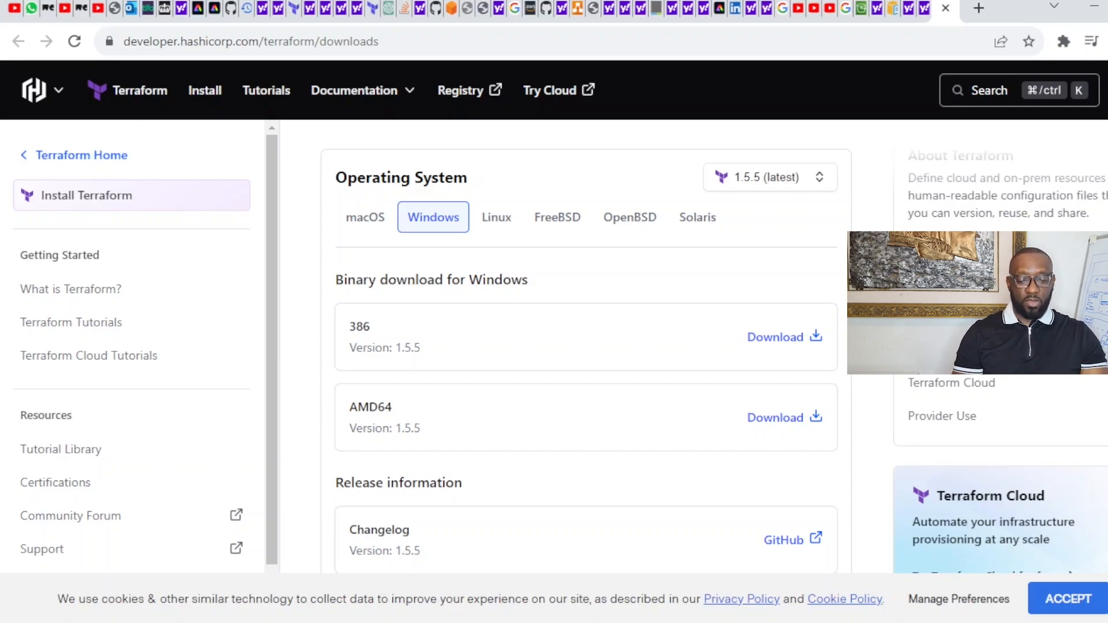
scroll(586, 347, down, 10)
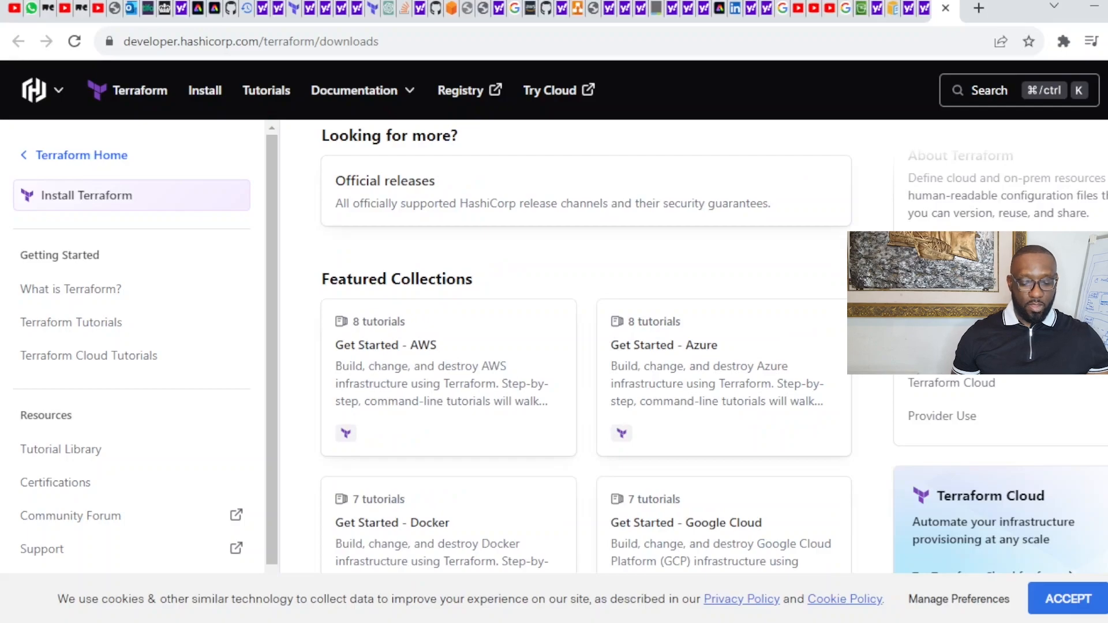
scroll(587, 346, up, 8)
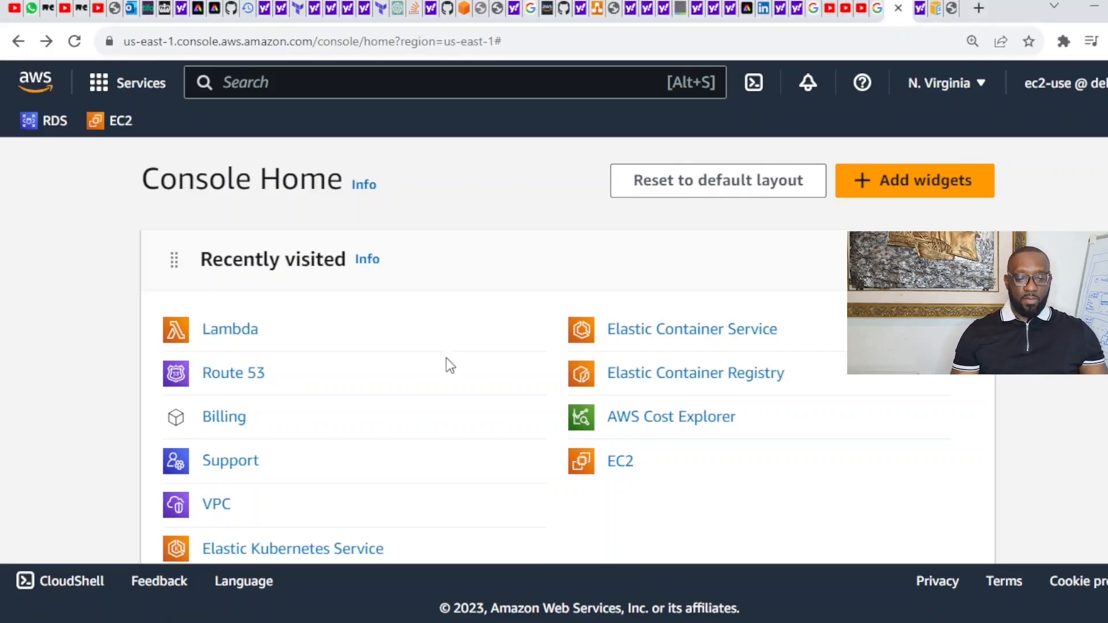
Step: Search the console for 'iam' and open the IAM service dashboard
click(294, 87)
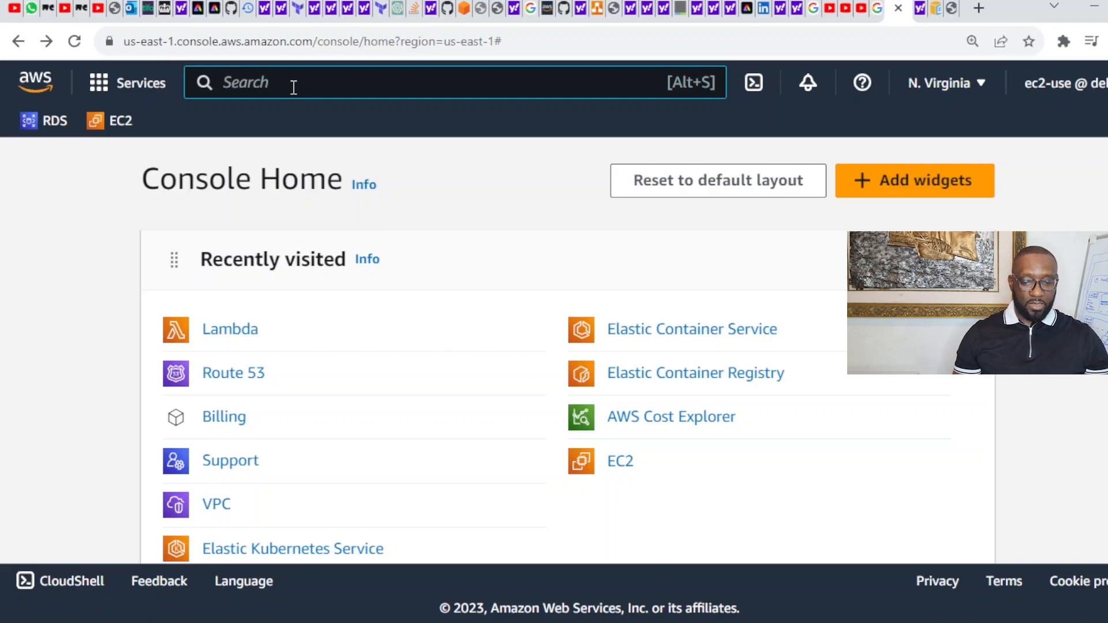
text(iam)
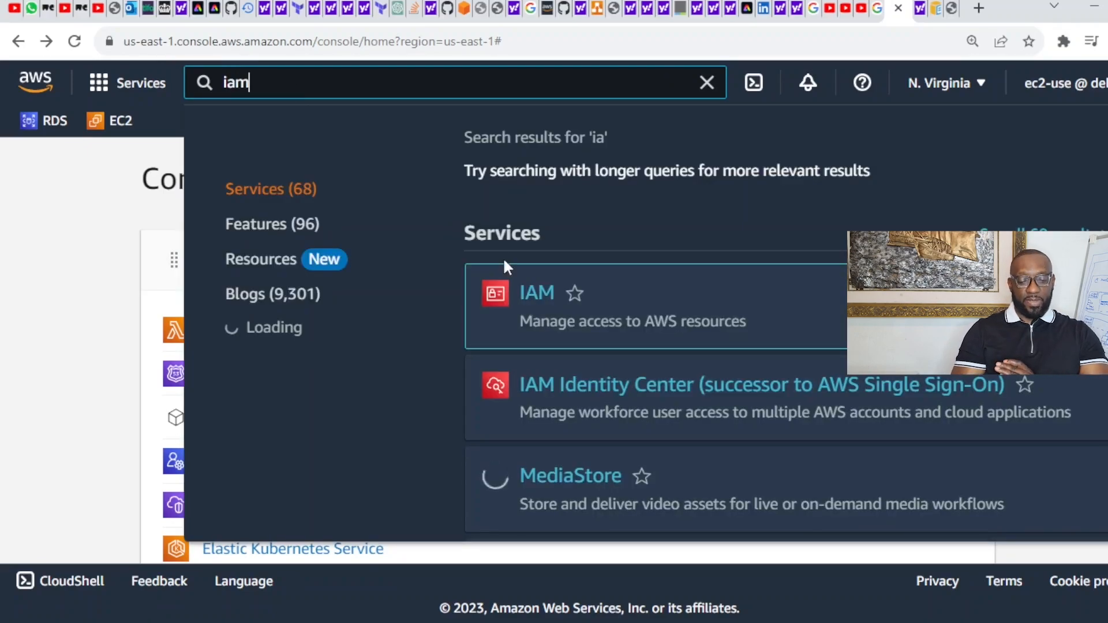
click(545, 295)
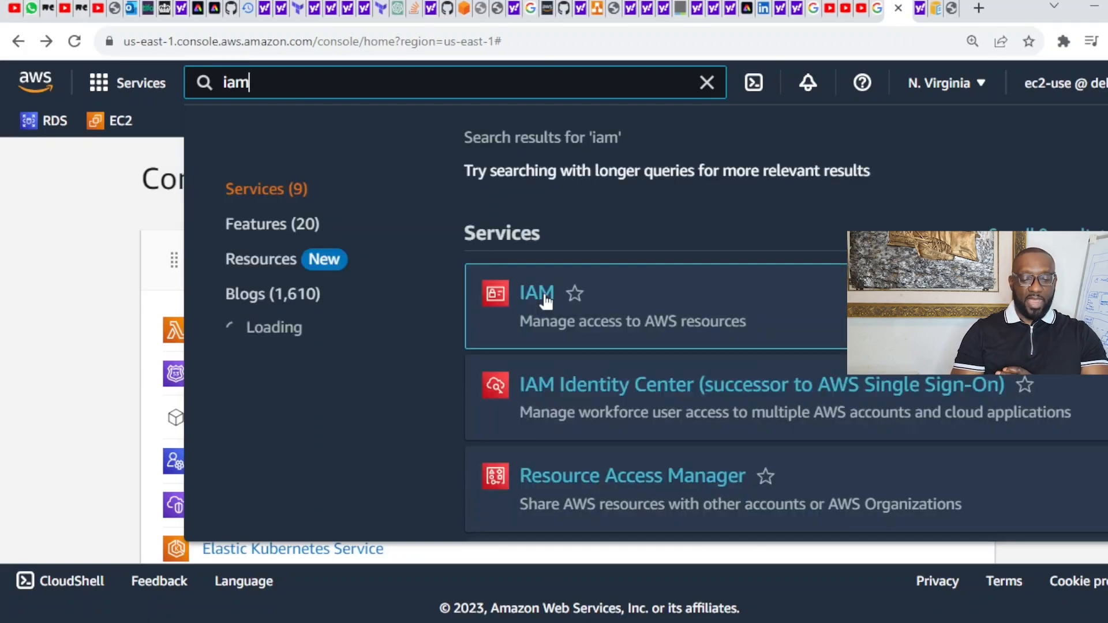
click(537, 293)
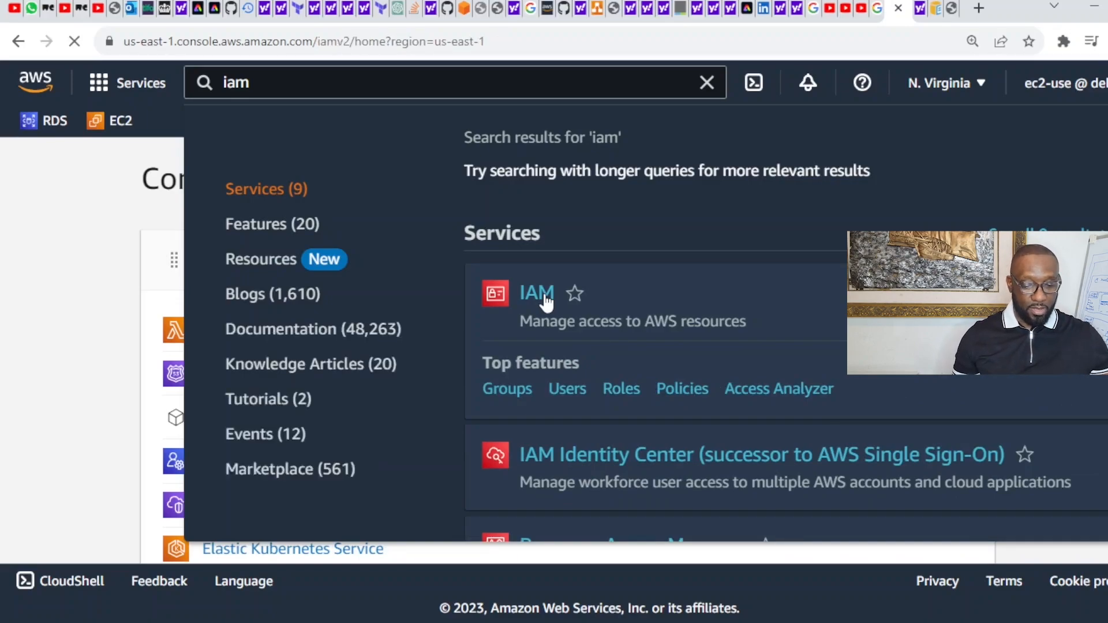
click(541, 297)
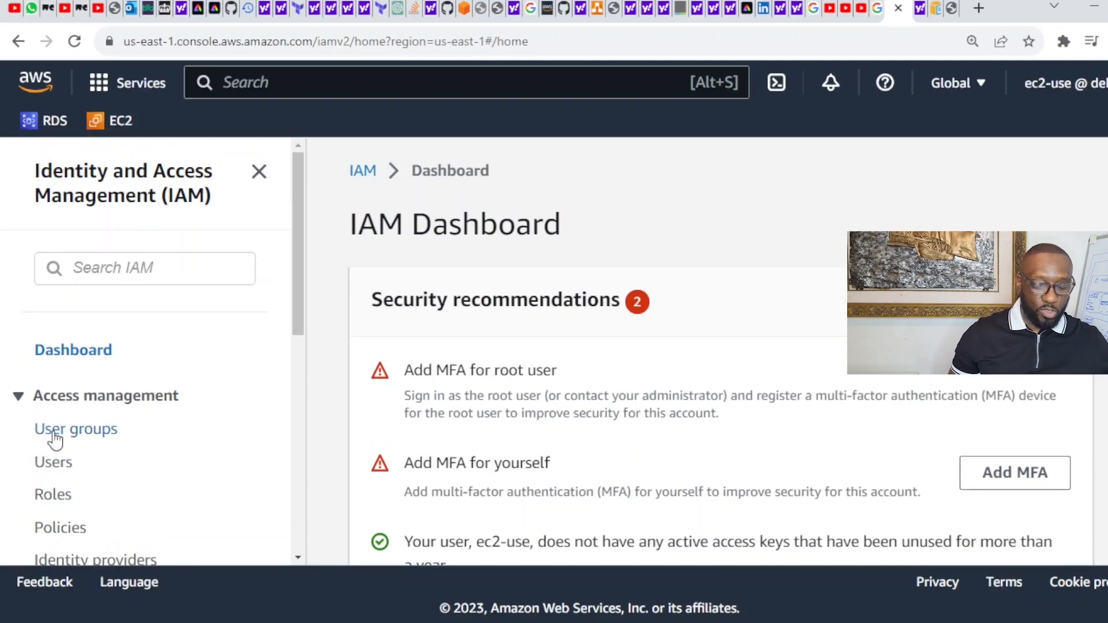
Step: From IAM Users, enter user name 'my-terraform-user' and continue to Set permissions
click(54, 434)
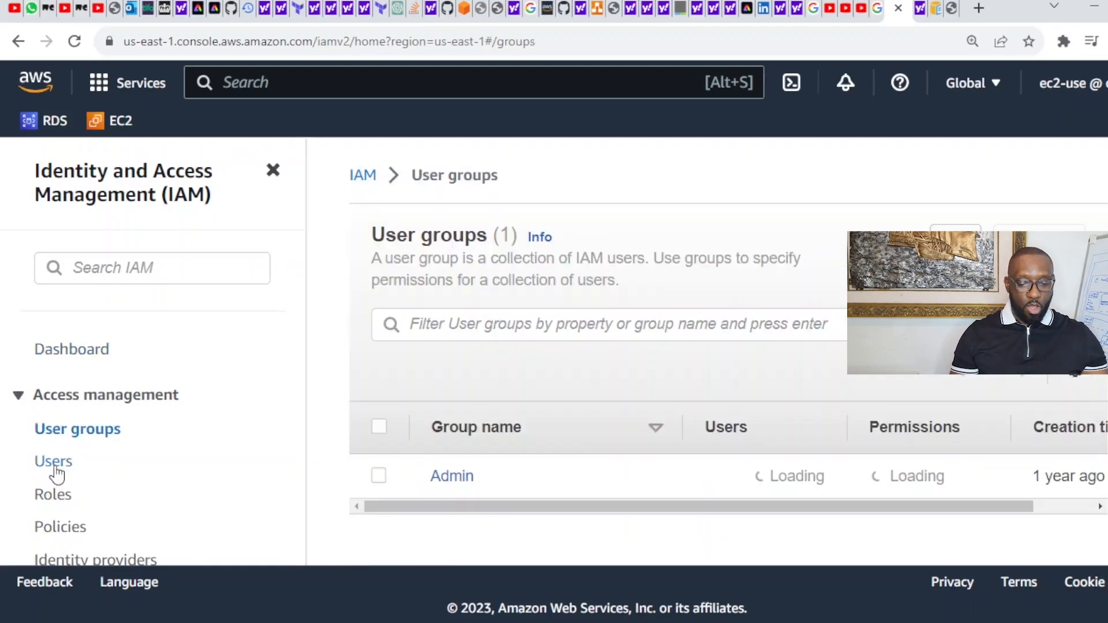
click(55, 473)
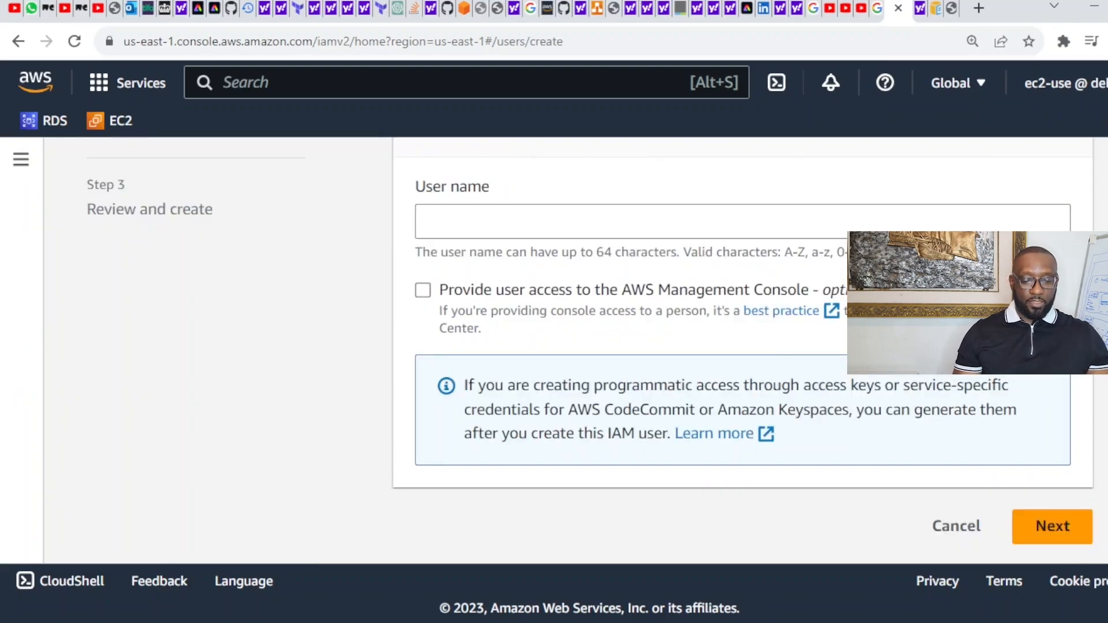
click(820, 225)
text(m)
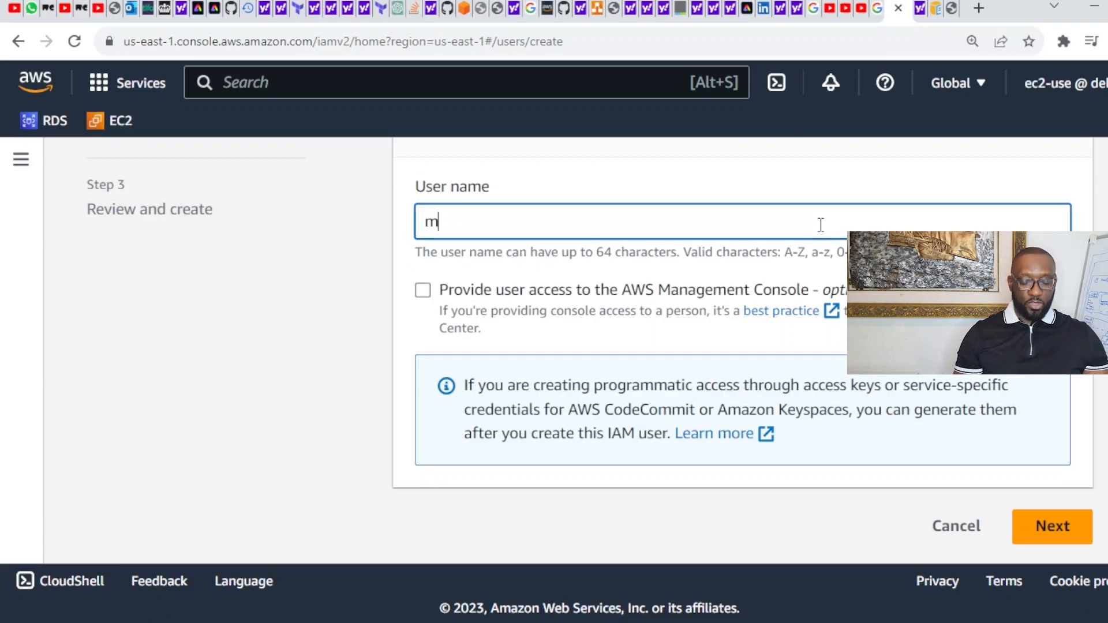
text(y)
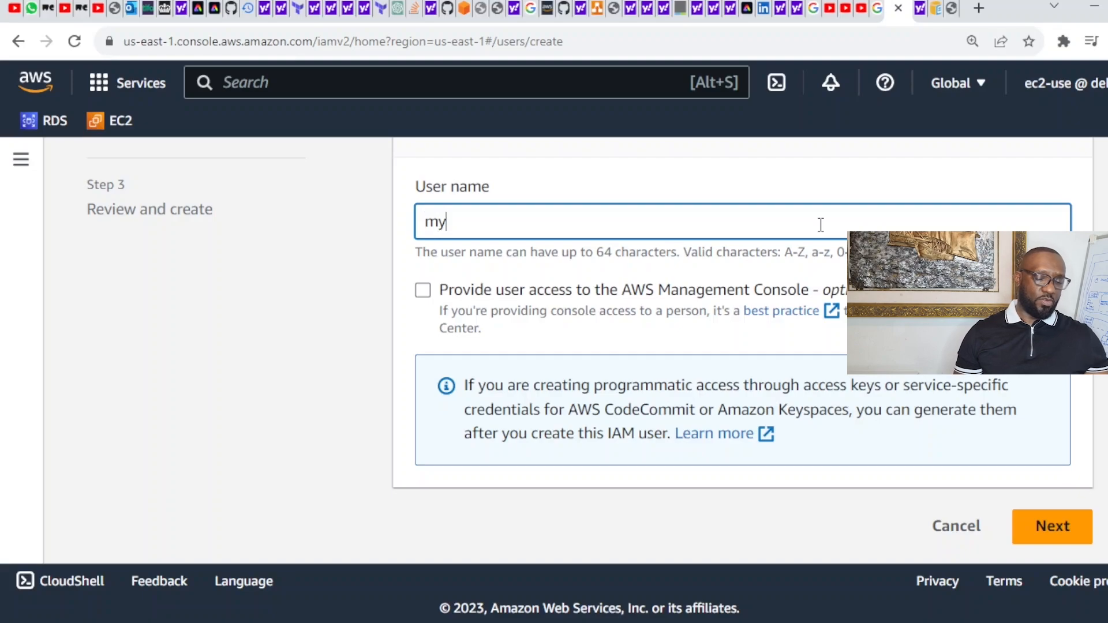
text(-terraf)
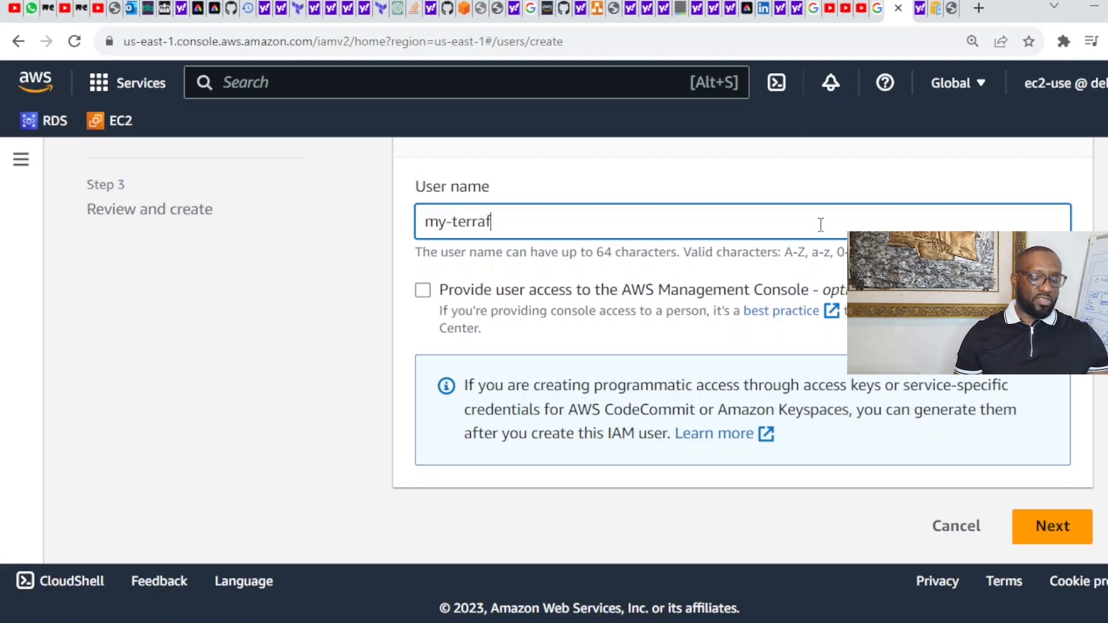
text(orm-)
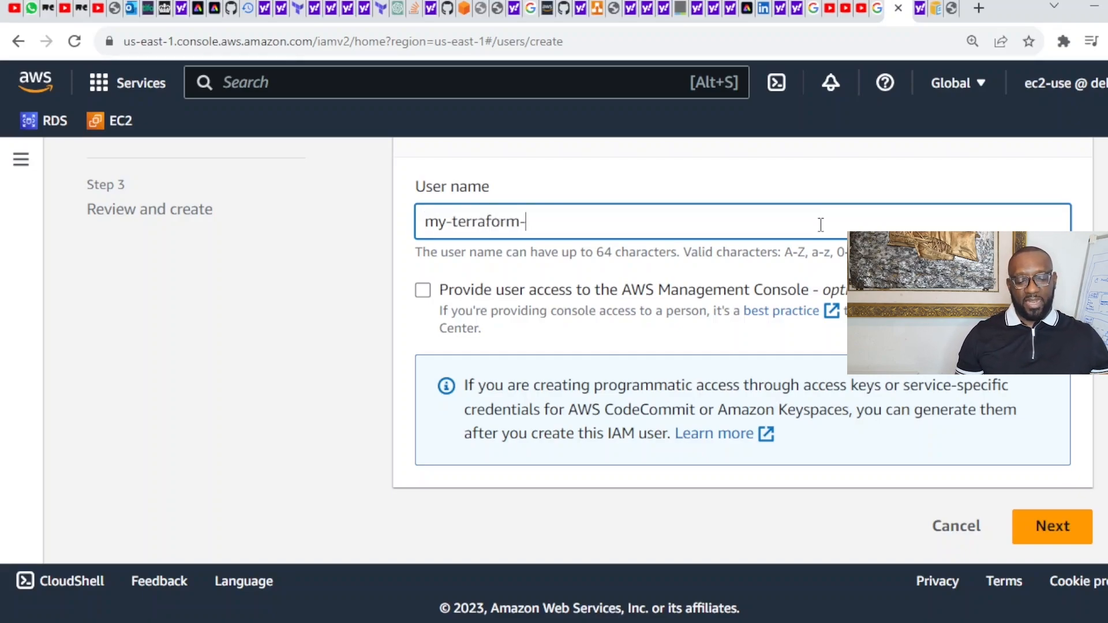
text(user)
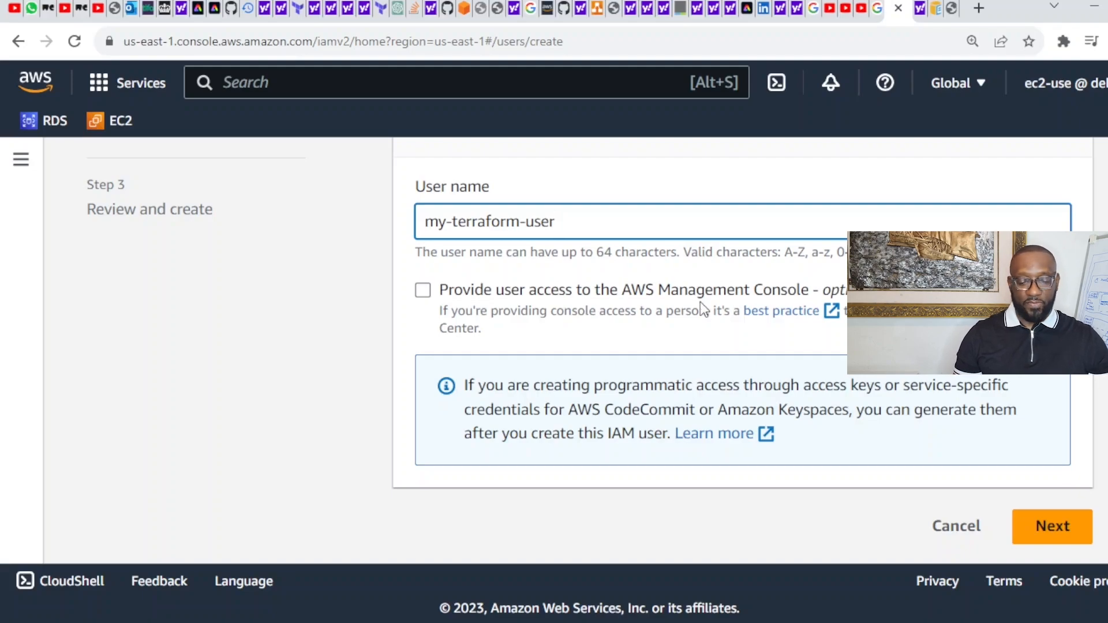
click(1051, 539)
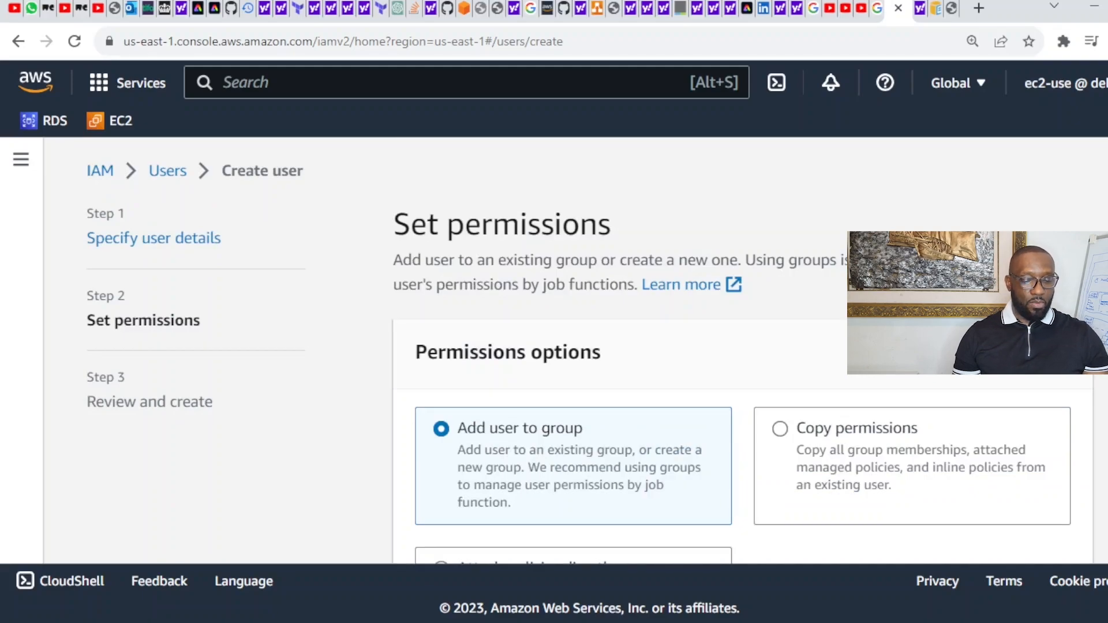
Step: Add my-terraform-user to the Admin group and continue to the Review and create step
scroll(743, 346, down, 6)
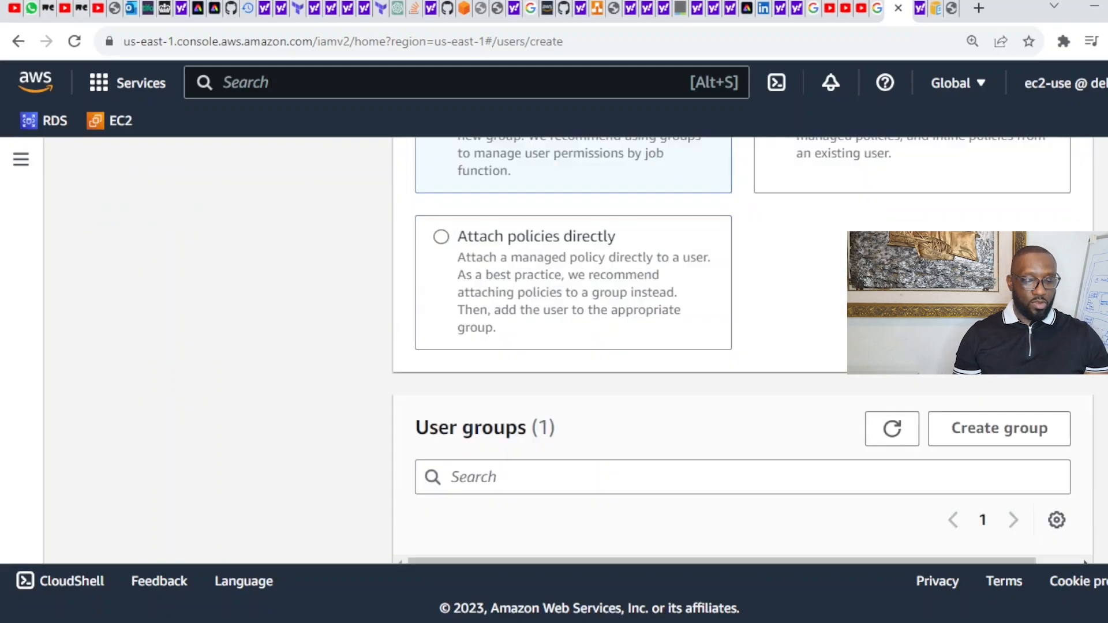
scroll(743, 347, up, 2)
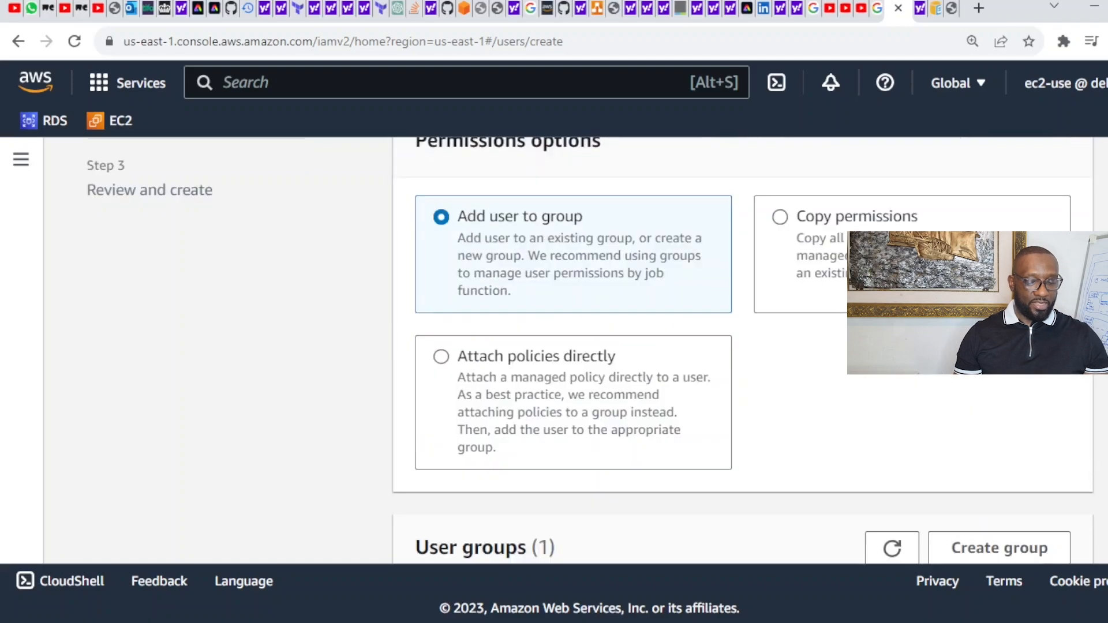
scroll(546, 357, up, 2)
scroll(546, 357, down, 1)
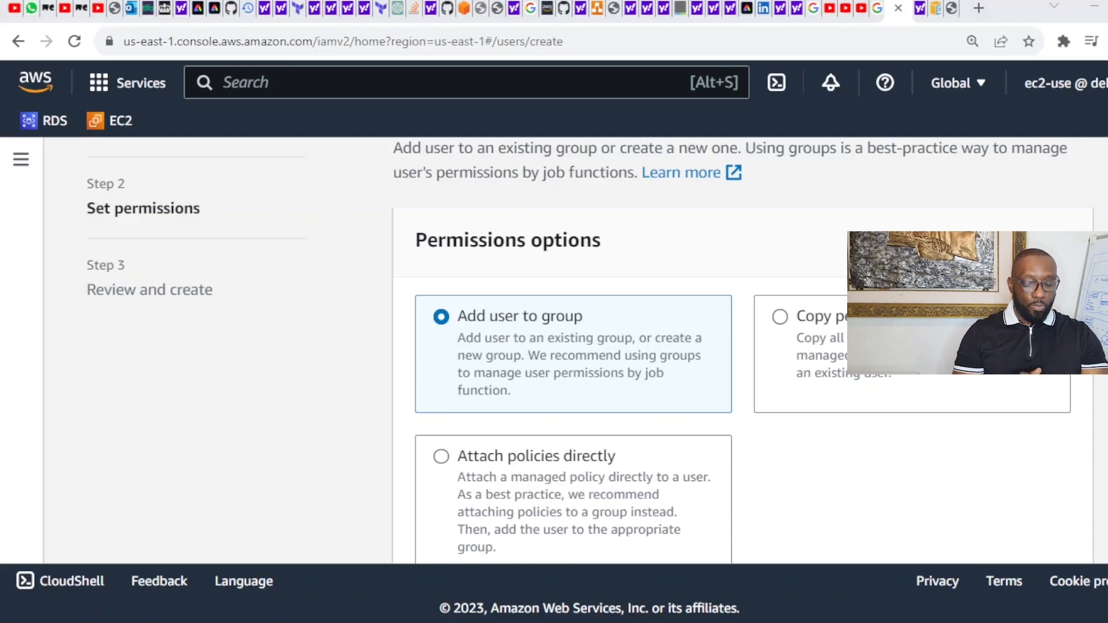
scroll(577, 346, up, 1)
scroll(577, 347, down, 4)
scroll(743, 349, down, 3)
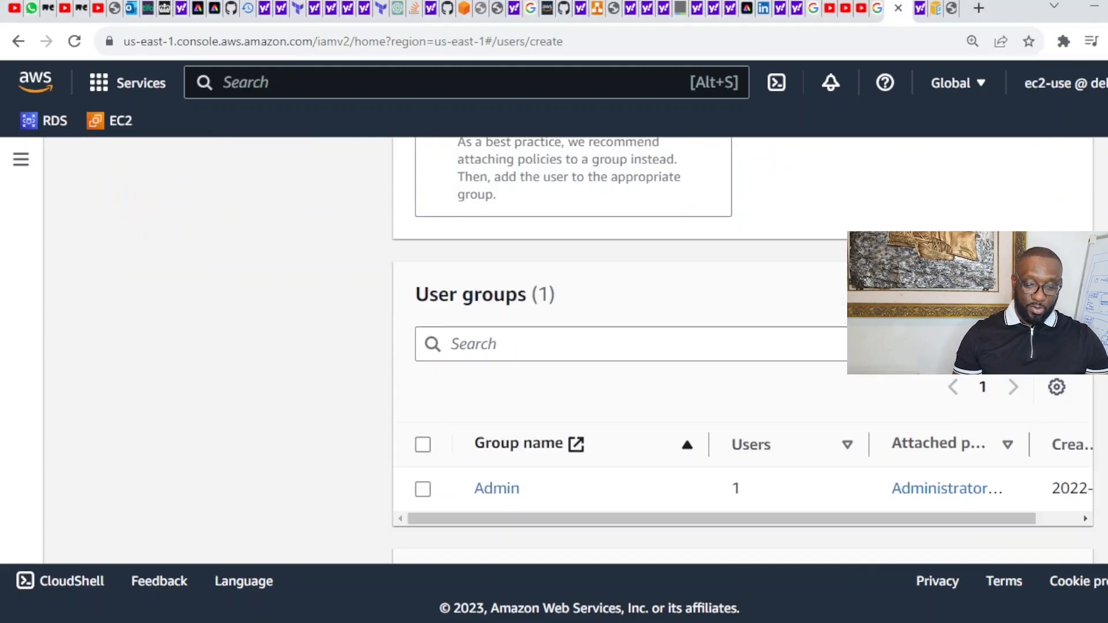
scroll(743, 349, down, 2)
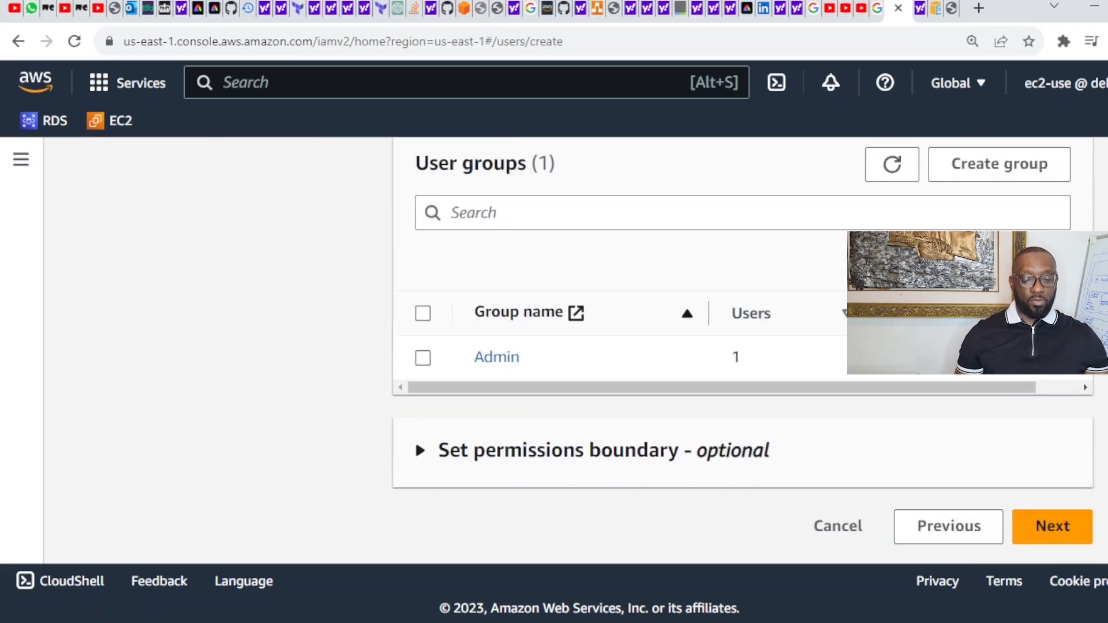
click(423, 358)
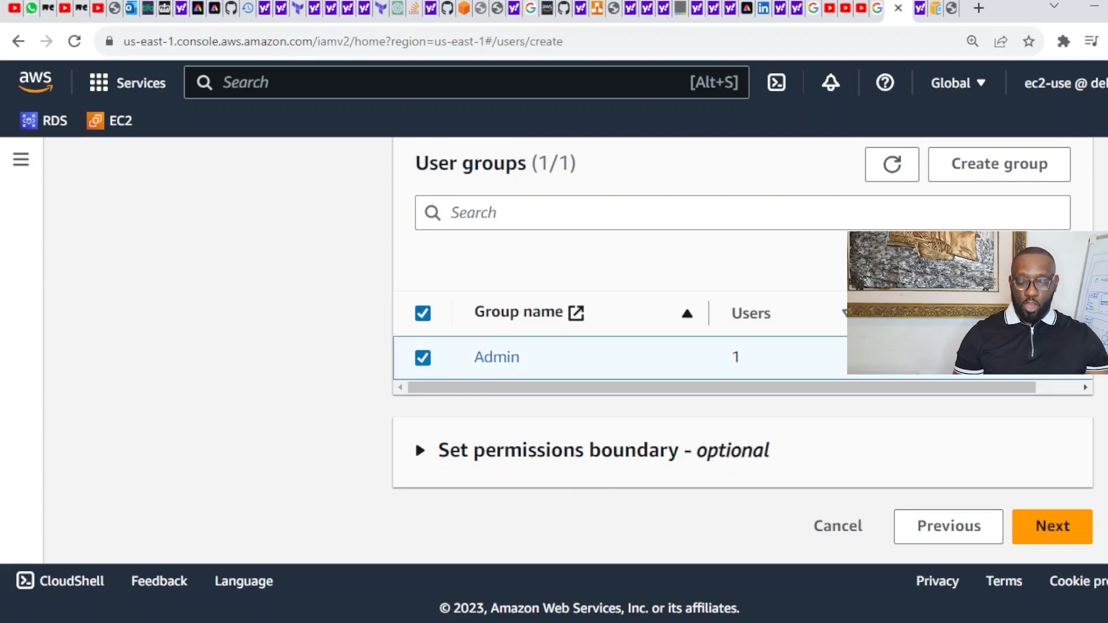
click(1056, 533)
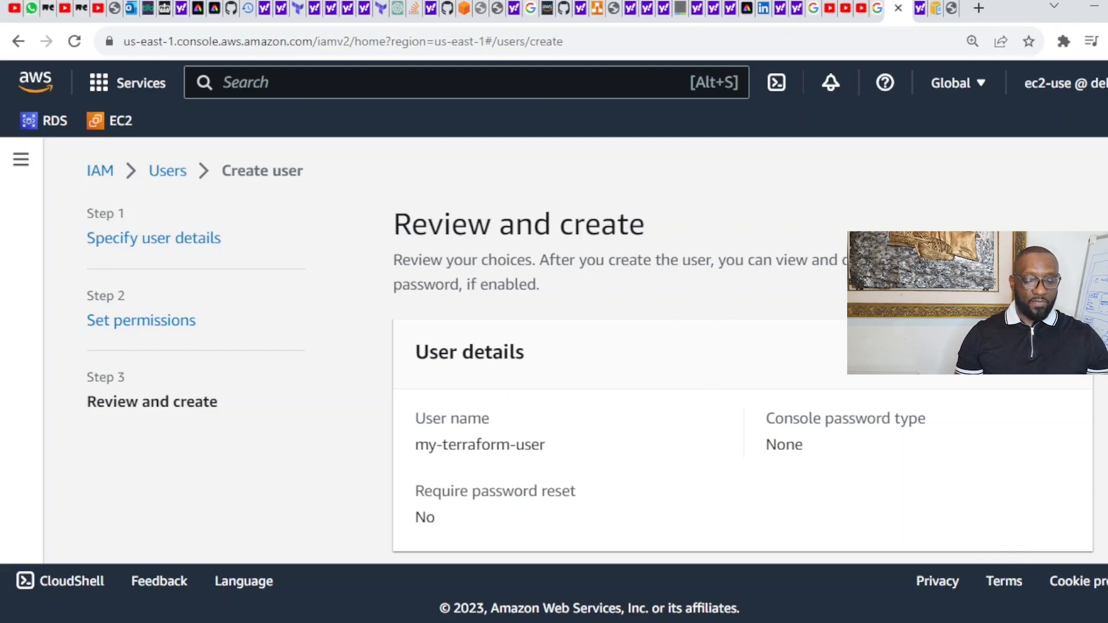
Step: Review my-terraform-user's details and Admin group membership, then create the user
scroll(590, 354, down, 6)
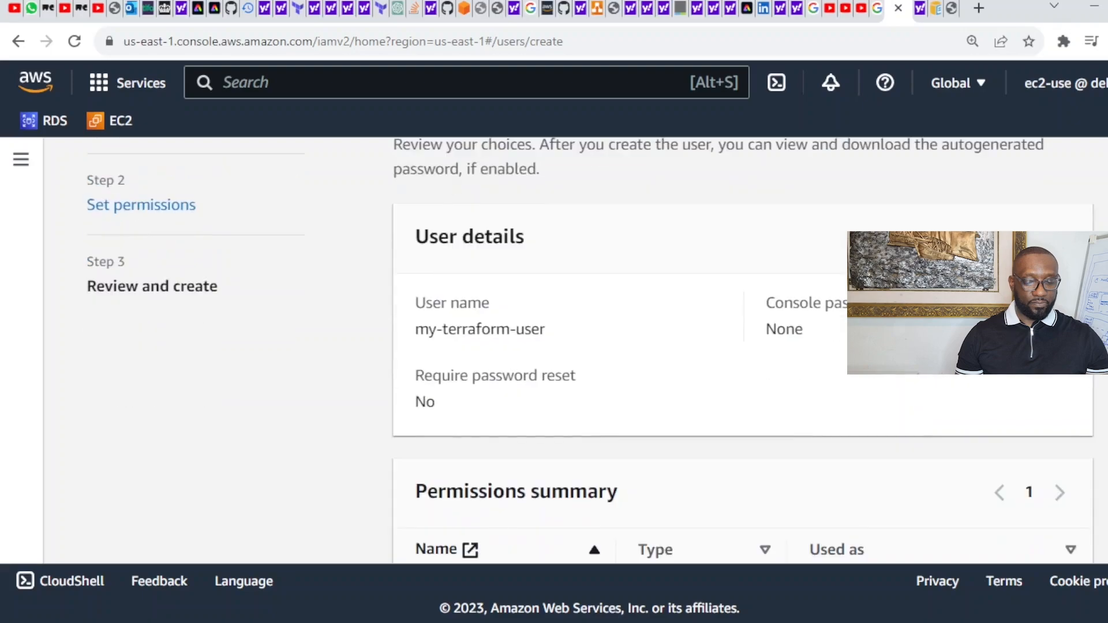
scroll(743, 352, down, 3)
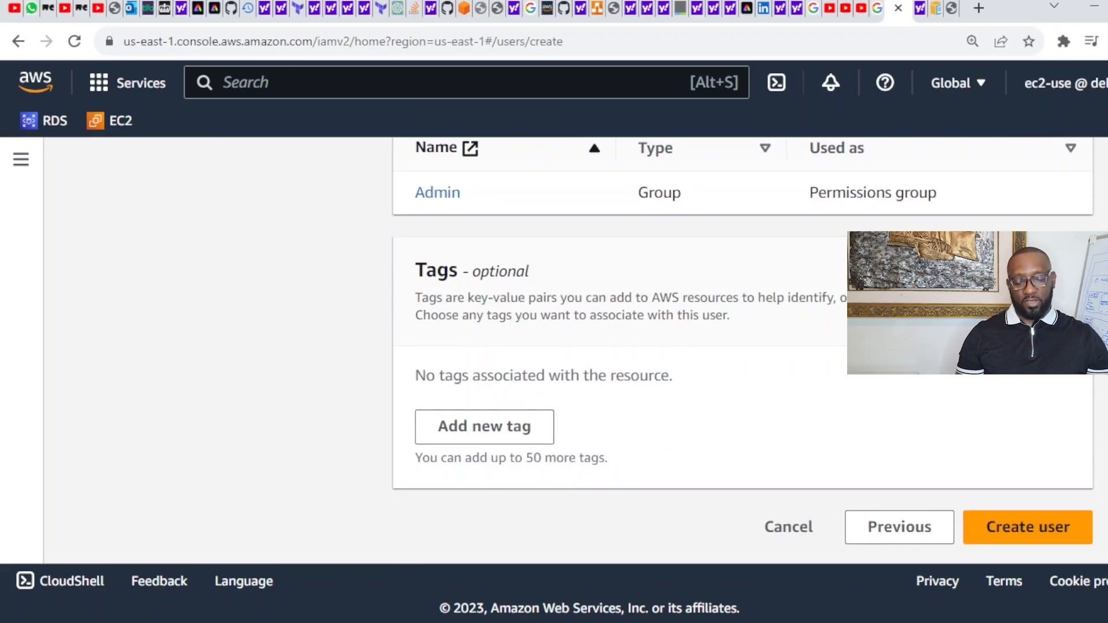
scroll(742, 356, up, 9)
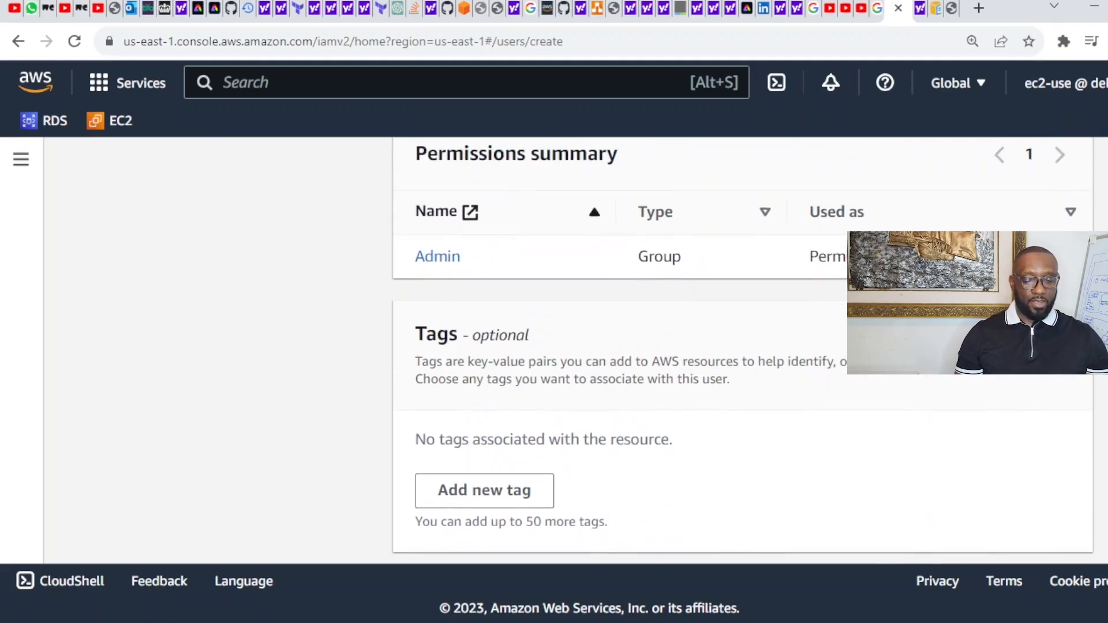
scroll(743, 357, up, 1)
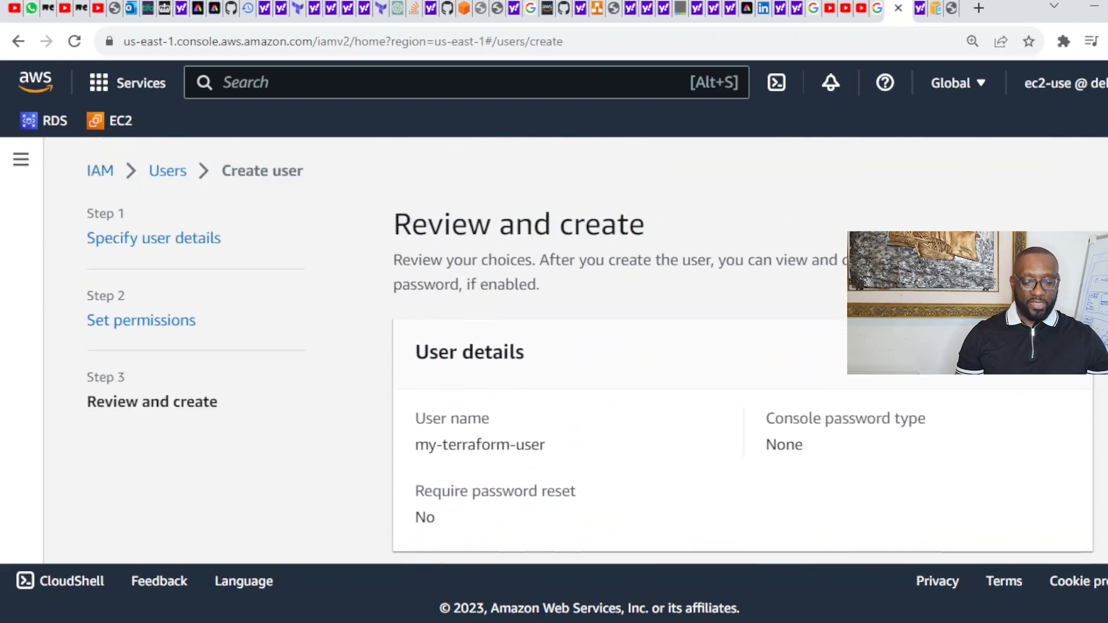
scroll(742, 357, down, 4)
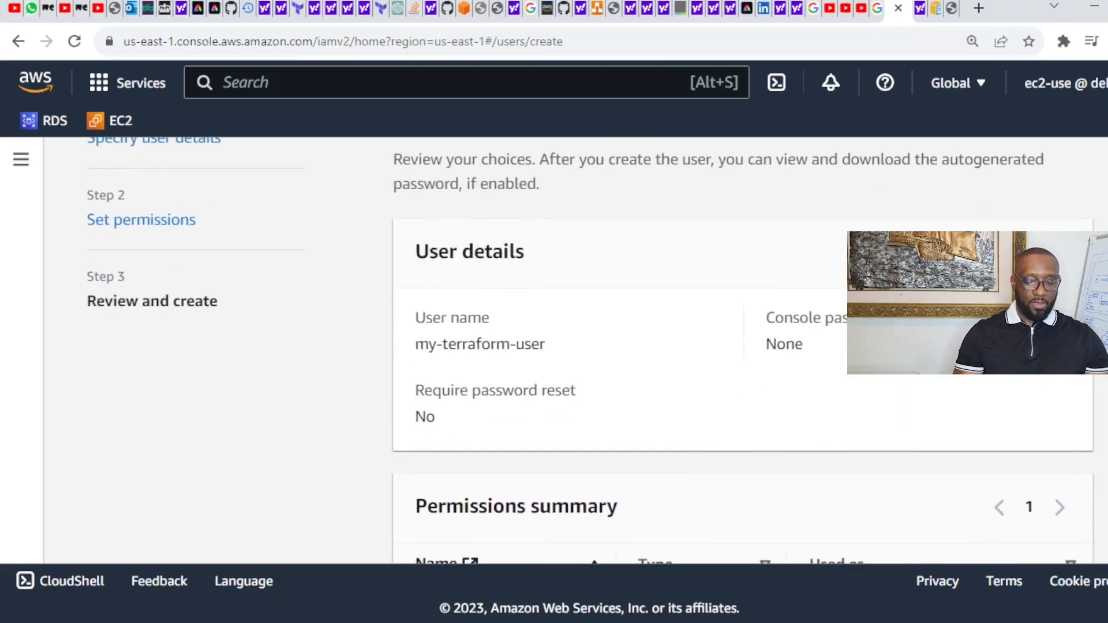
scroll(743, 356, down, 4)
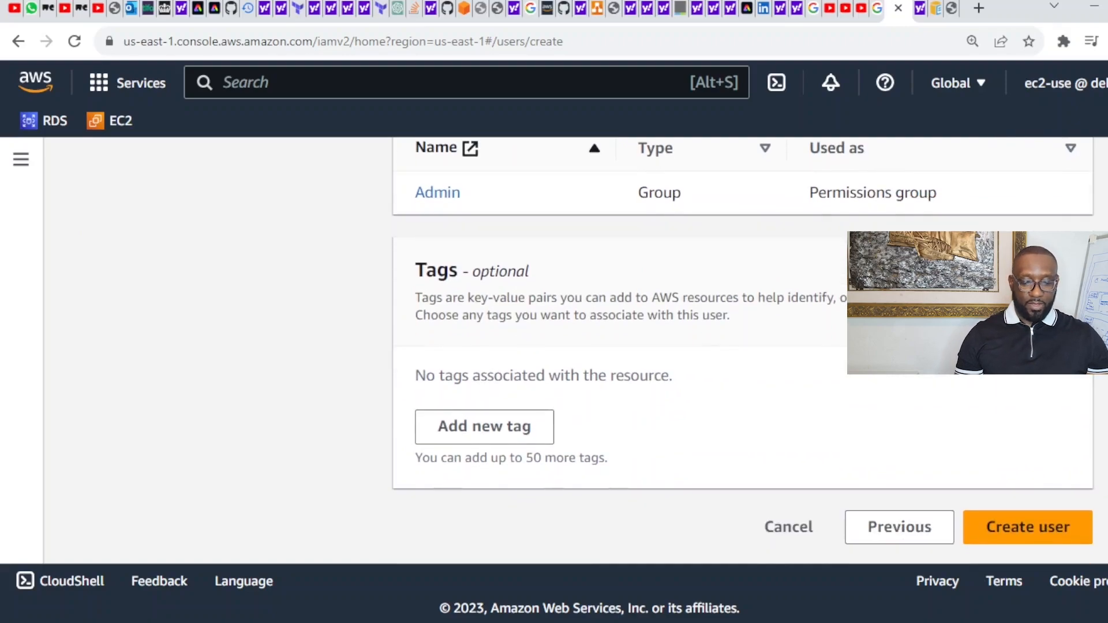
scroll(743, 357, up, 5)
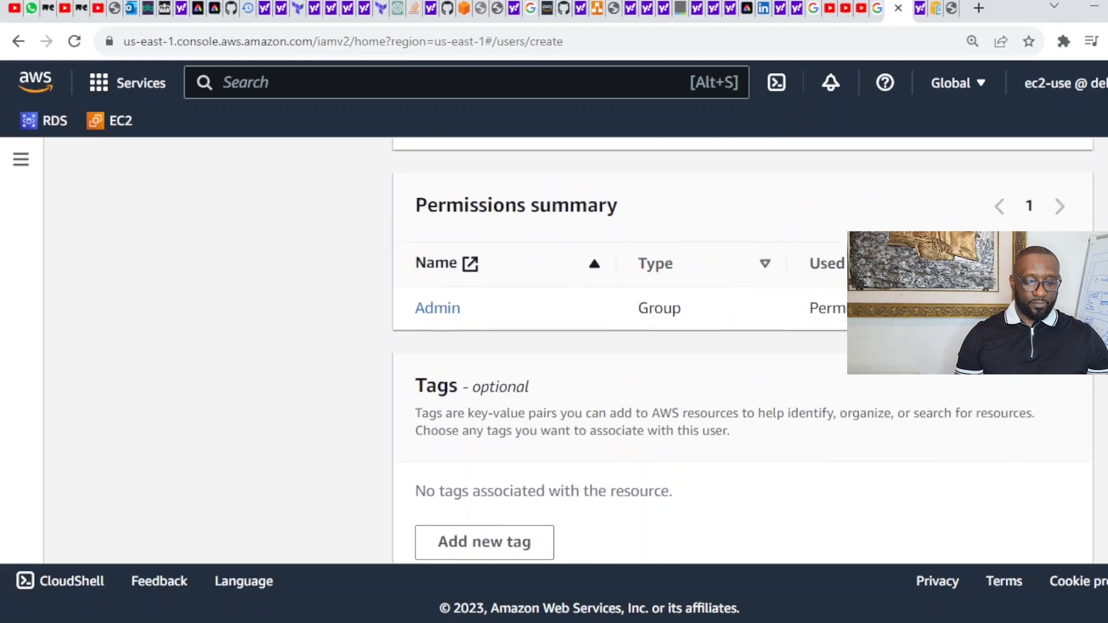
scroll(591, 351, up, 3)
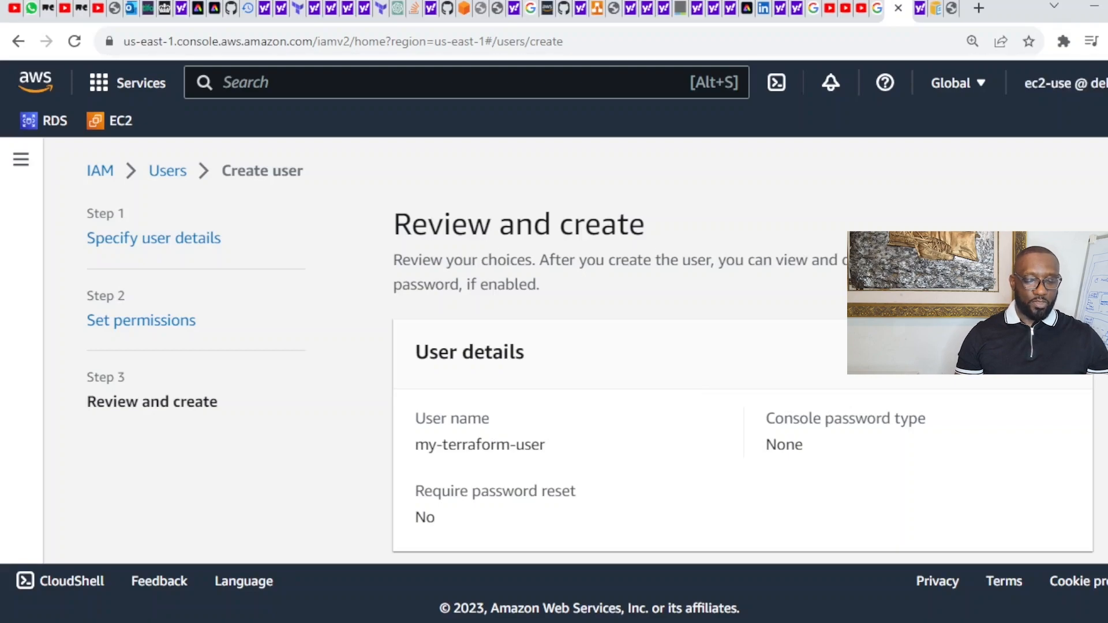
scroll(591, 363, down, 6)
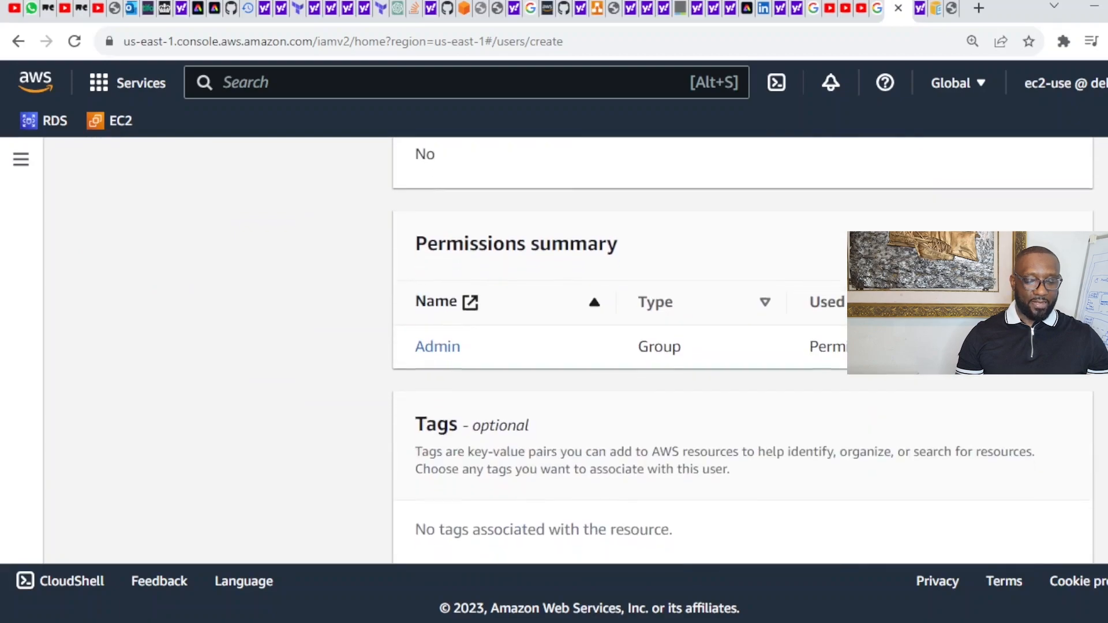
scroll(743, 350, down, 3)
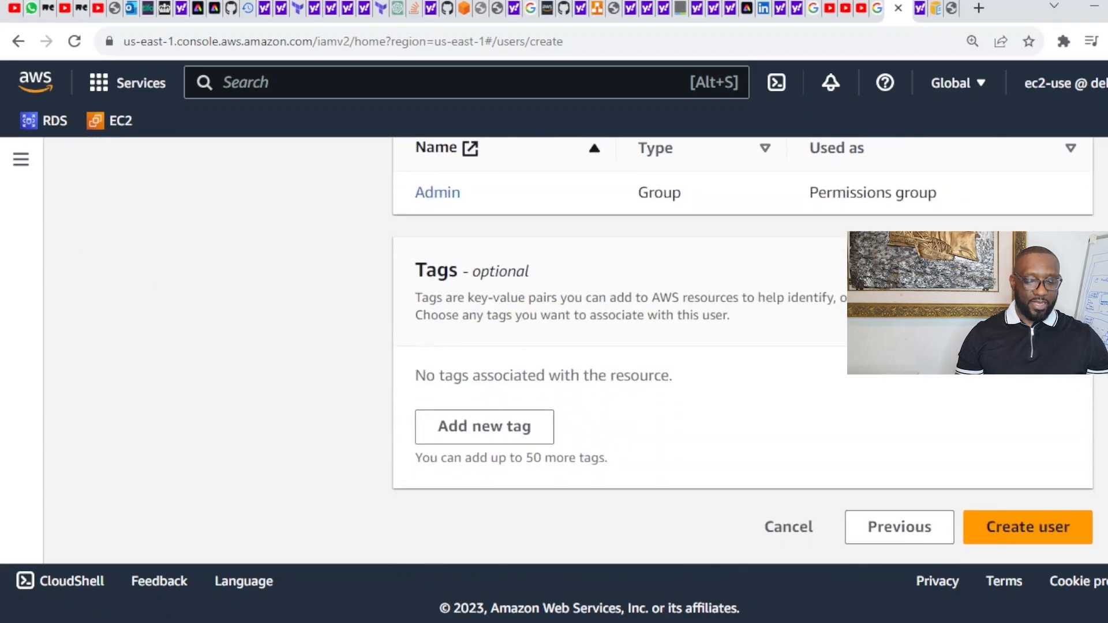
click(1023, 536)
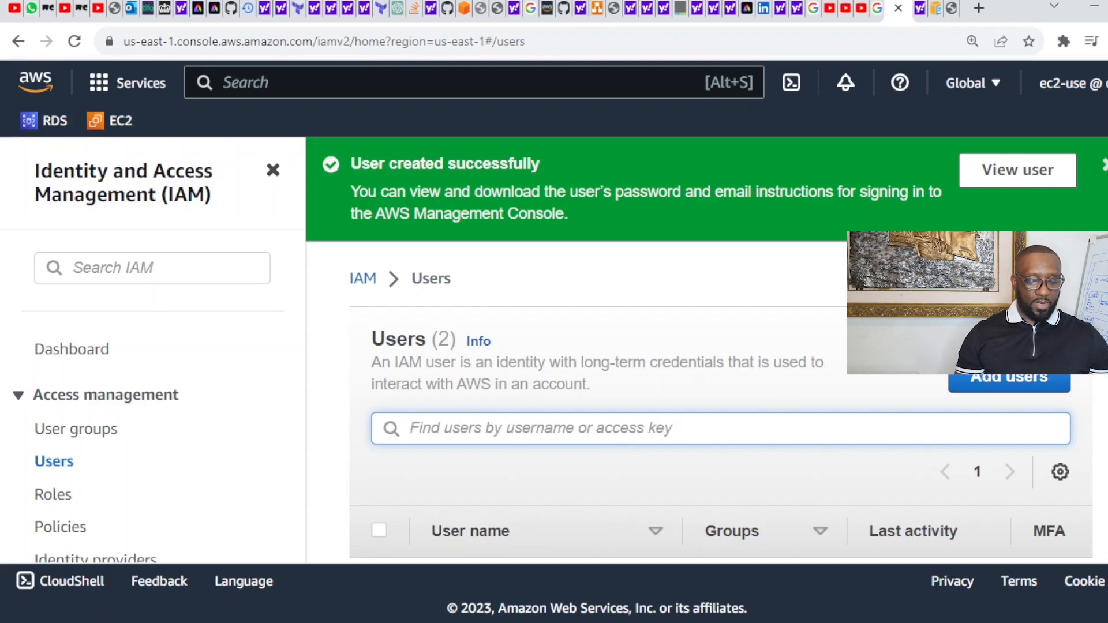
Step: Check that both users are listed and open my-terraform-user's detail page
scroll(693, 346, down, 2)
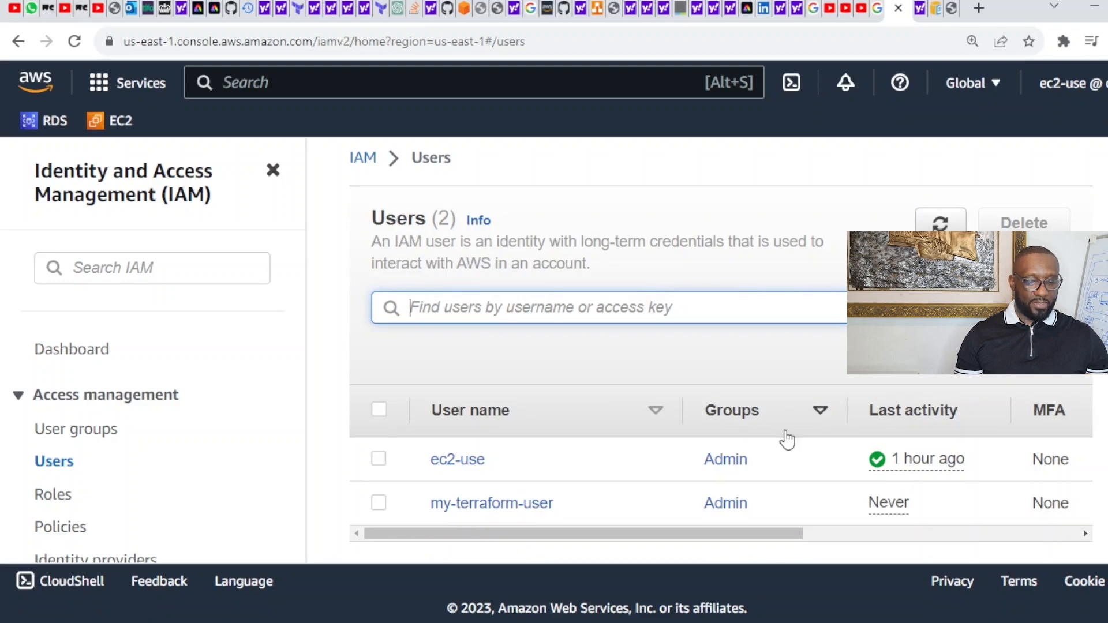
scroll(787, 440, up, 1)
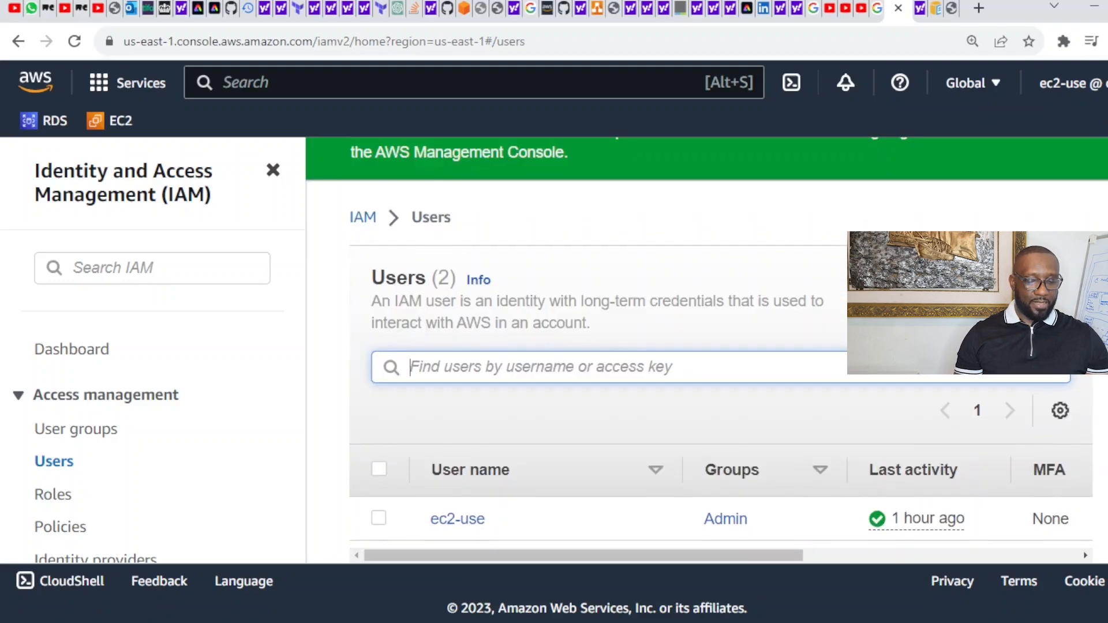
scroll(706, 341, up, 1)
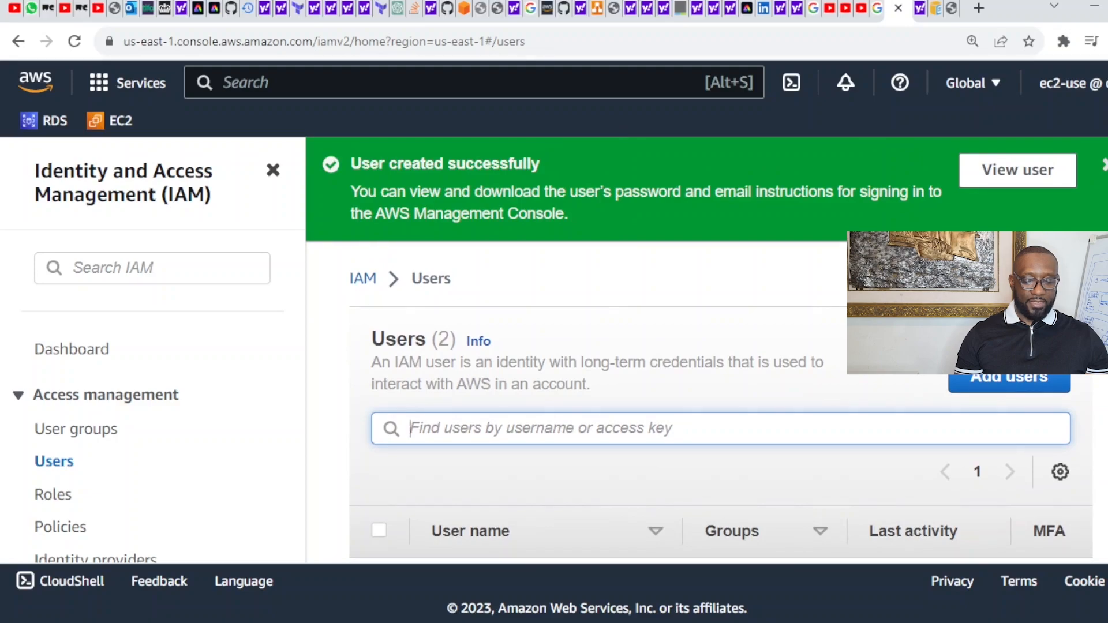
click(1027, 179)
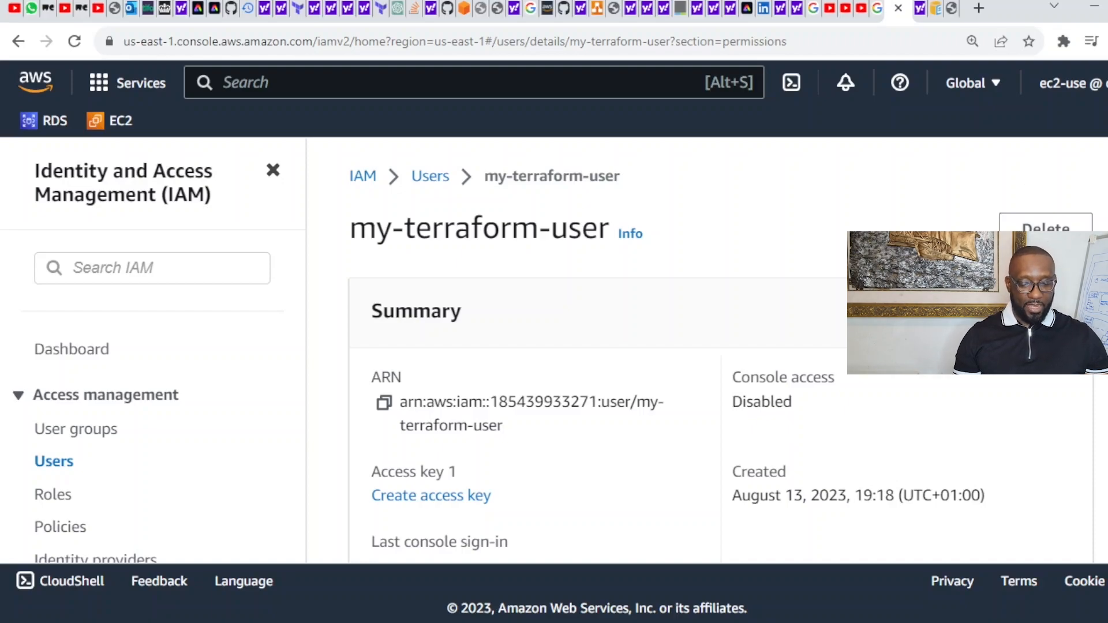
Step: Review my-terraform-user's AdministratorAccess permissions and start creating an access key
scroll(635, 375, down, 8)
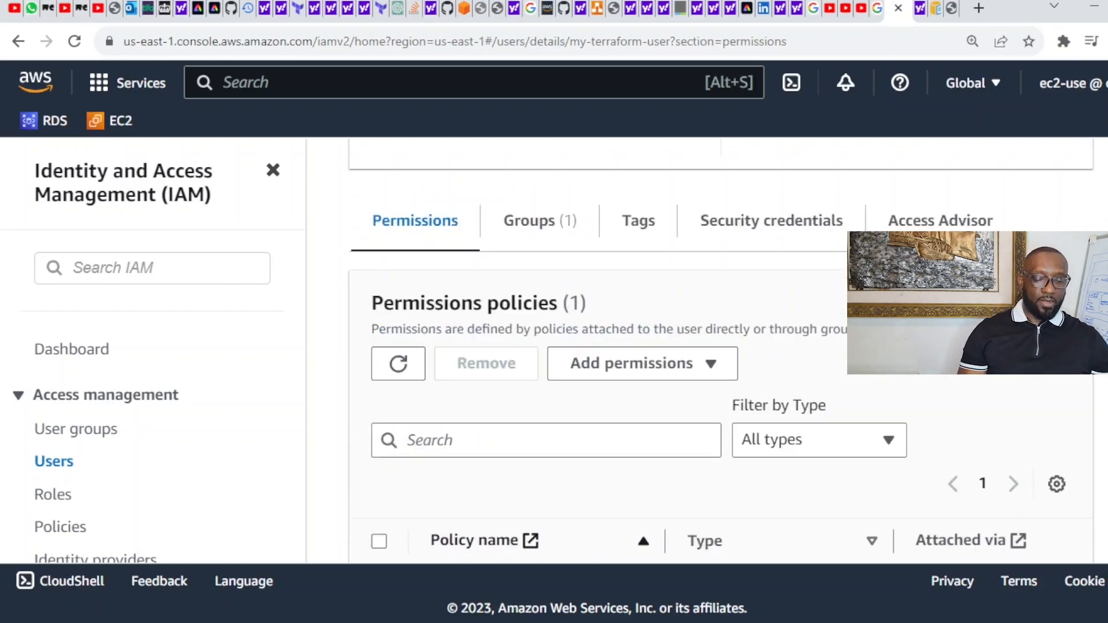
scroll(719, 350, down, 6)
scroll(719, 350, up, 6)
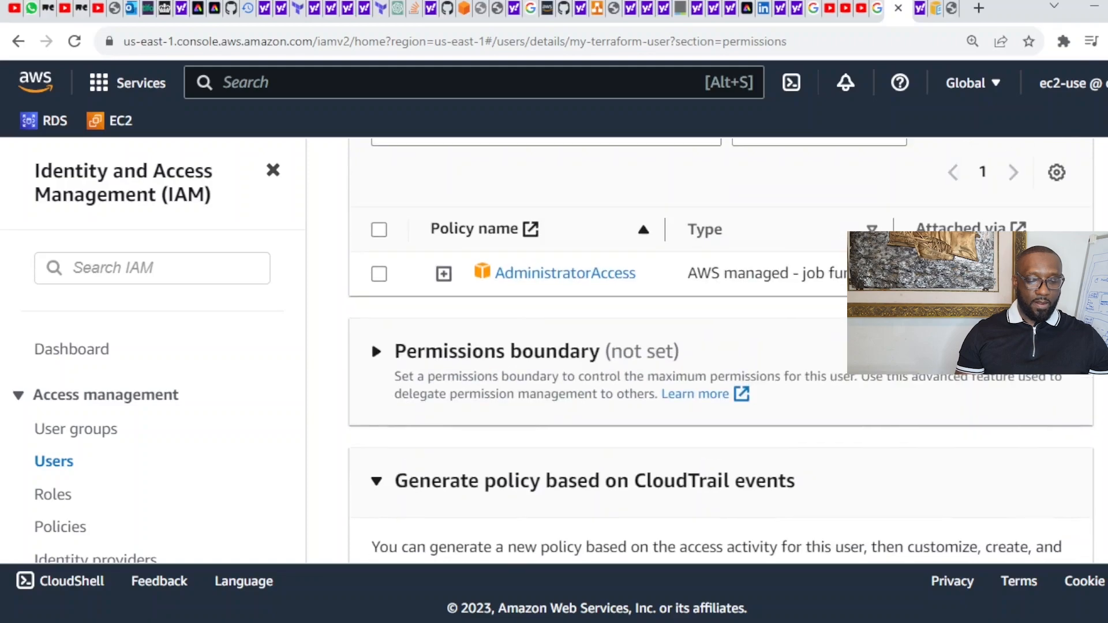
scroll(721, 352, up, 1)
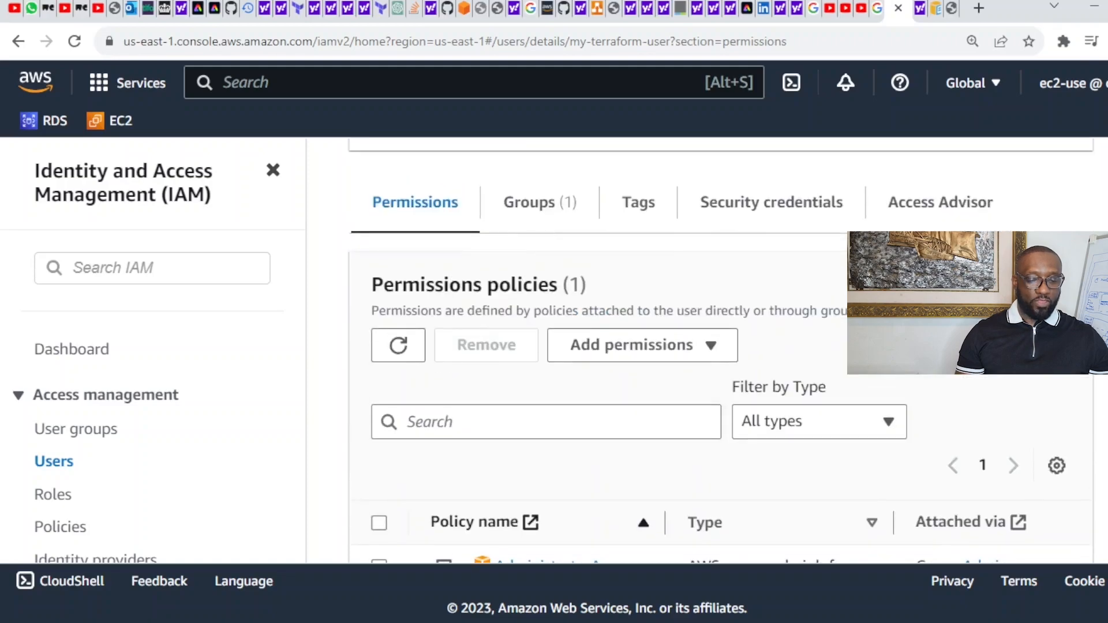
scroll(635, 375, down, 2)
scroll(722, 352, down, 1)
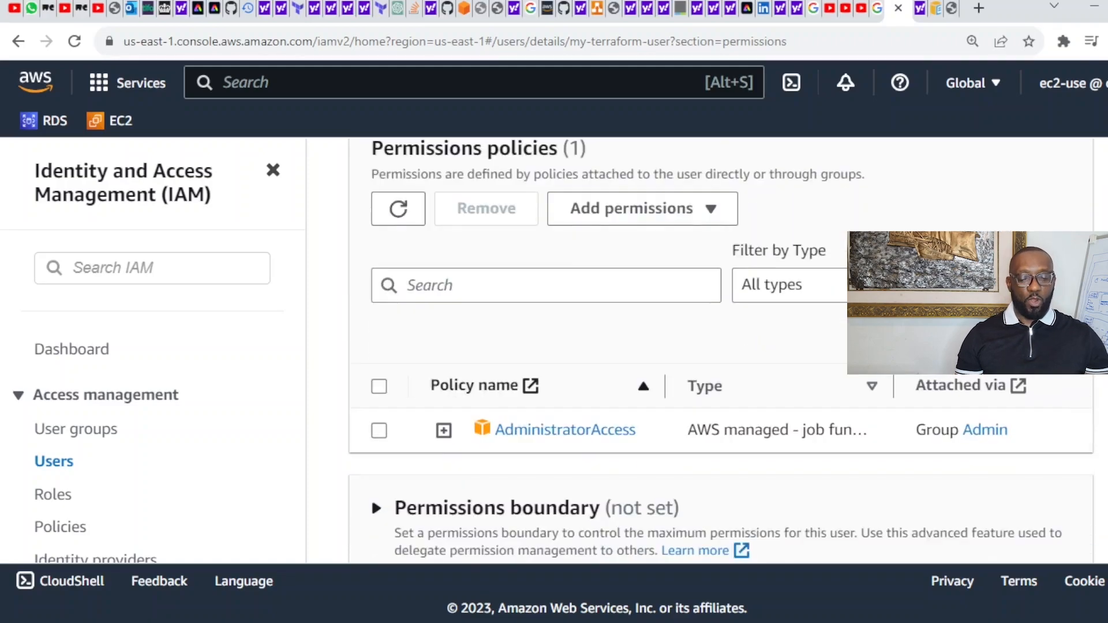
scroll(721, 352, down, 5)
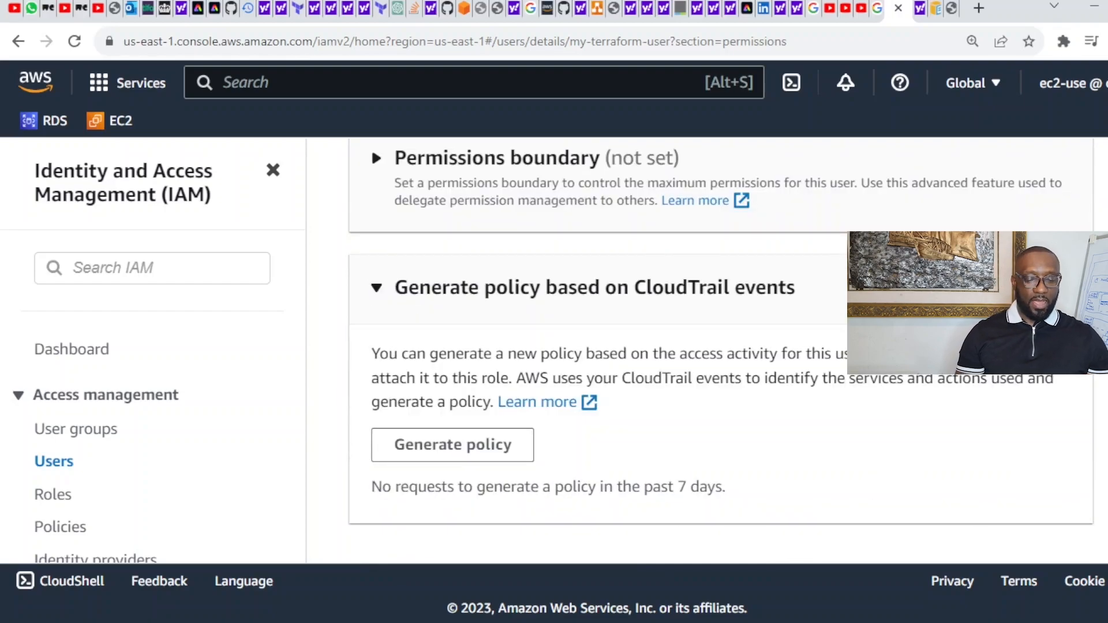
scroll(722, 352, up, 10)
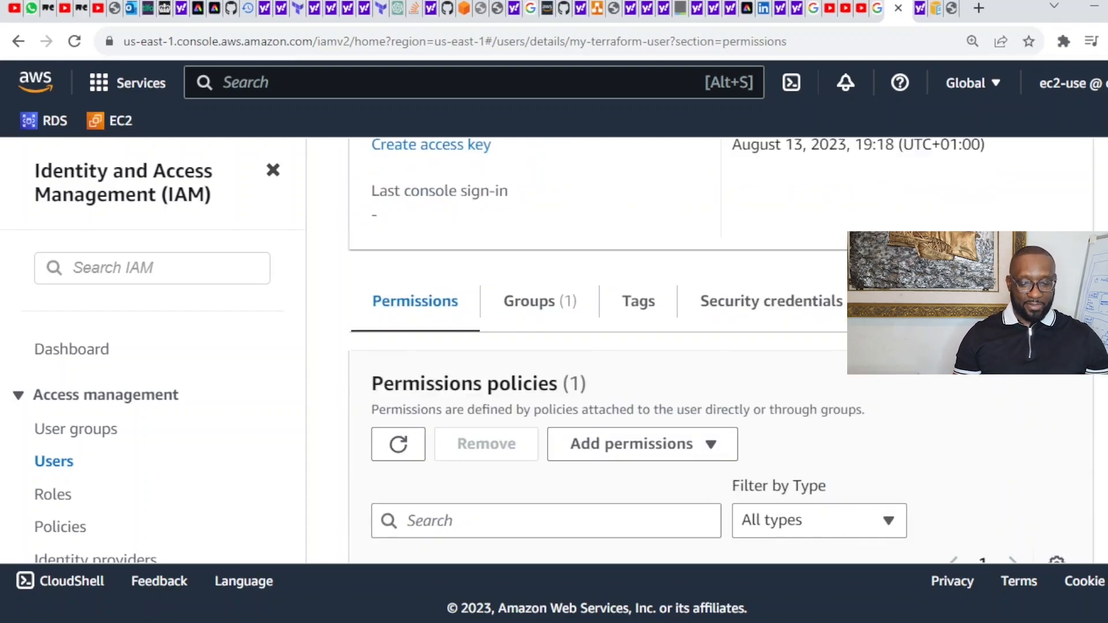
scroll(721, 352, up, 1)
scroll(722, 352, up, 3)
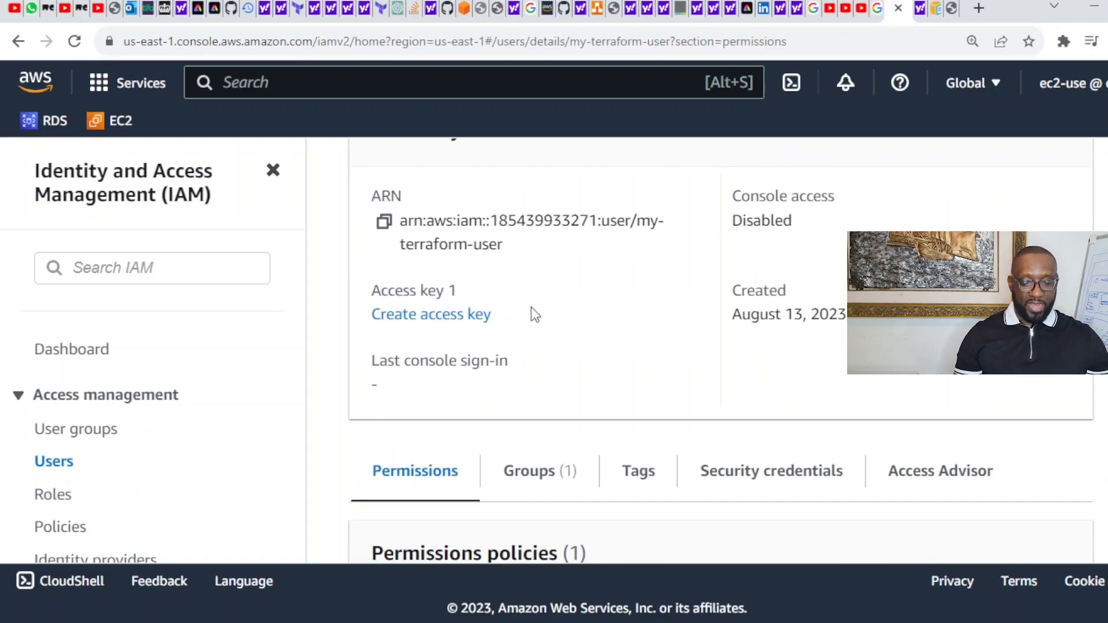
click(437, 320)
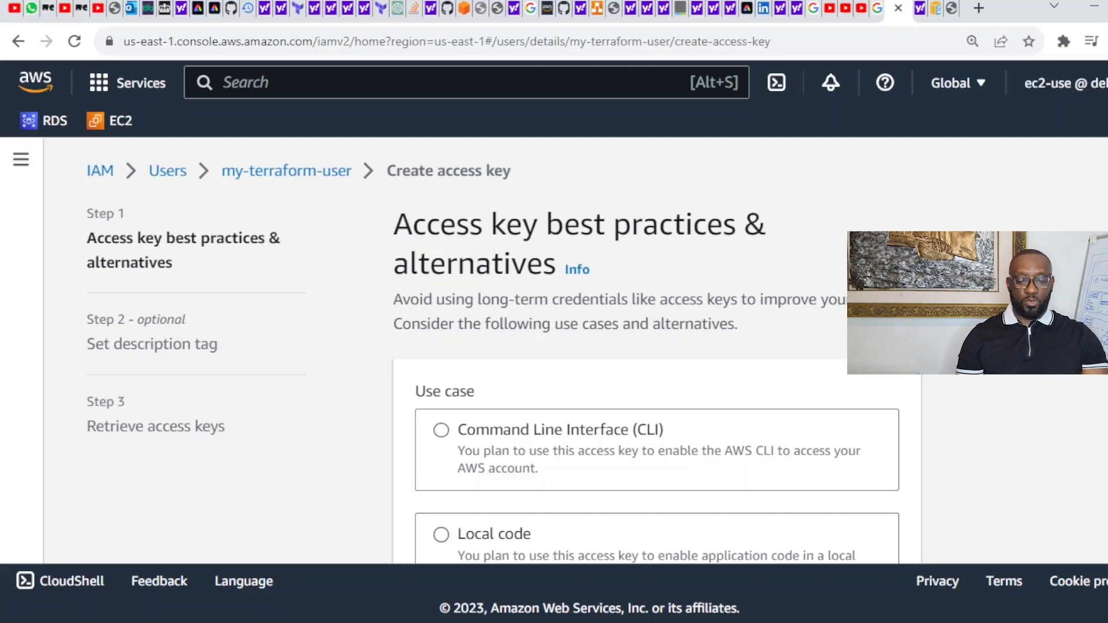
Step: Choose the Command Line Interface (CLI) use case, acknowledge the recommendation, and go to step 2
scroll(567, 356, down, 1)
scroll(566, 355, down, 2)
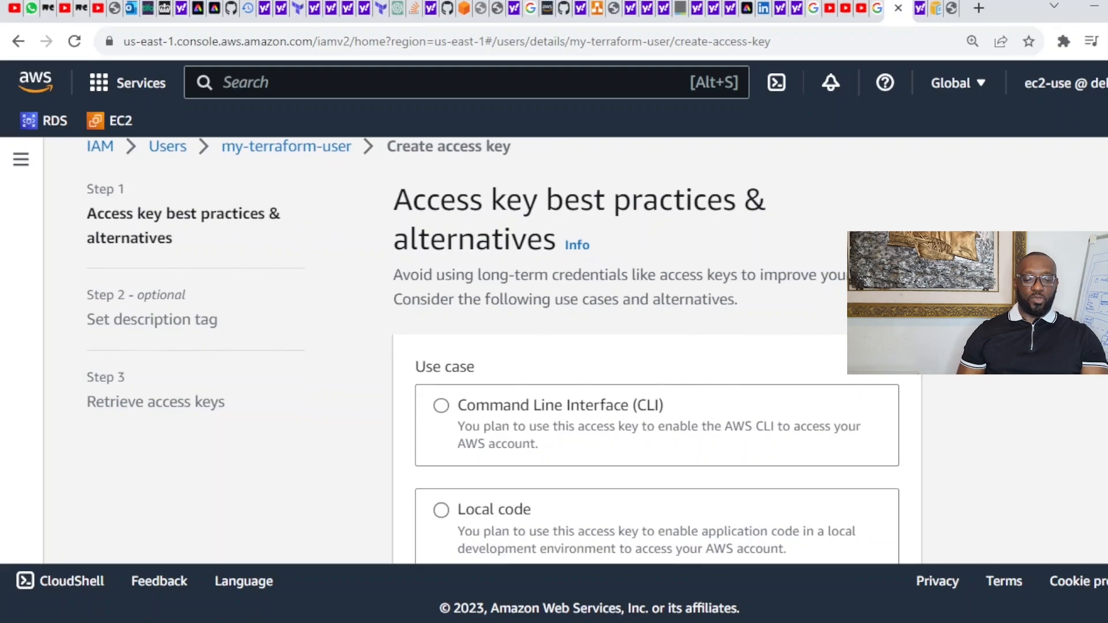
scroll(567, 356, down, 3)
scroll(566, 355, up, 4)
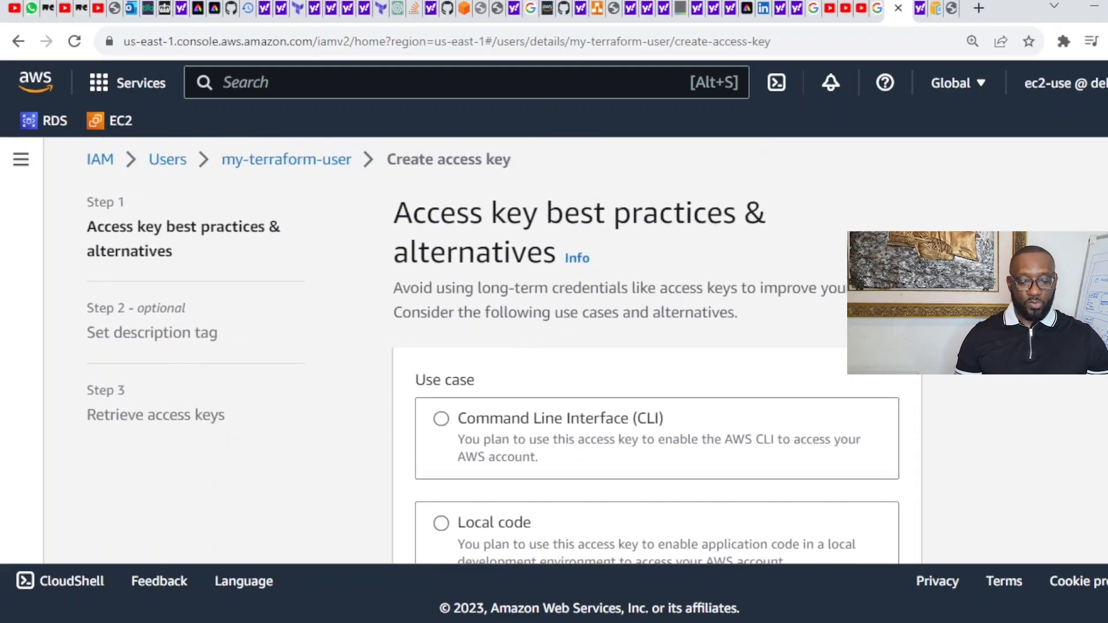
scroll(494, 353, down, 1)
scroll(566, 356, down, 5)
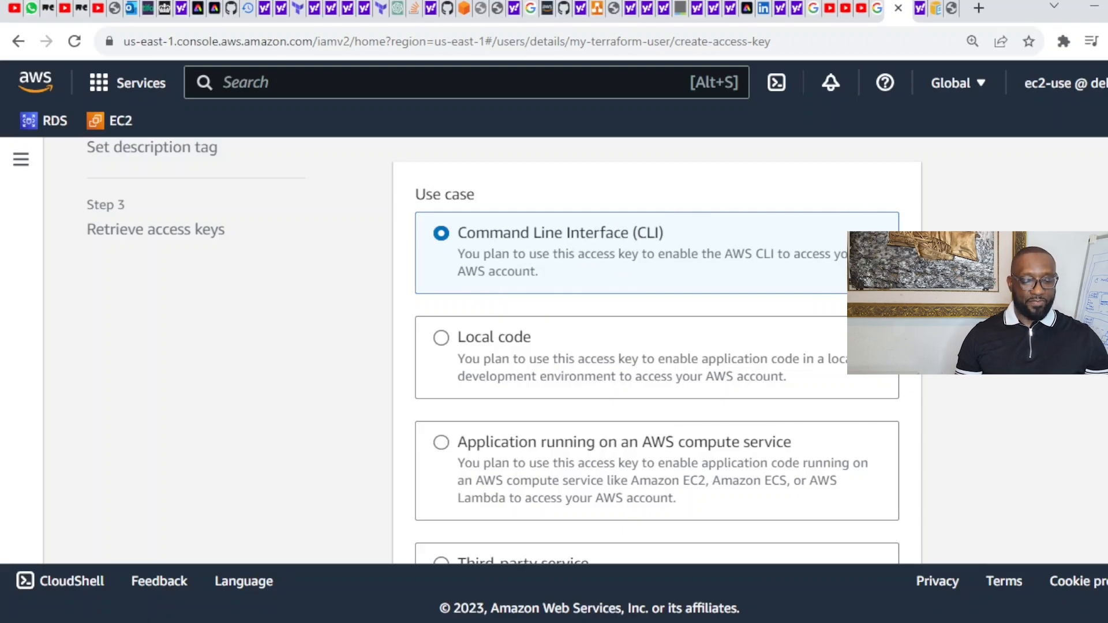
scroll(657, 350, down, 3)
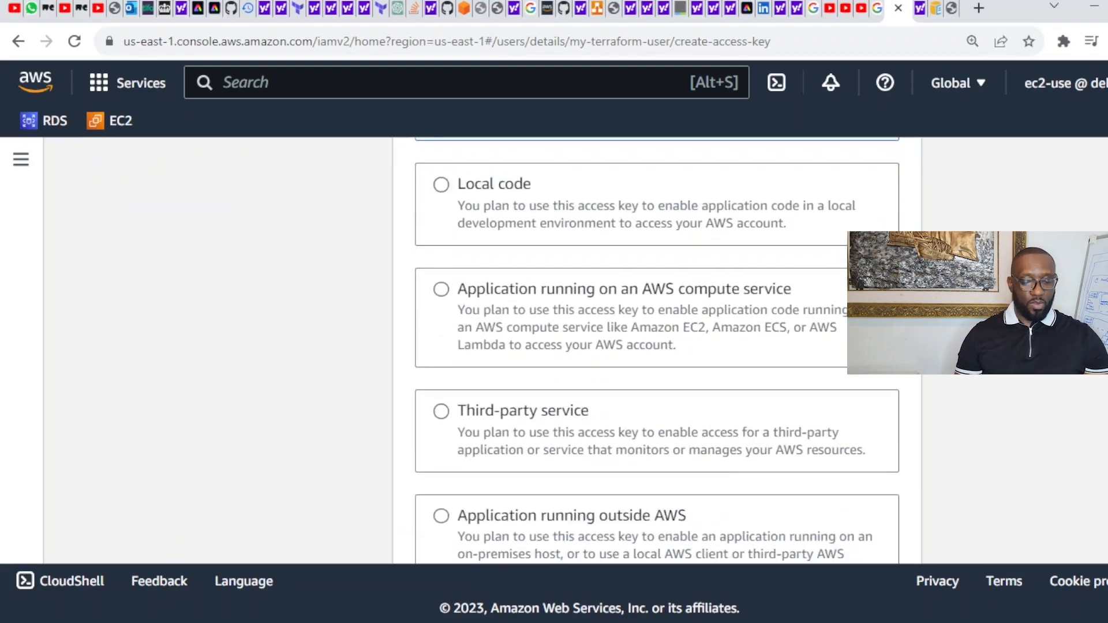
scroll(657, 350, down, 5)
scroll(657, 350, down, 4)
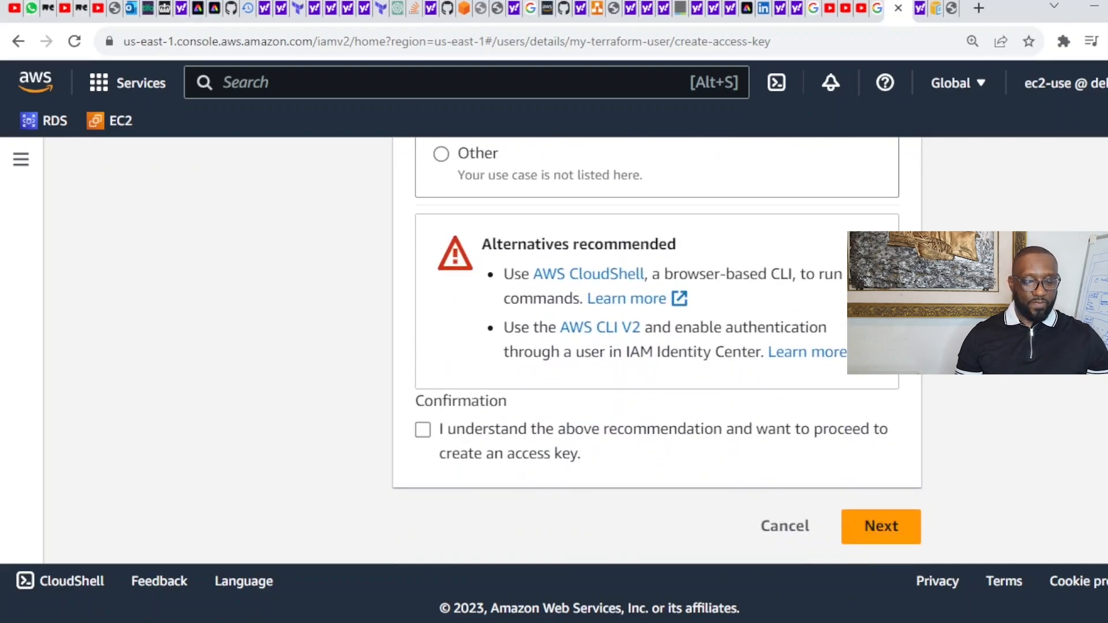
click(423, 430)
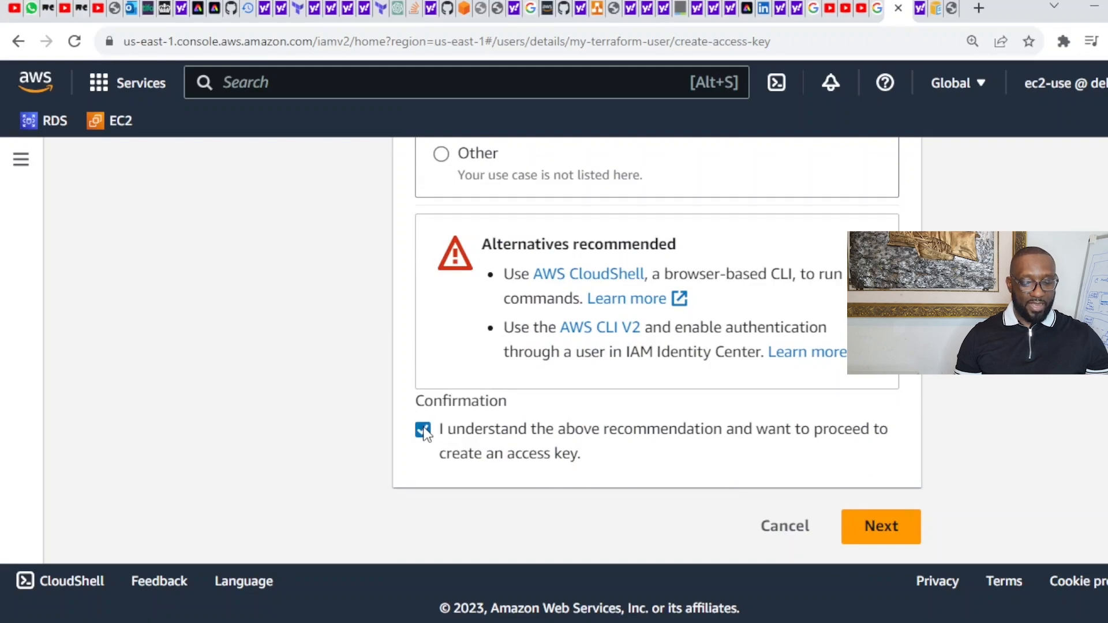
click(883, 529)
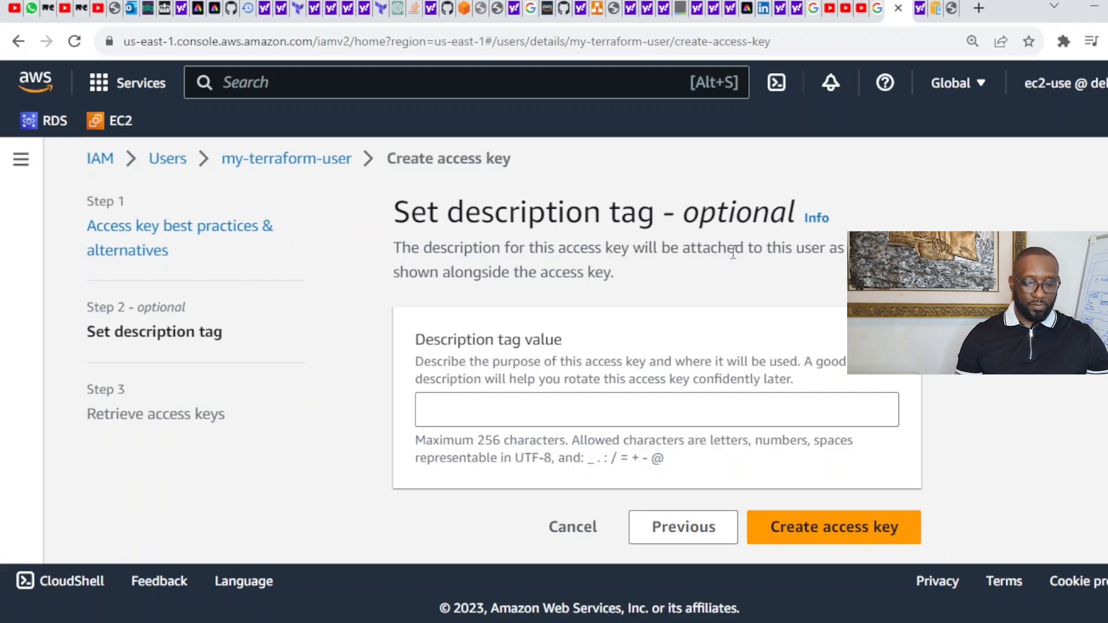
Step: Give the access key the description tag my-terraform-access-key and create it
click(711, 416)
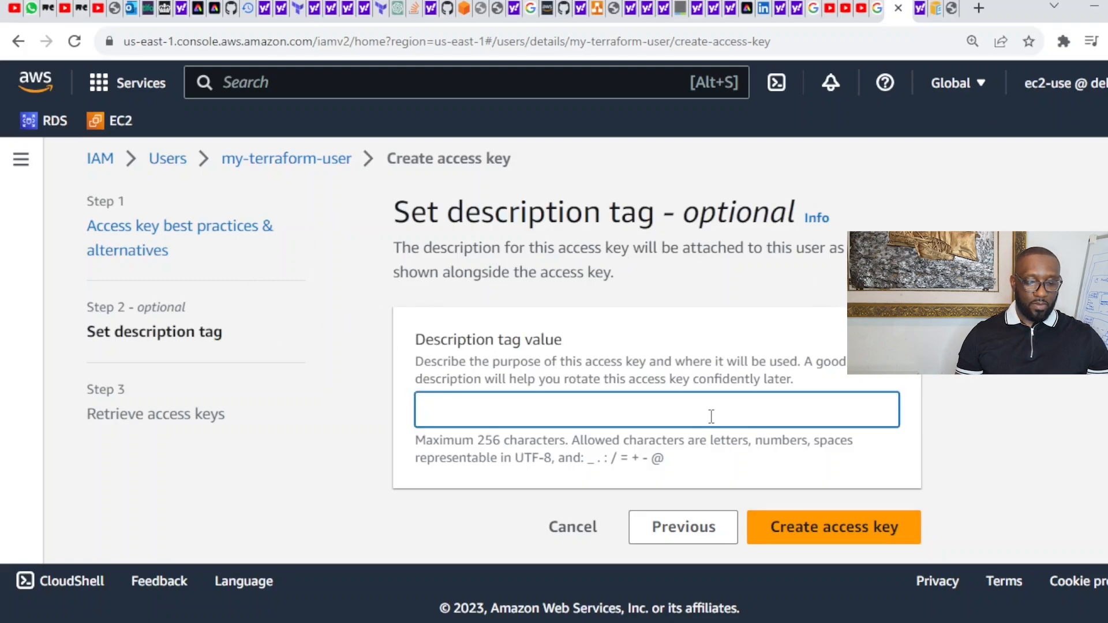
text(m)
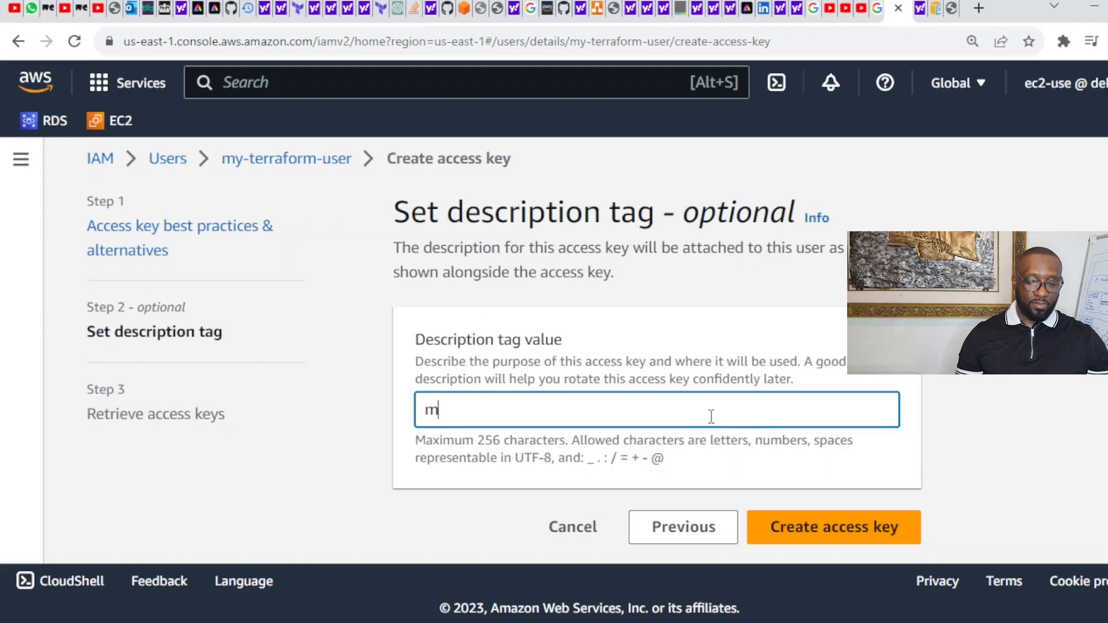
text(y-)
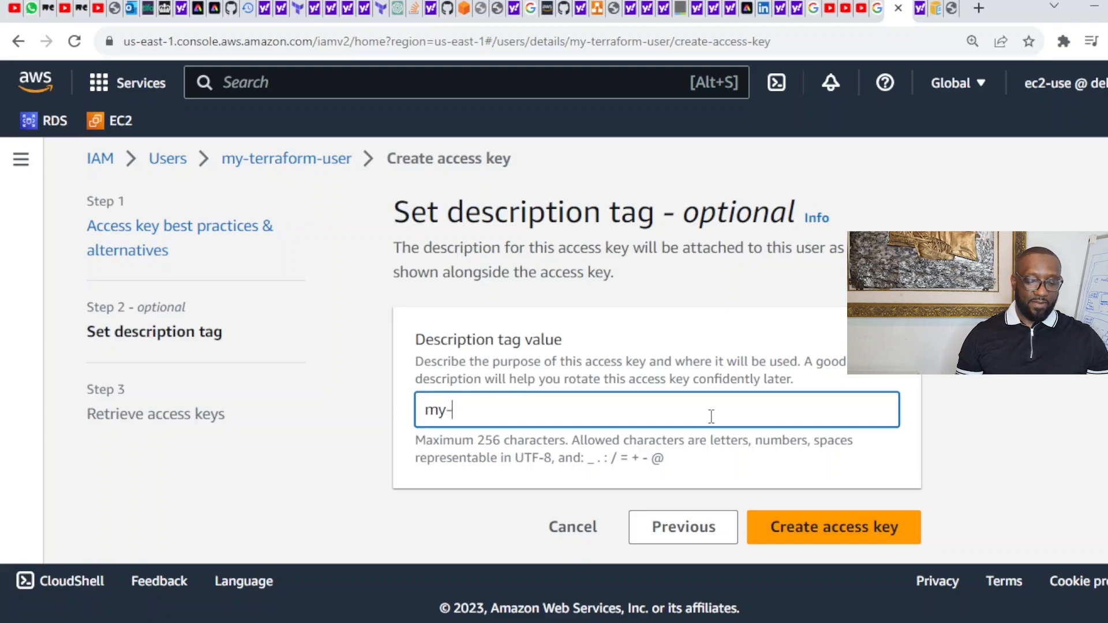
text(terraform)
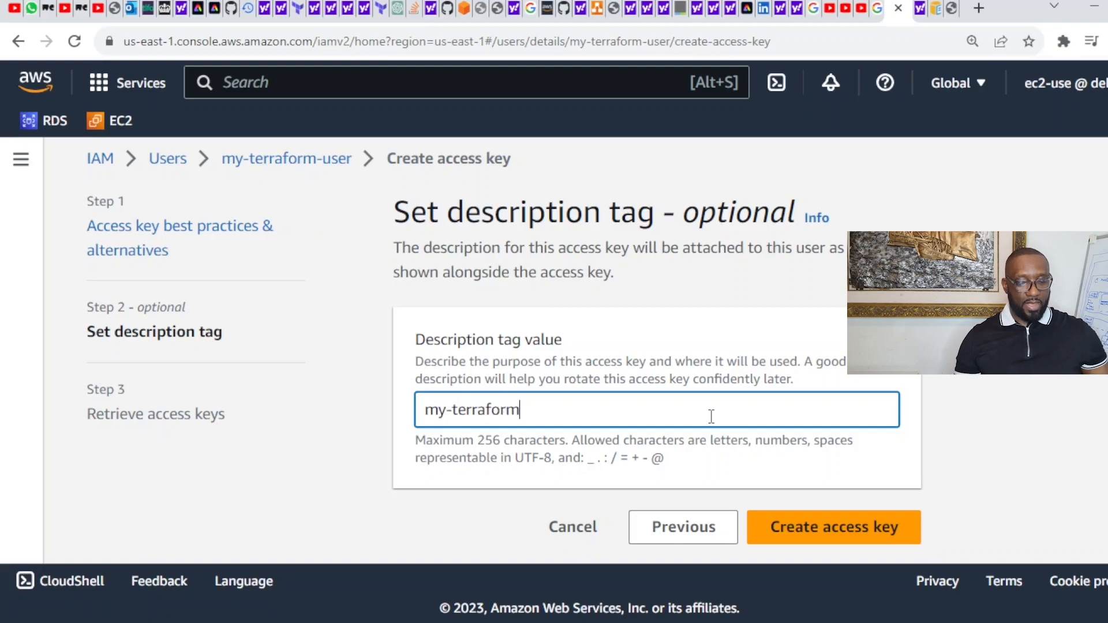
text(-acces)
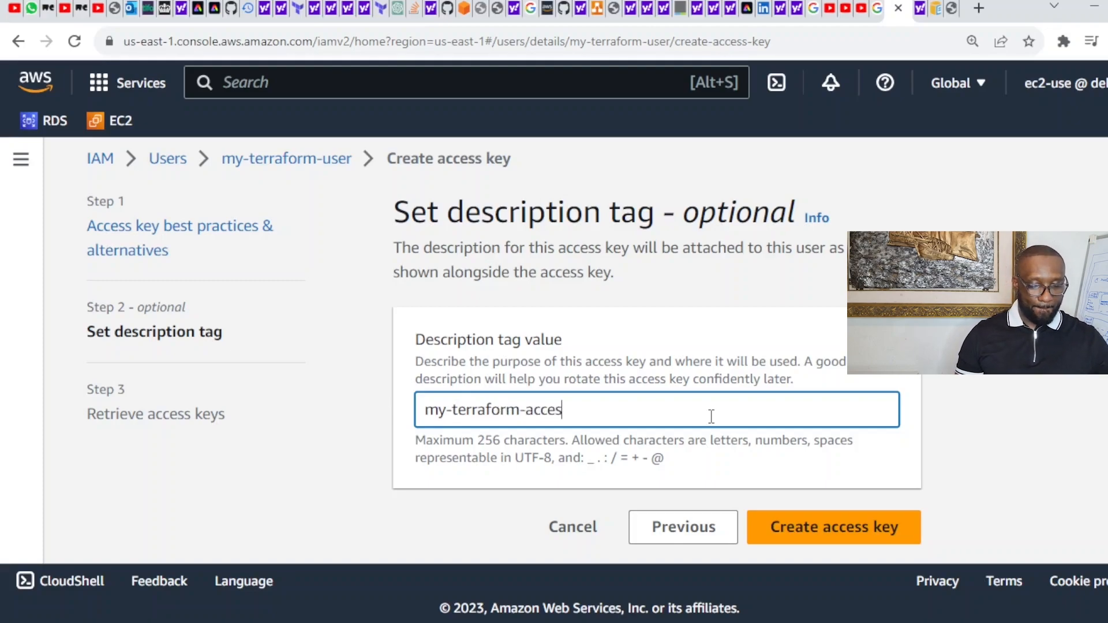
text(s-key)
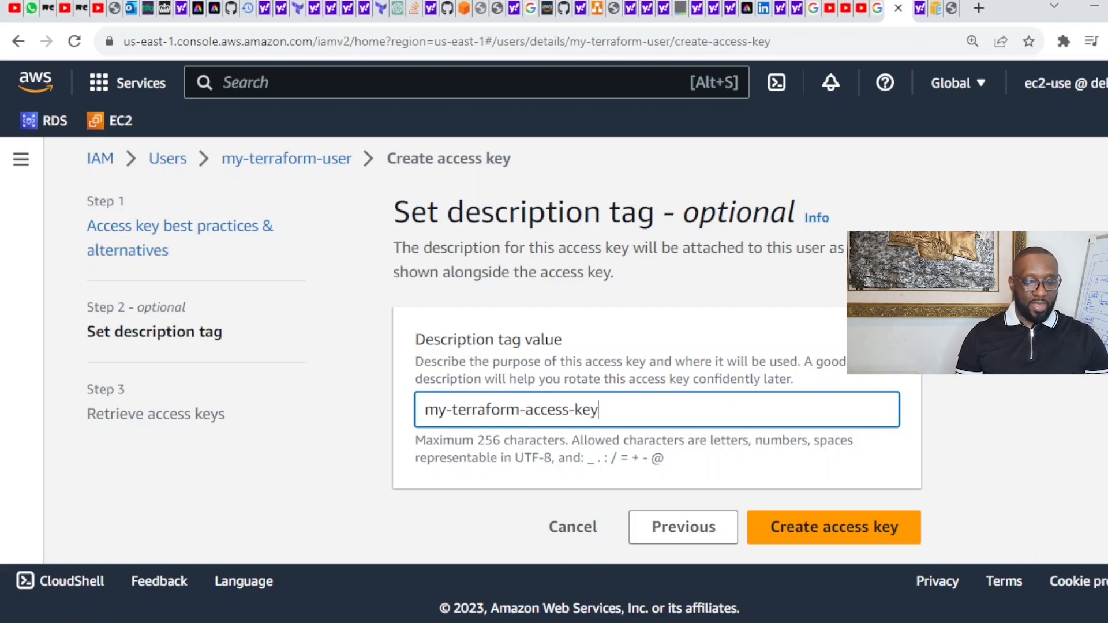
click(829, 530)
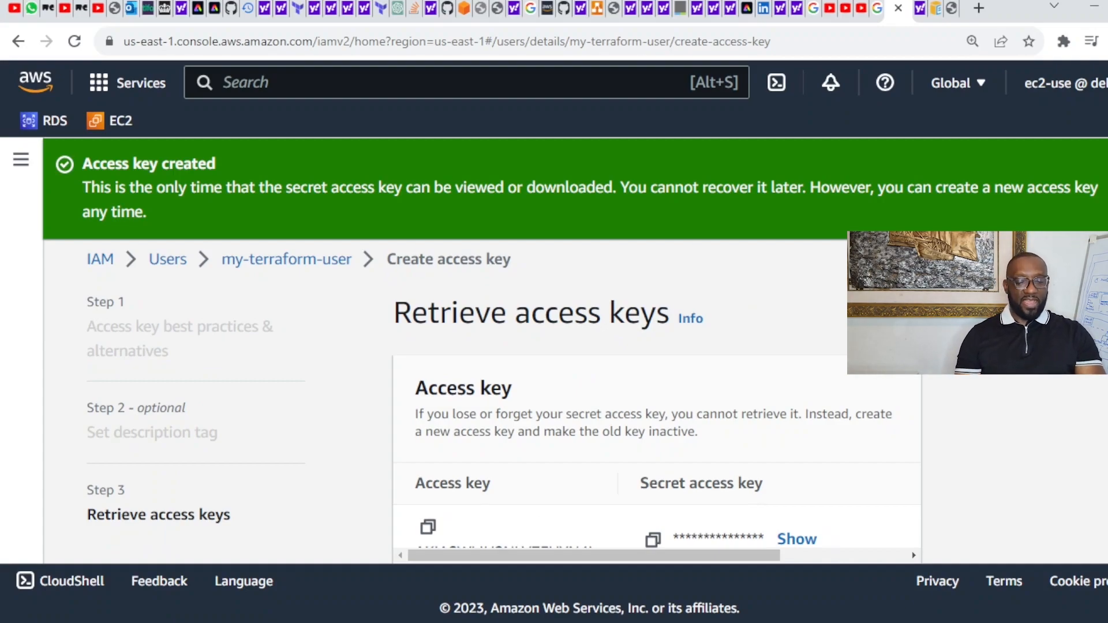
Step: Reveal the new key's hidden secret access key
scroll(577, 404, down, 2)
scroll(577, 404, down, 1)
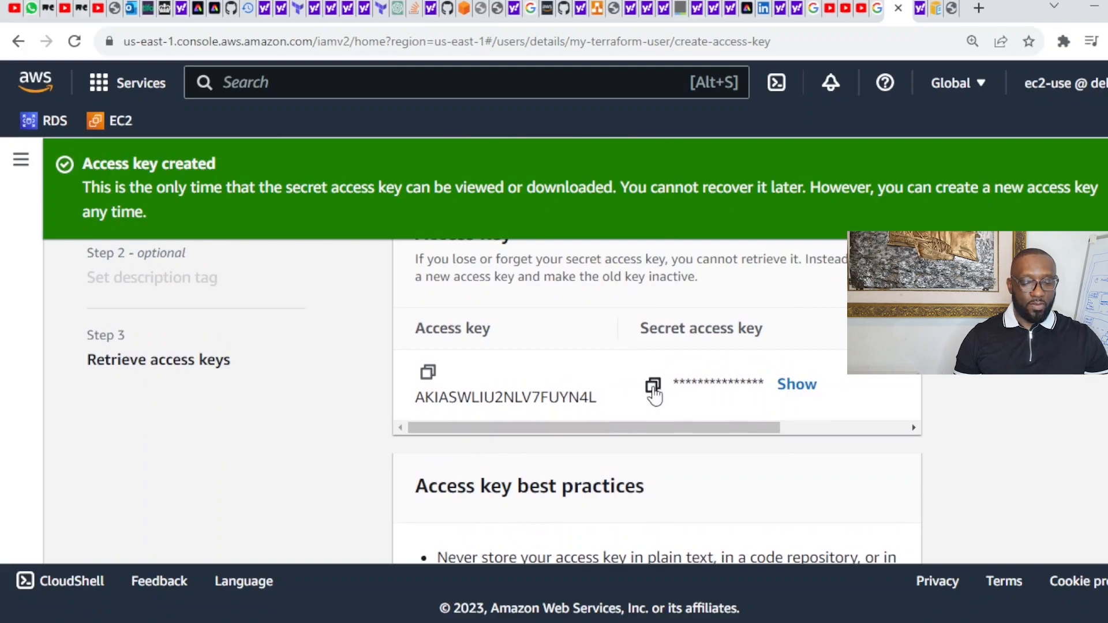
click(806, 384)
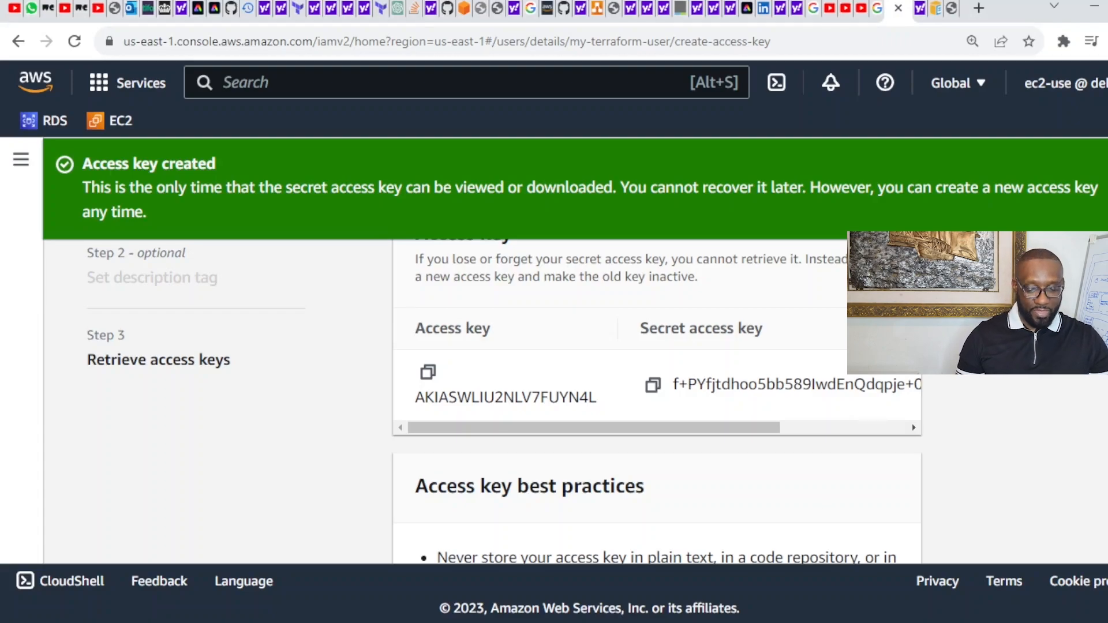
drag(772, 430, 671, 435)
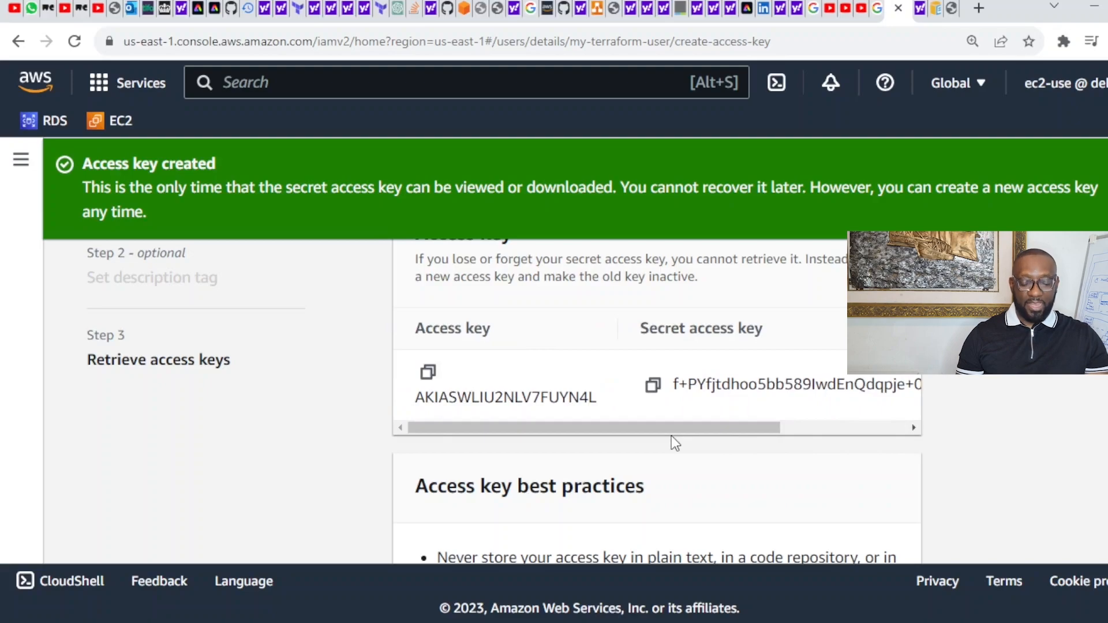
Step: Copy the secret access key and the access key ID
click(653, 387)
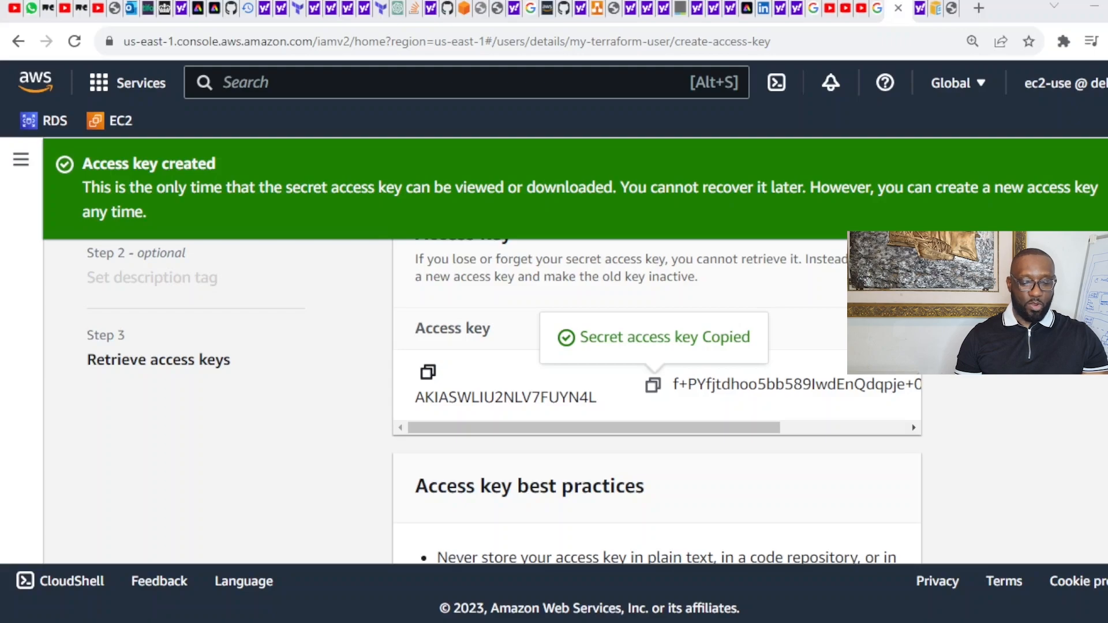
click(427, 372)
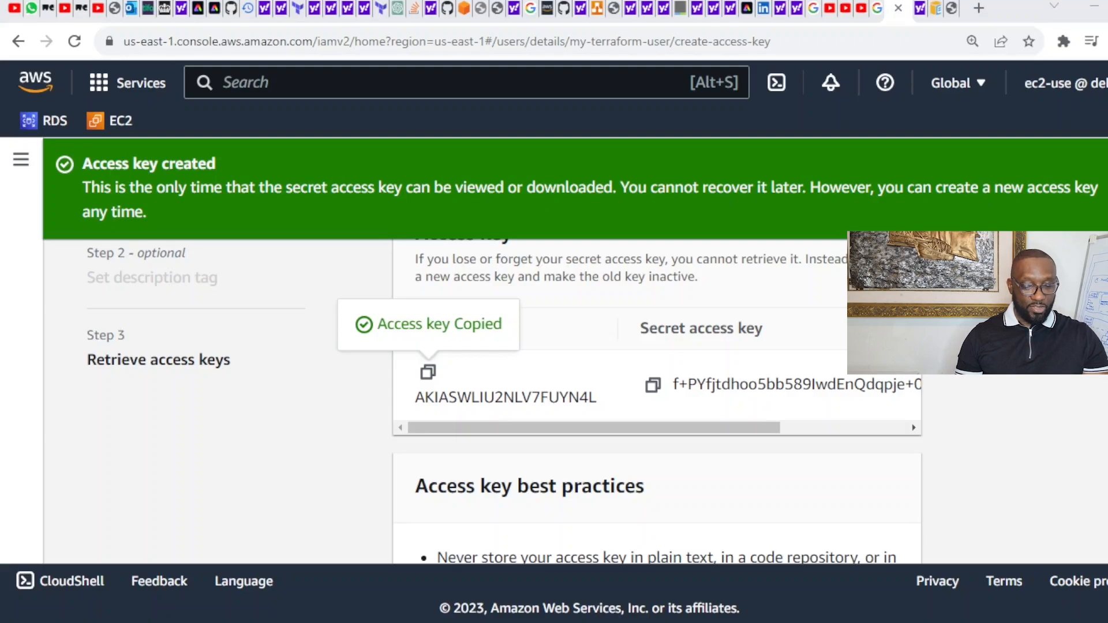
scroll(644, 401, down, 5)
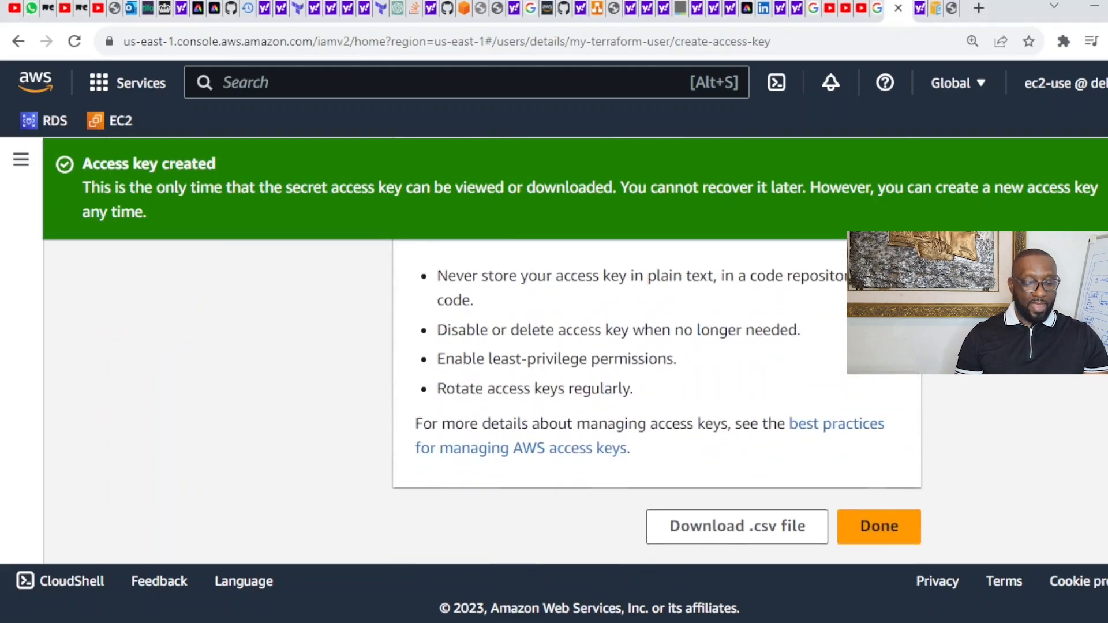
scroll(657, 401, up, 4)
scroll(657, 400, down, 1)
scroll(656, 401, up, 4)
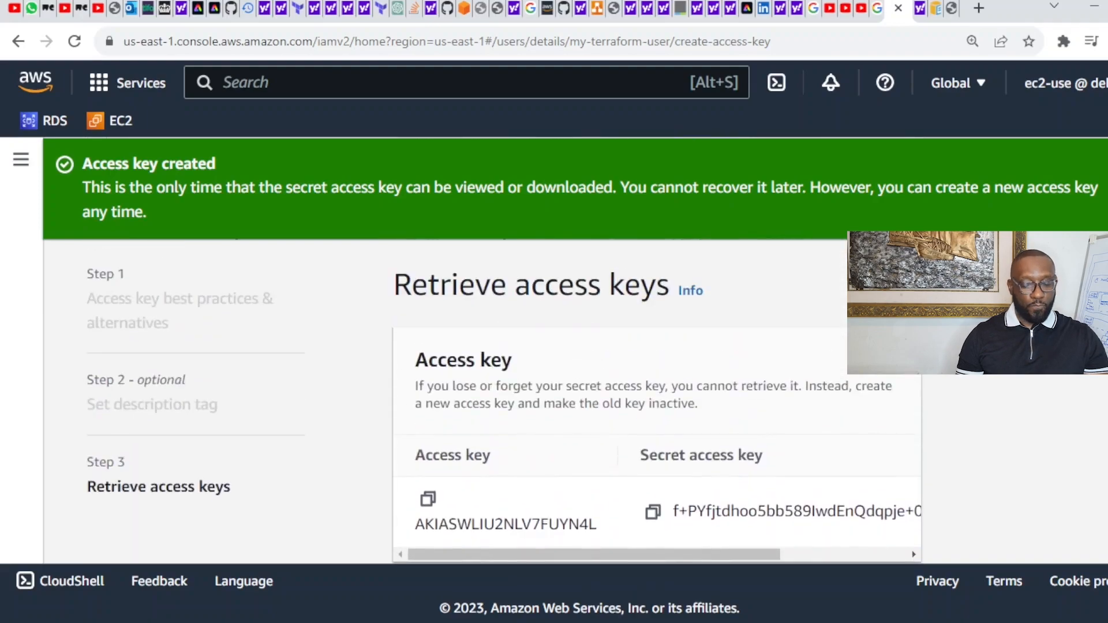
scroll(656, 401, down, 7)
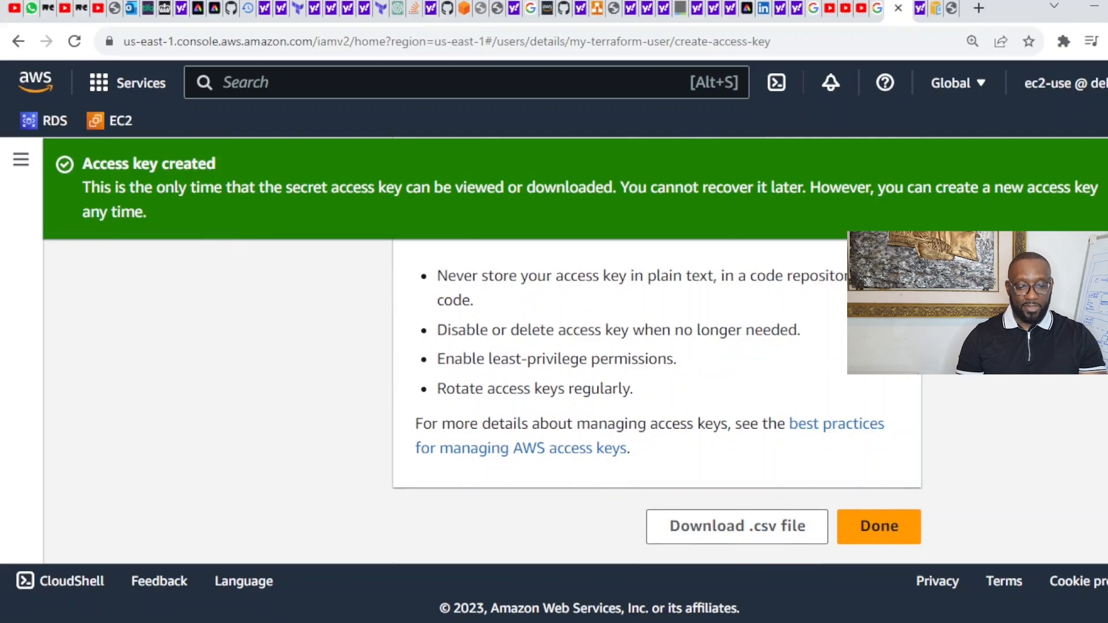
scroll(657, 401, up, 2)
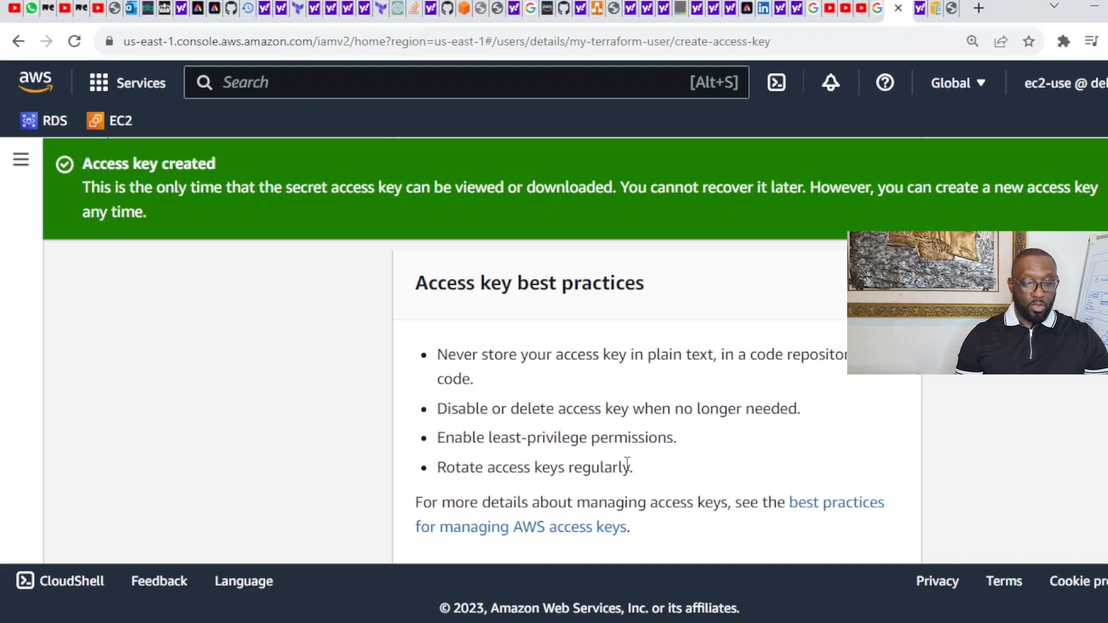
scroll(657, 403, down, 2)
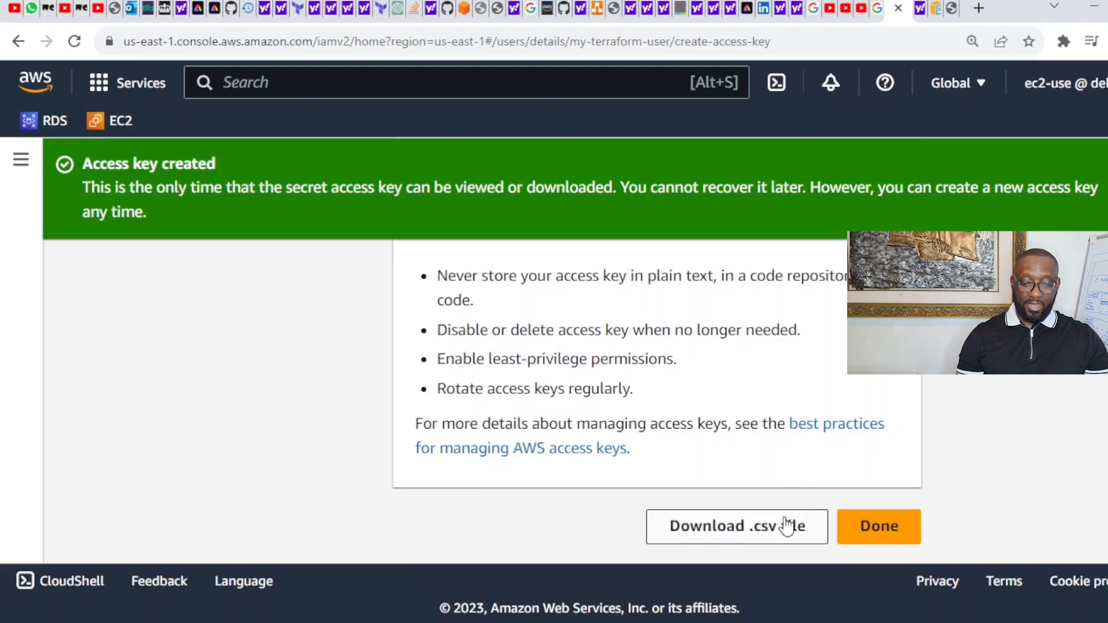
Step: Finish the wizard and confirm access key 1 is Active, described my-terraform-access-key
click(888, 531)
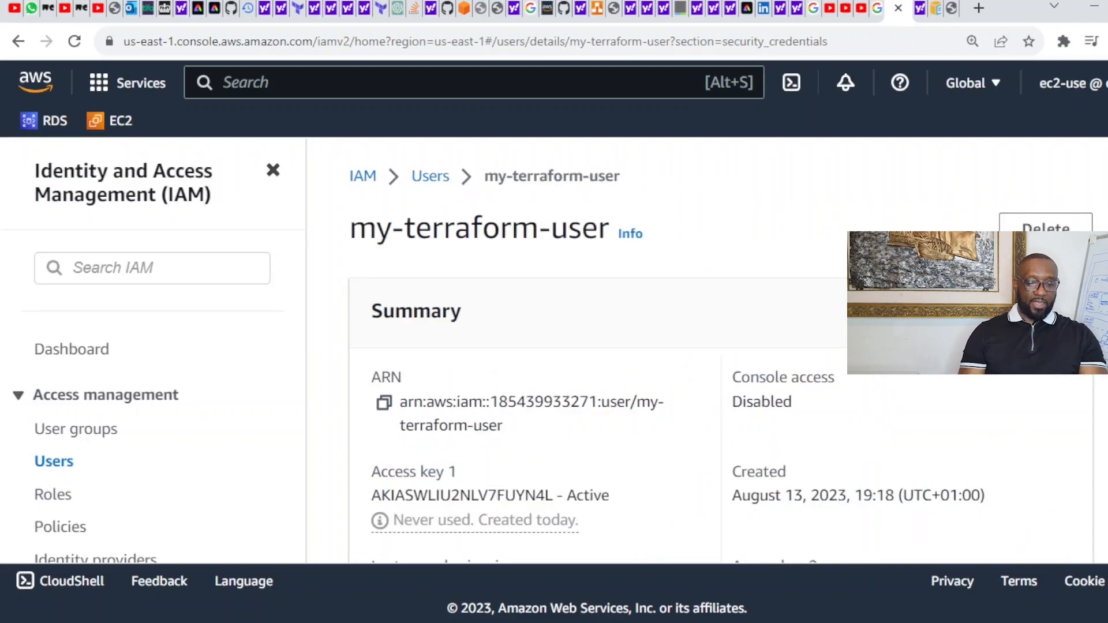
scroll(721, 351, down, 3)
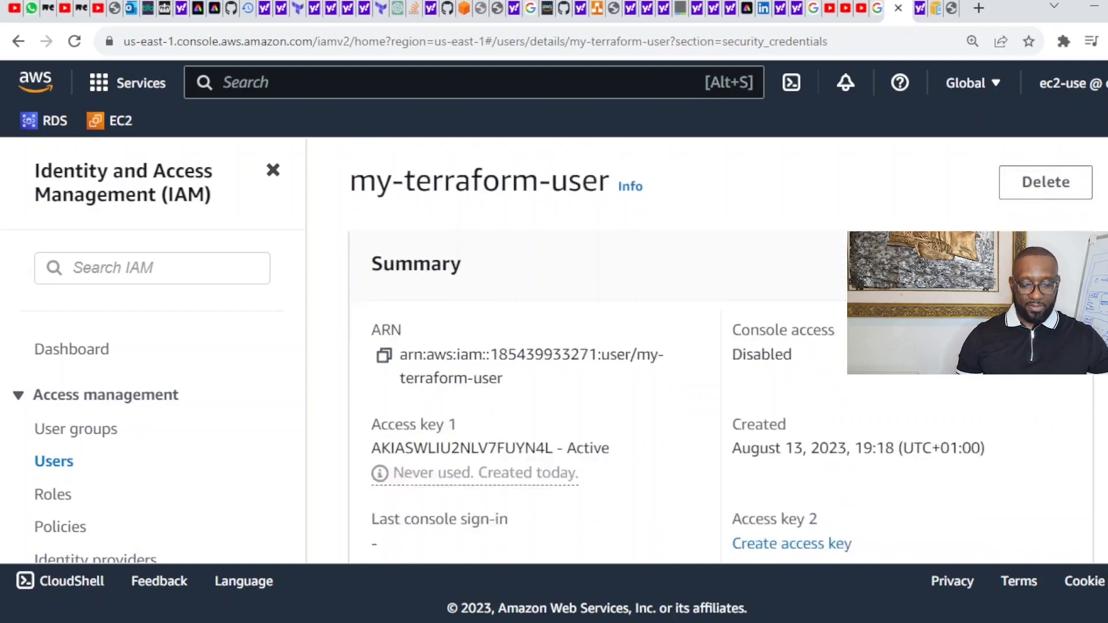
scroll(721, 351, up, 2)
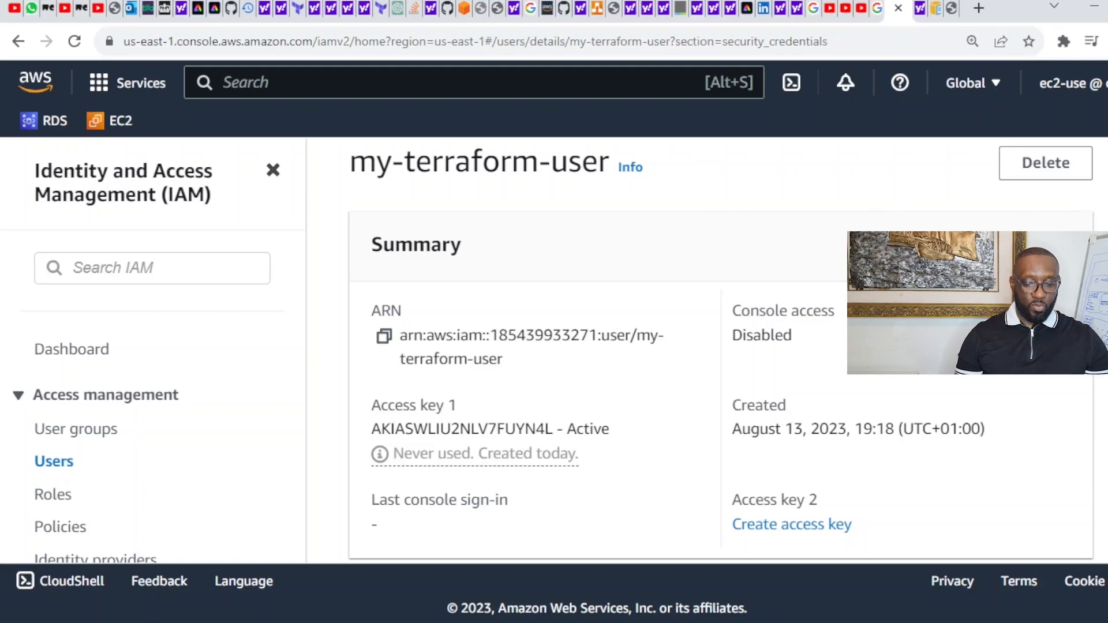
scroll(1088, 210, down, 1)
scroll(721, 350, down, 4)
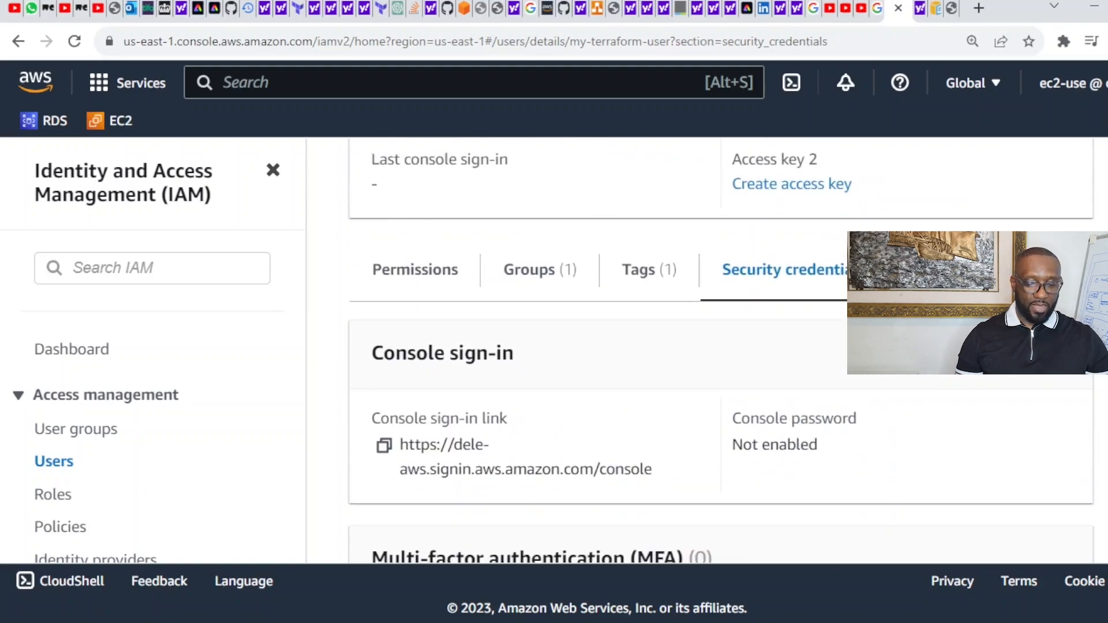
scroll(721, 350, up, 1)
scroll(721, 351, up, 5)
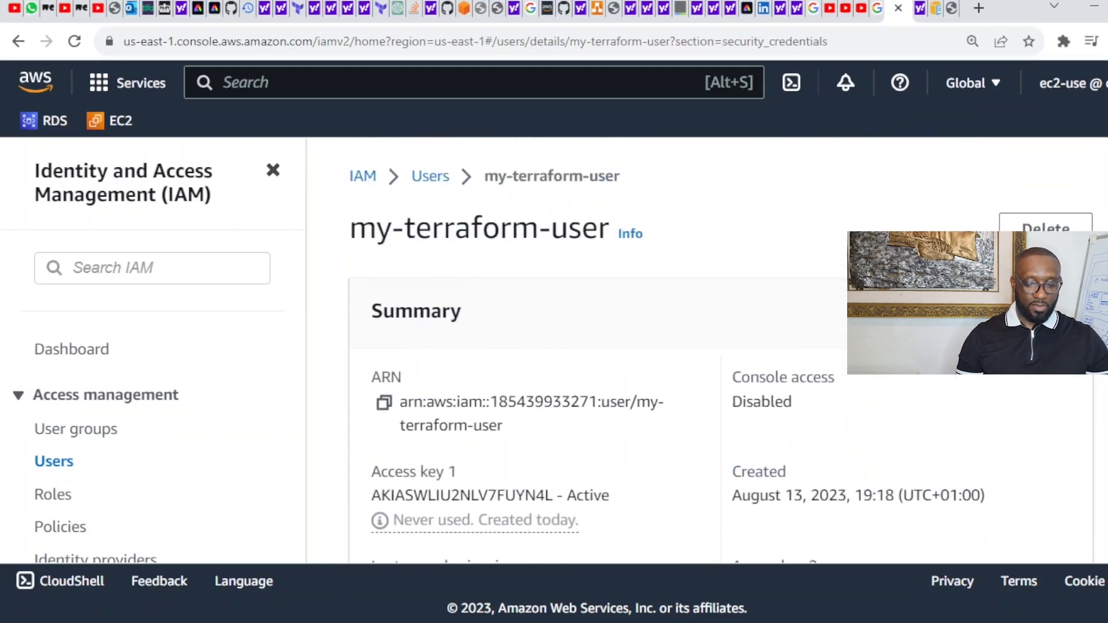
scroll(720, 351, down, 10)
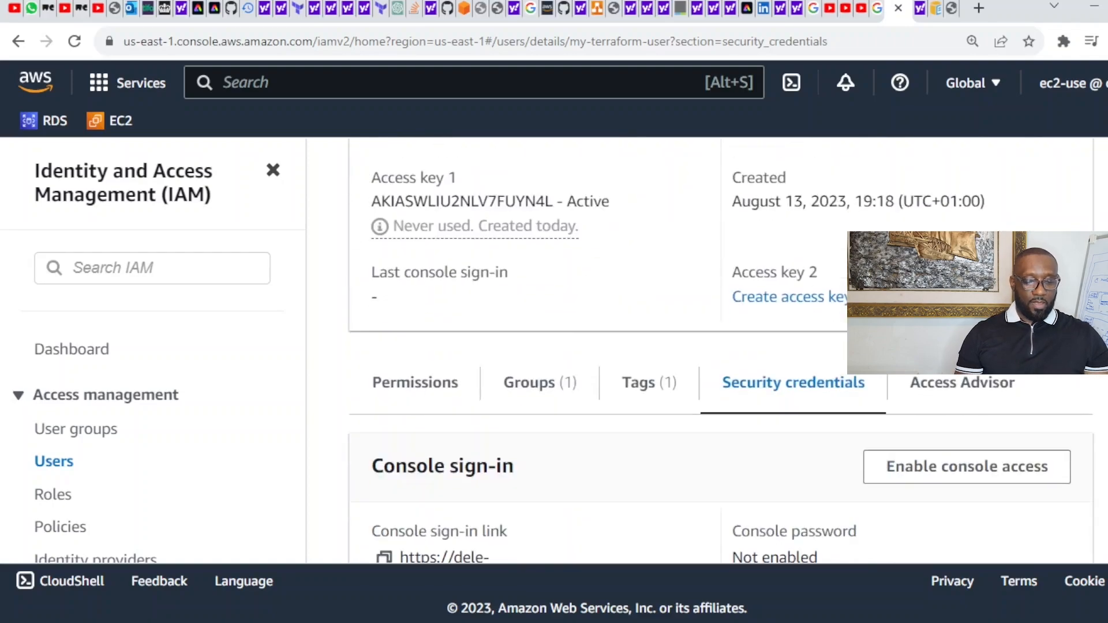
scroll(721, 350, down, 3)
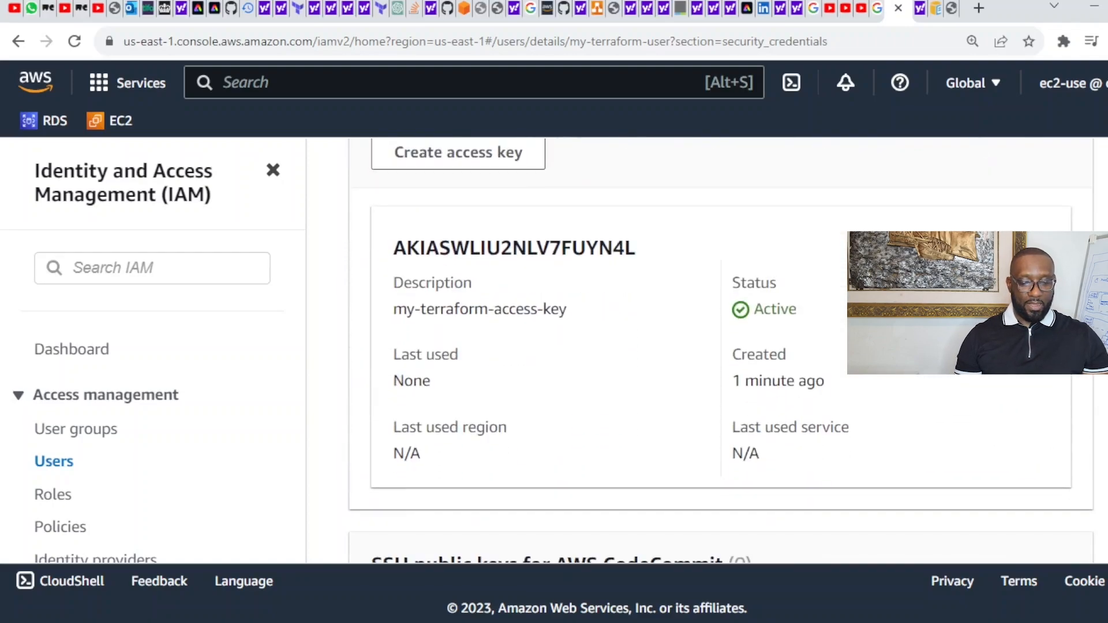
scroll(721, 351, up, 2)
scroll(721, 351, down, 2)
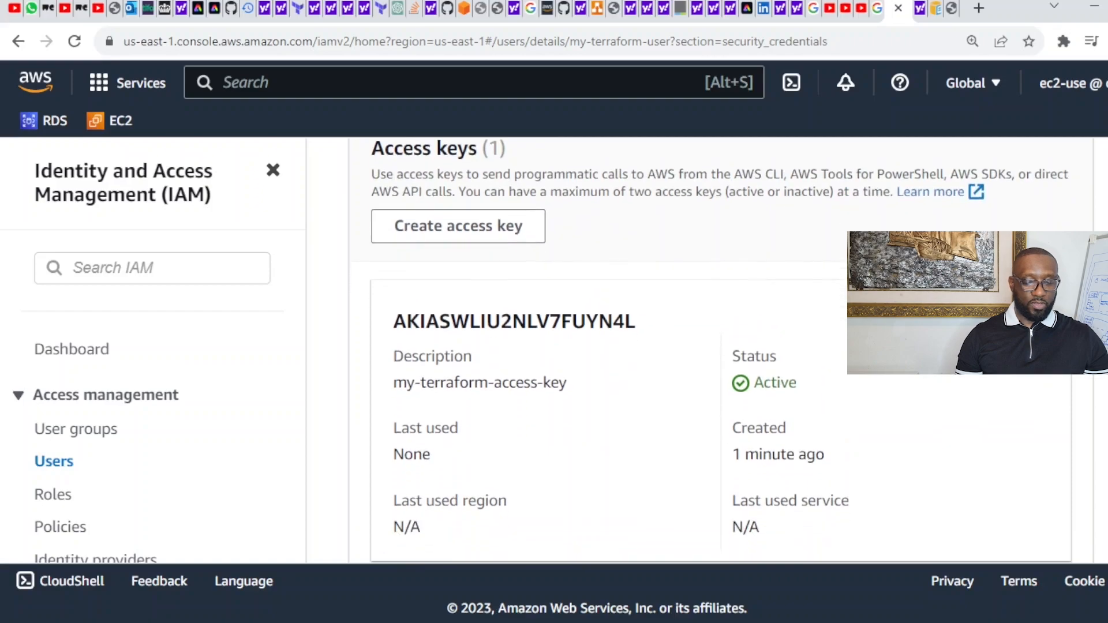
scroll(721, 350, down, 1)
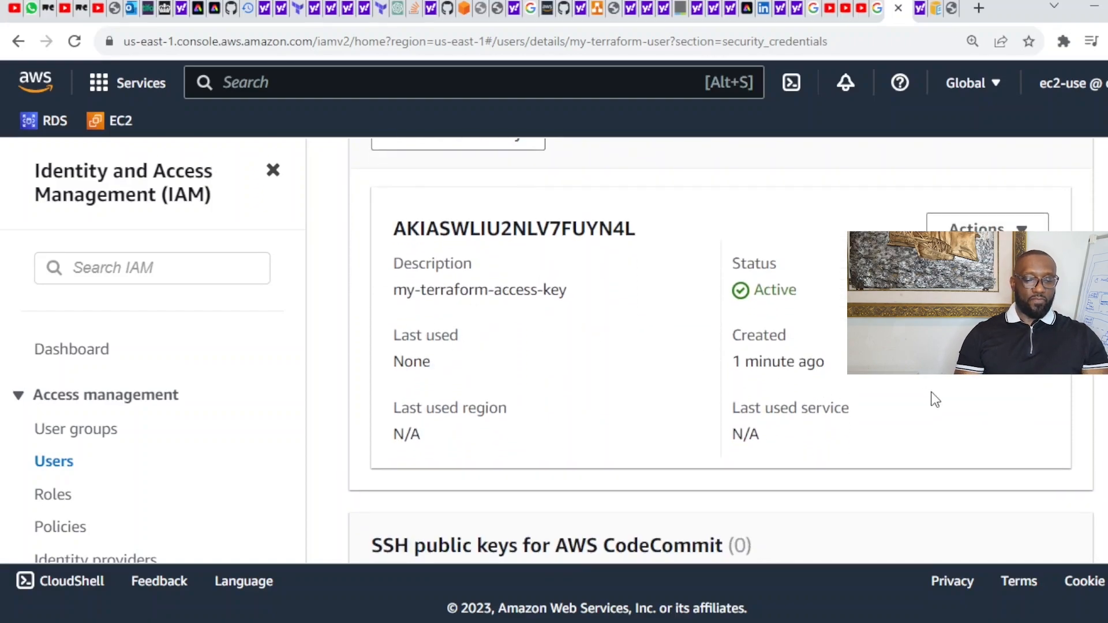
scroll(720, 350, down, 7)
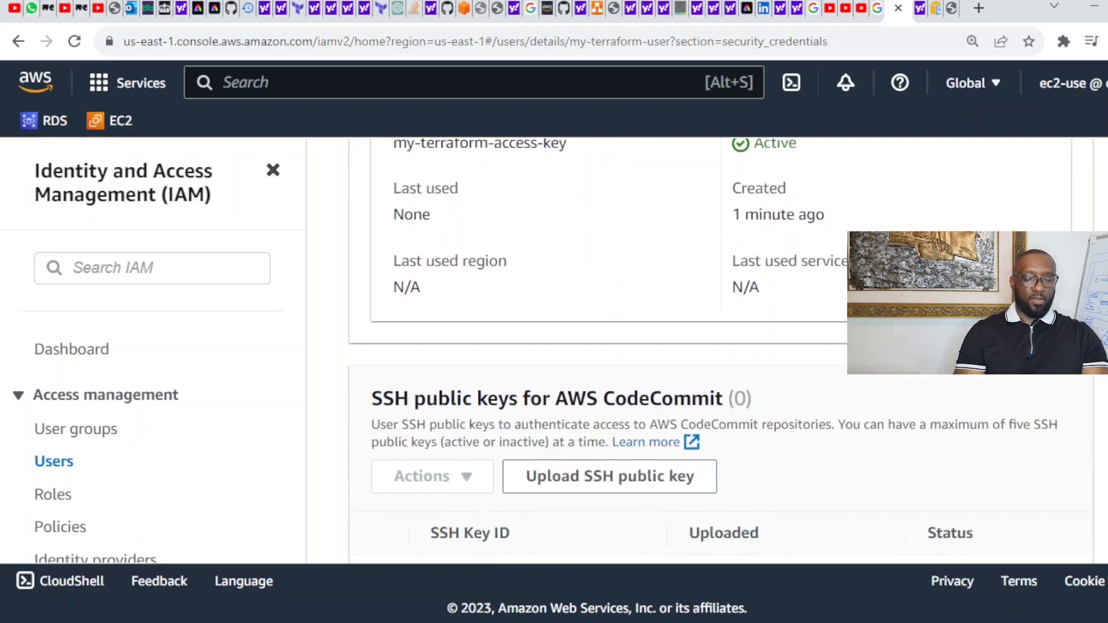
scroll(721, 350, up, 10)
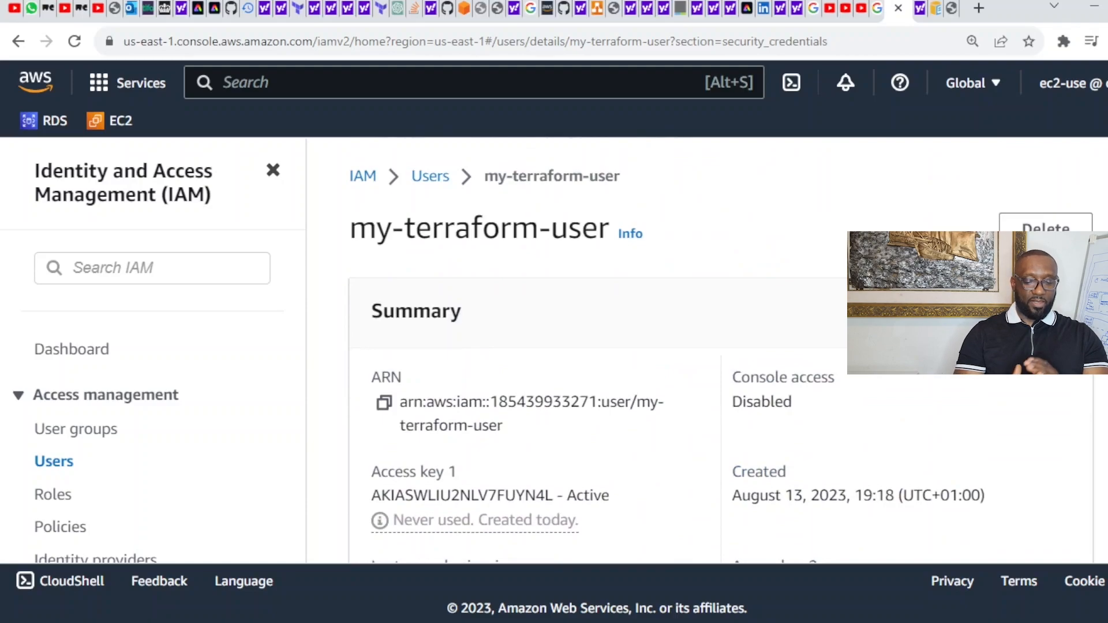
click(427, 177)
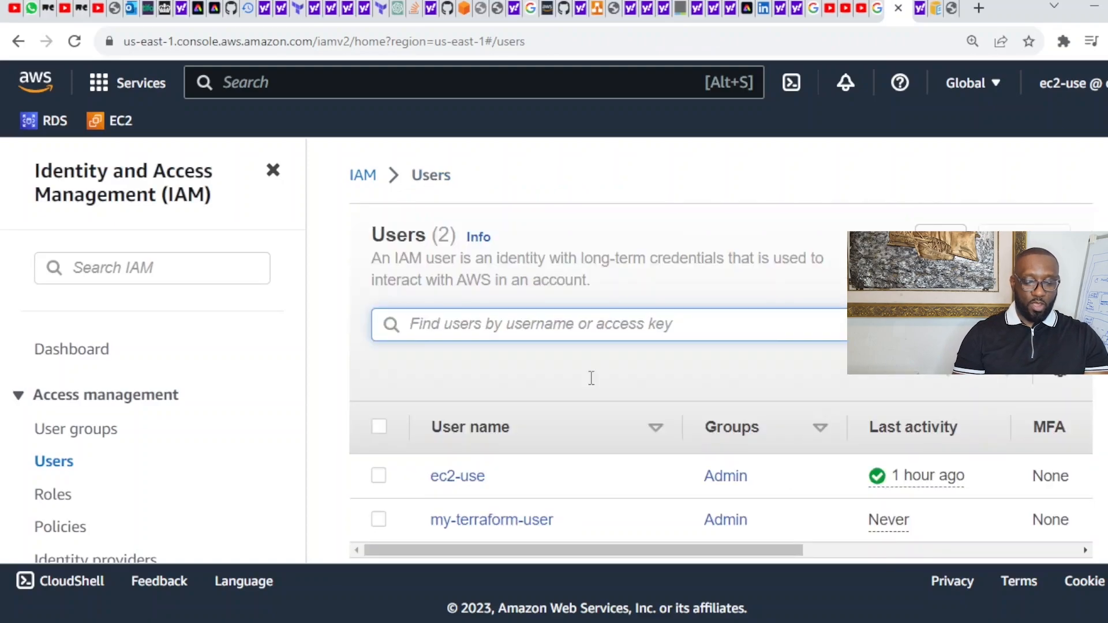
click(525, 521)
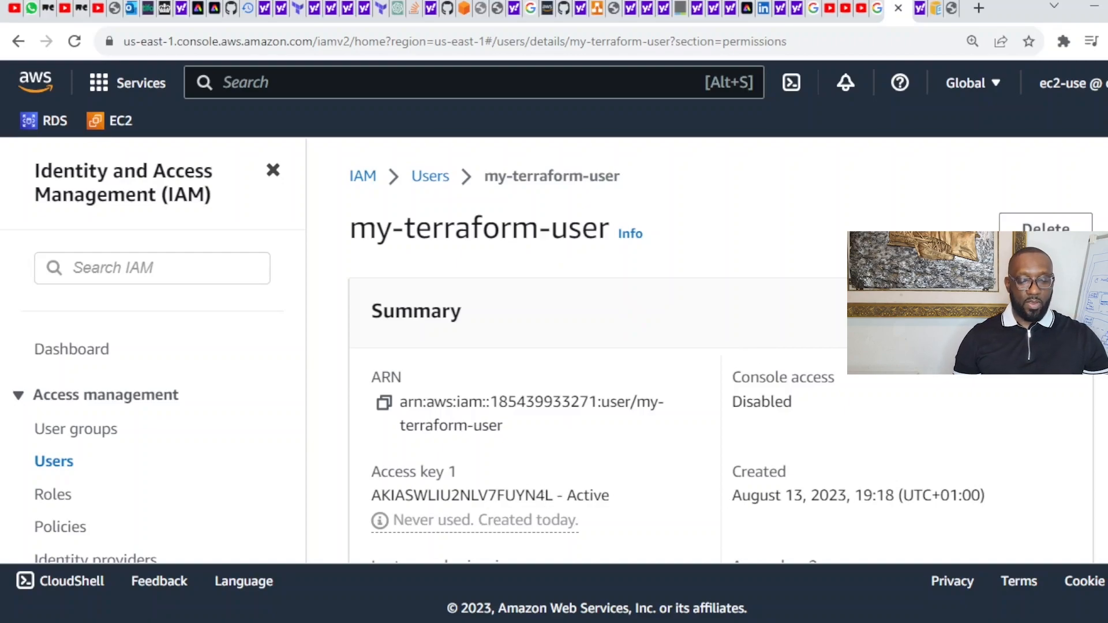
scroll(721, 358, down, 3)
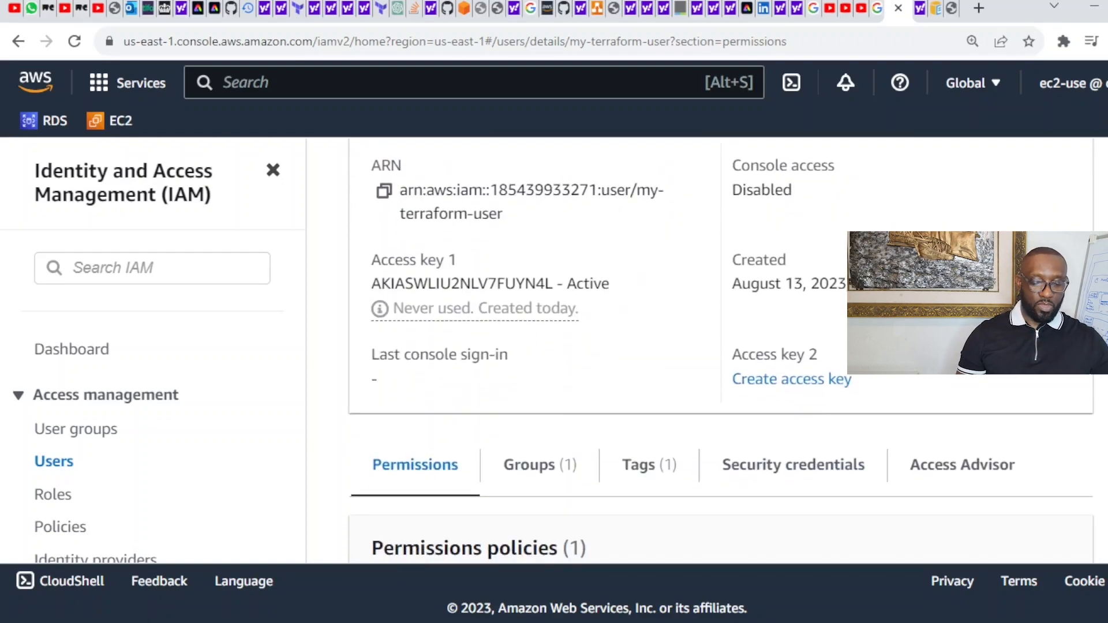
scroll(722, 358, up, 1)
scroll(722, 358, down, 3)
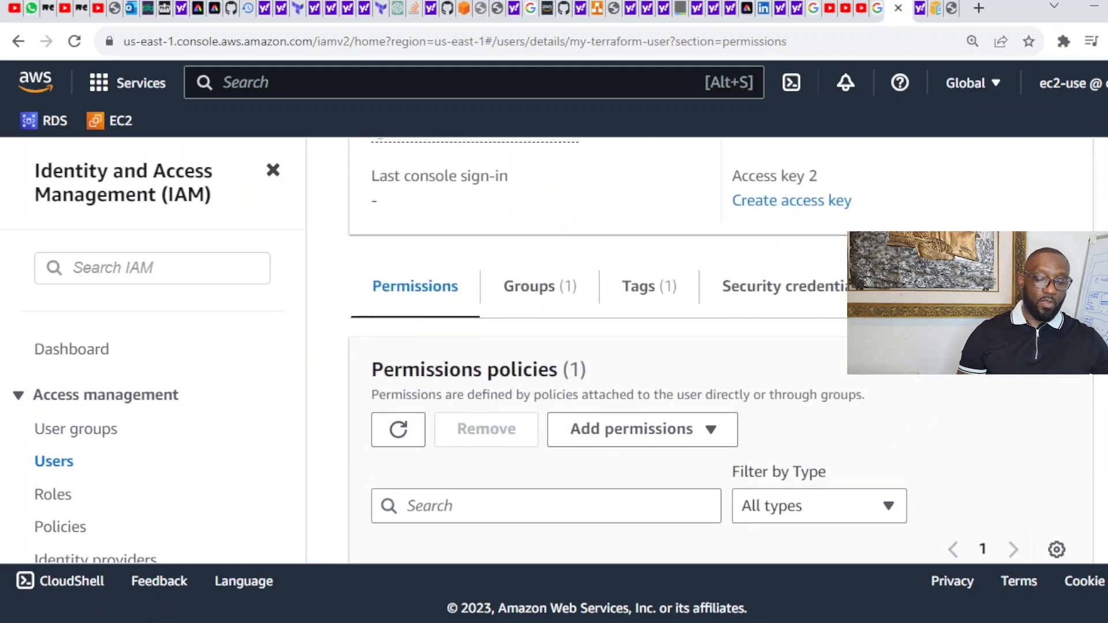
scroll(721, 358, up, 6)
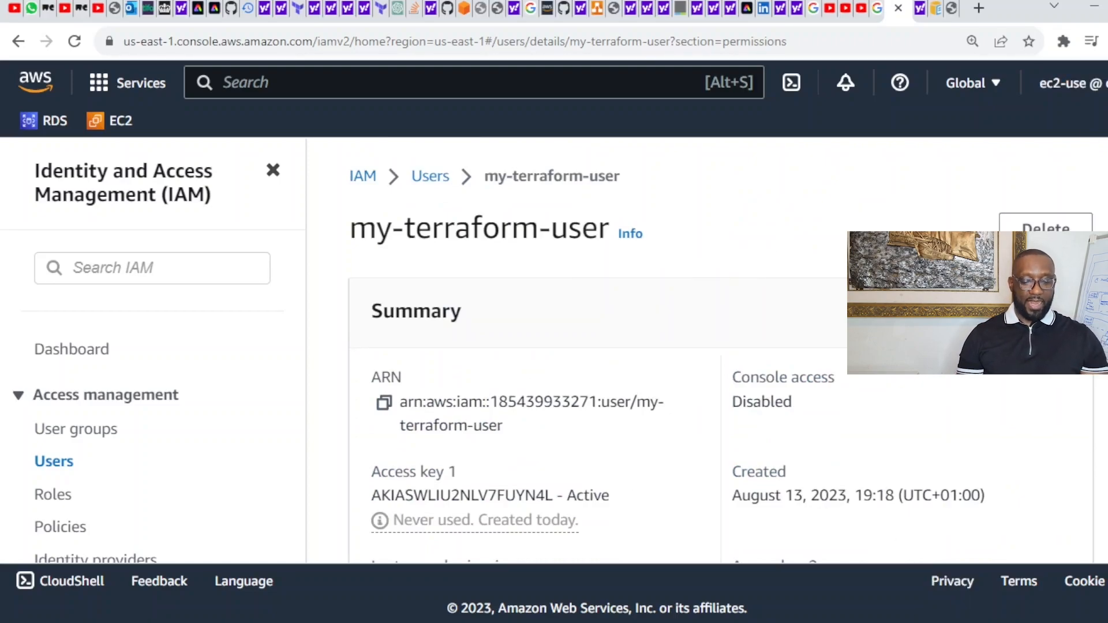
Step: In README.md, insert a blank line after step 3, 'Configure AWSCLI with our credentials'
key(alt+Tab)
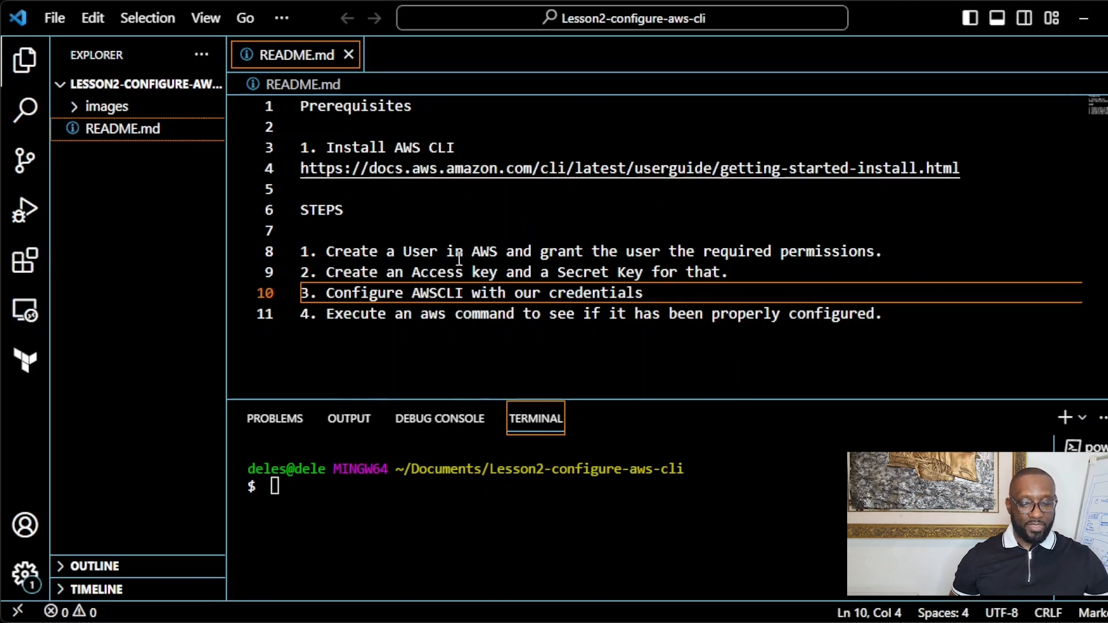
drag(326, 272, 737, 275)
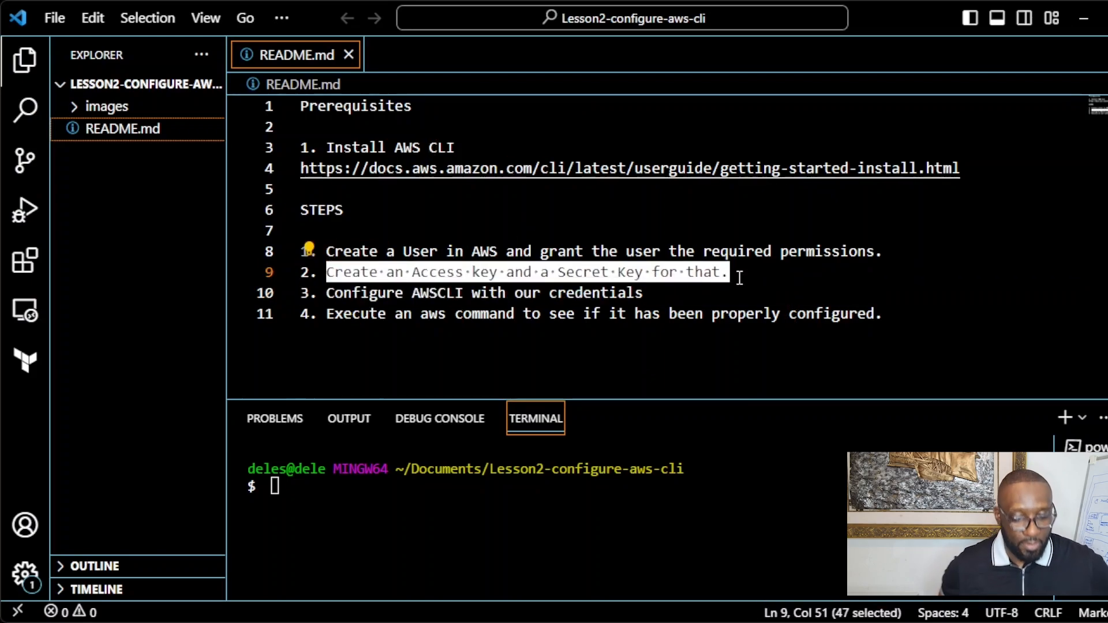
click(682, 300)
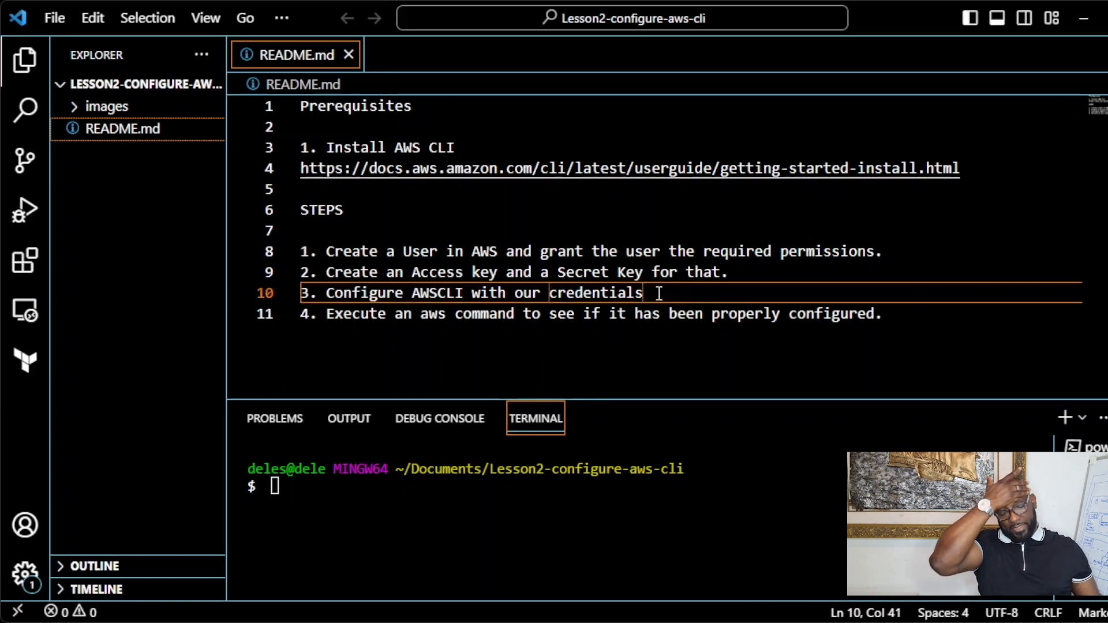
drag(642, 293, 327, 294)
click(664, 294)
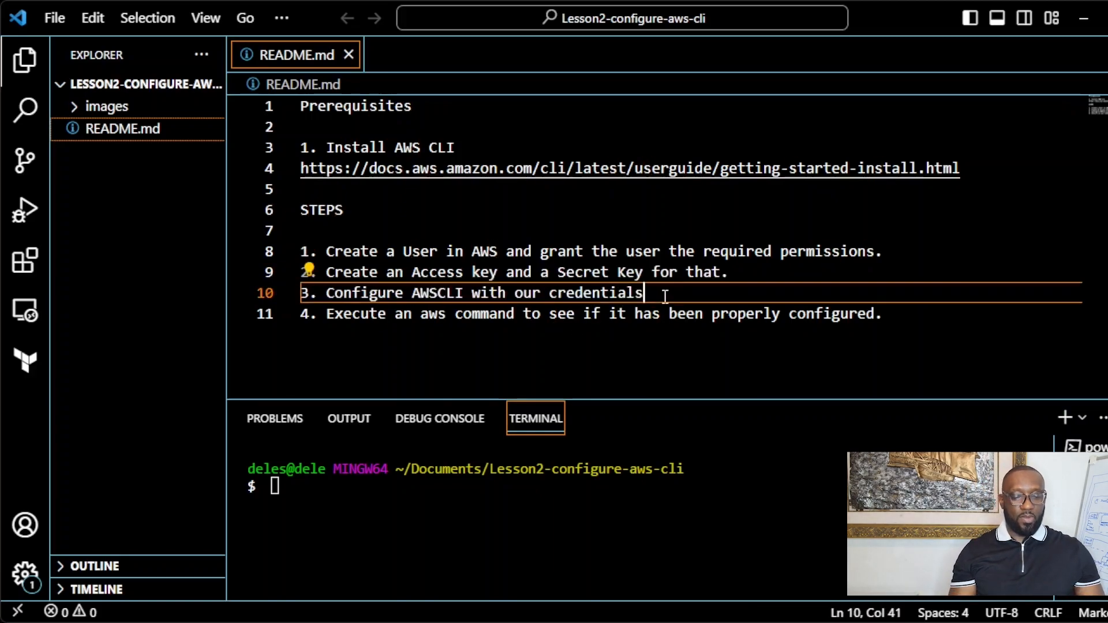
key(Return)
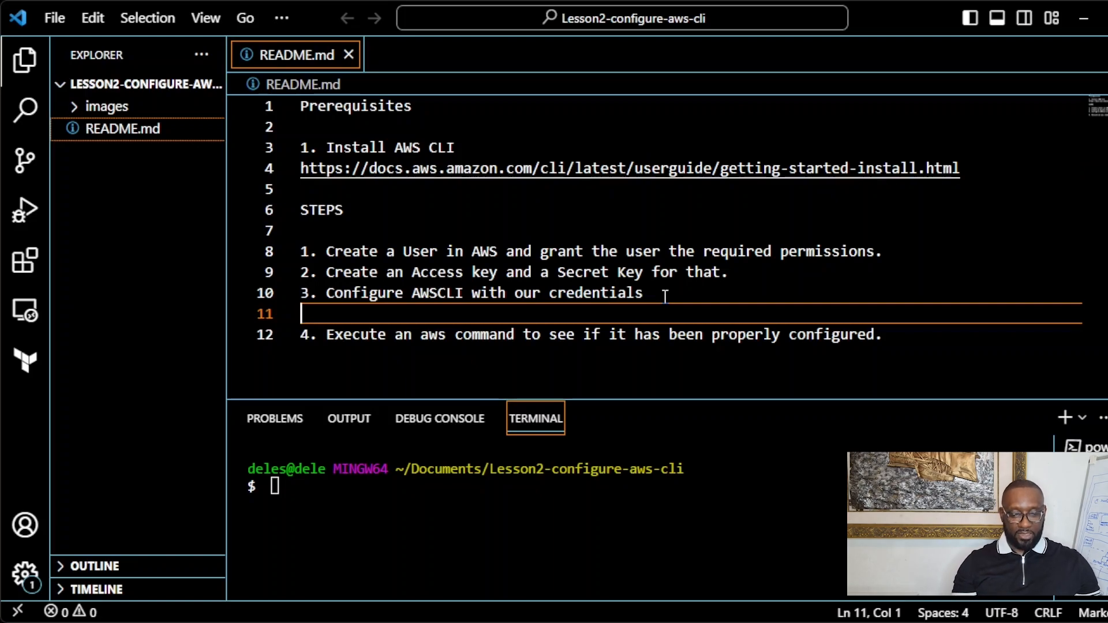
Step: Add a note about creating S3 bucket TestBucket in aws and viewing it in the AWS CLI
text(Befor)
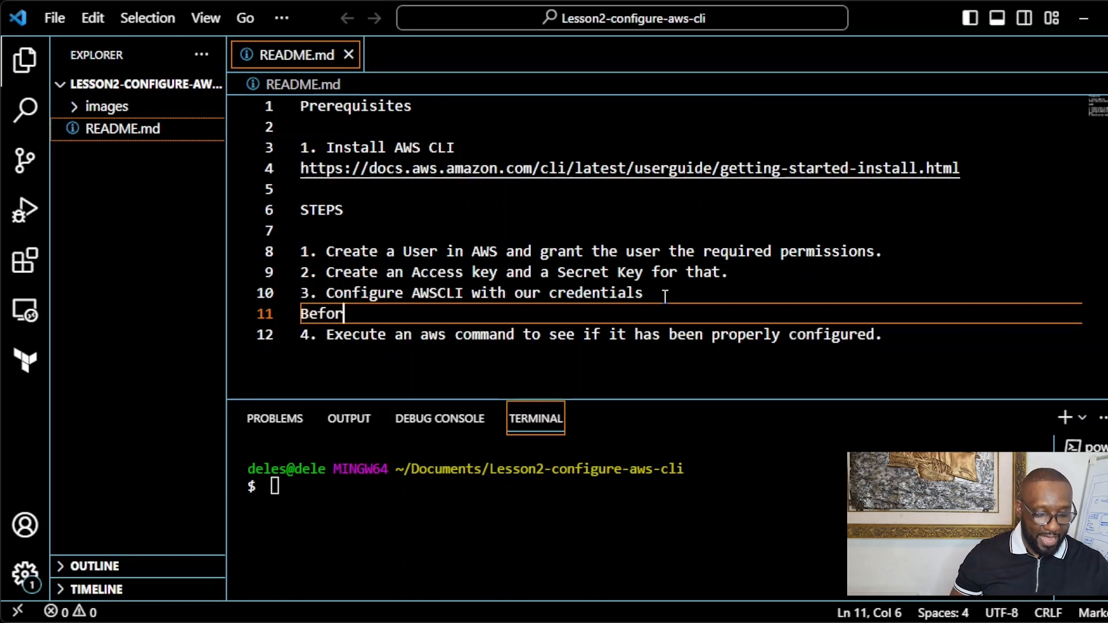
text(e con)
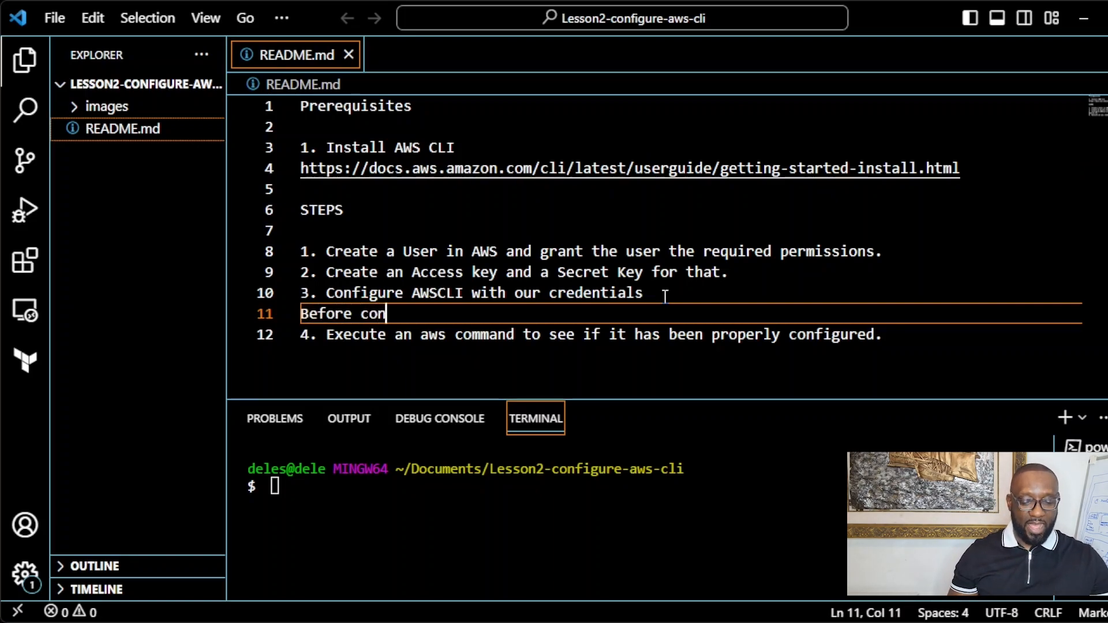
text(figura)
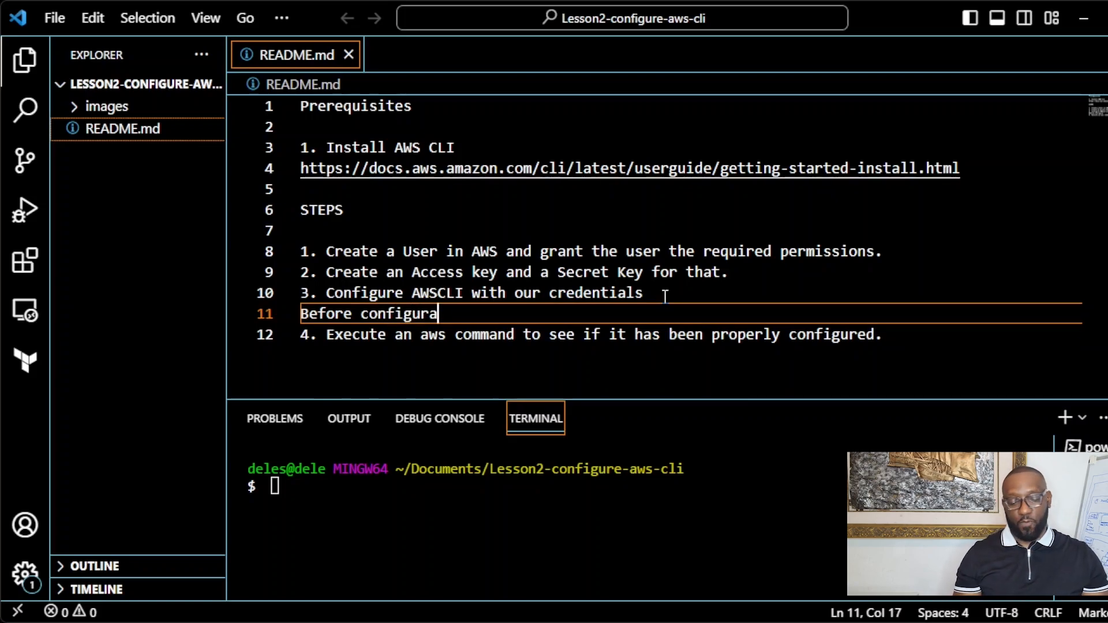
text(tio)
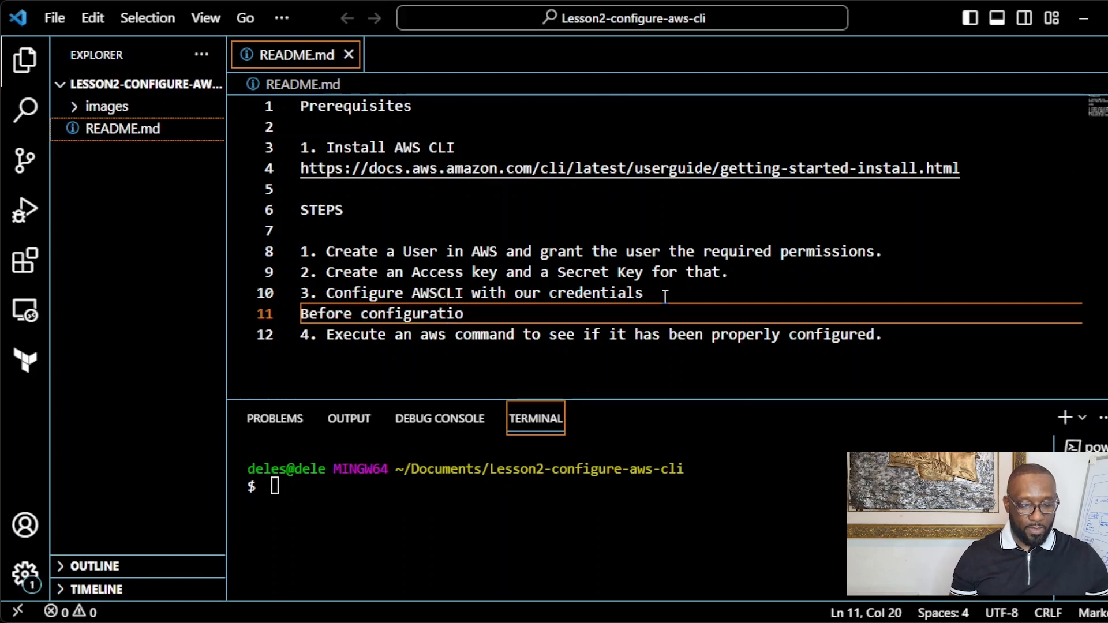
text(n, I )
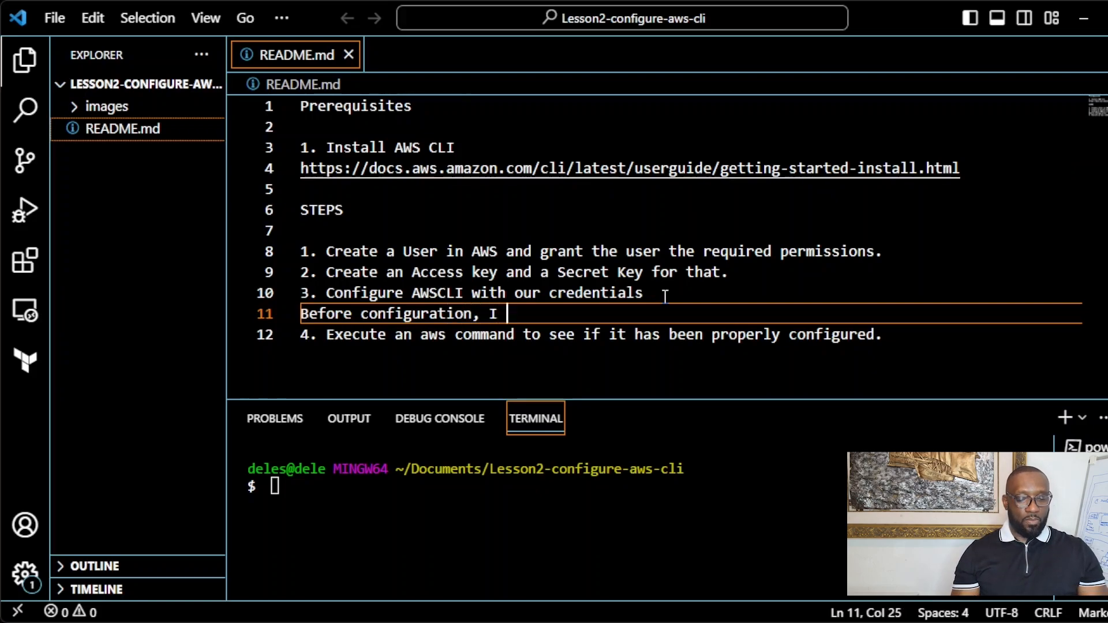
text(will cre)
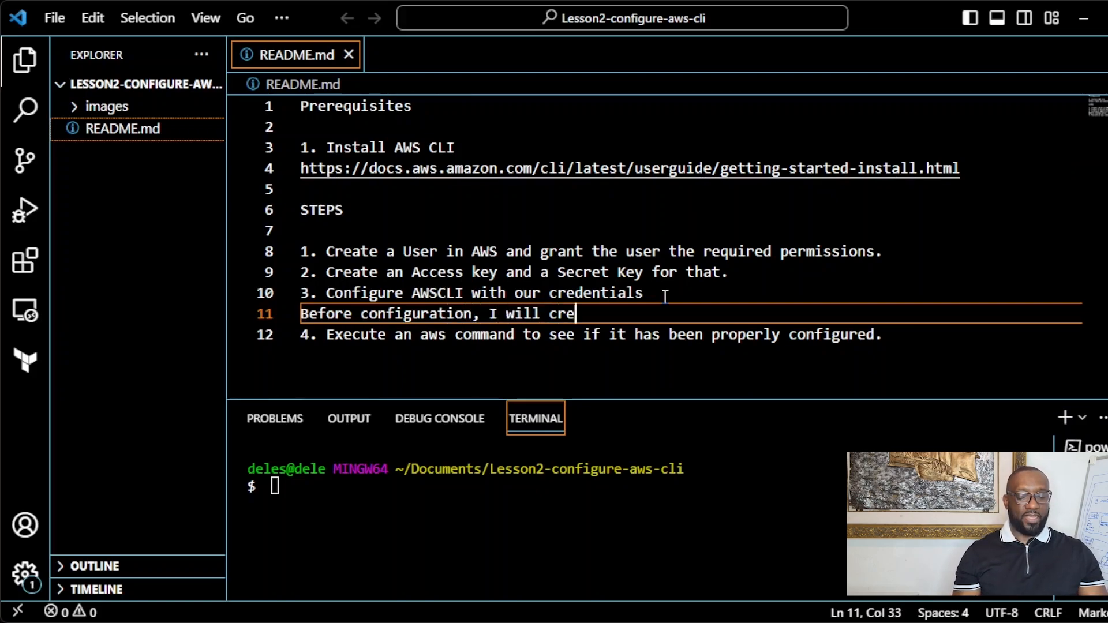
text(ate an )
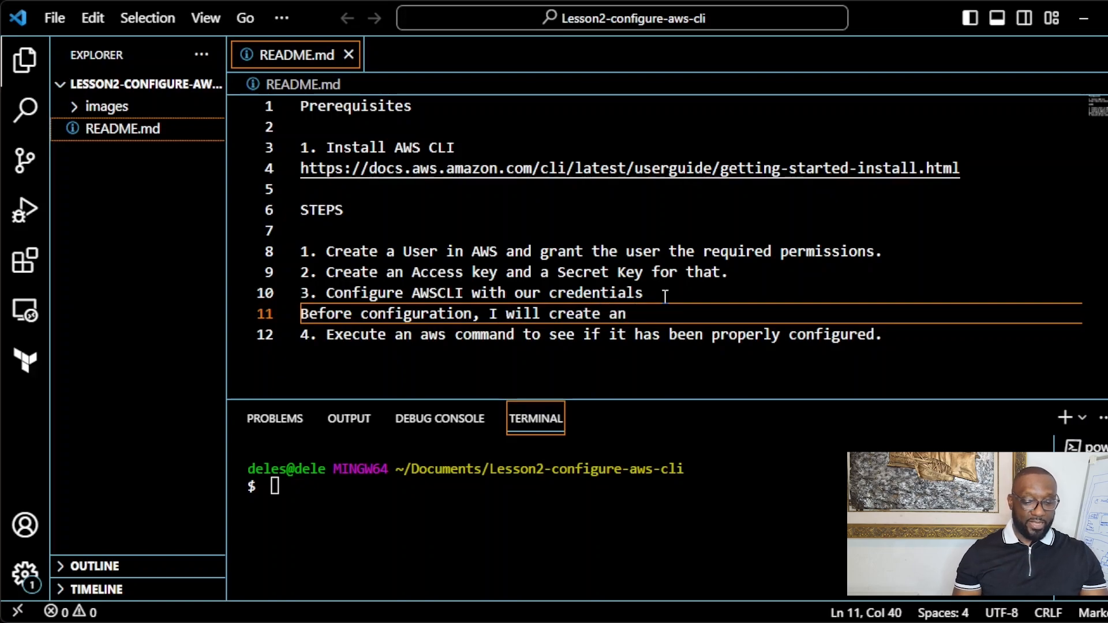
text(S3 )
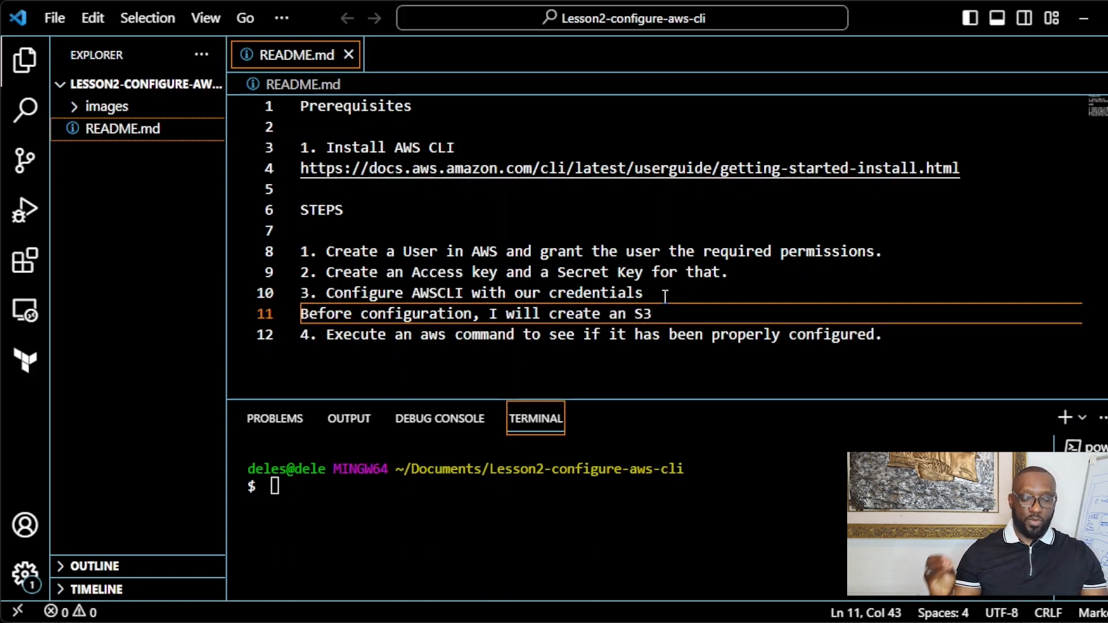
text(bucke)
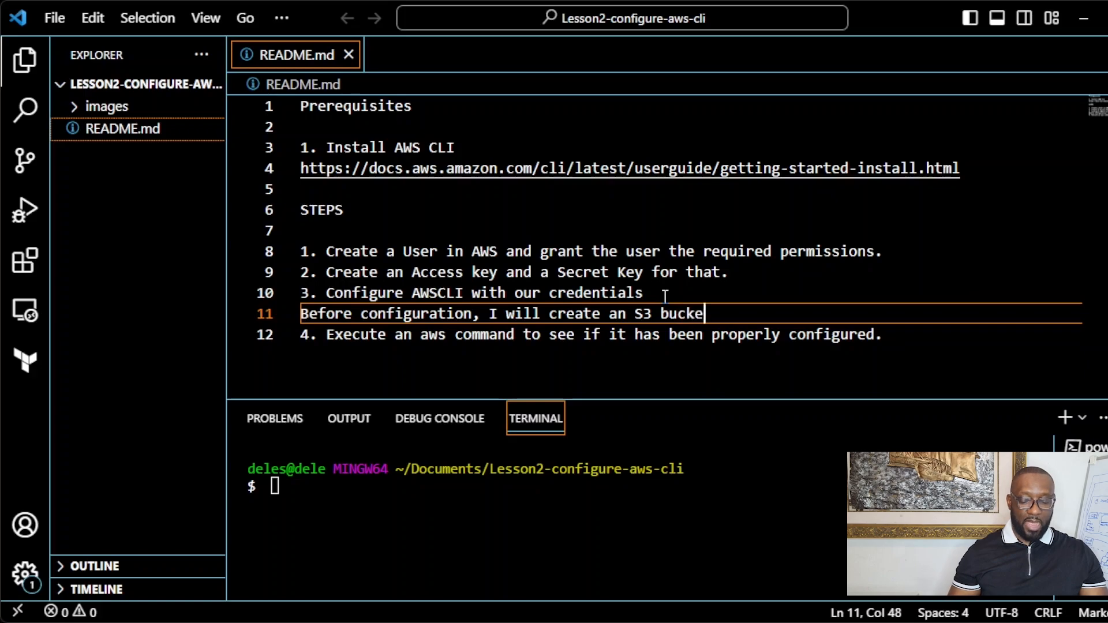
text(t call)
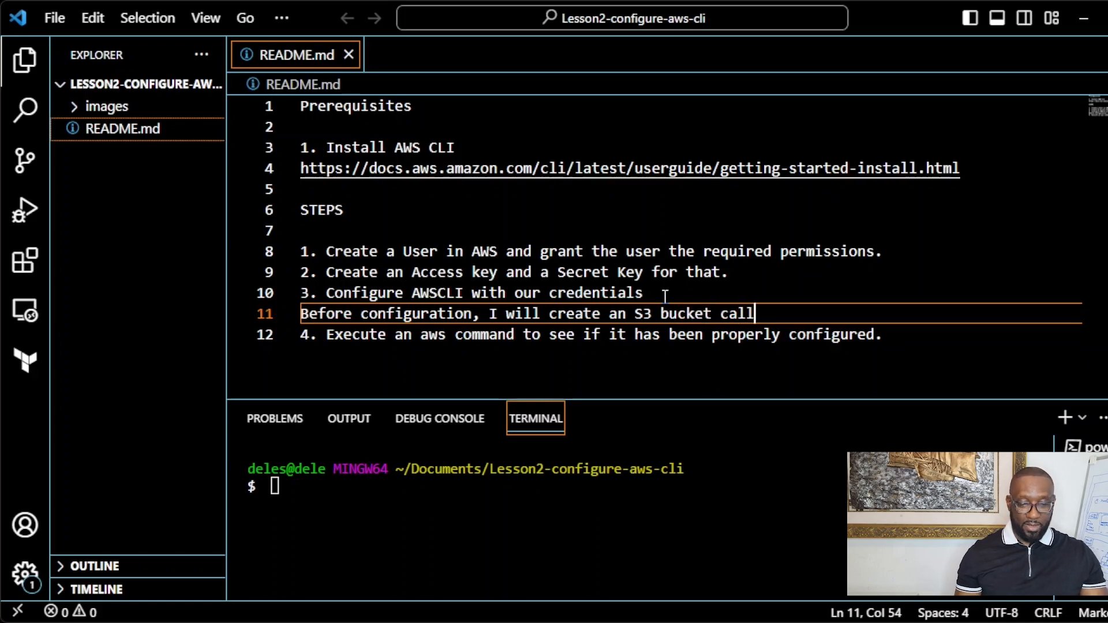
text(ed T)
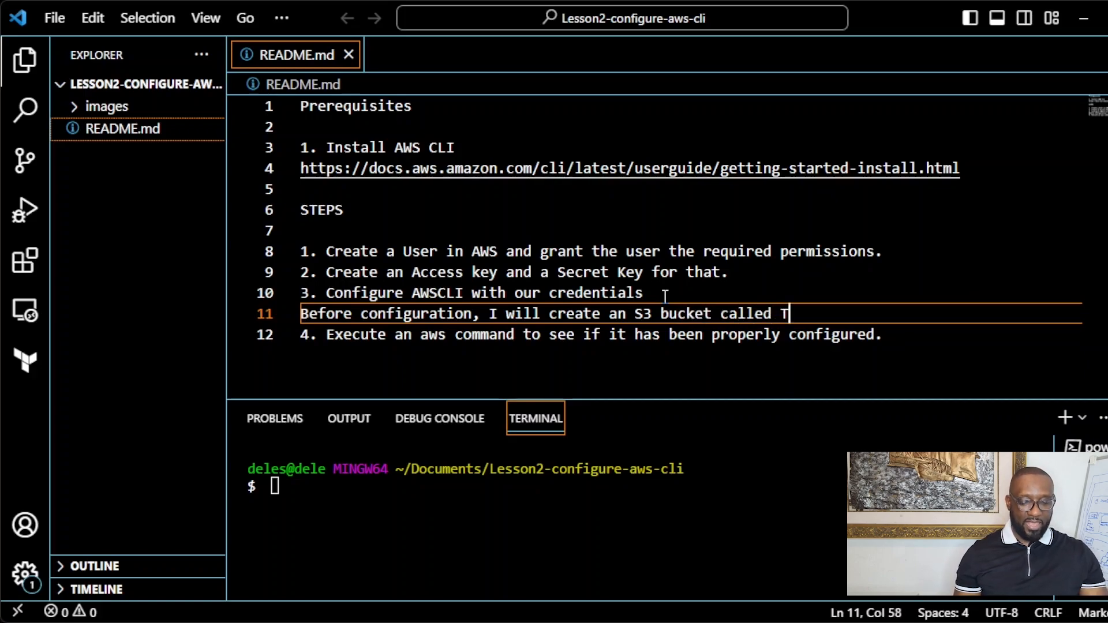
text(estBu)
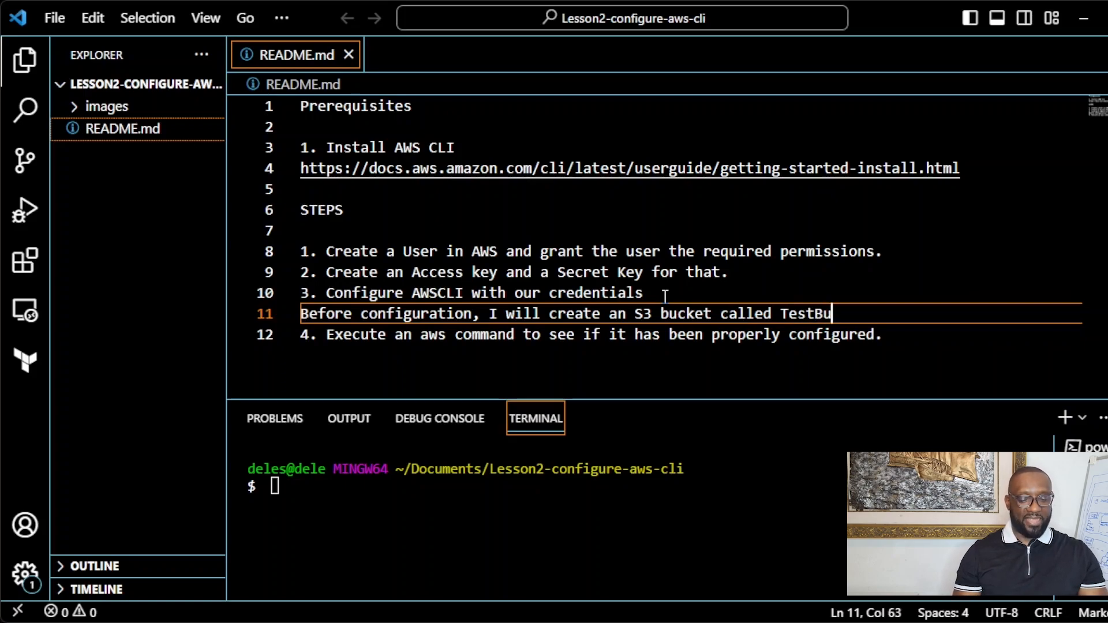
text(cket )
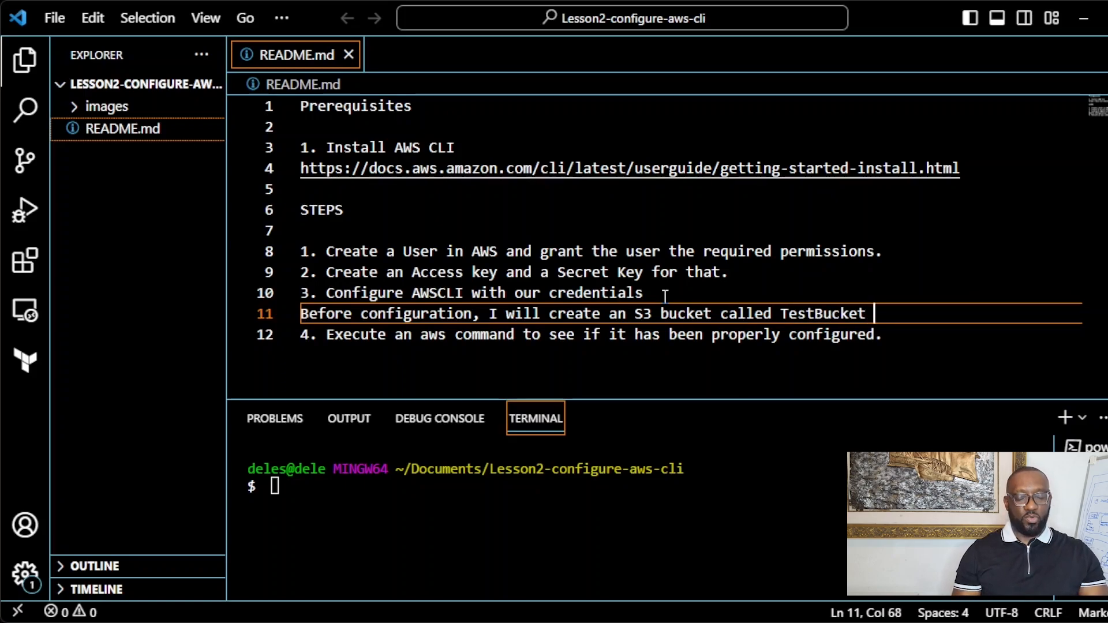
text(in aws)
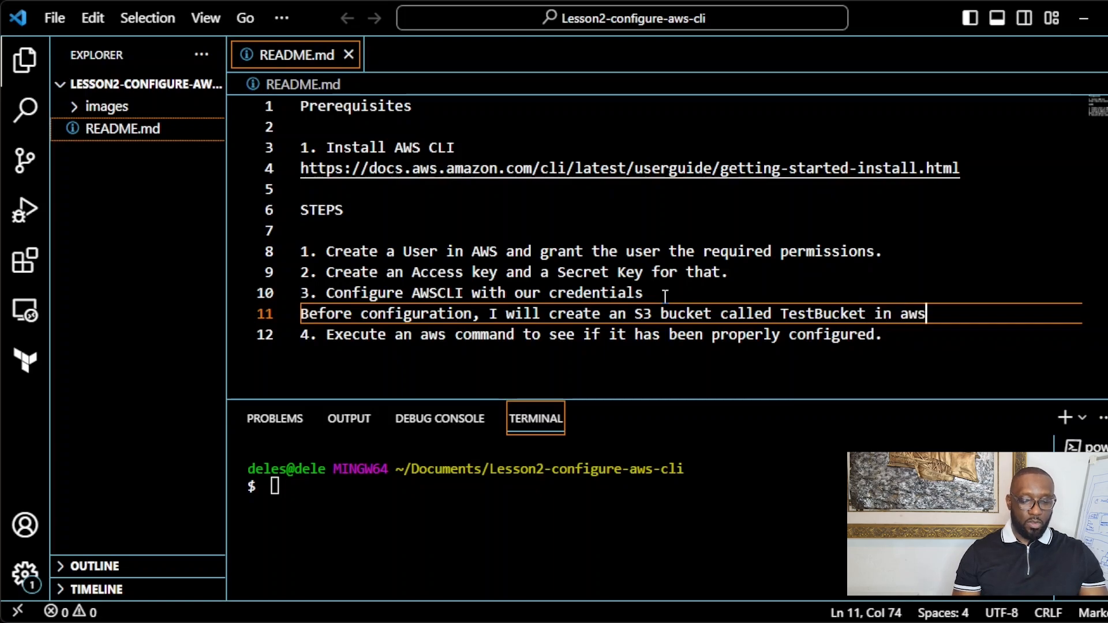
key(Return)
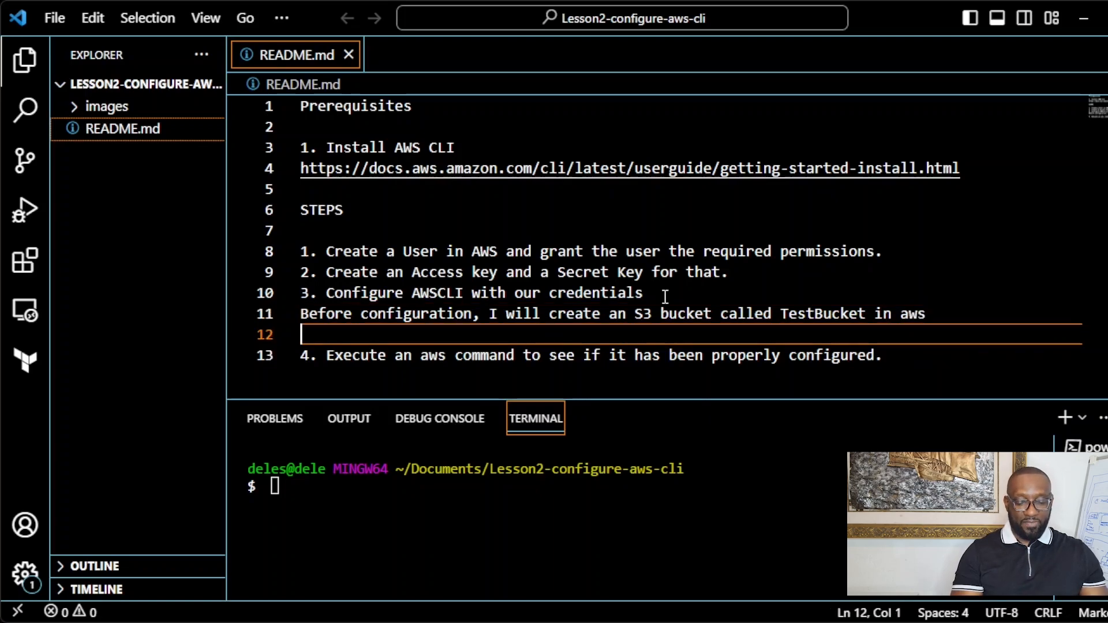
text(and )
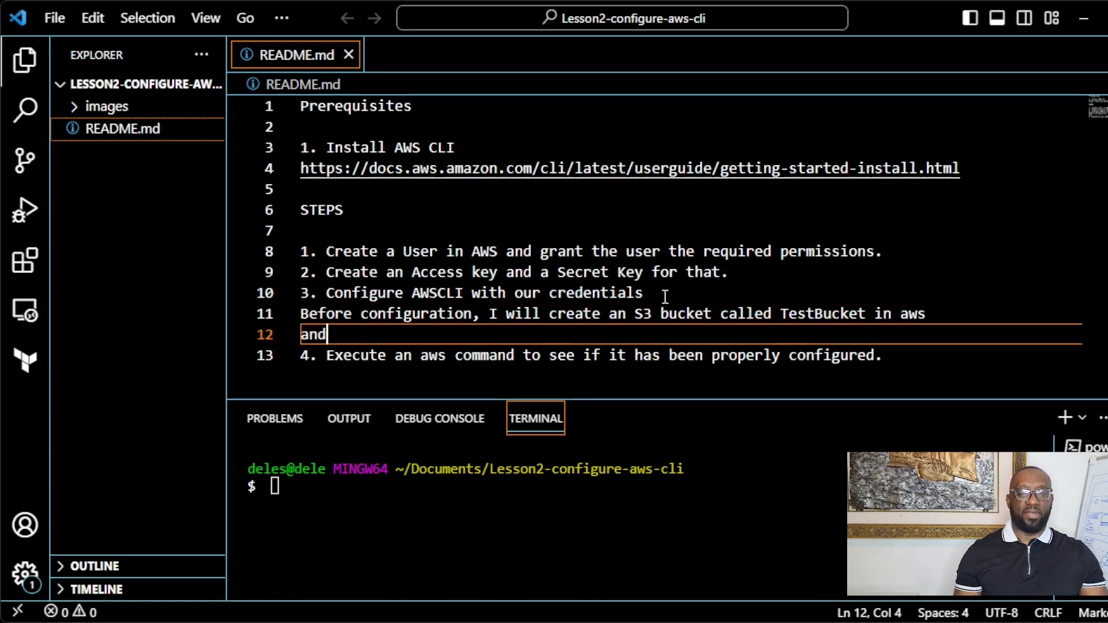
text(we shall )
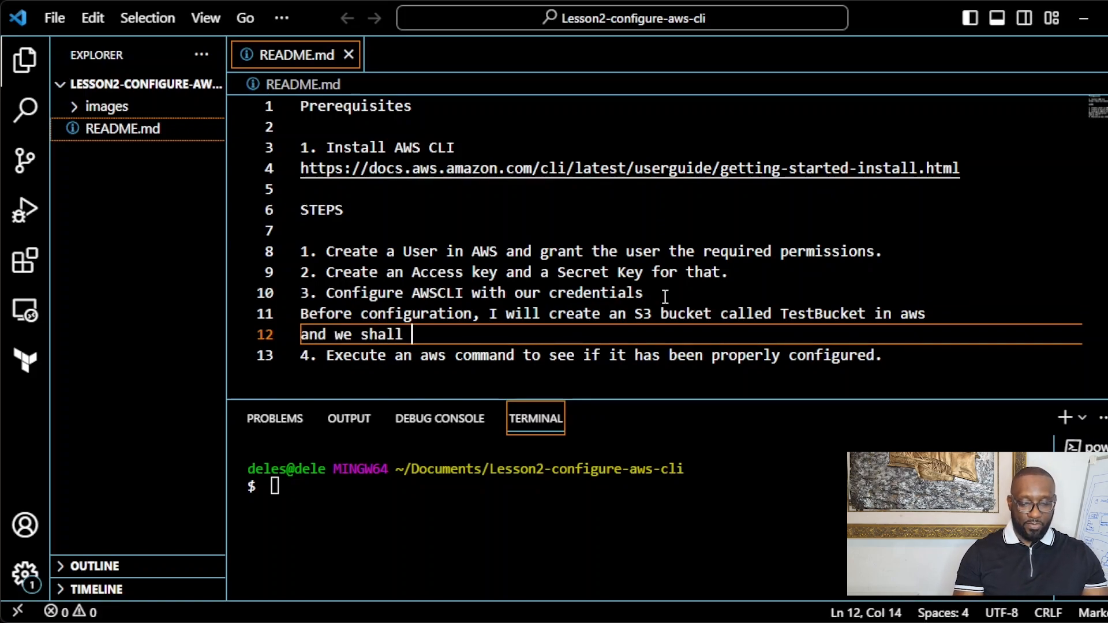
text(try to view )
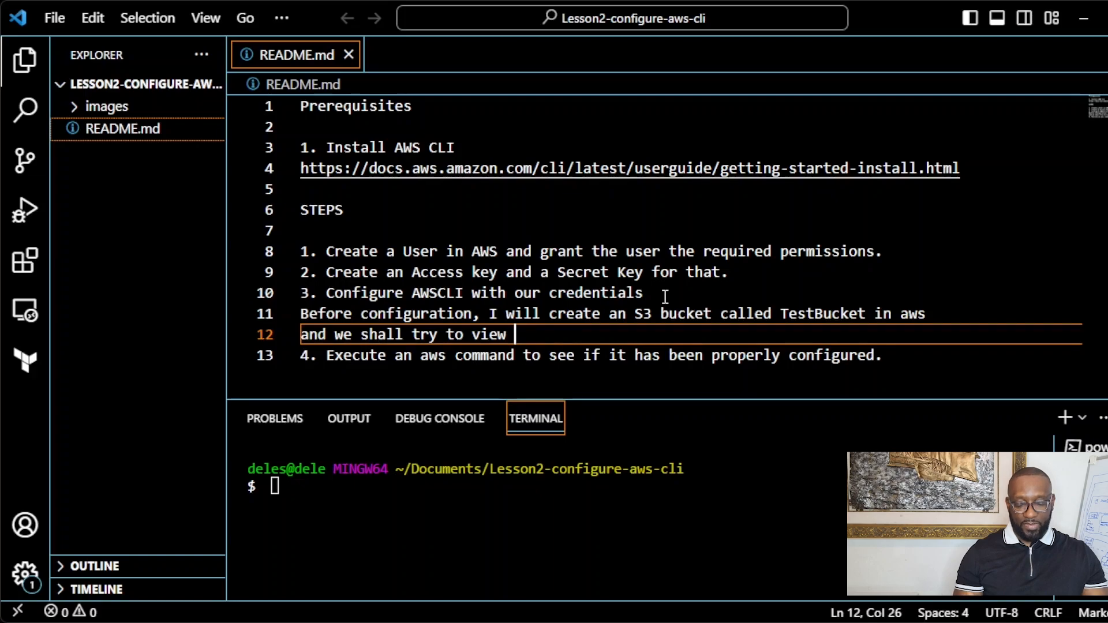
text(it )
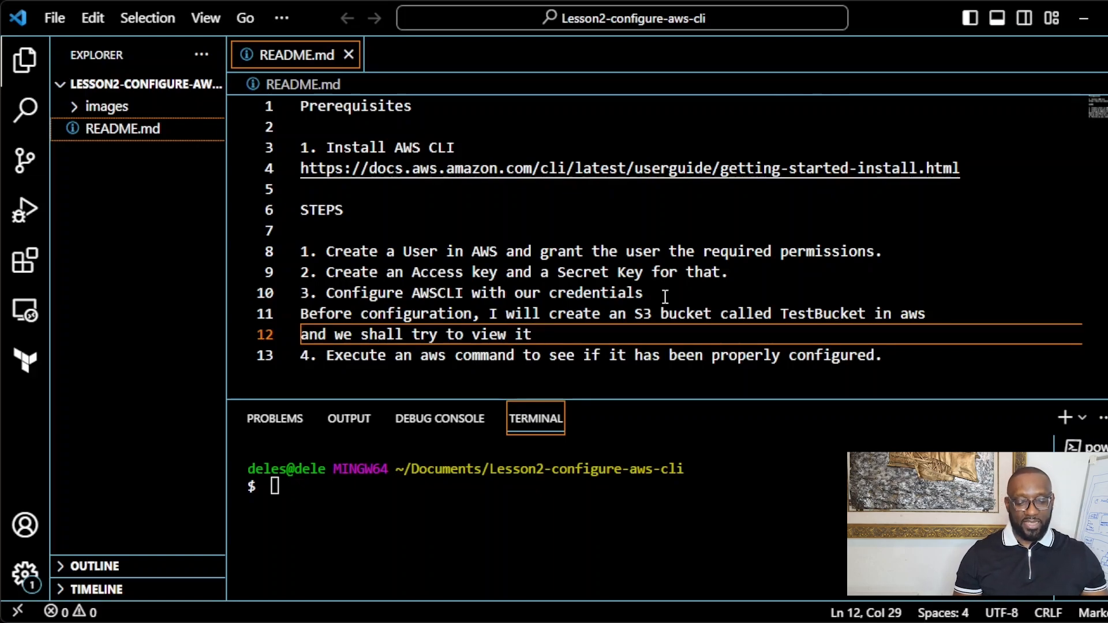
text(in the AWS)
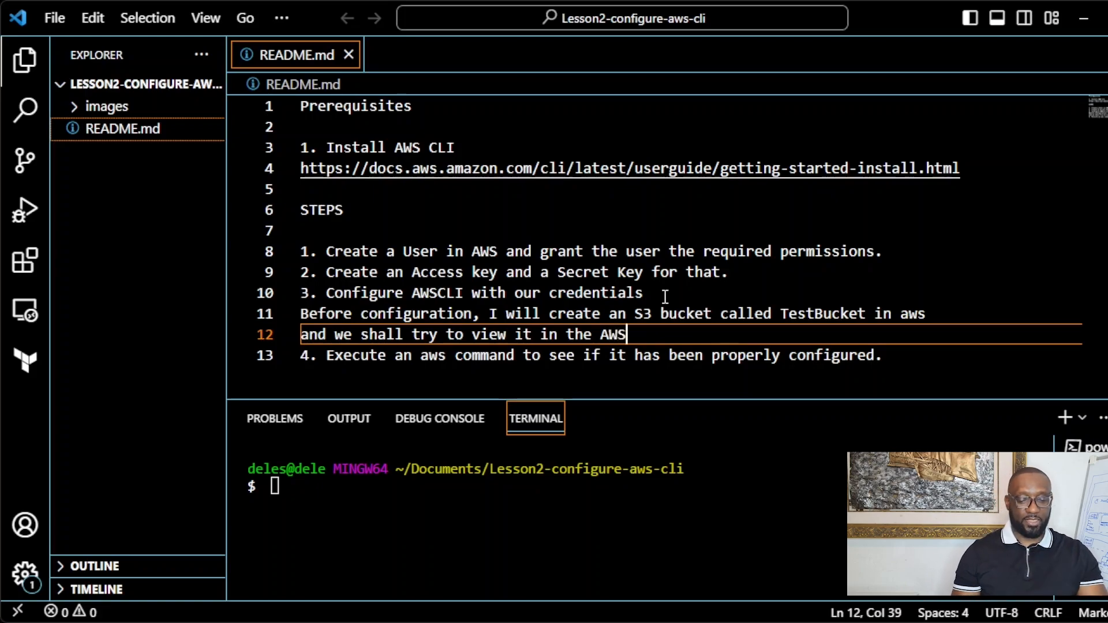
text( CLI)
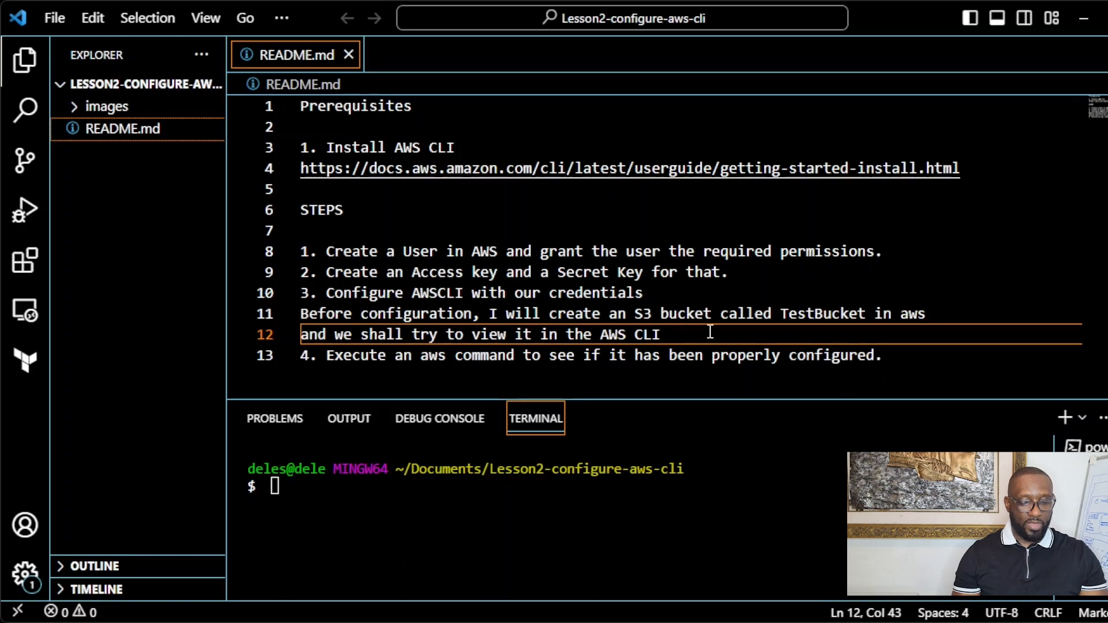
key(Return)
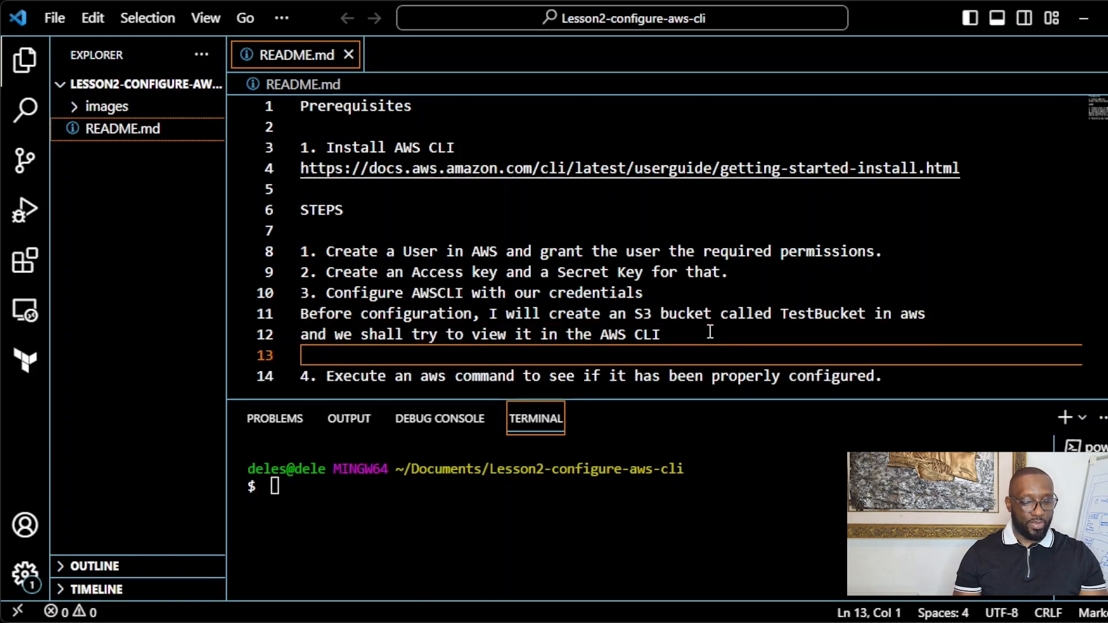
Step: Add the line 'To know if the AWS CLI you installed was installed successfully, run the command aws -version.'
text(To )
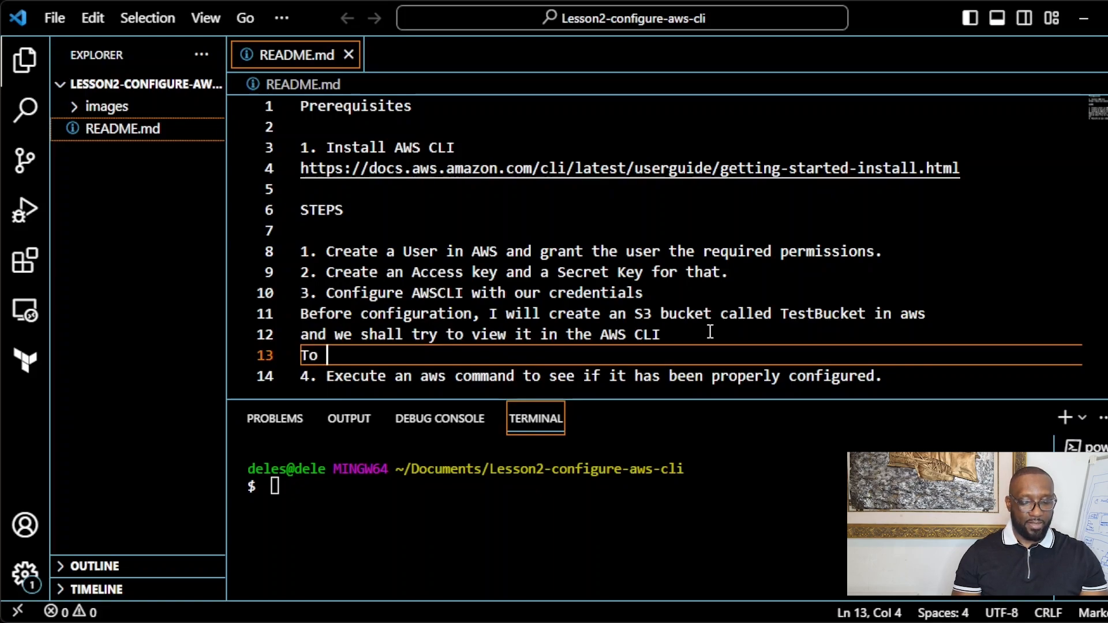
text(know if )
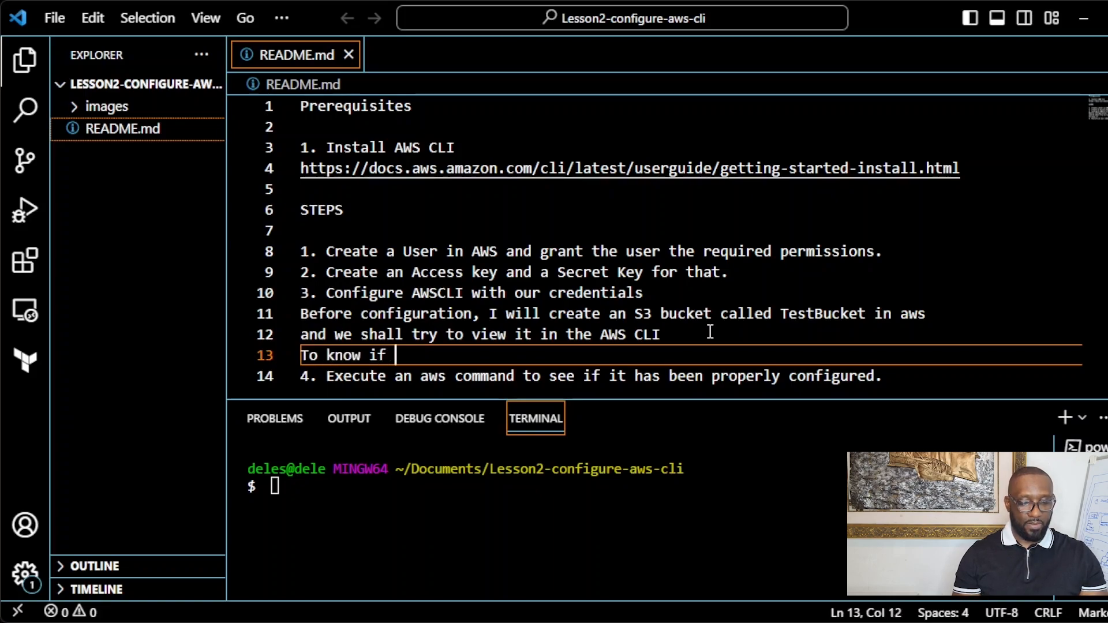
text(the AWS)
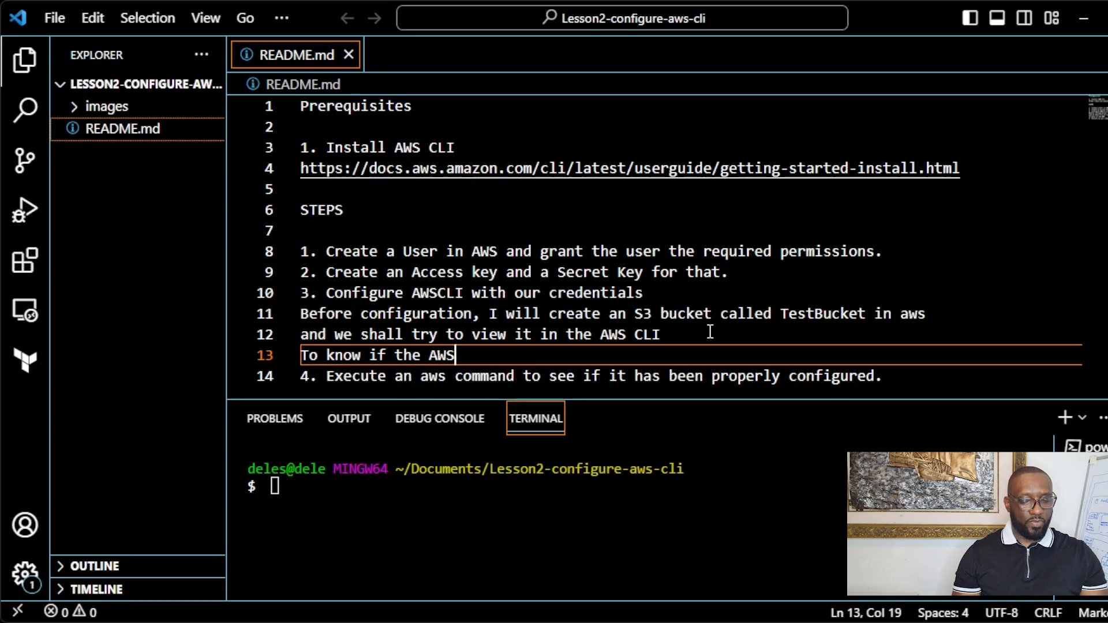
text( CLI )
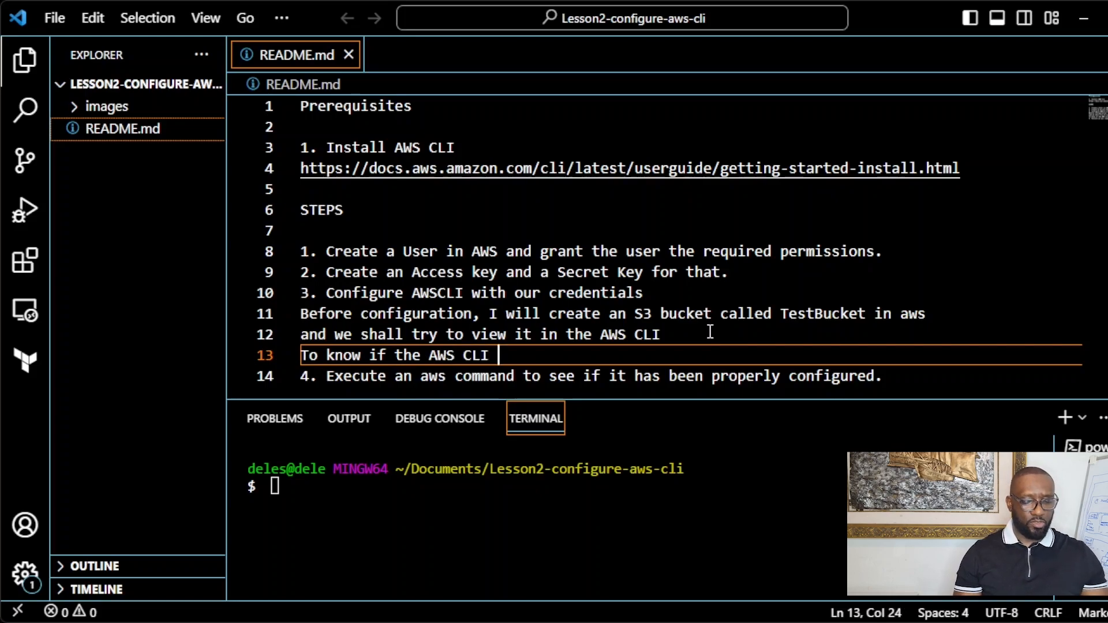
text(you insta)
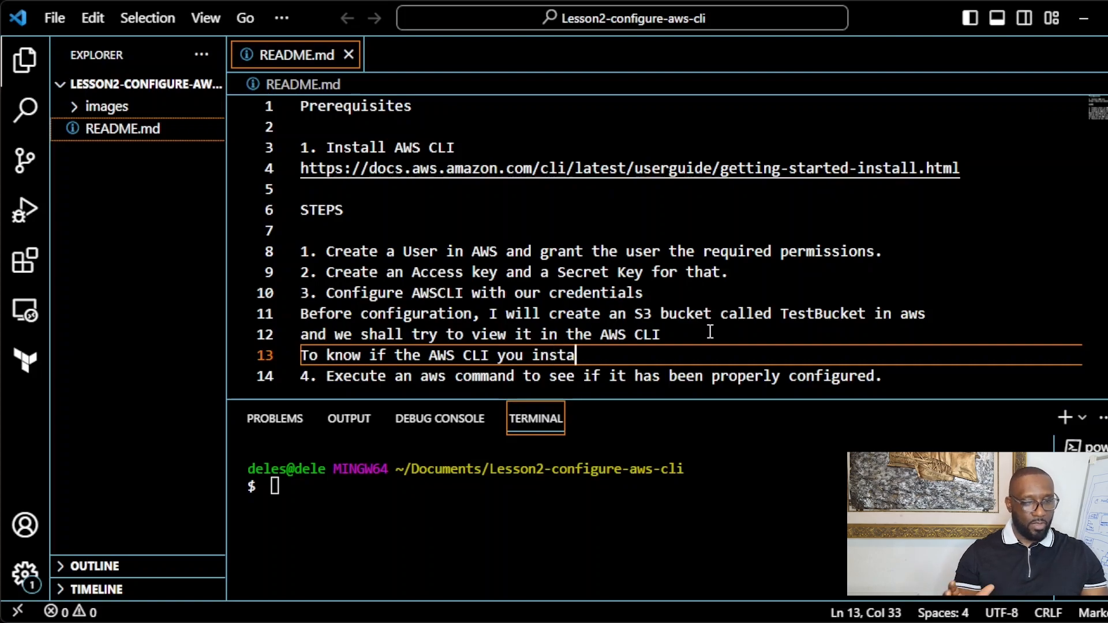
text(lled was)
key(BackSpace)
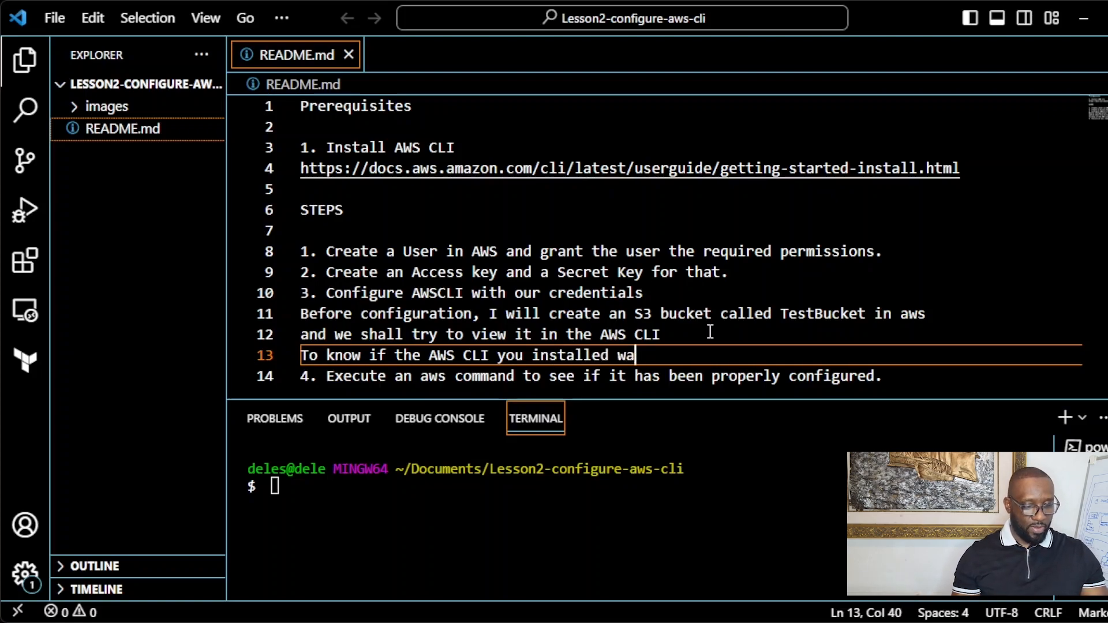
key(BackSpace)
key(BackSpace)
text(is work)
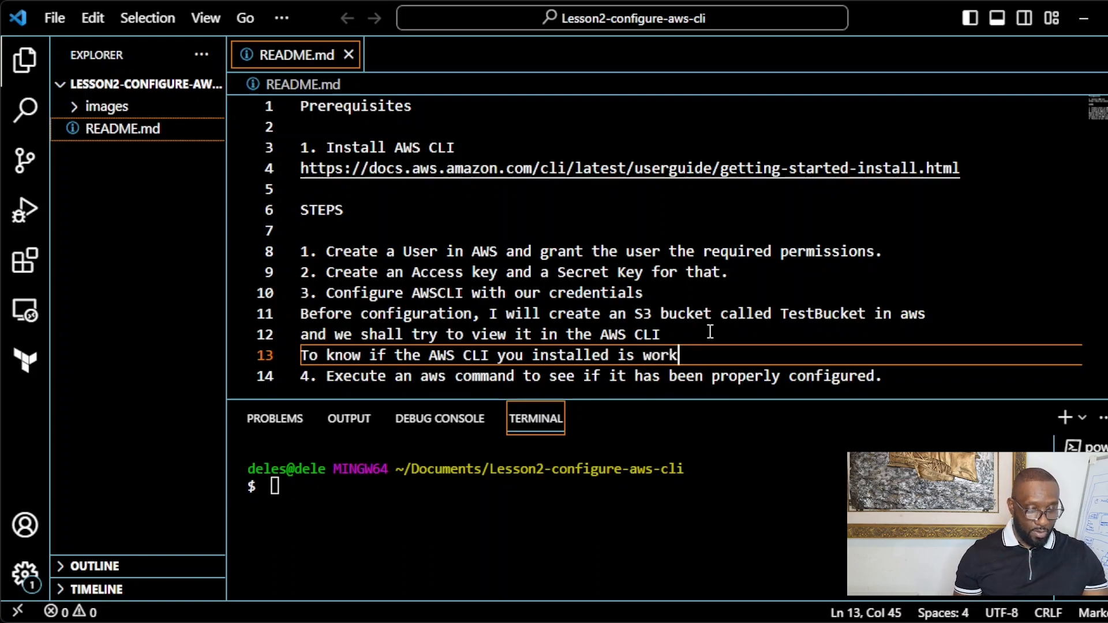
key(BackSpace)
key(BackSpace)
key(BackSpace)
key(BackSpace)
key(BackSpace)
key(BackSpace)
key(BackSpace)
key(BackSpace)
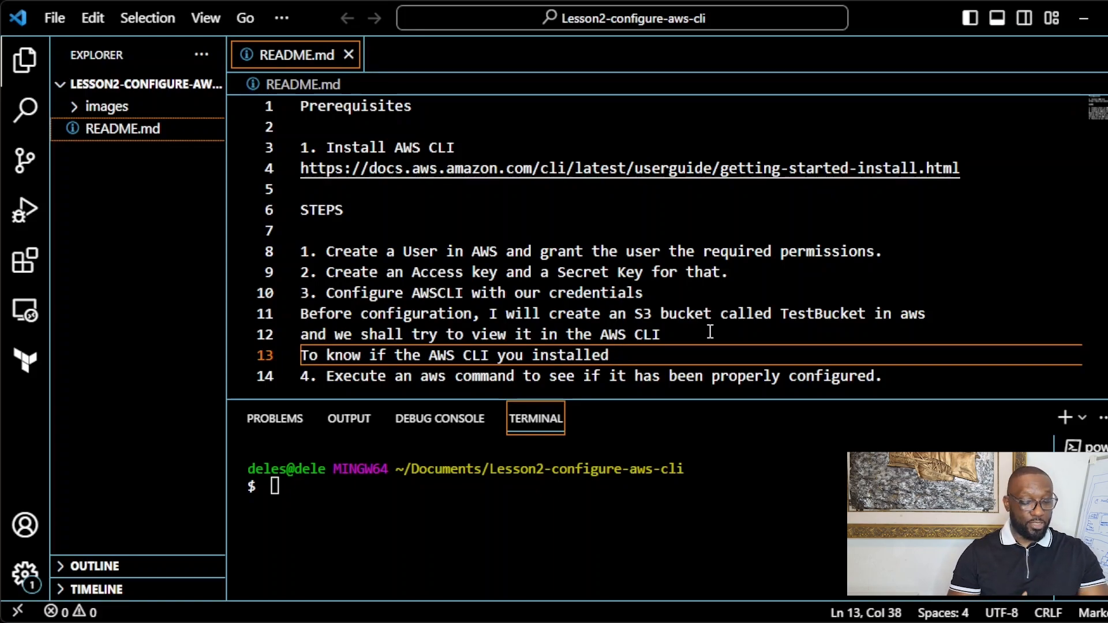
text(was installe)
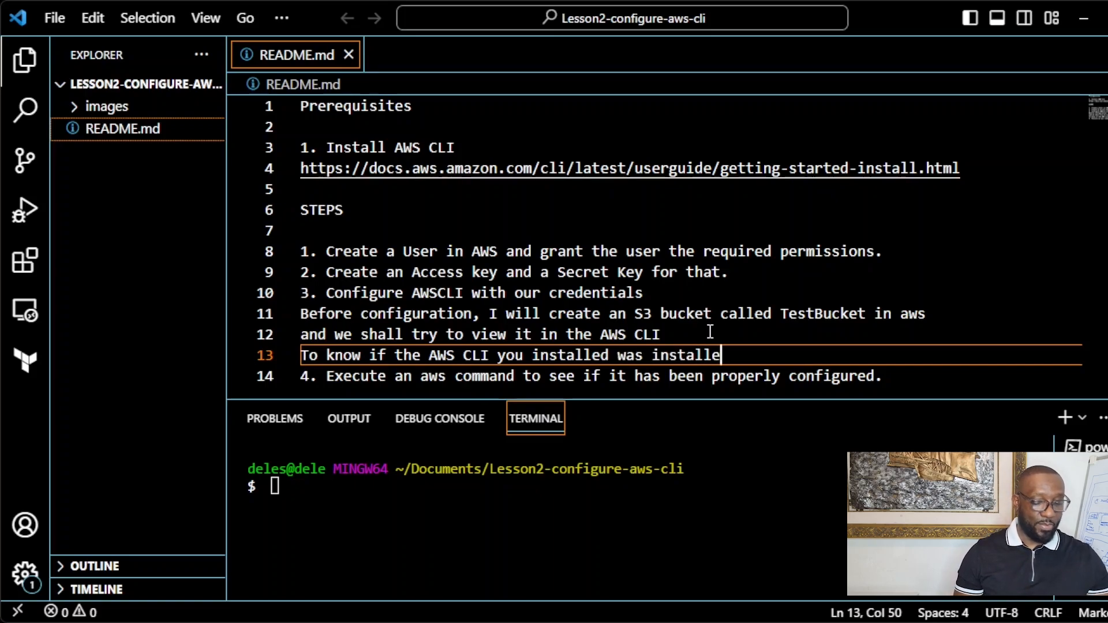
text(d successfully)
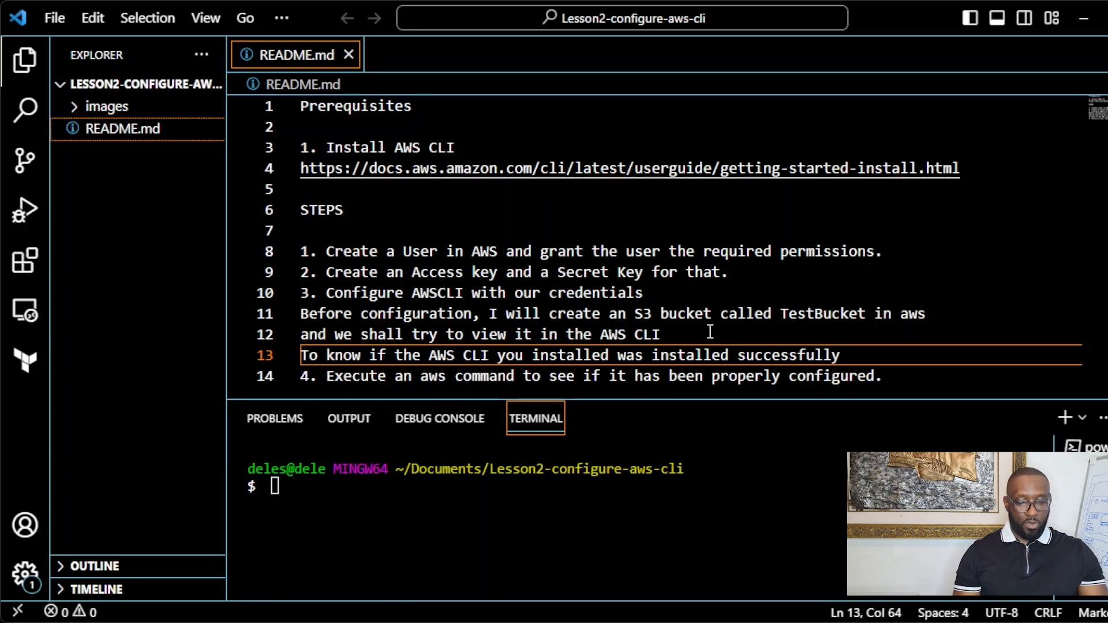
text(, run the c)
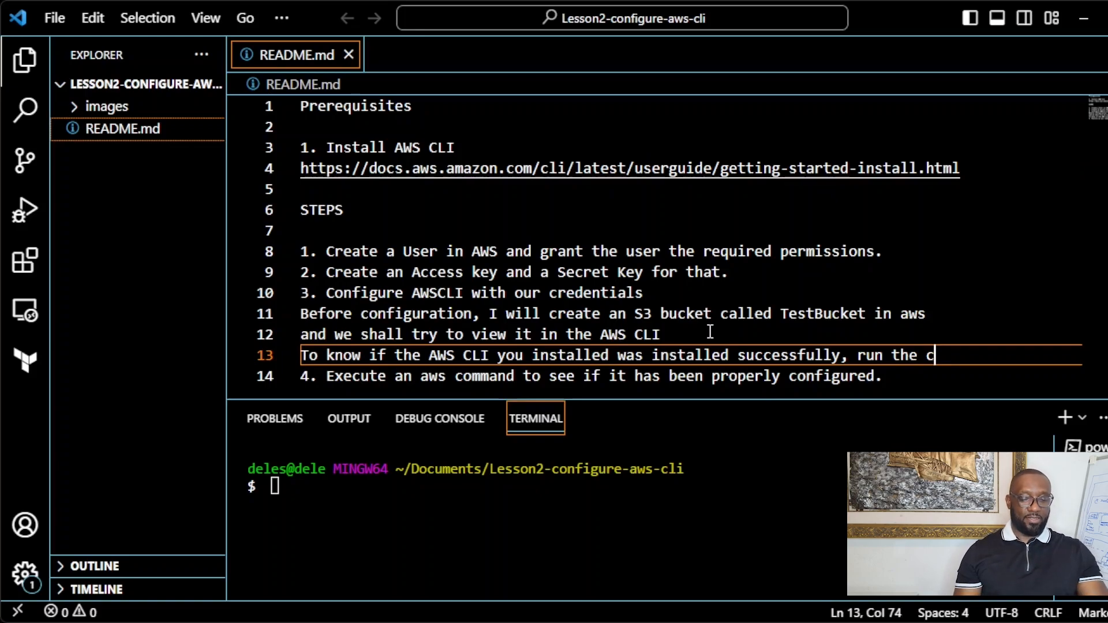
text(ommand aw)
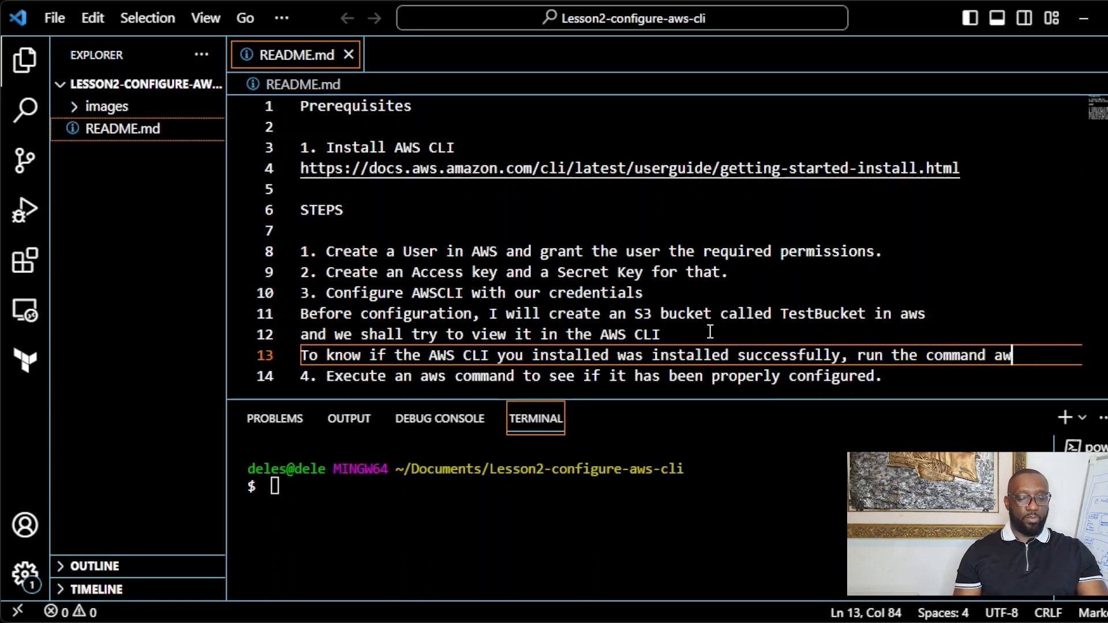
text(s)
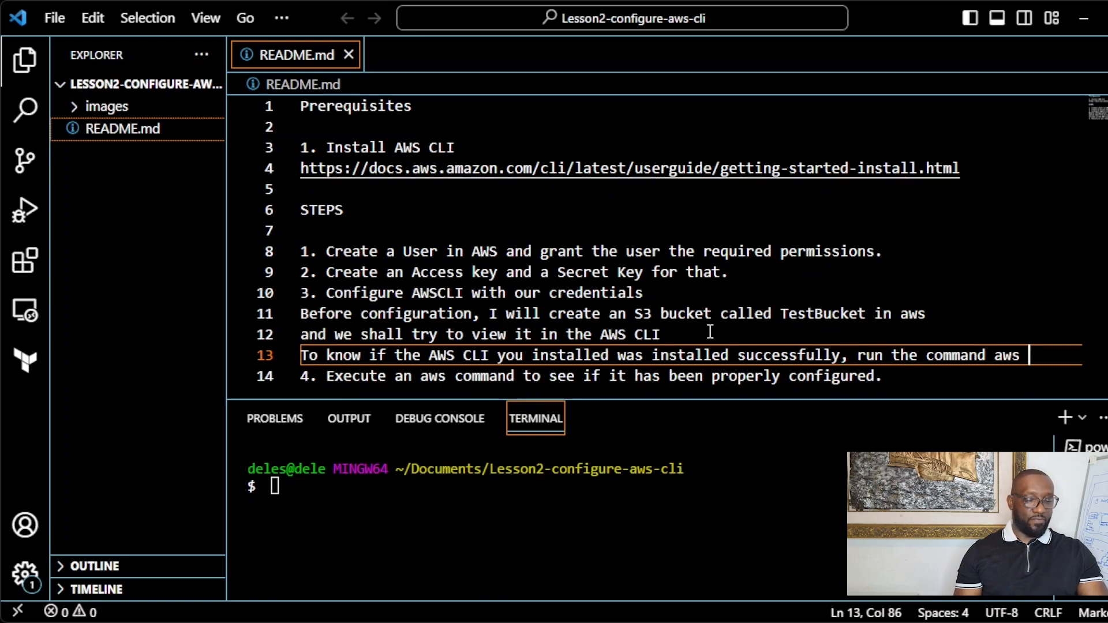
text(-version)
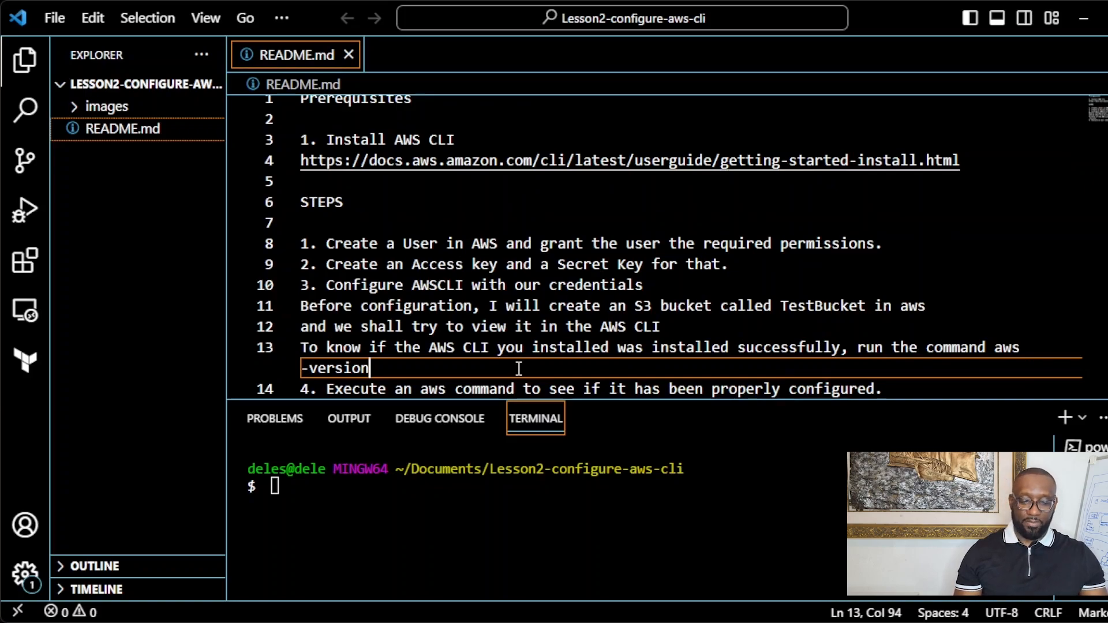
text(.)
Step: Run aws --version in the VS Code terminal, which reports aws-cli/2.11.4 after a failed single-dash attempt
click(442, 497)
text(aws )
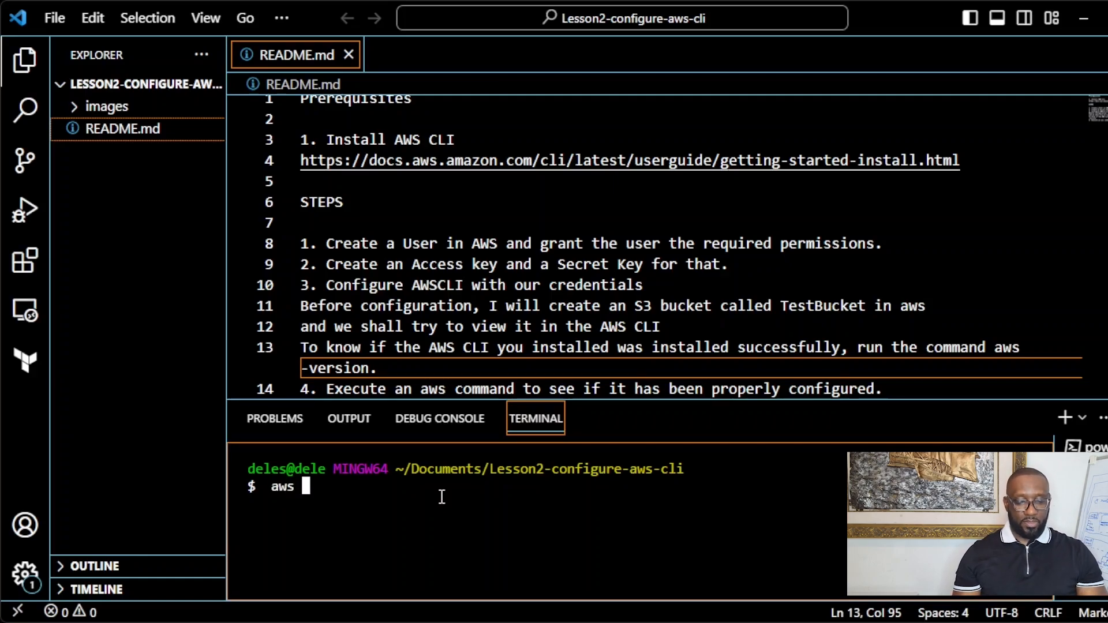
text(-version)
key(Return)
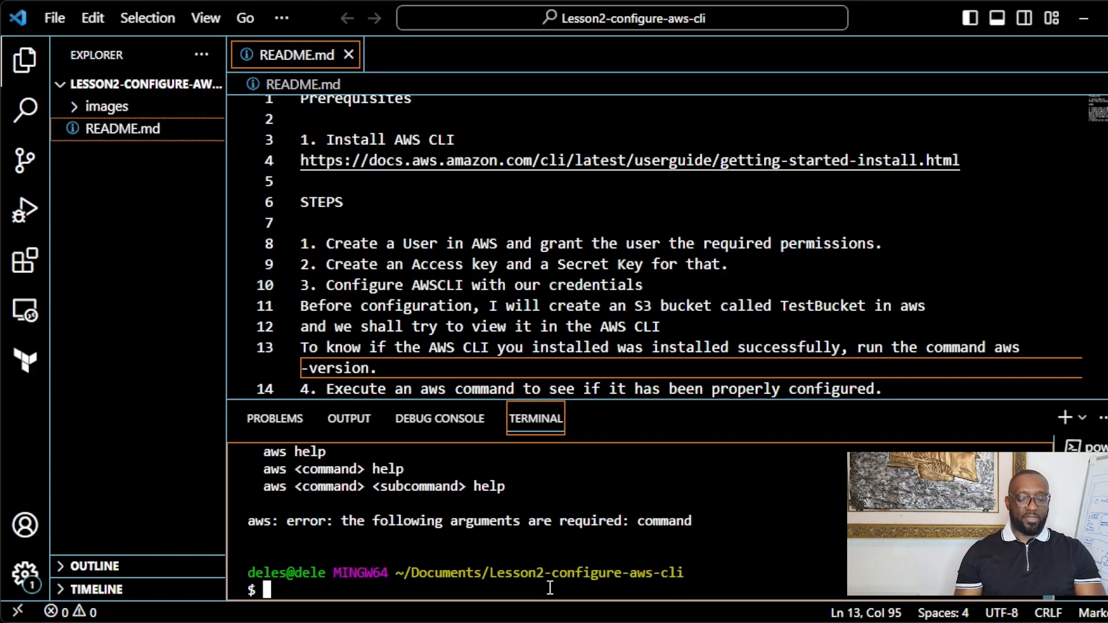
text(aws --version)
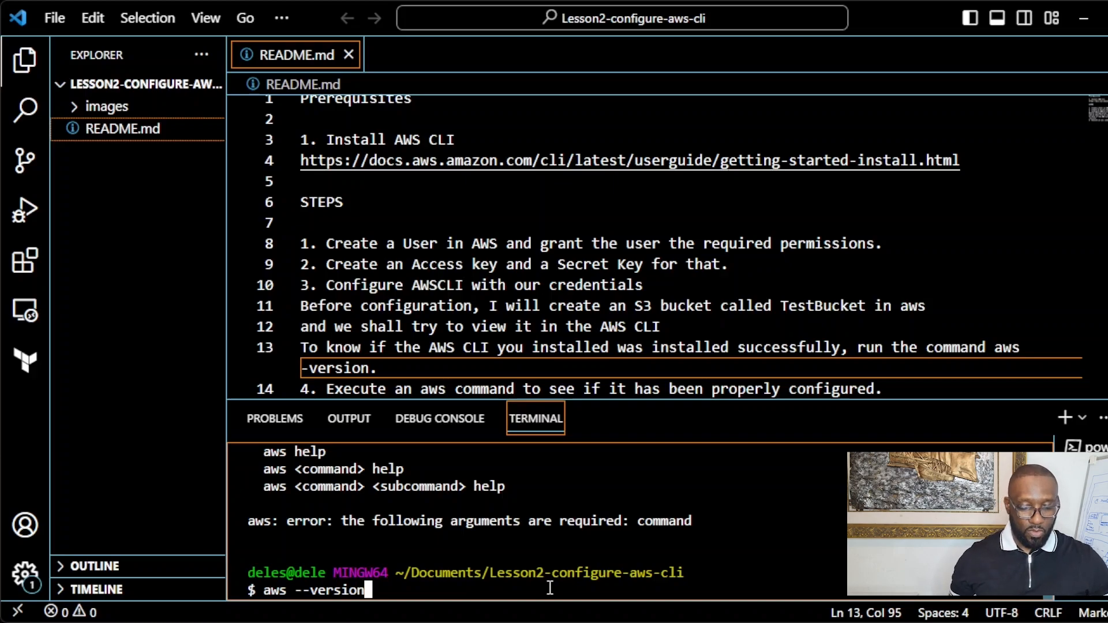
key(Return)
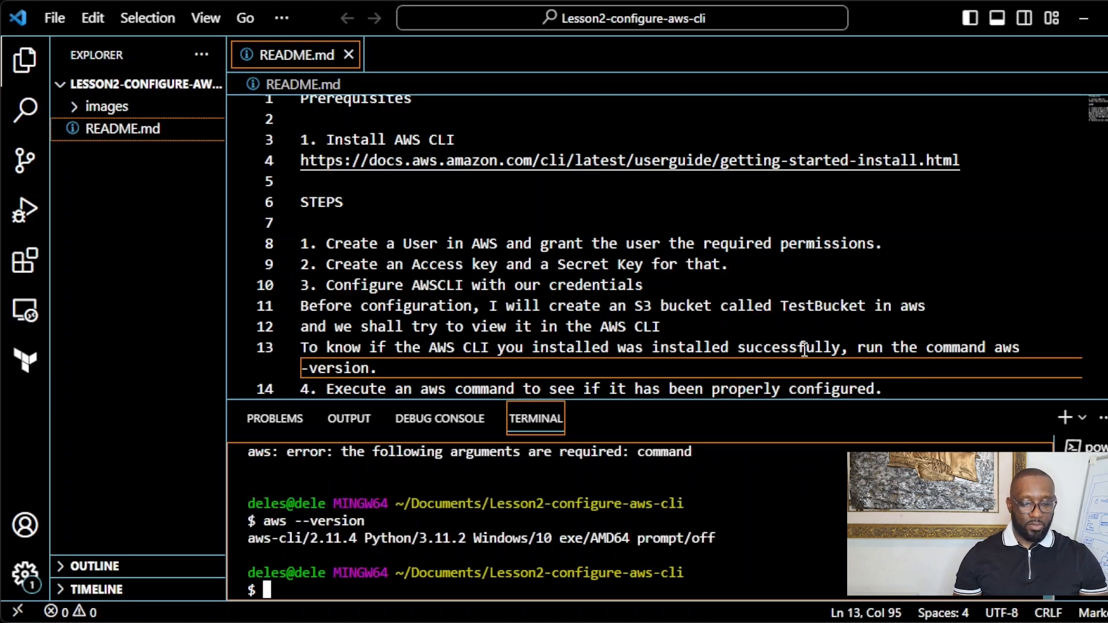
click(308, 368)
Step: Correct line 13 to --version and append 'If a version is displayed, you have AWSCLI installed correctly.'
text(-)
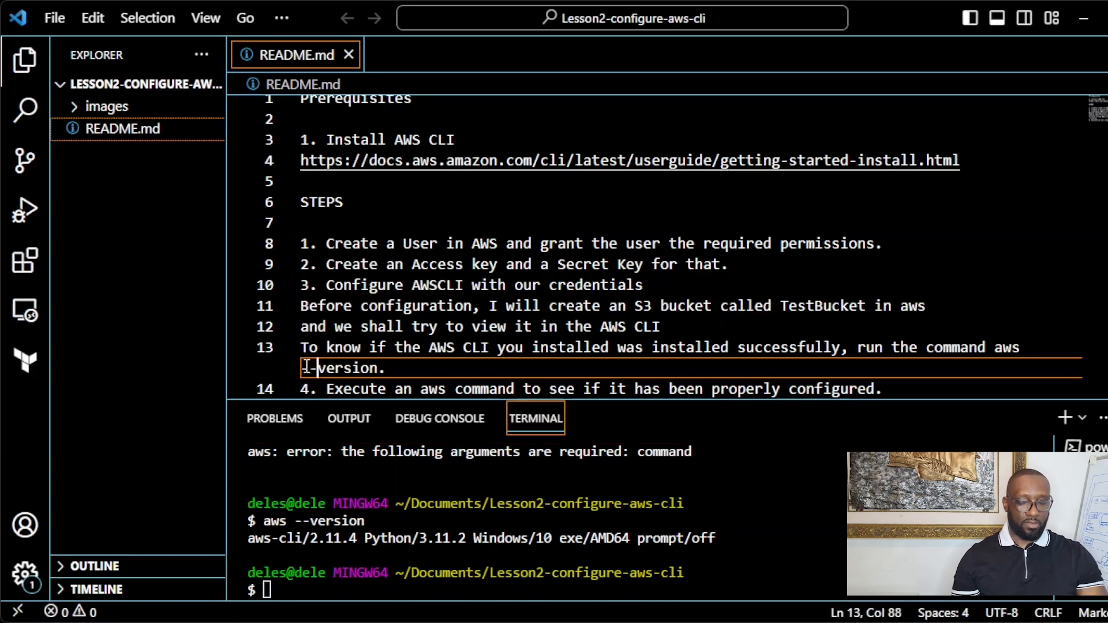
drag(716, 538, 270, 521)
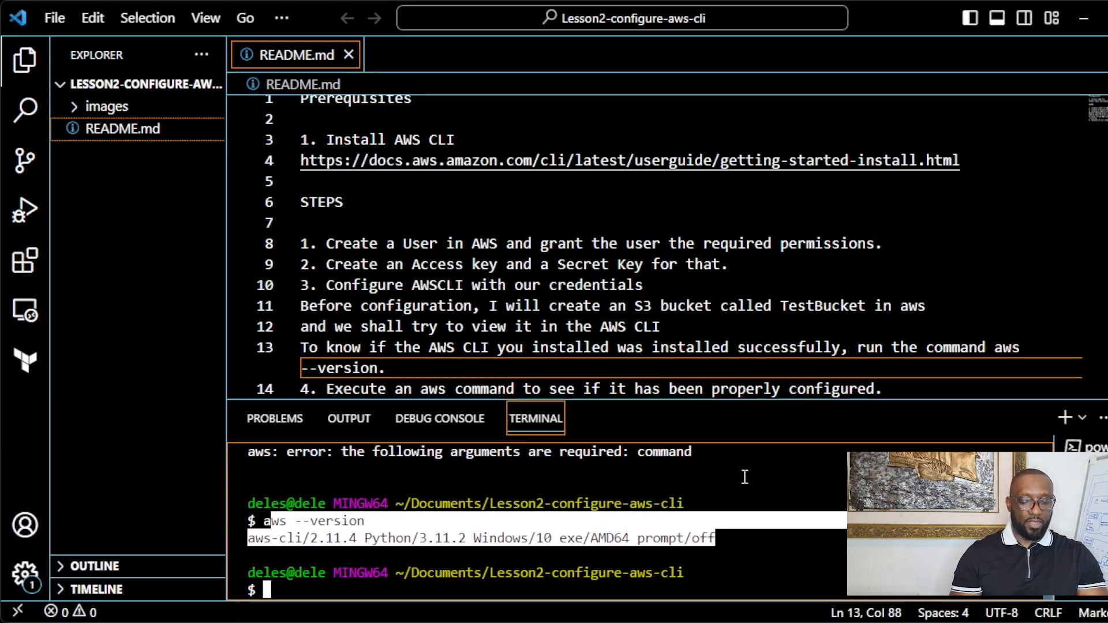
click(843, 293)
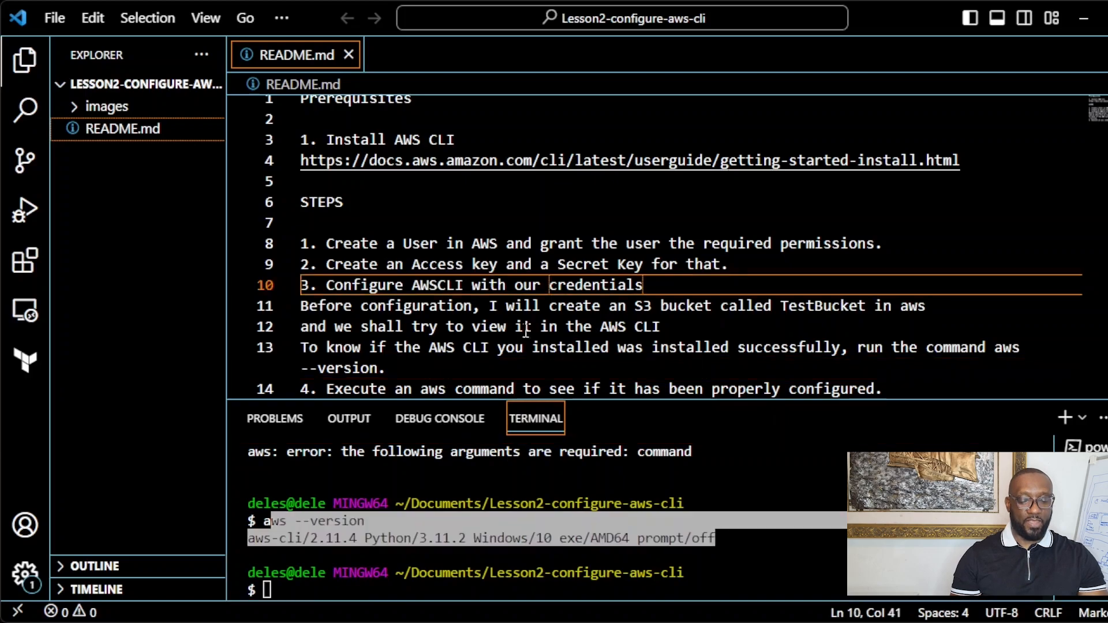
click(432, 361)
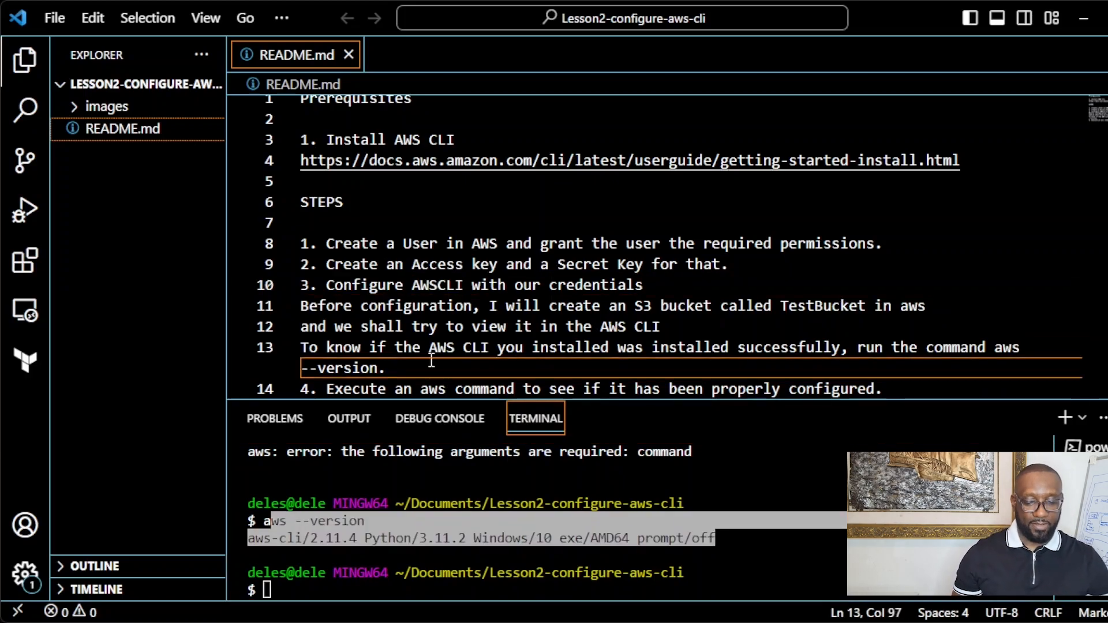
text(If )
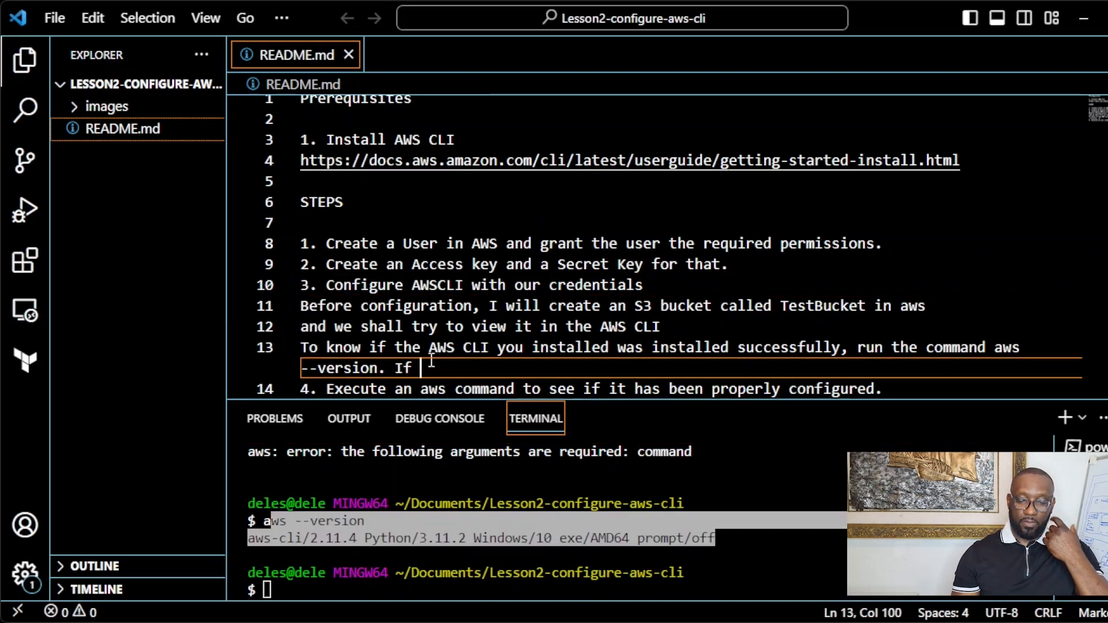
text(a vers)
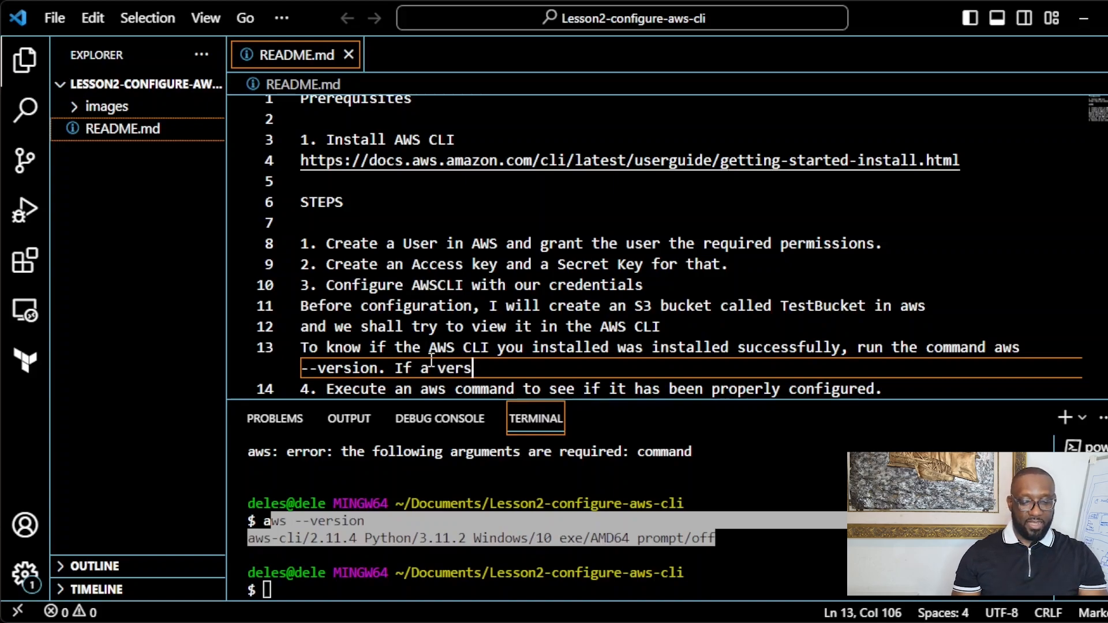
text(ion is di)
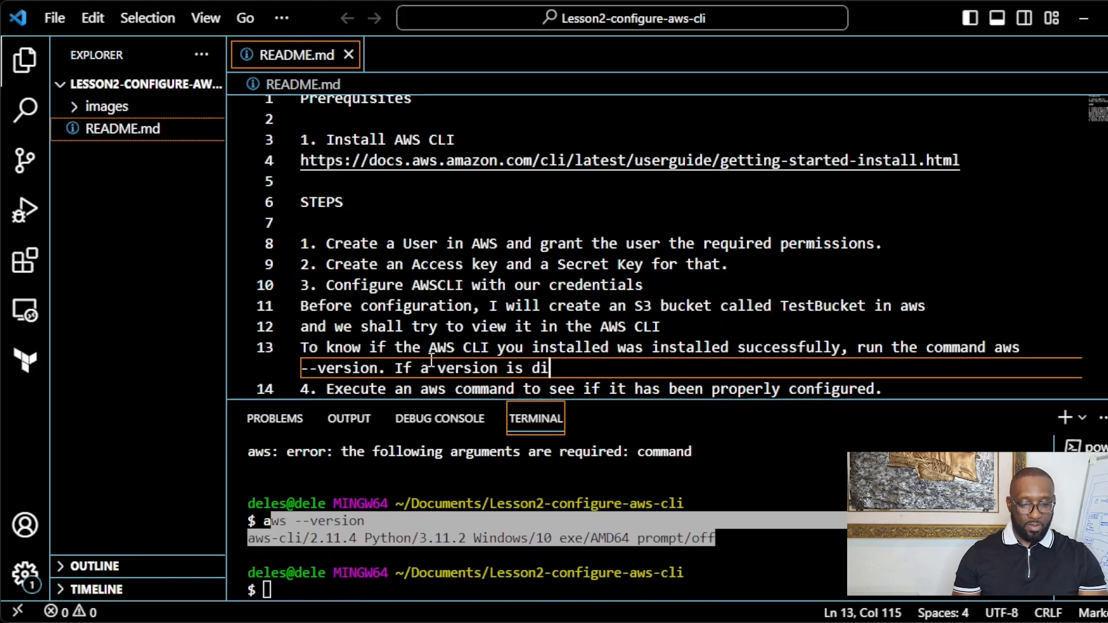
text(splayed)
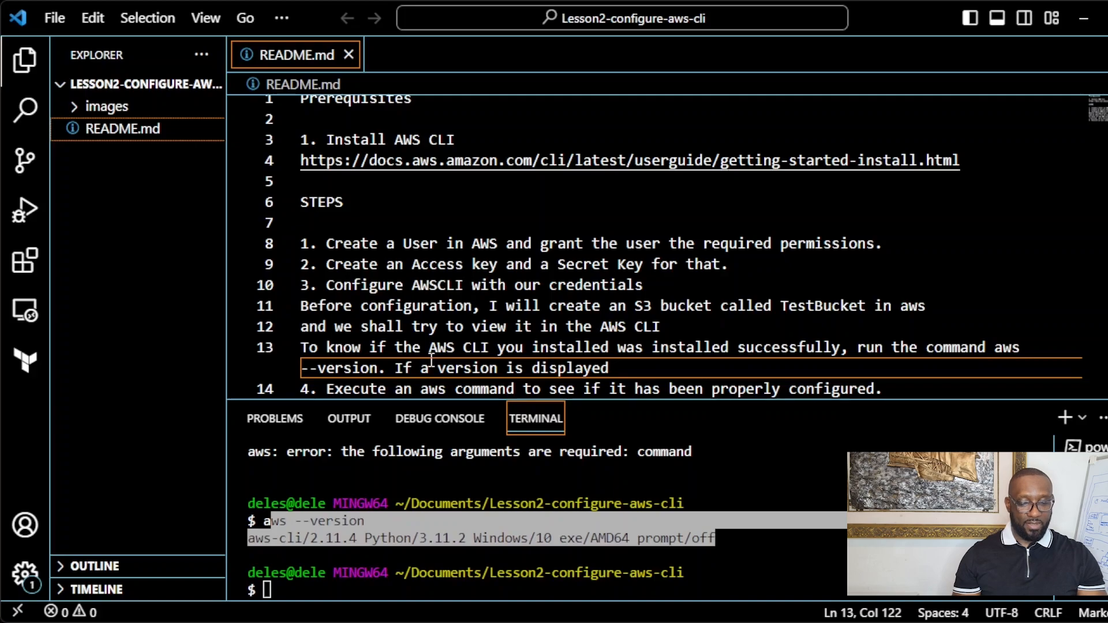
text(, you have )
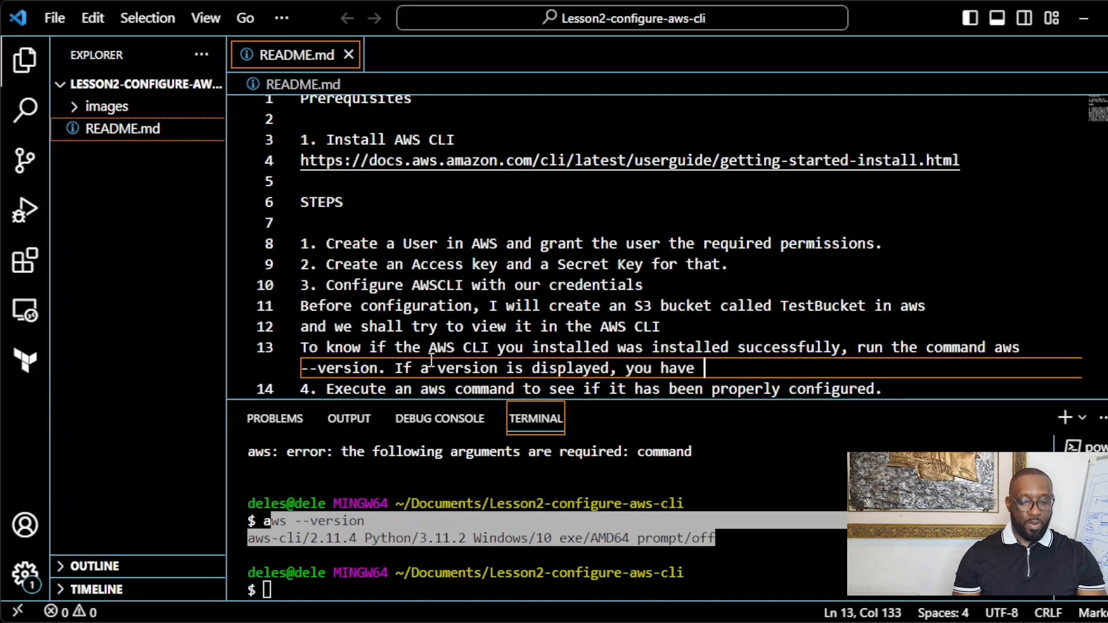
text(AWSC)
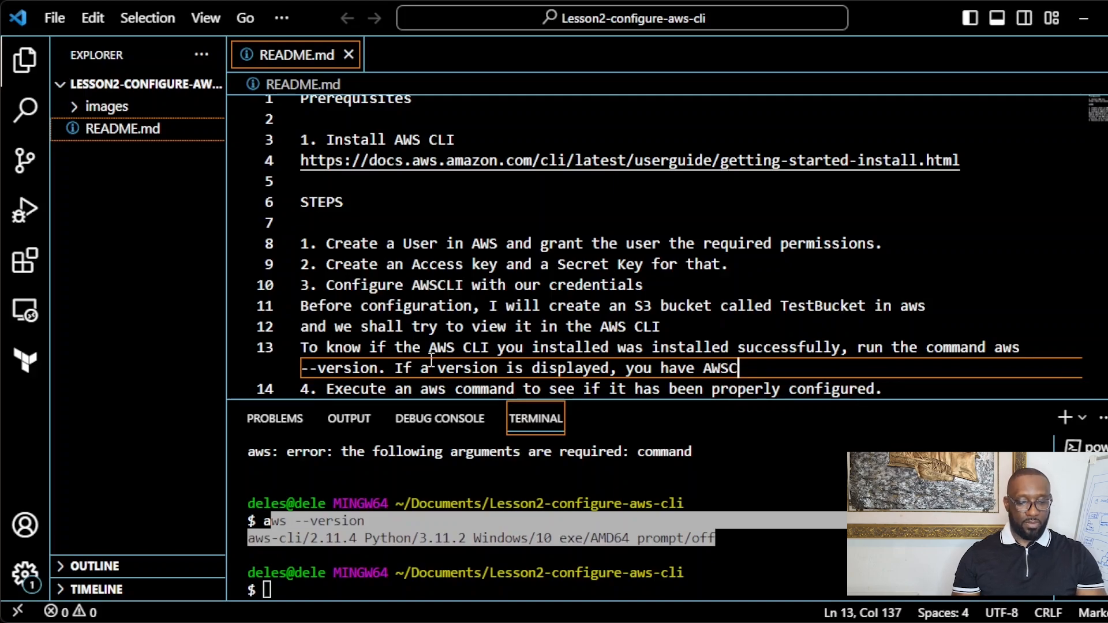
text(LI install)
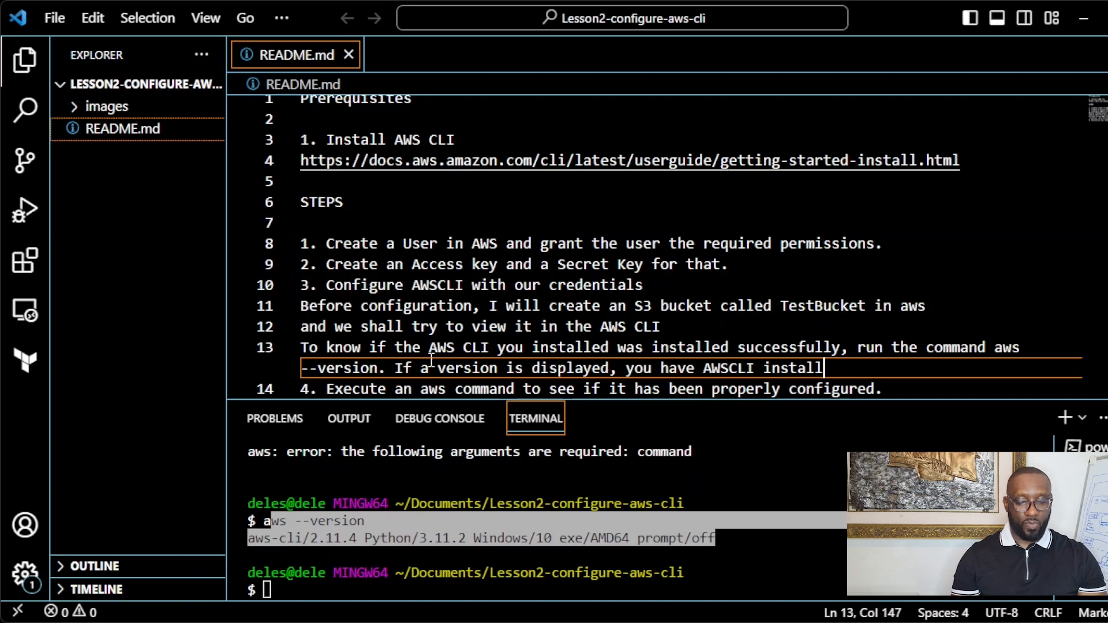
text(ed correctly)
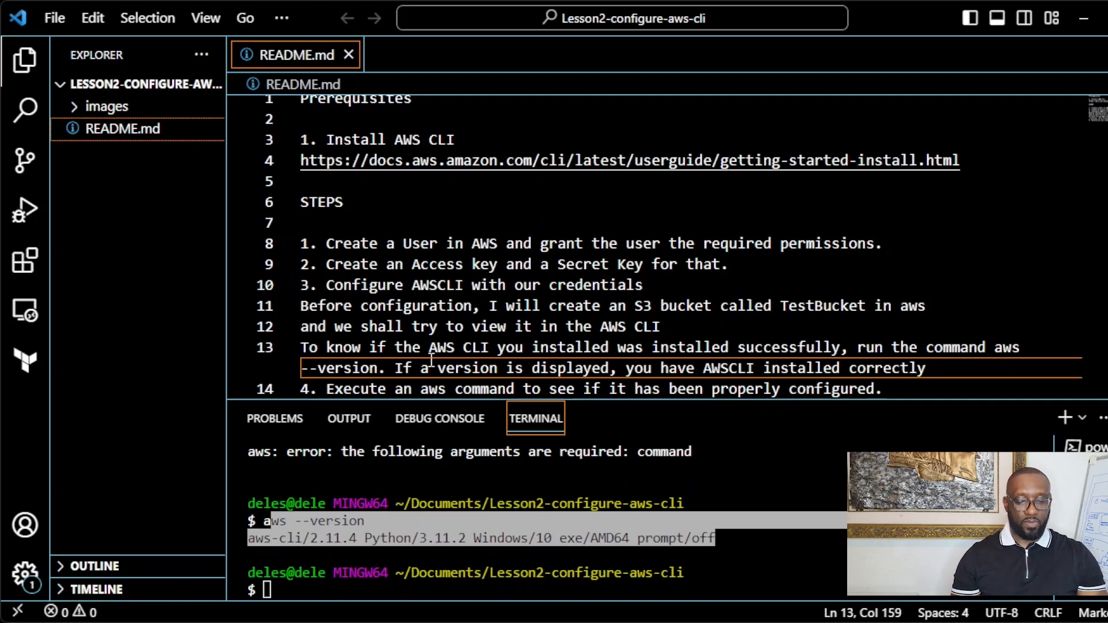
text(.)
key(Return)
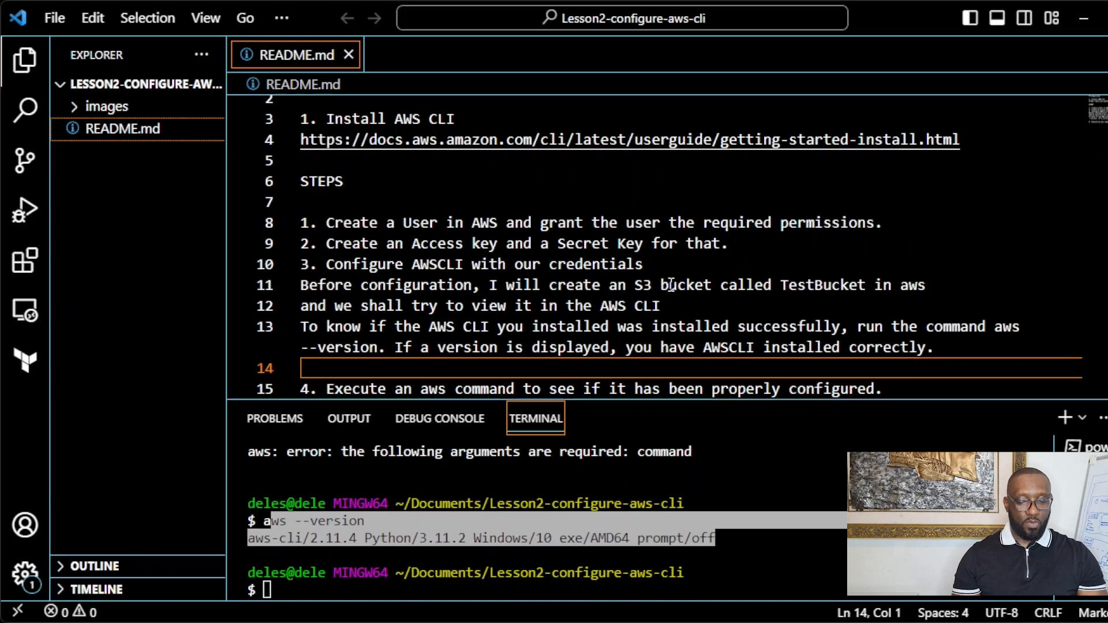
drag(867, 285, 777, 287)
Step: Search the console for s3 and open Amazon S3, showing bucket terraform-on-aws-eks-bucket
click(787, 301)
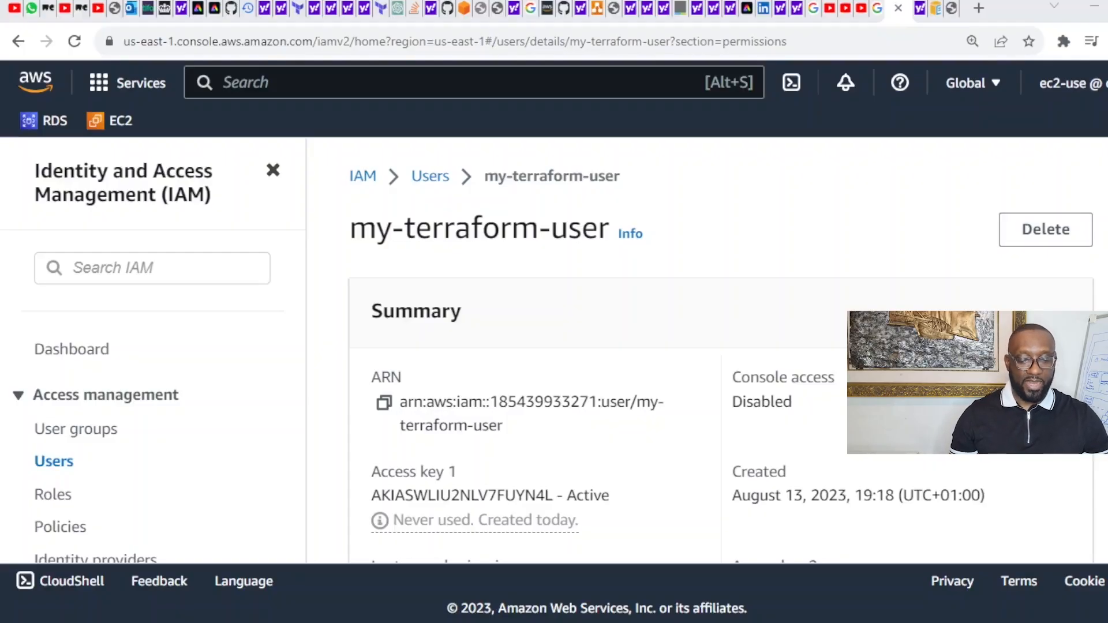
click(381, 78)
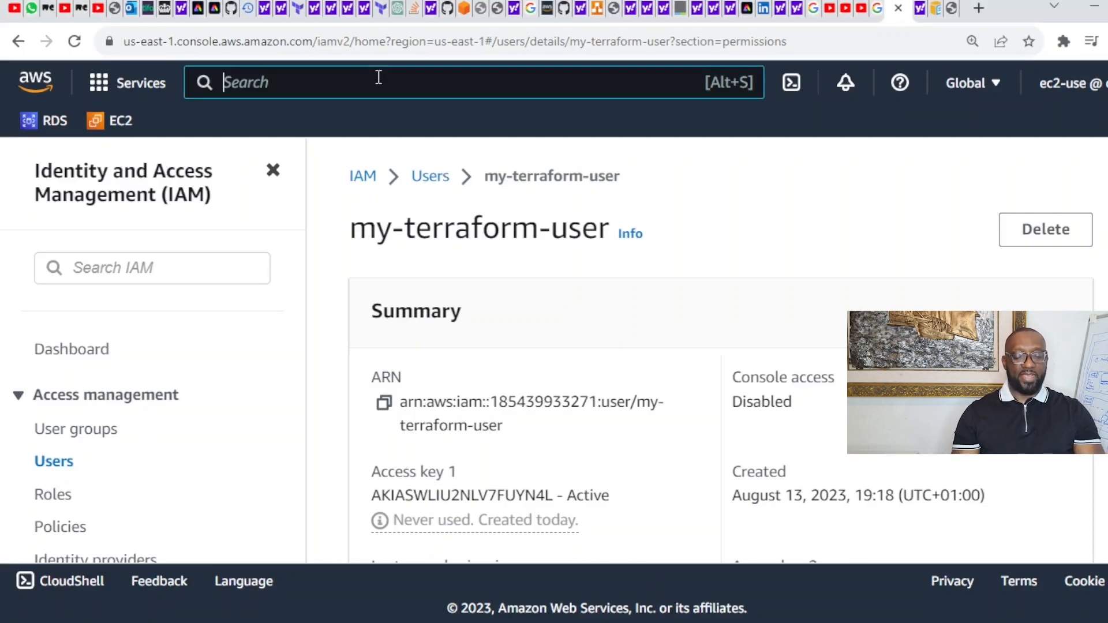
text(s)
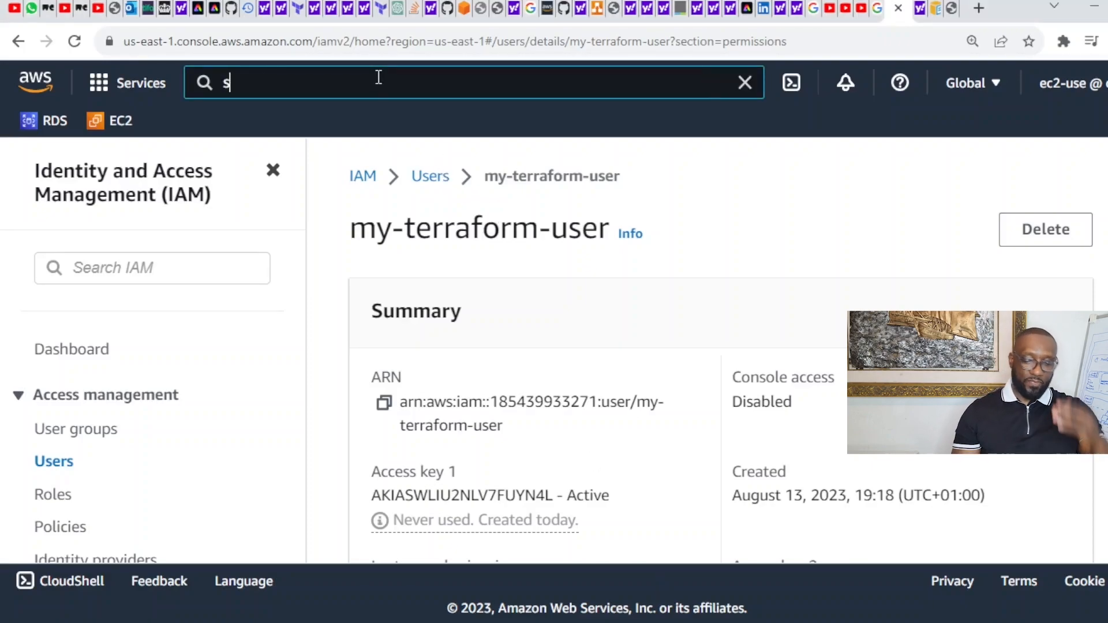
text(3)
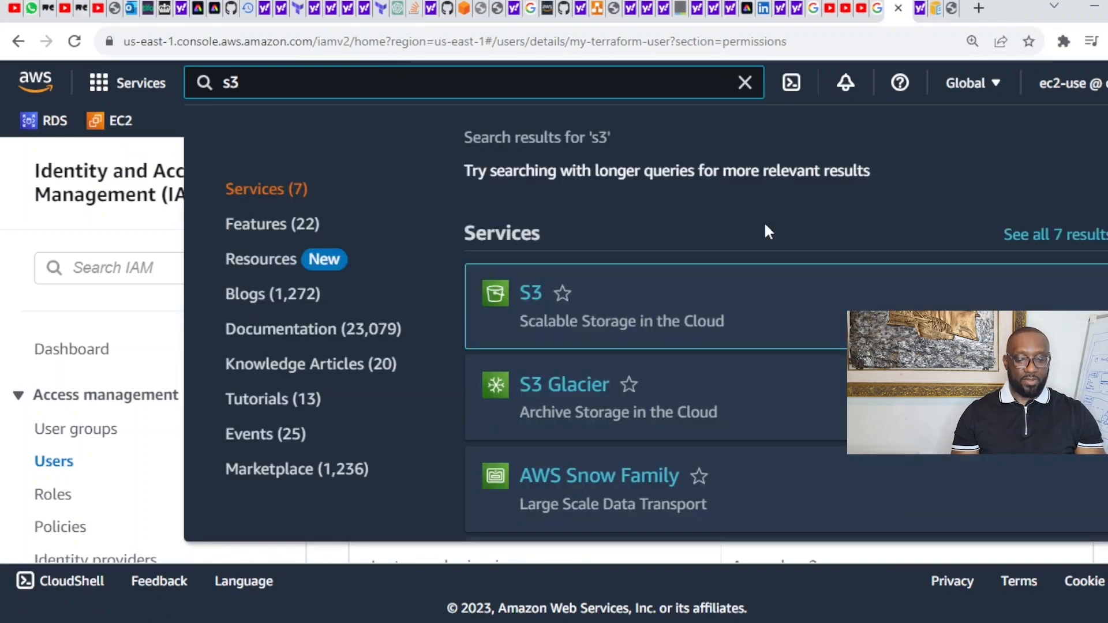
mouse_move(597, 292)
click(536, 298)
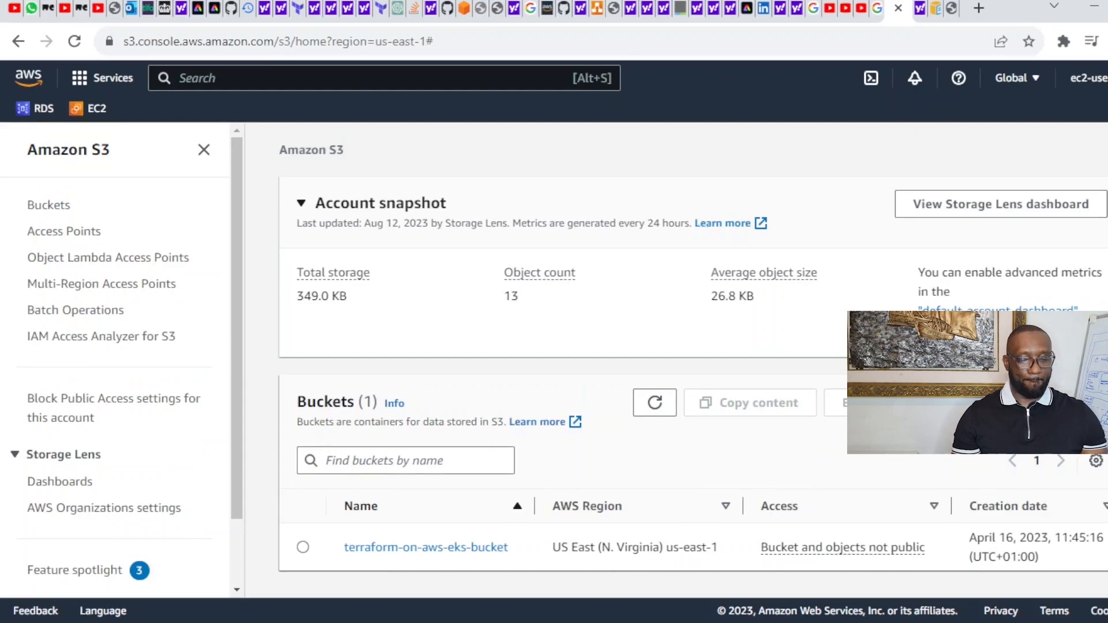
Step: Begin a new bucket named TestBucket00000 in US East (N. Virginia) us-east-1
click(1044, 402)
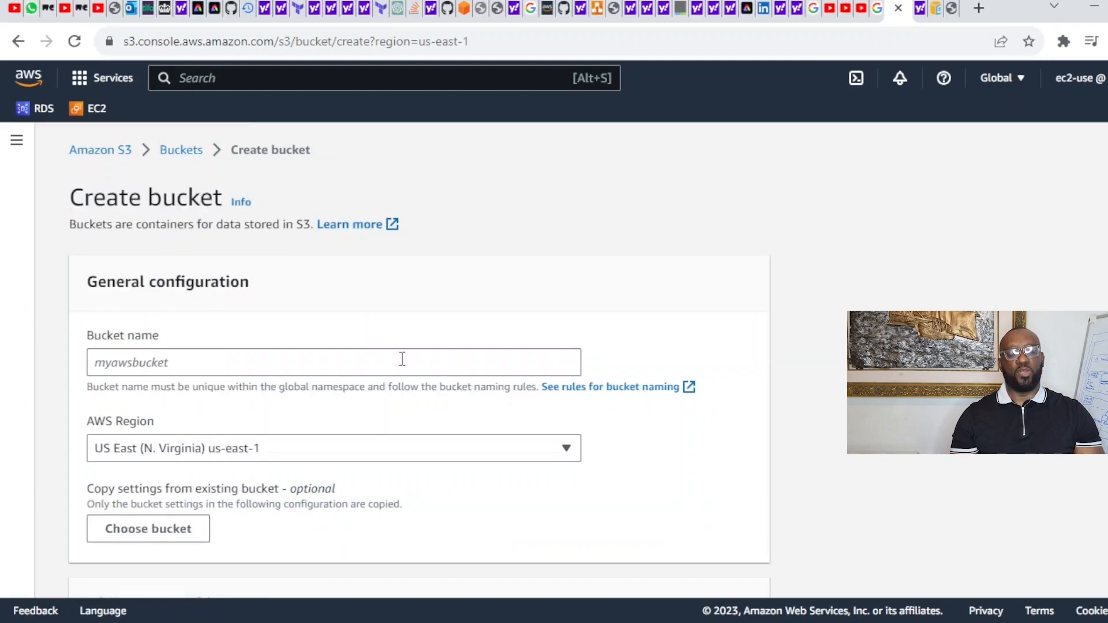
click(361, 363)
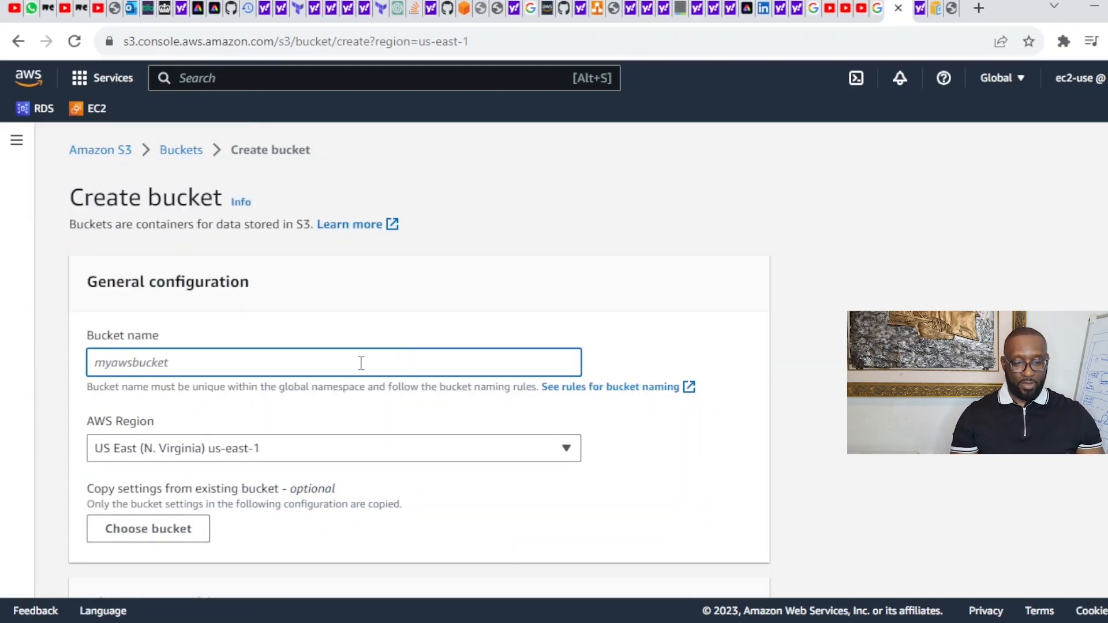
text(T)
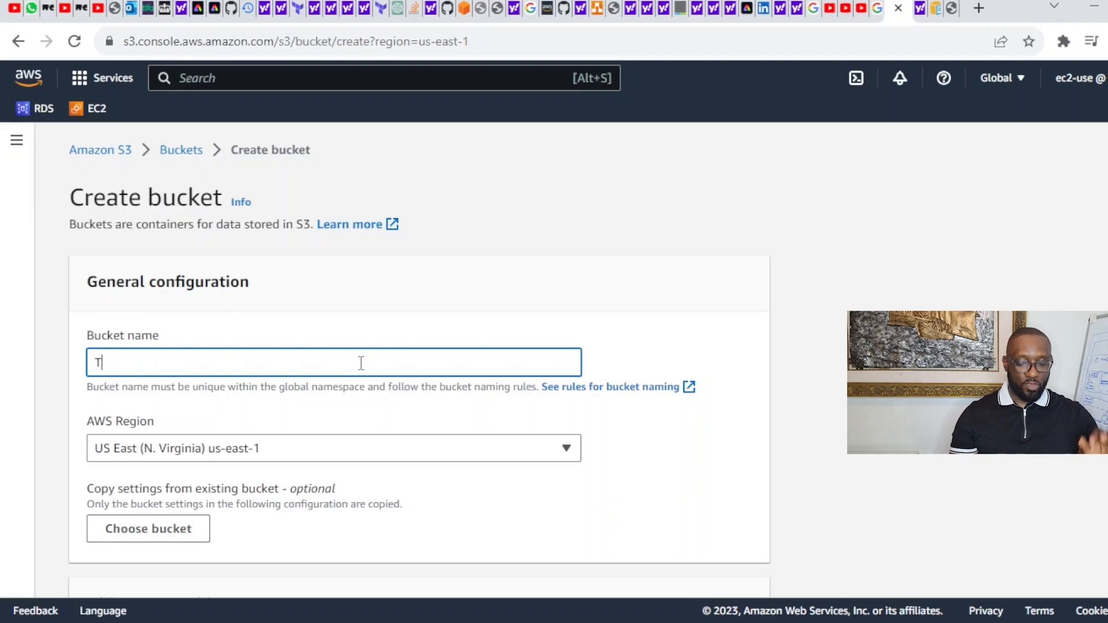
text(est)
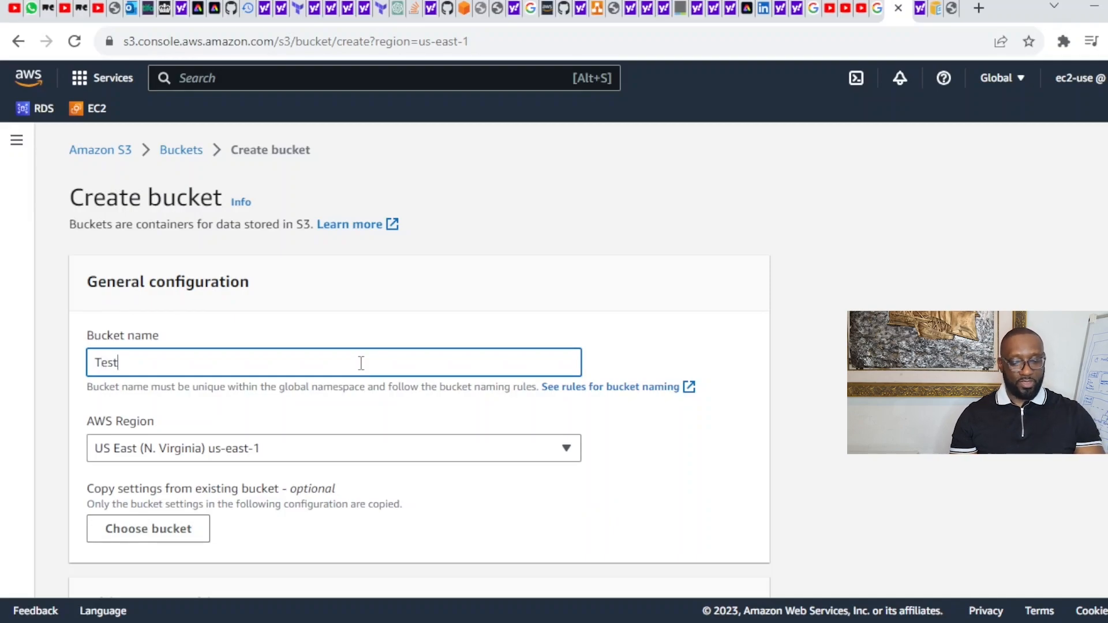
text(Bucket)
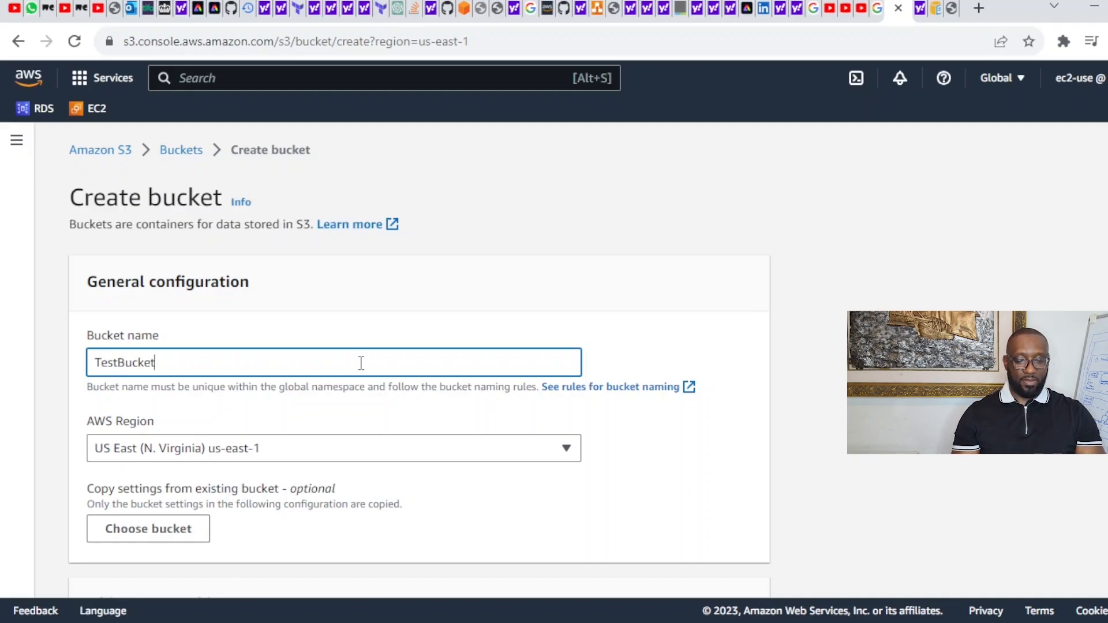
text(0000)
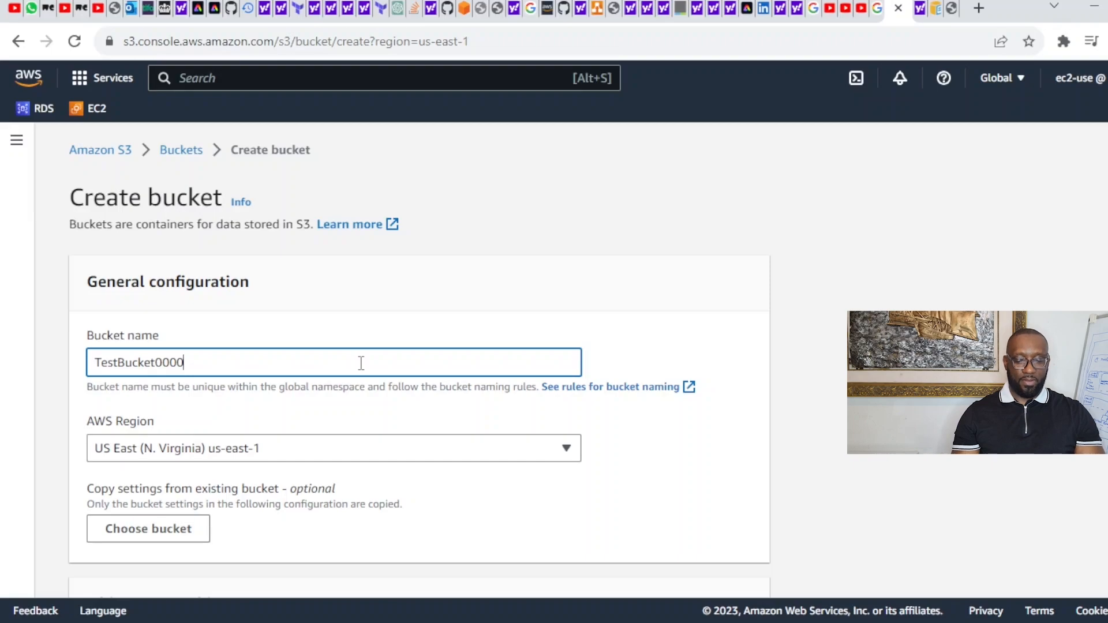
text(0)
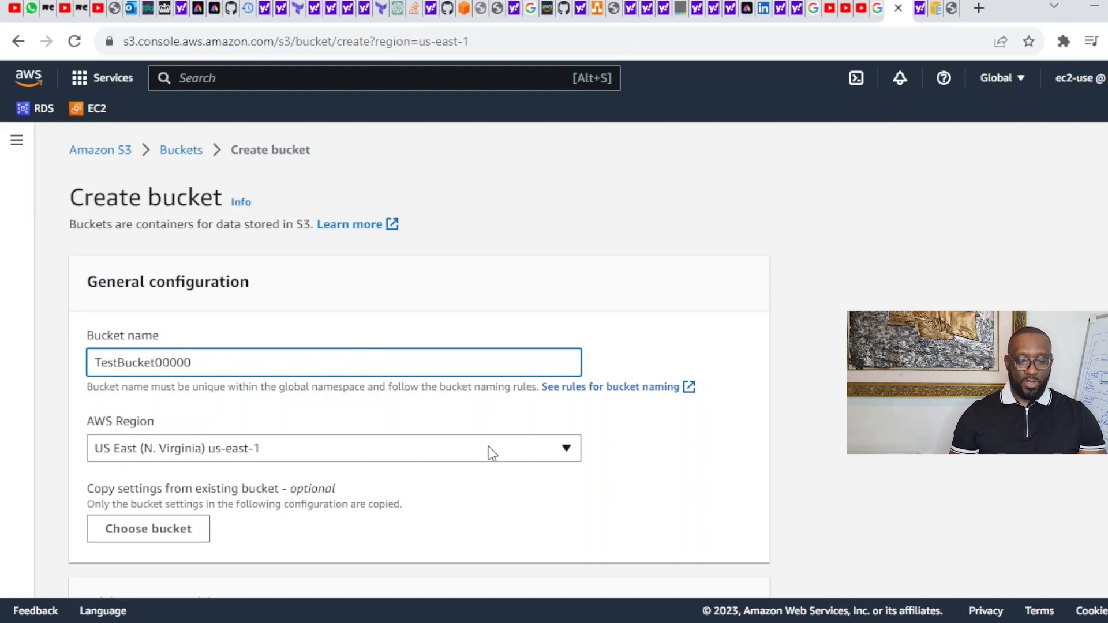
click(261, 445)
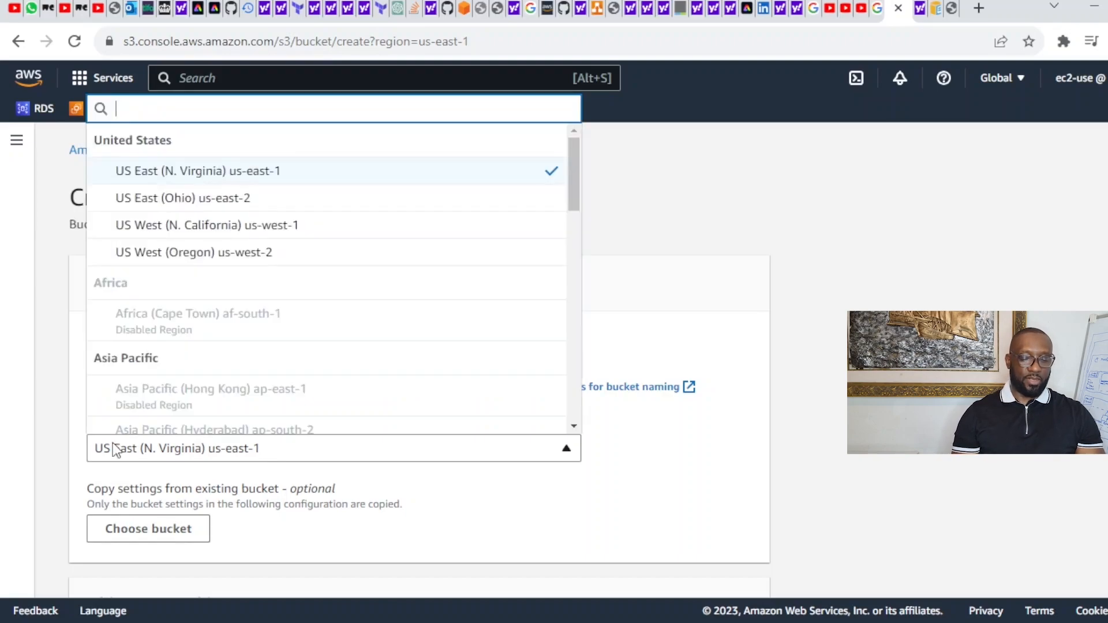
click(489, 509)
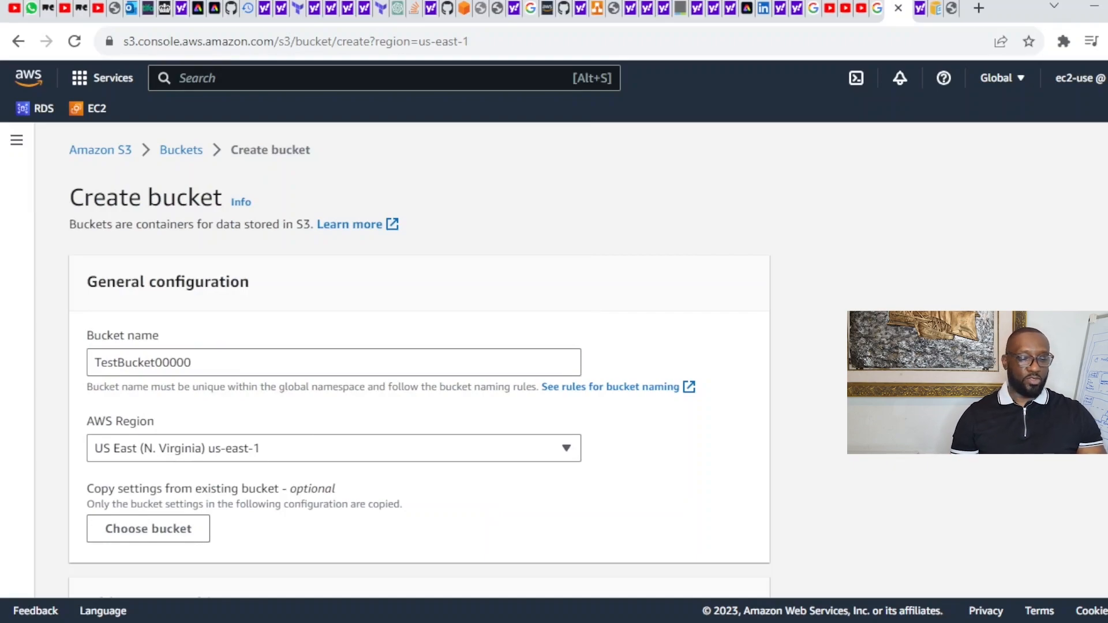
Step: Review the defaults: ACLs disabled, all public access blocked, versioning disabled
scroll(749, 355, down, 2)
scroll(419, 364, down, 2)
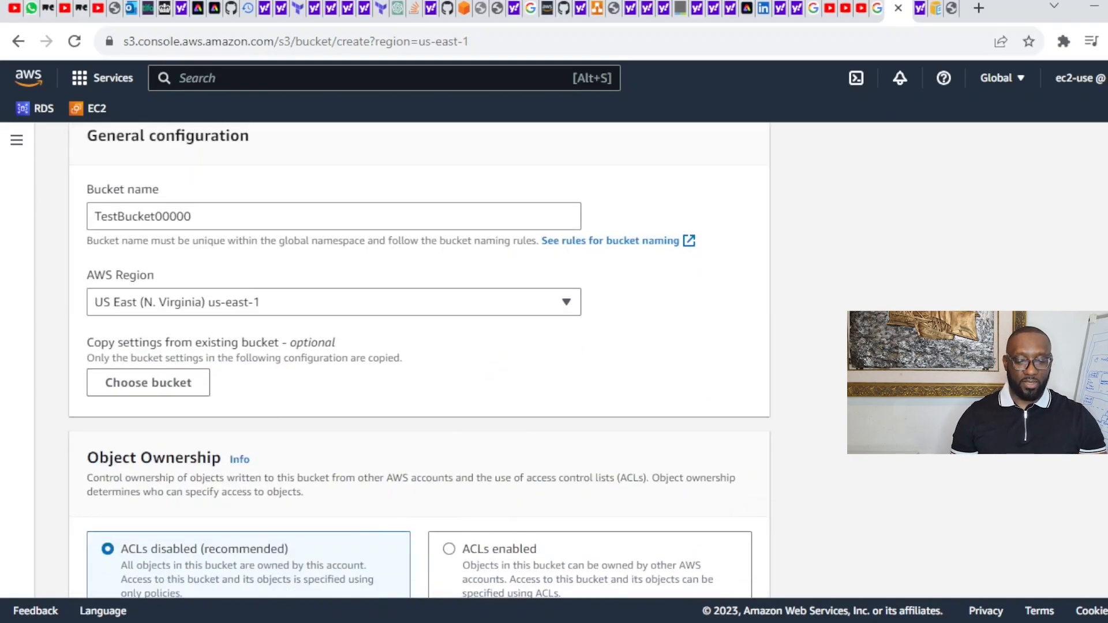
scroll(419, 364, down, 2)
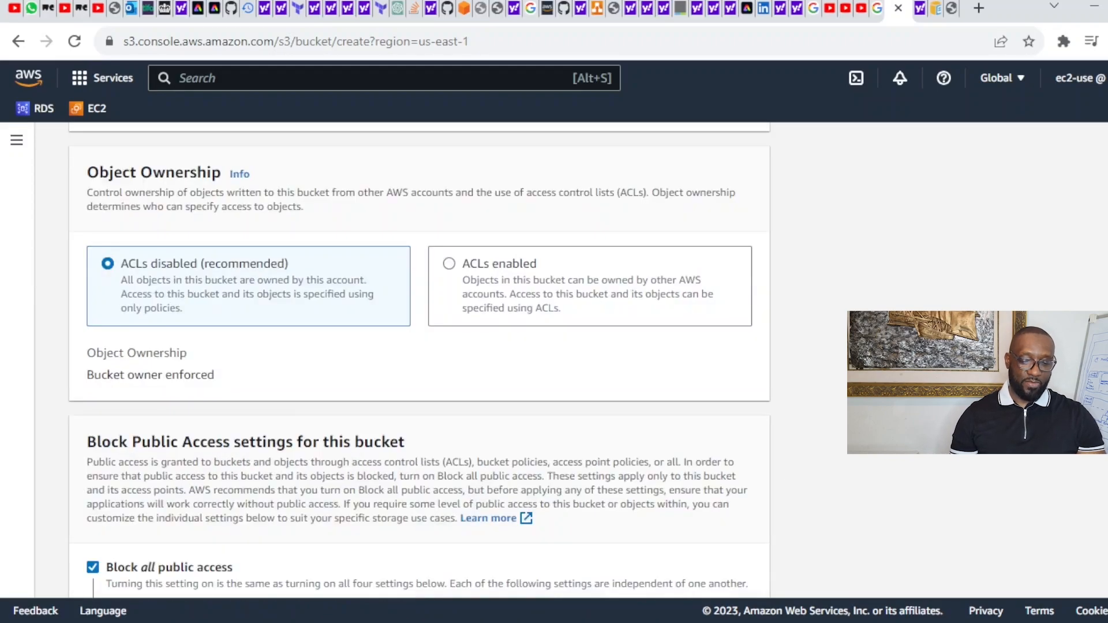
scroll(419, 361, down, 1)
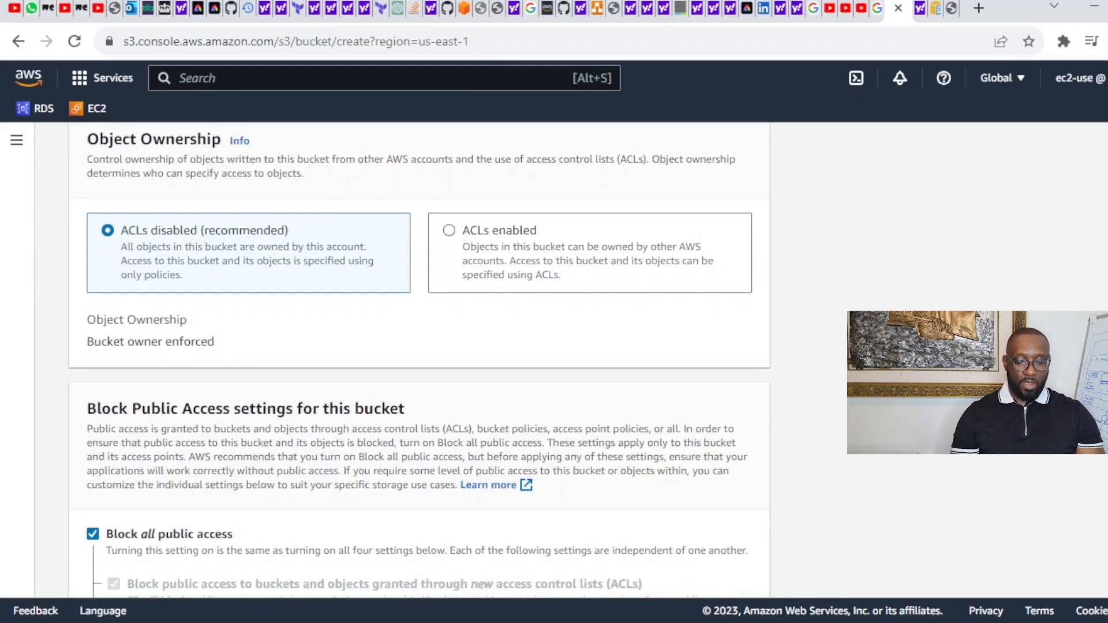
scroll(419, 360, down, 1)
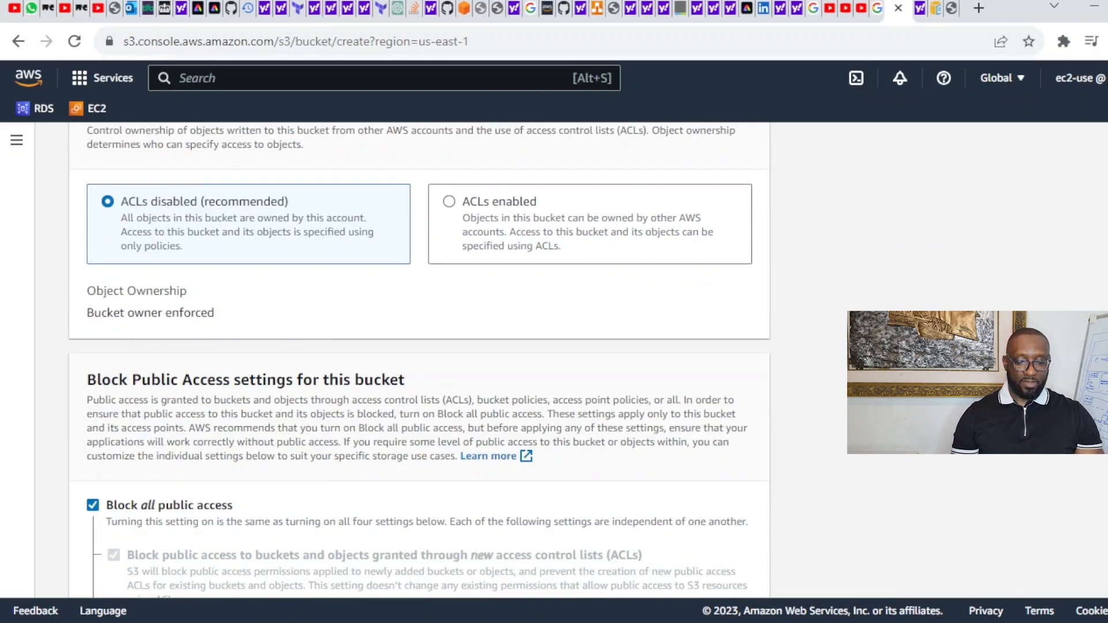
scroll(419, 361, down, 1)
scroll(419, 361, down, 3)
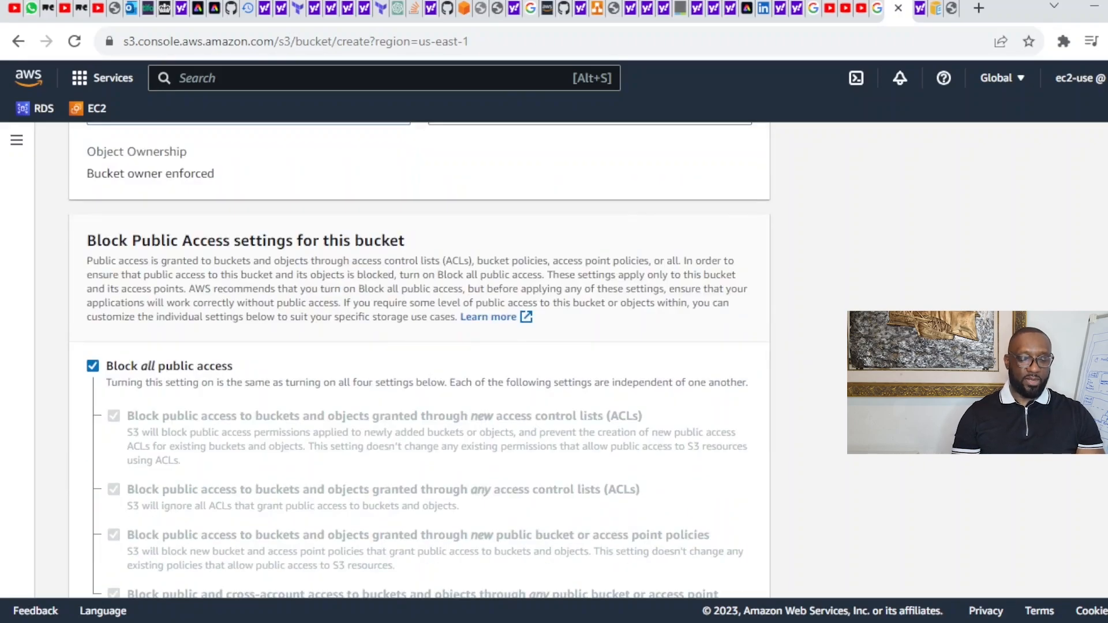
scroll(419, 361, down, 1)
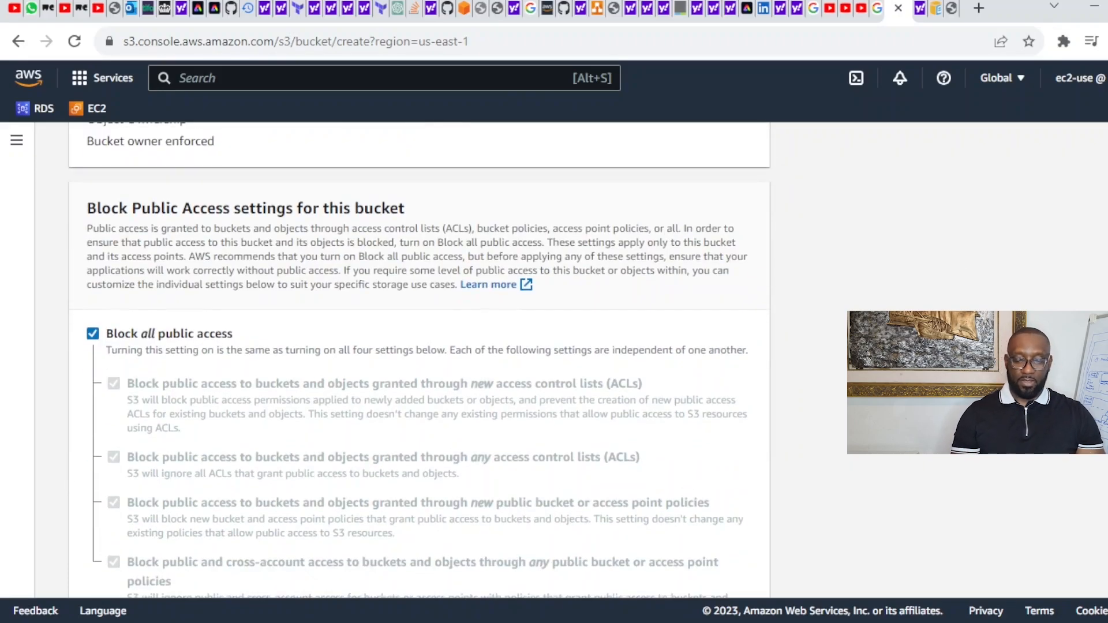
scroll(419, 361, down, 6)
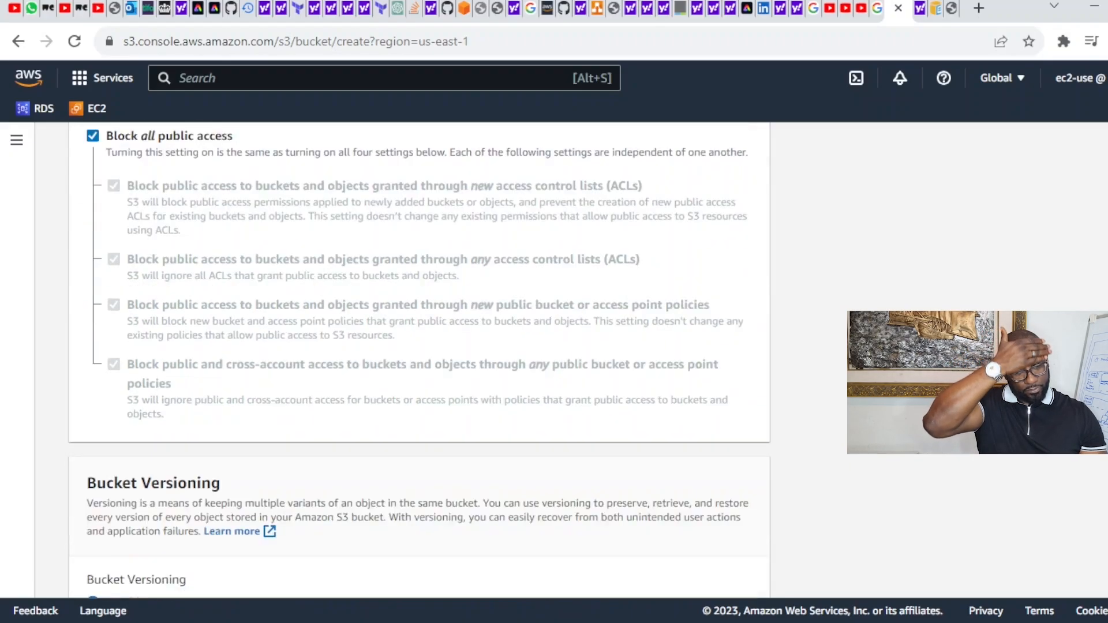
scroll(419, 361, down, 7)
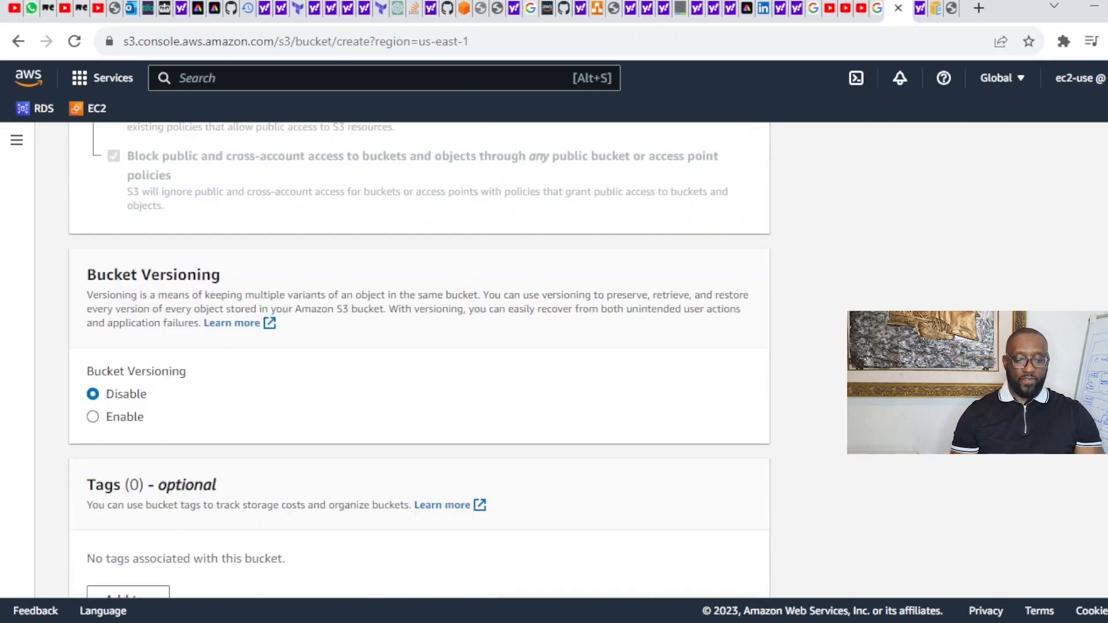
scroll(419, 360, down, 3)
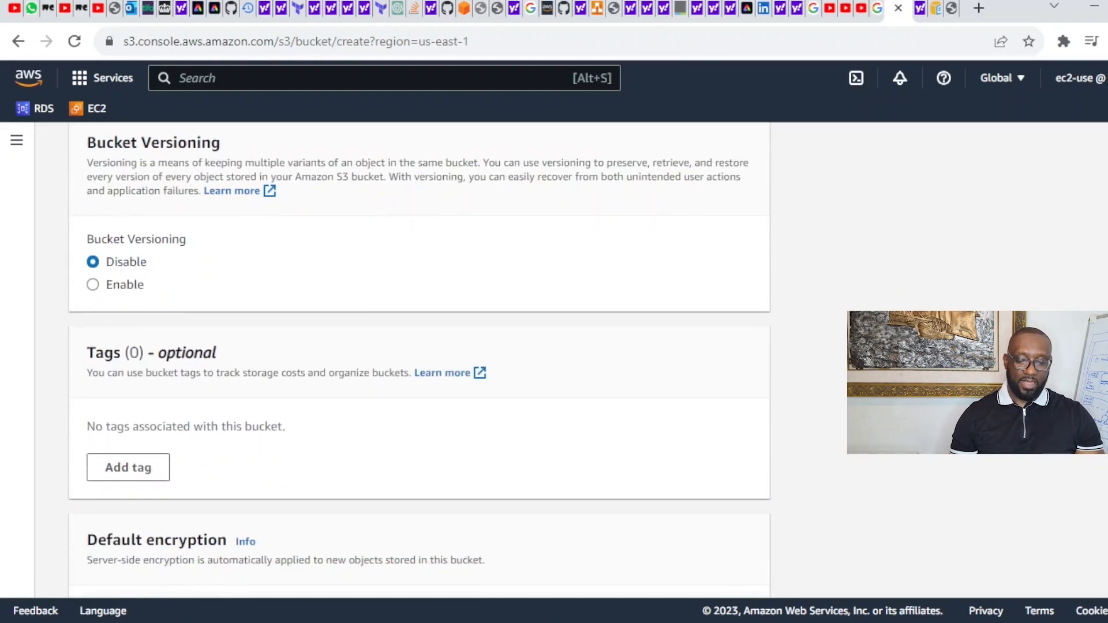
Step: Enable bucket versioning and add the tag Name = TestBucket
click(93, 279)
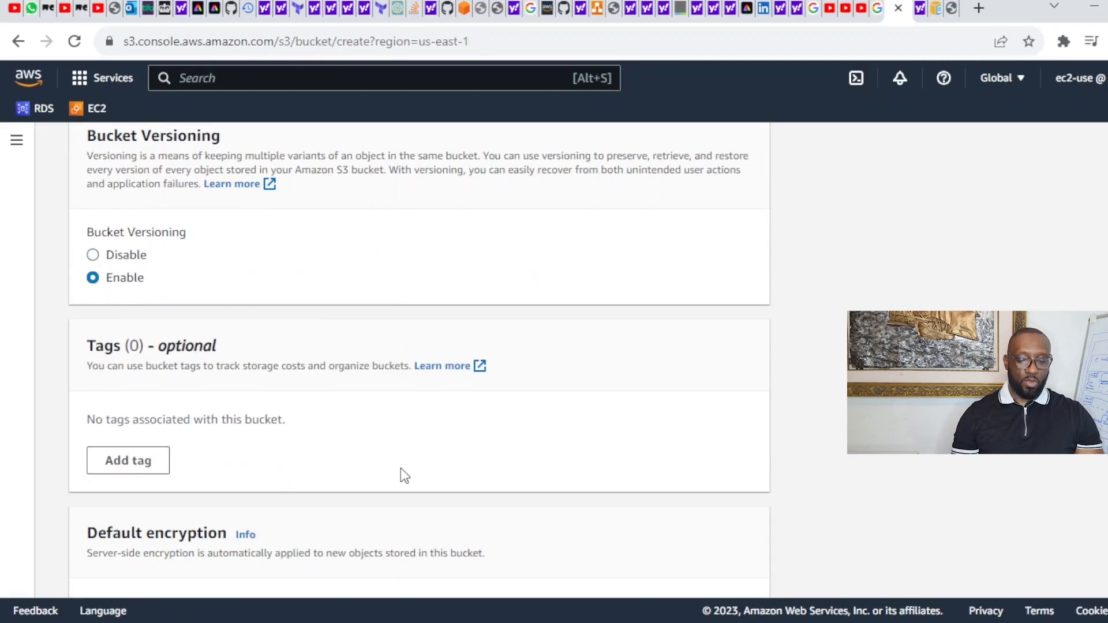
click(134, 460)
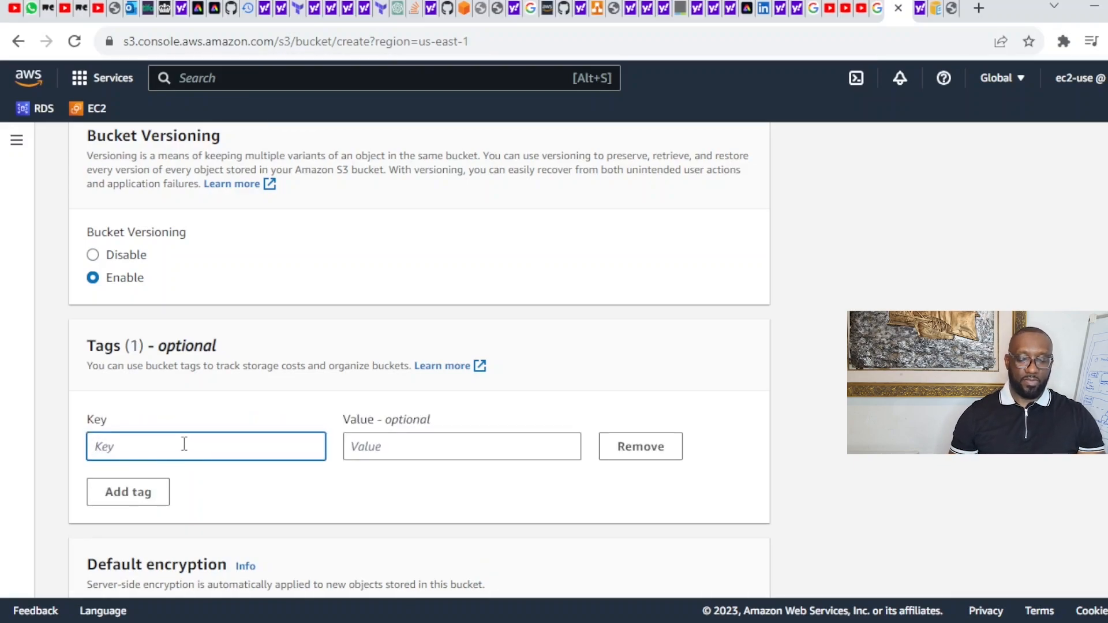
text(Name)
click(405, 446)
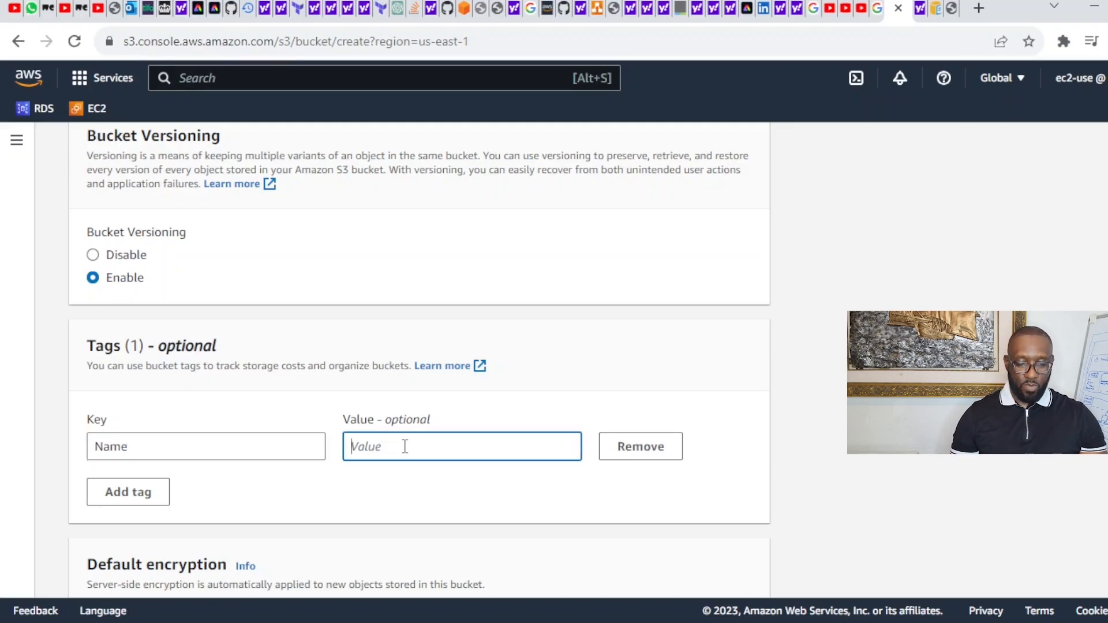
text(Te)
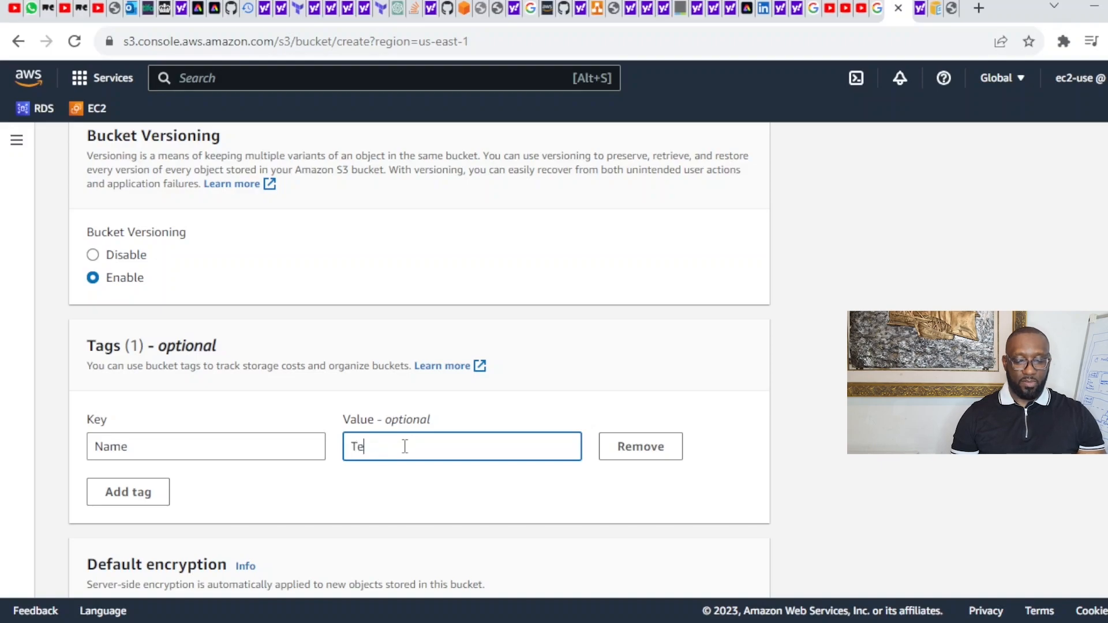
text(stBucket)
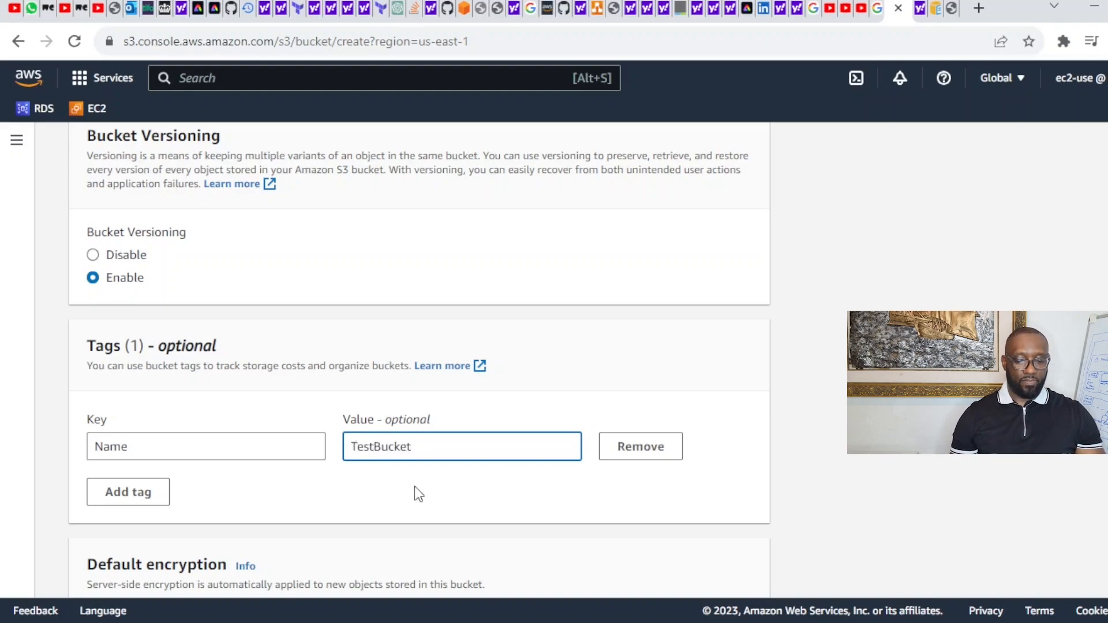
click(362, 503)
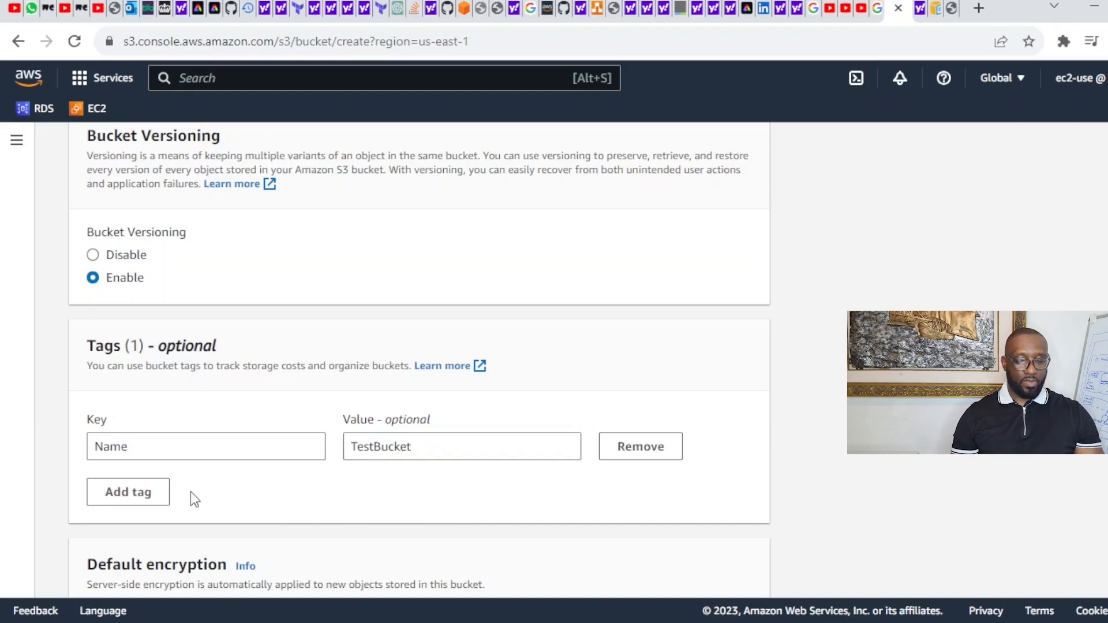
click(142, 494)
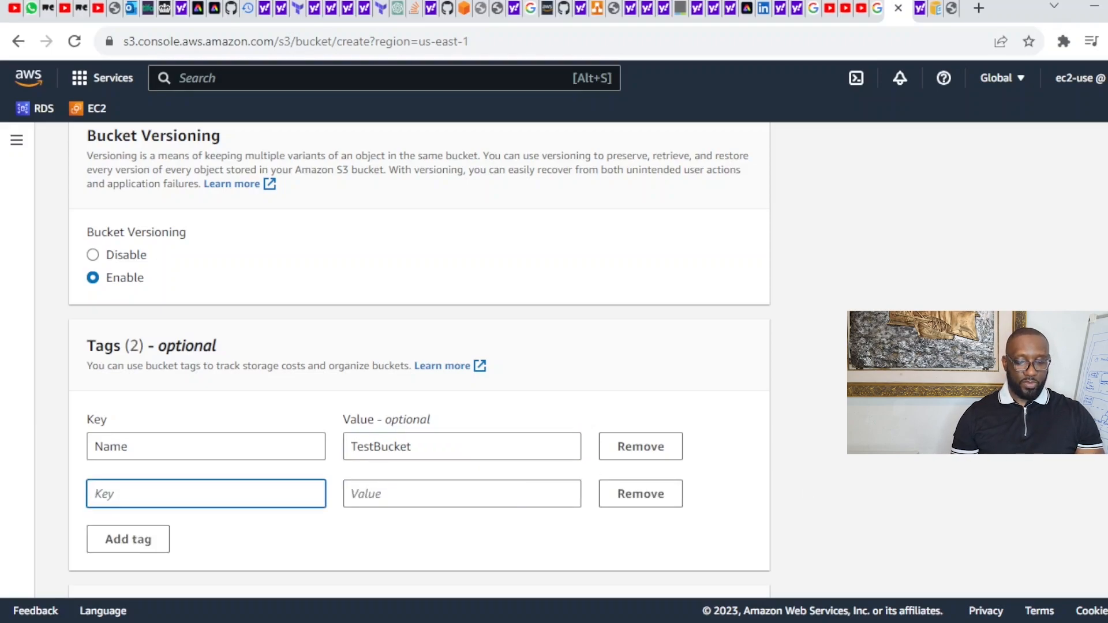
scroll(419, 361, down, 6)
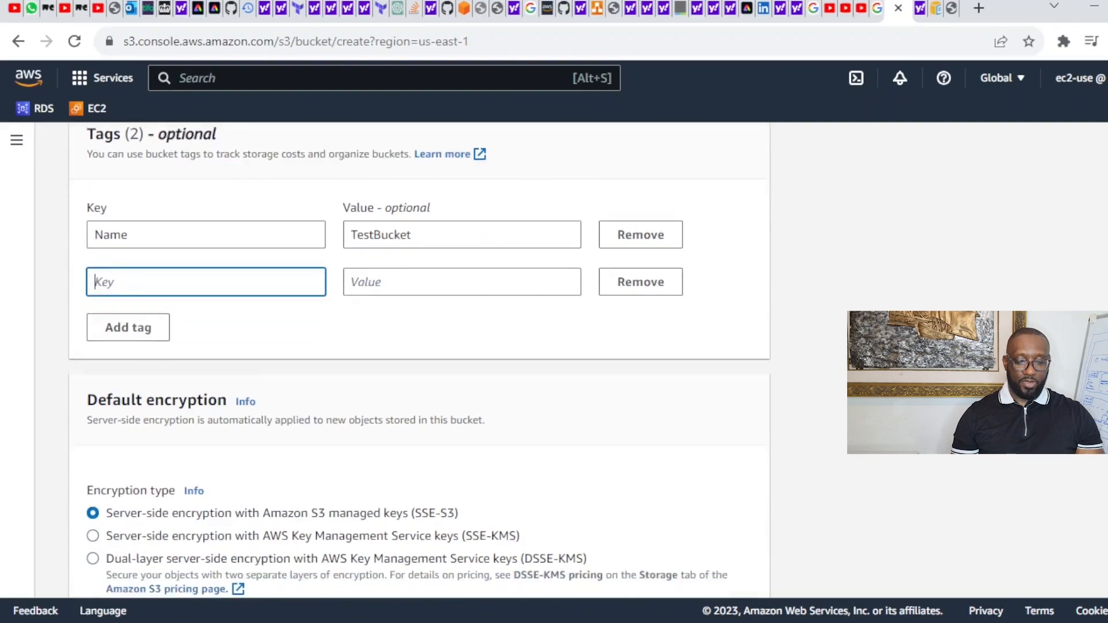
scroll(174, 308, down, 1)
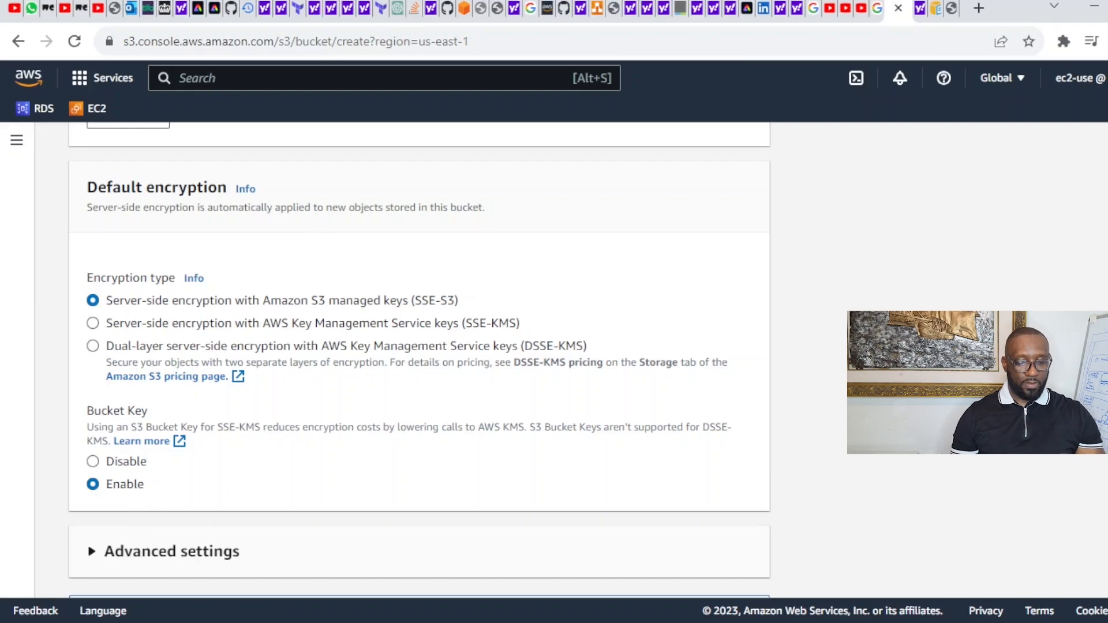
scroll(530, 504, down, 3)
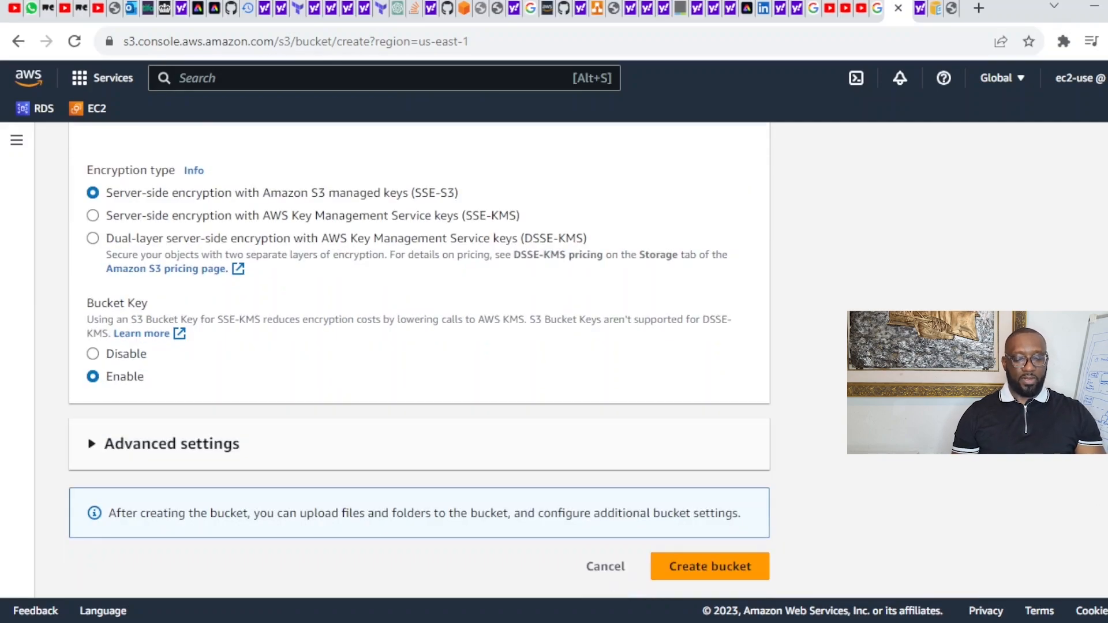
Step: Remove the empty second tag and submit, which rejects TestBucket00000 for its uppercase letters
click(730, 565)
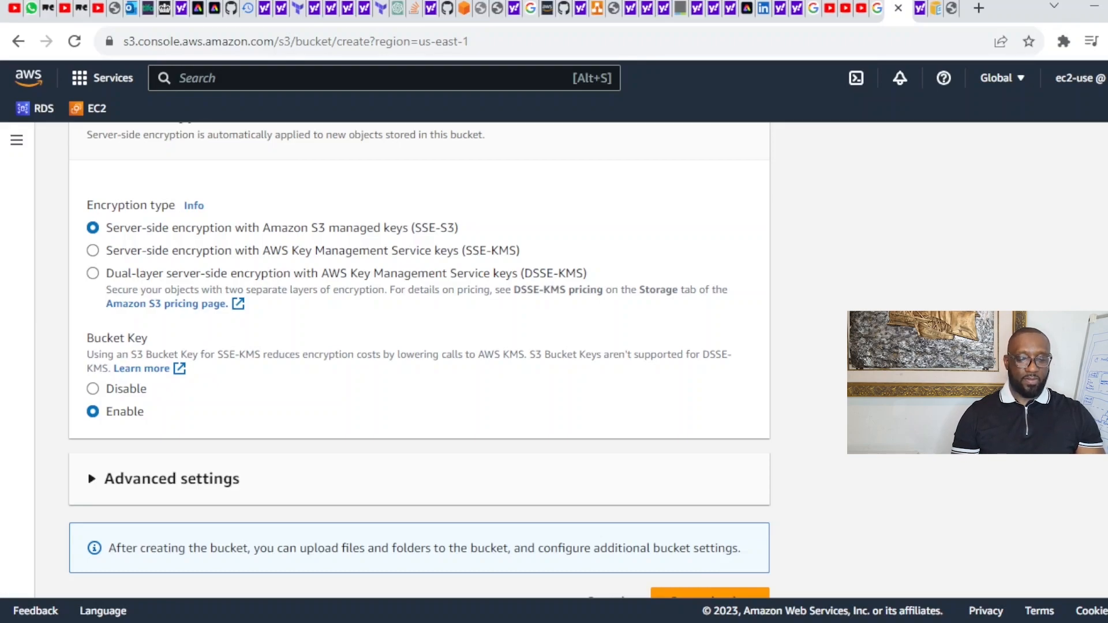
scroll(419, 364, down, 1)
scroll(419, 360, up, 10)
scroll(419, 360, down, 5)
scroll(668, 338, down, 5)
scroll(667, 338, up, 1)
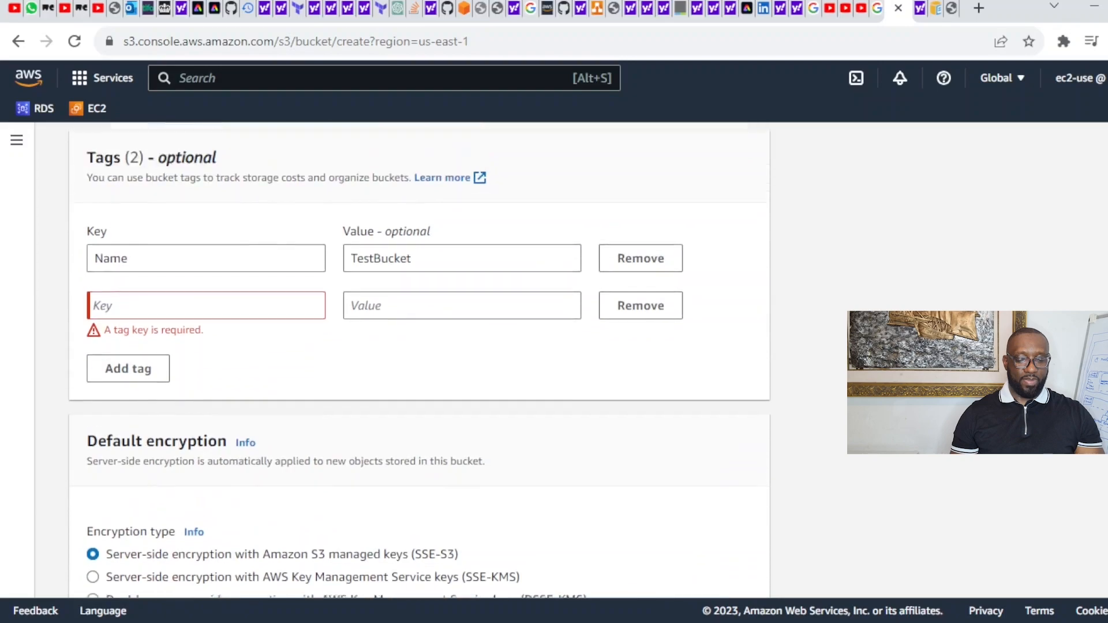
click(656, 325)
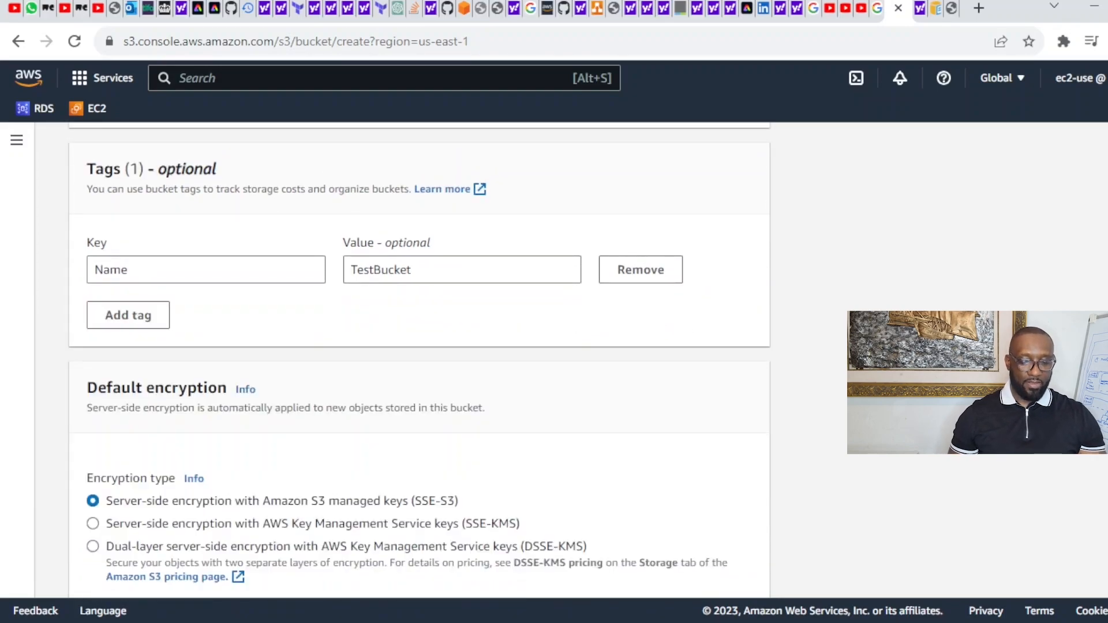
scroll(843, 577, down, 5)
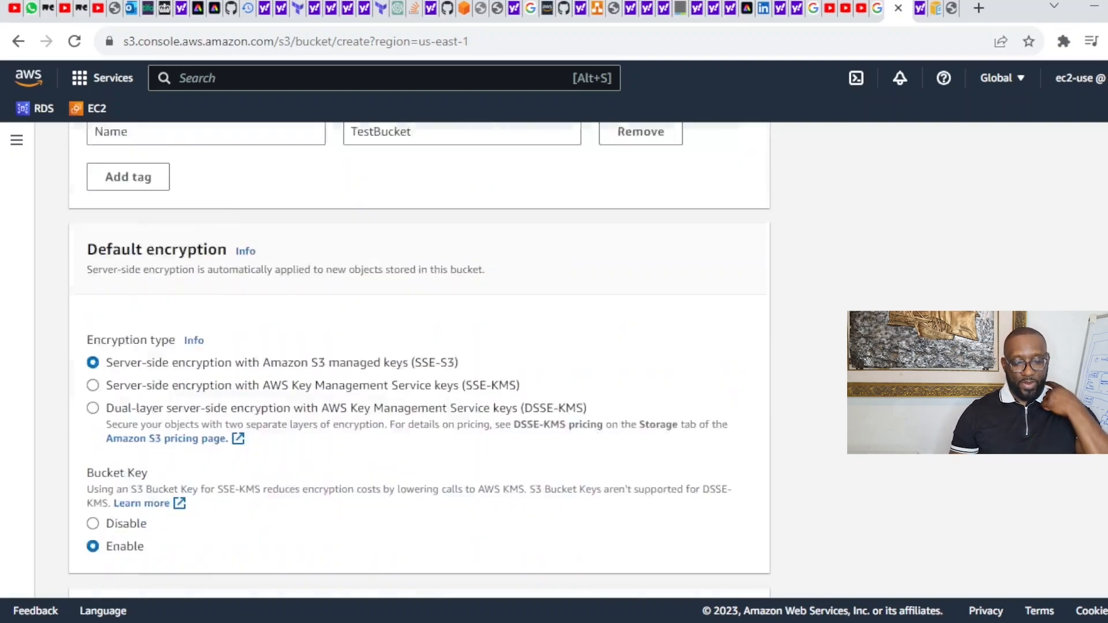
click(732, 565)
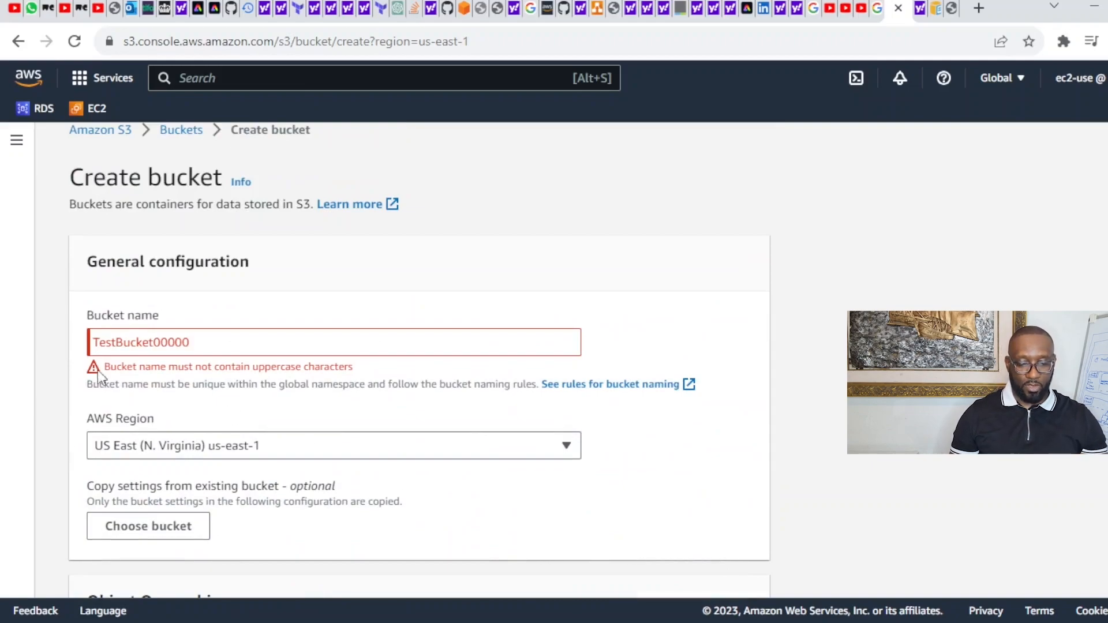
Step: Lowercase the bucket name to testbucket00000 and retry Create bucket
click(100, 341)
key(BackSpace)
text(t)
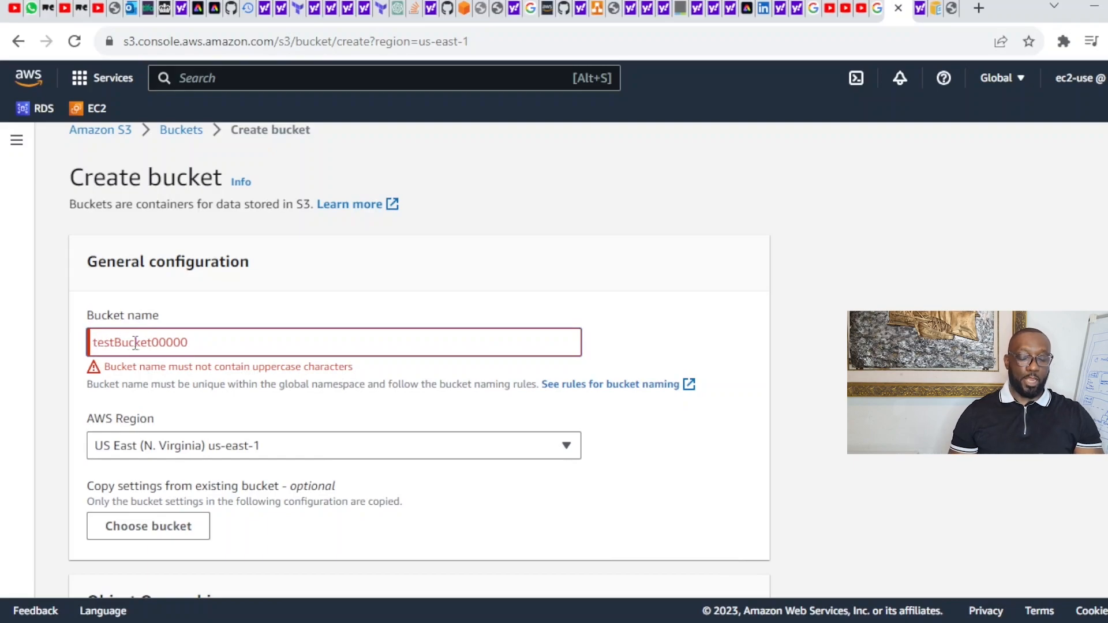
click(122, 342)
key(BackSpace)
text(b)
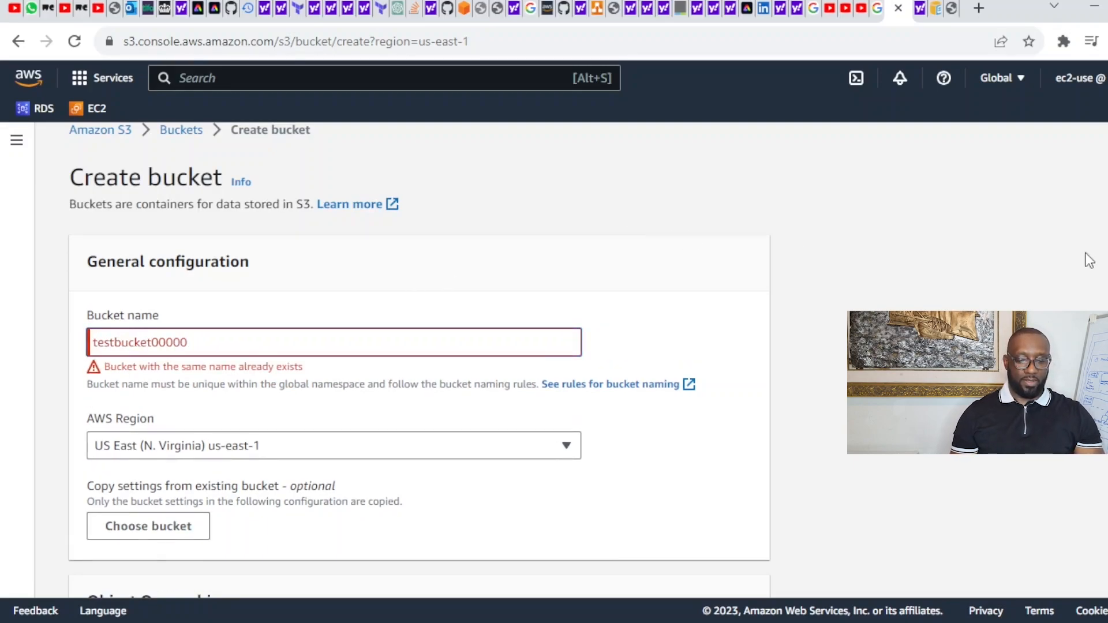
scroll(419, 358, down, 20)
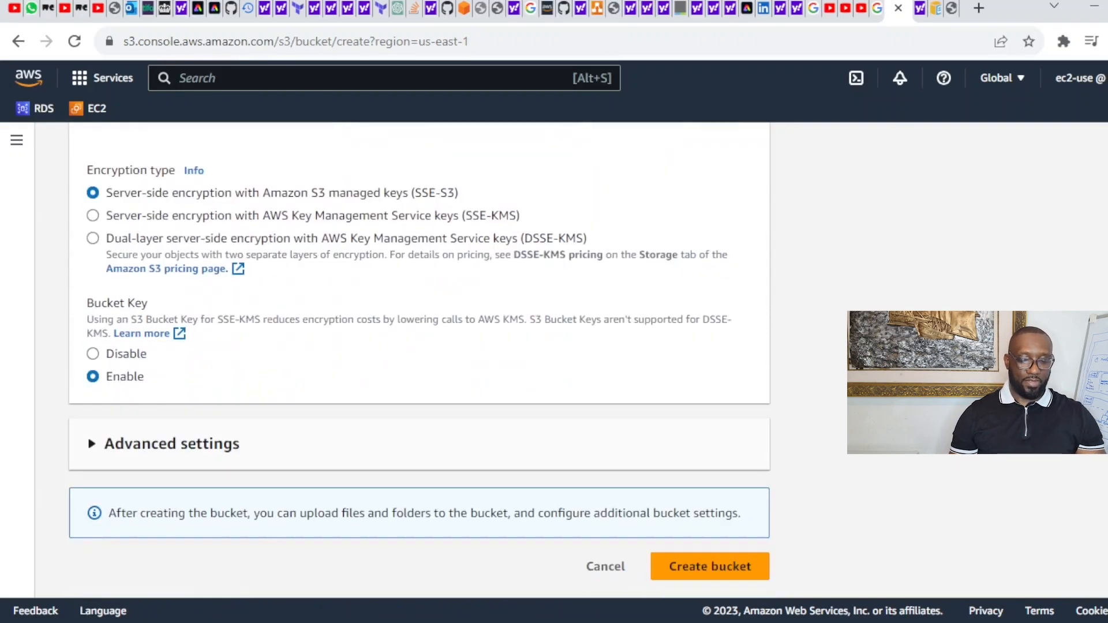
click(709, 569)
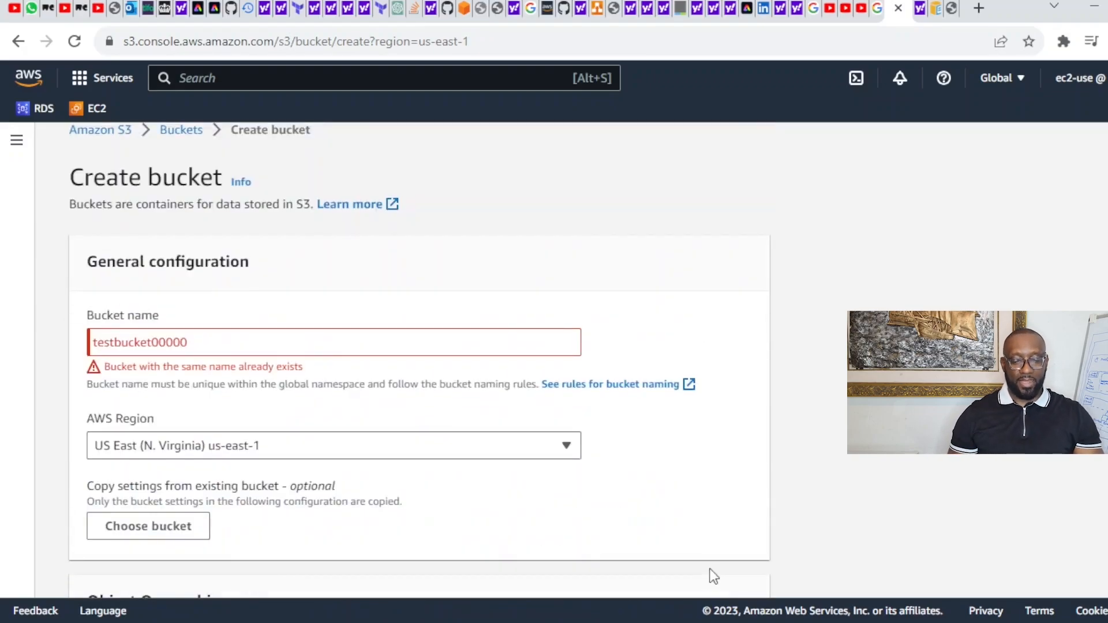
Step: Change the bucket name to testbucket-dele
click(154, 342)
click(204, 340)
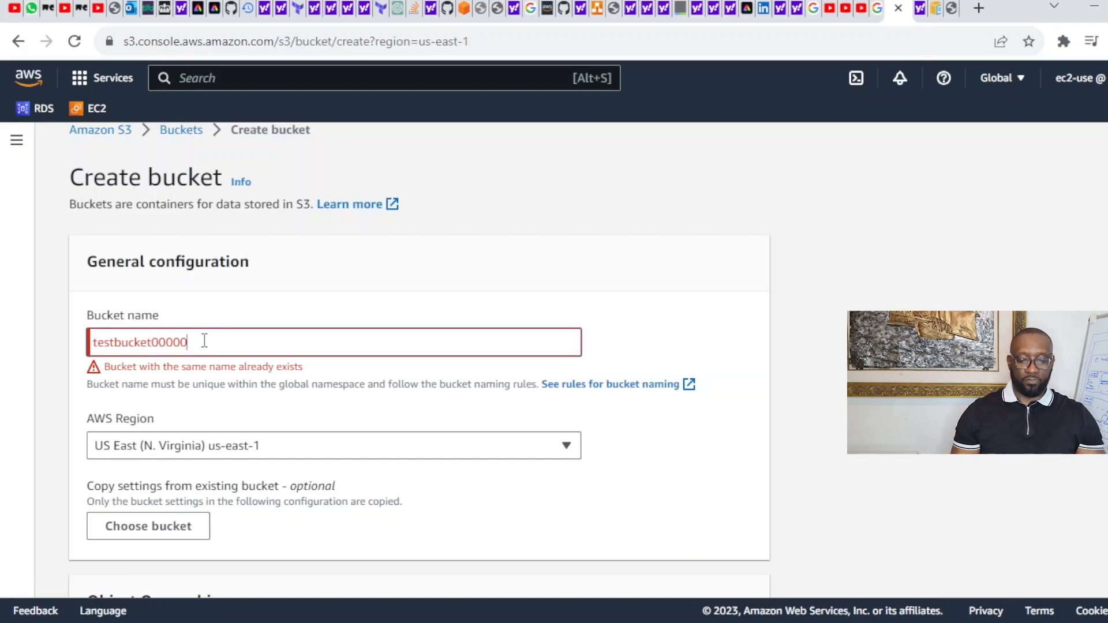
text(00)
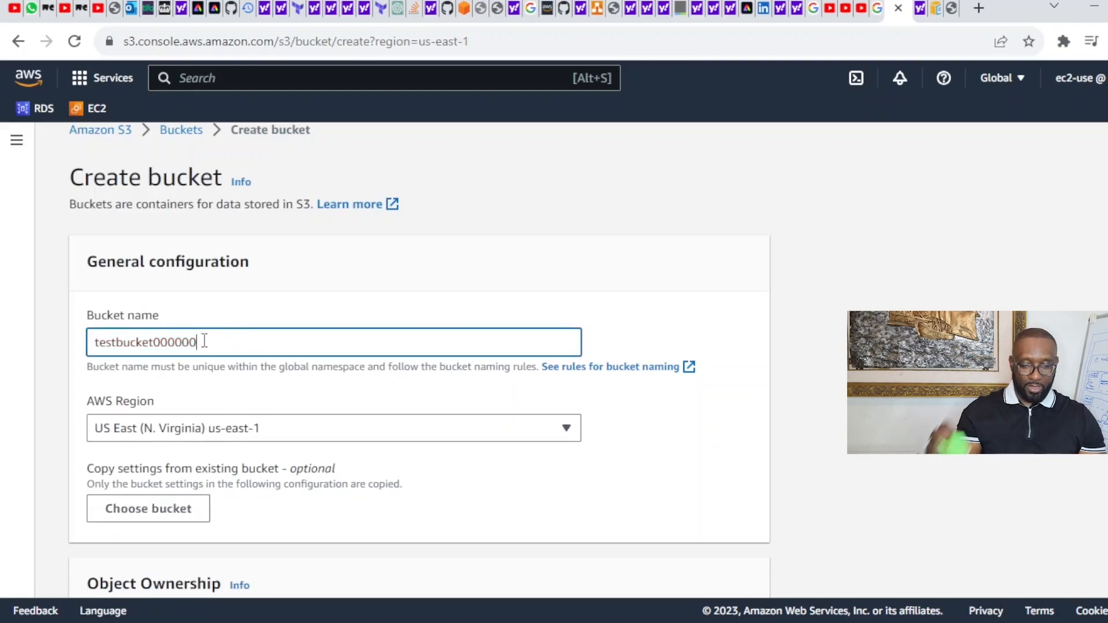
text(000)
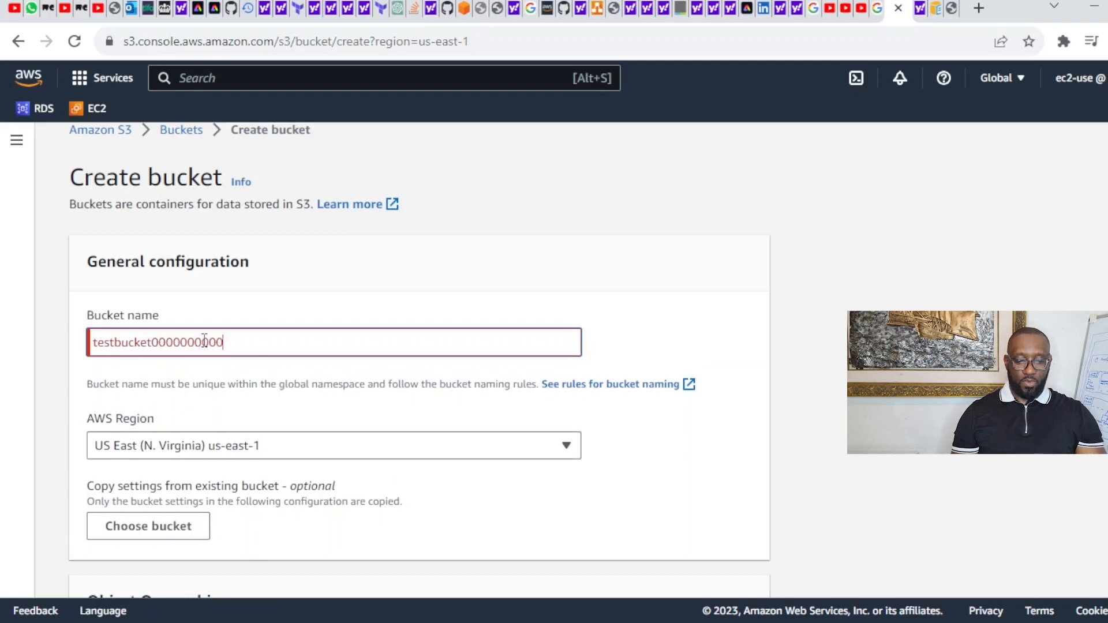
key(BackSpace)
key(BackSpace)
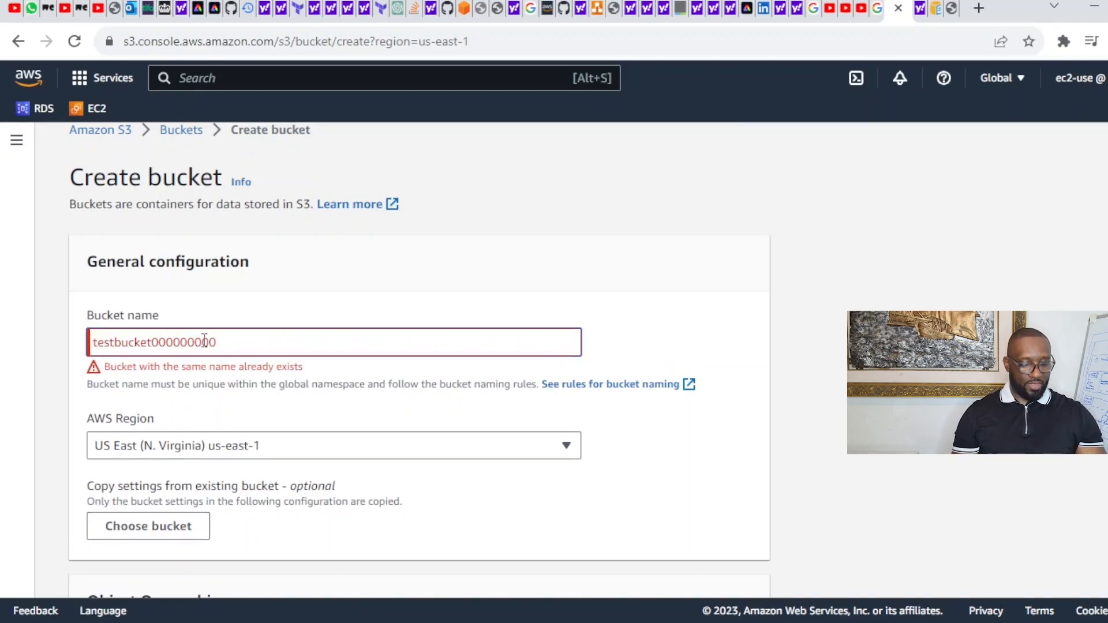
key(BackSpace)
key(BackSpace)
key(BackSpace)
key(BackSpace)
key(BackSpace)
key(BackSpace)
key(BackSpace)
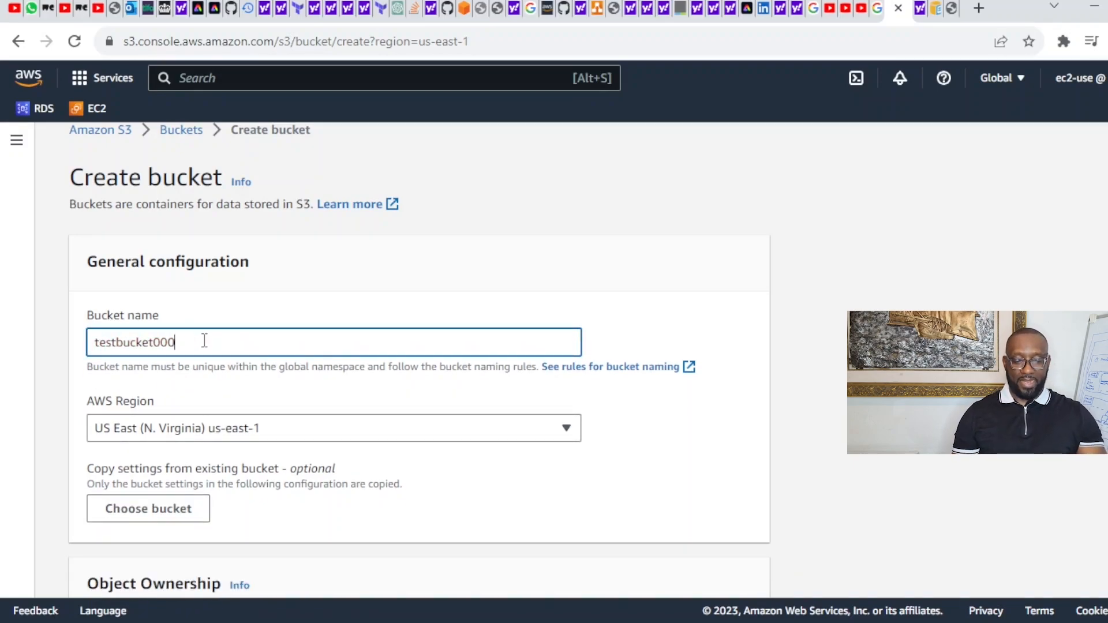
key(BackSpace)
text(-)
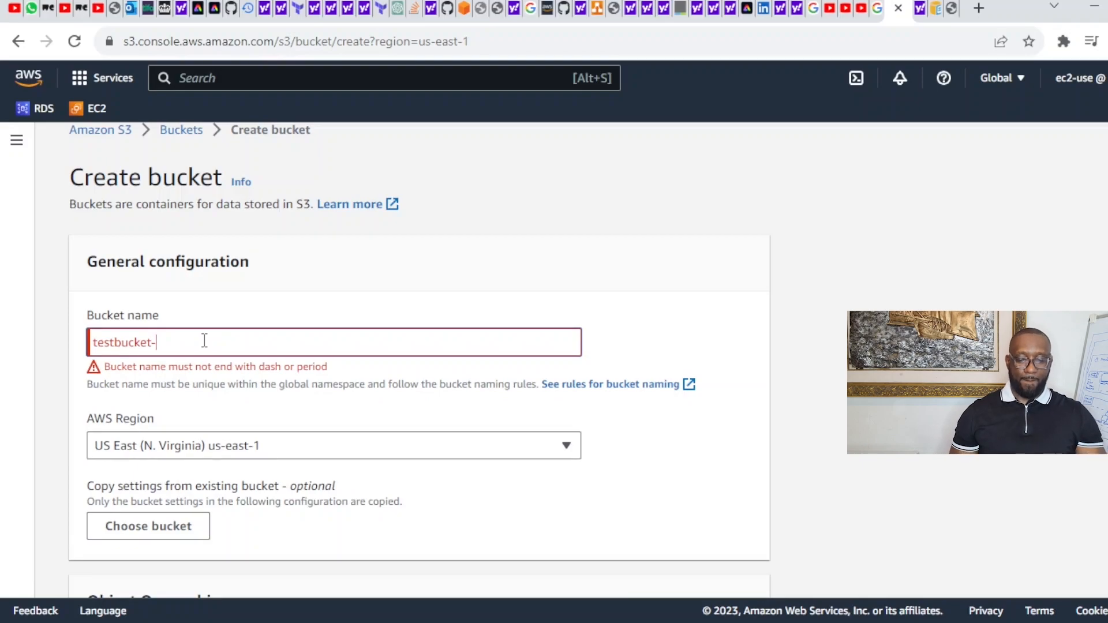
text(dele)
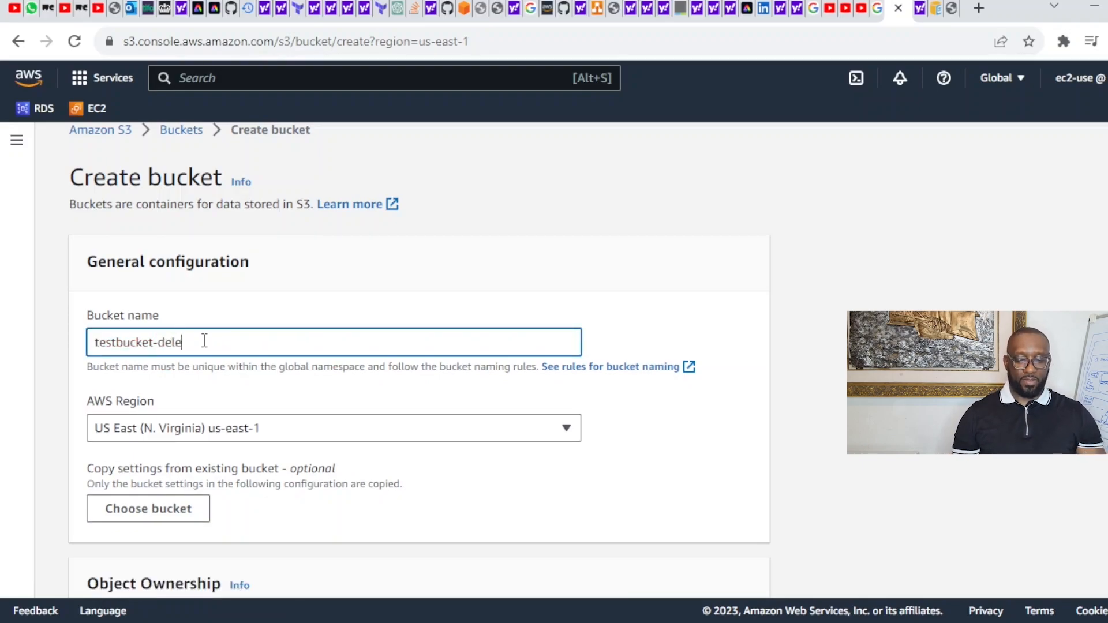
click(675, 277)
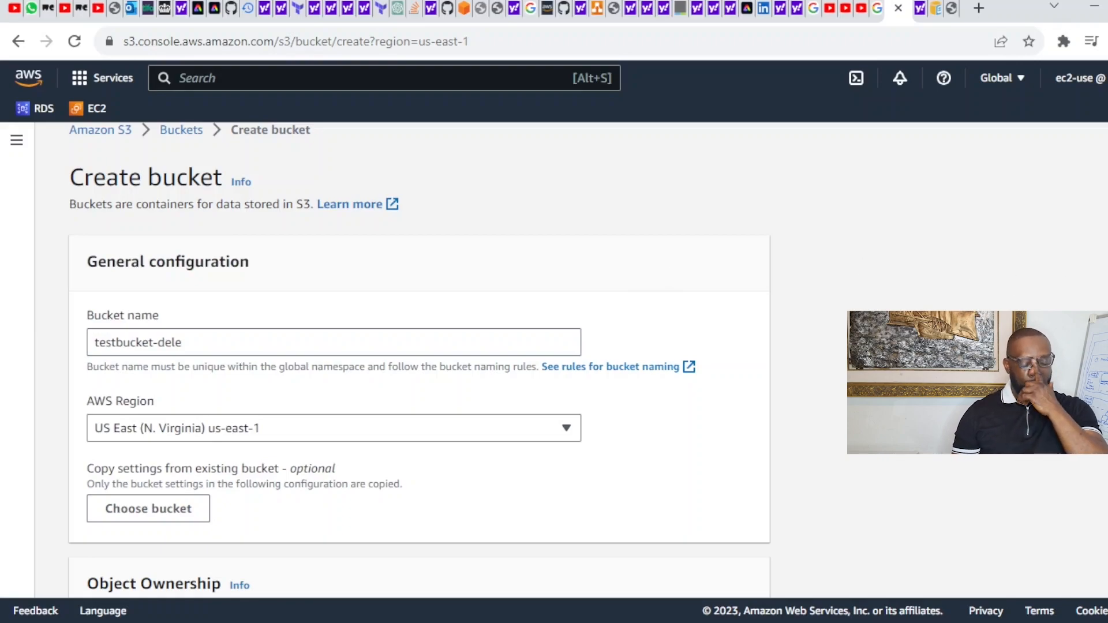
scroll(491, 231, down, 2)
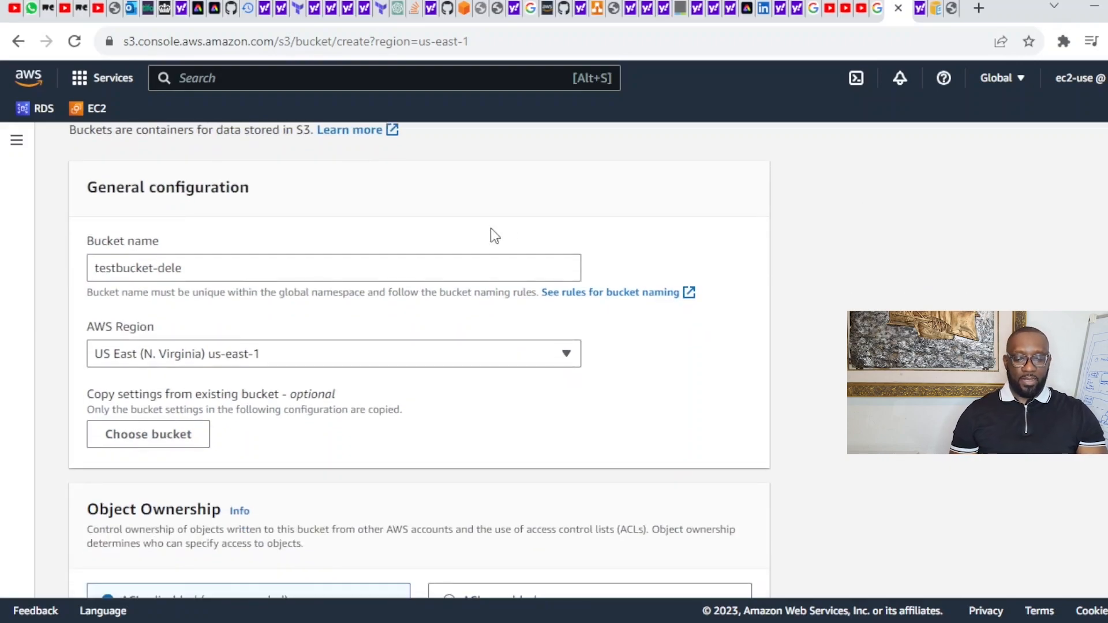
drag(202, 269, 75, 277)
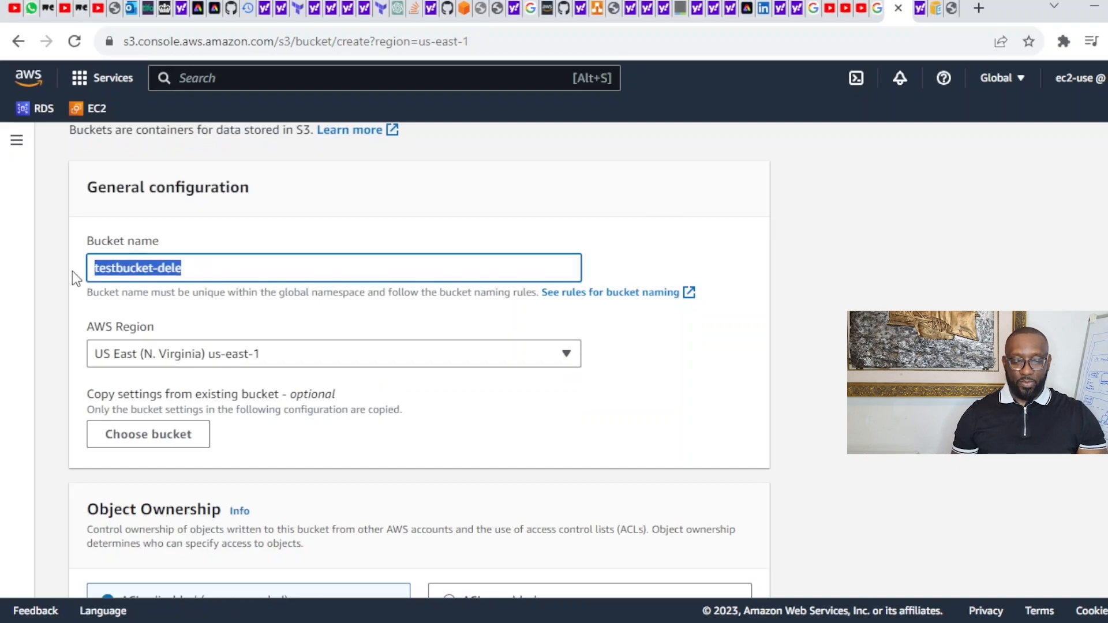
click(679, 239)
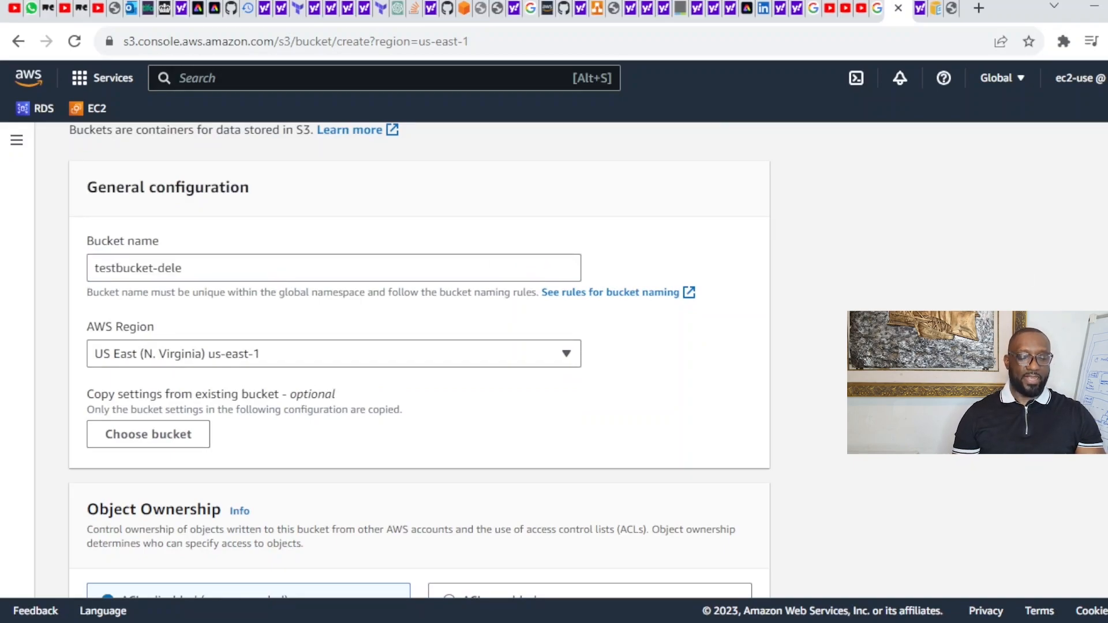
scroll(419, 358, down, 20)
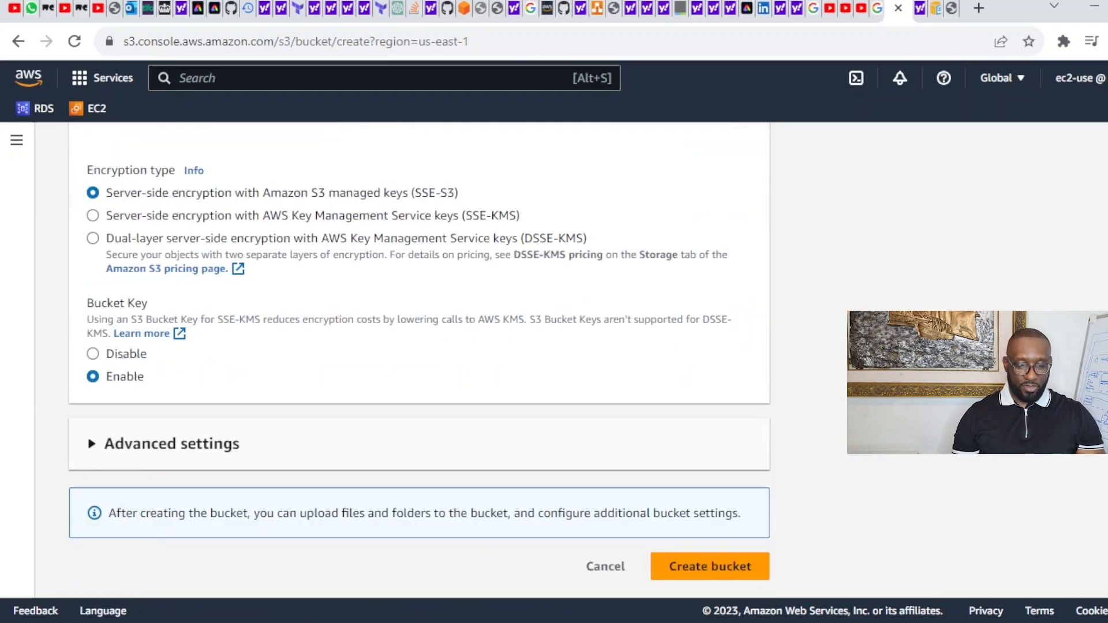
Step: Create testbucket-dele and confirm the Buckets list now shows 2 buckets in us-east-1
click(728, 575)
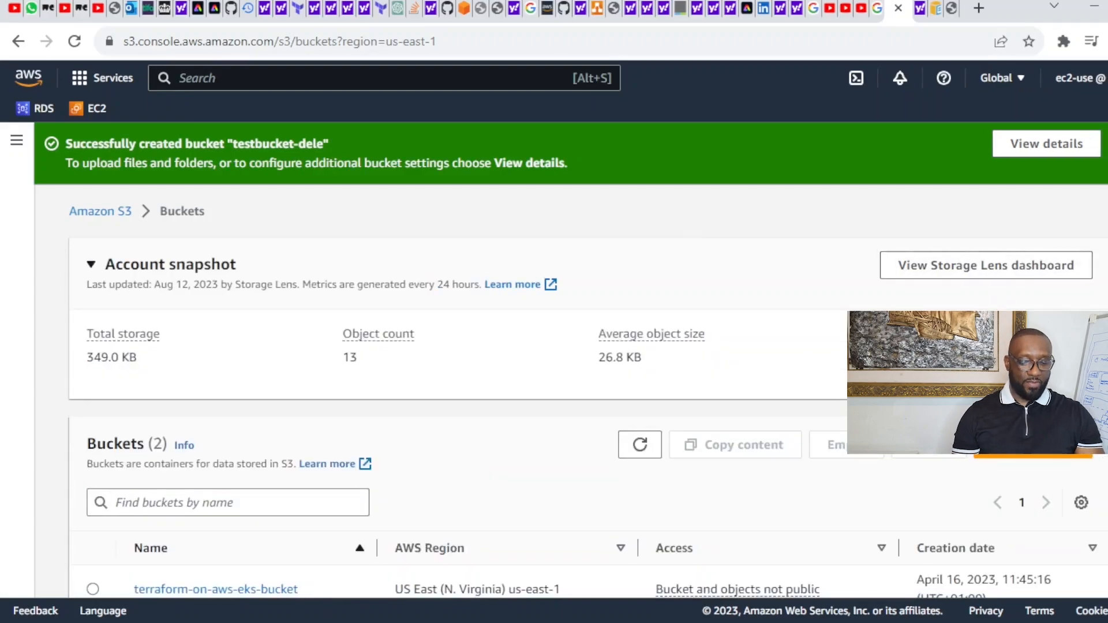
scroll(588, 393, down, 2)
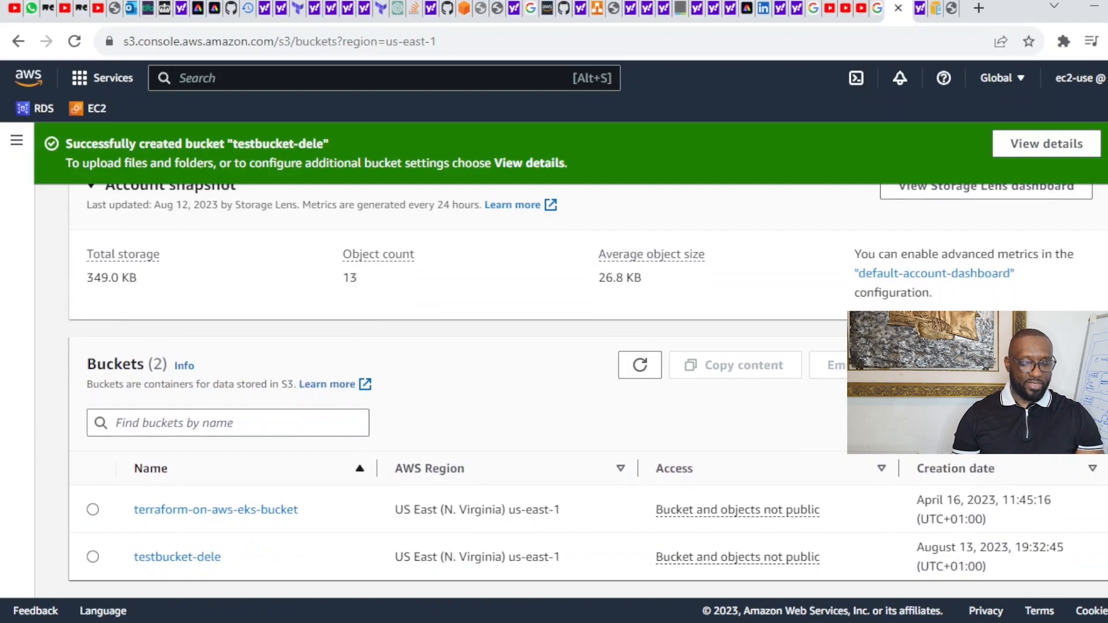
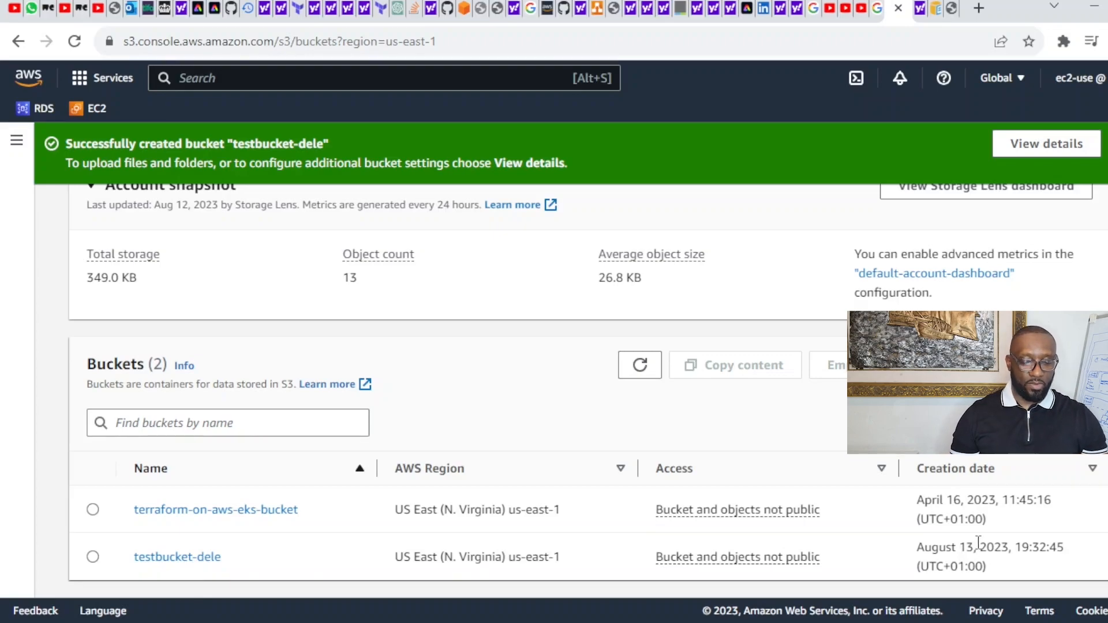
Step: Replace 'TestBucket' on README line 11 with testbucket-dele
scroll(588, 391, up, 2)
scroll(588, 391, down, 2)
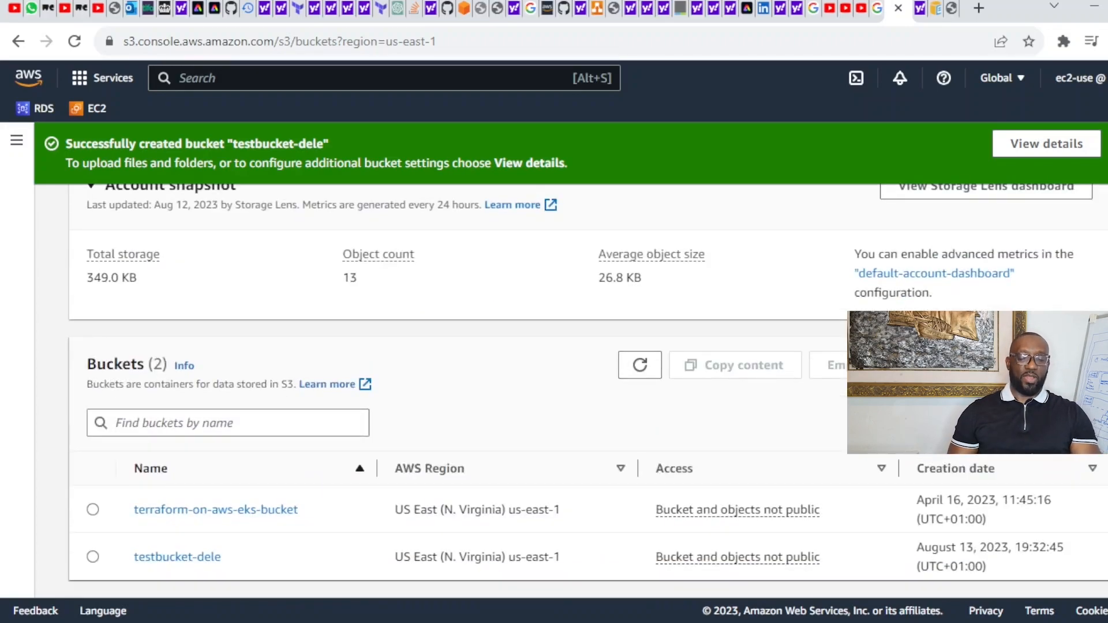
scroll(588, 391, up, 2)
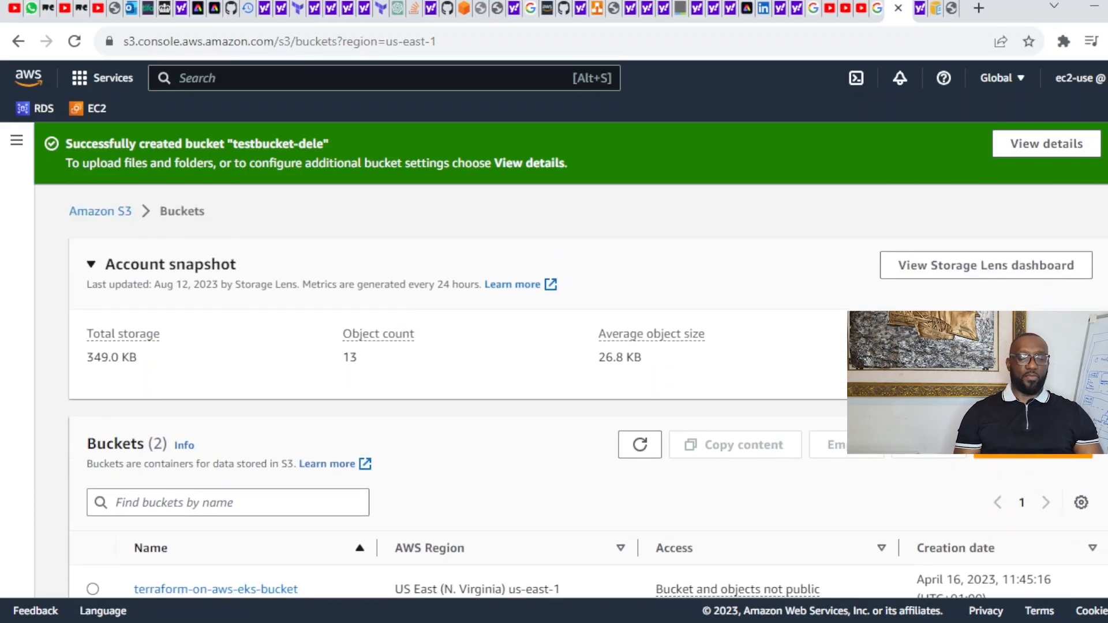
scroll(588, 391, down, 2)
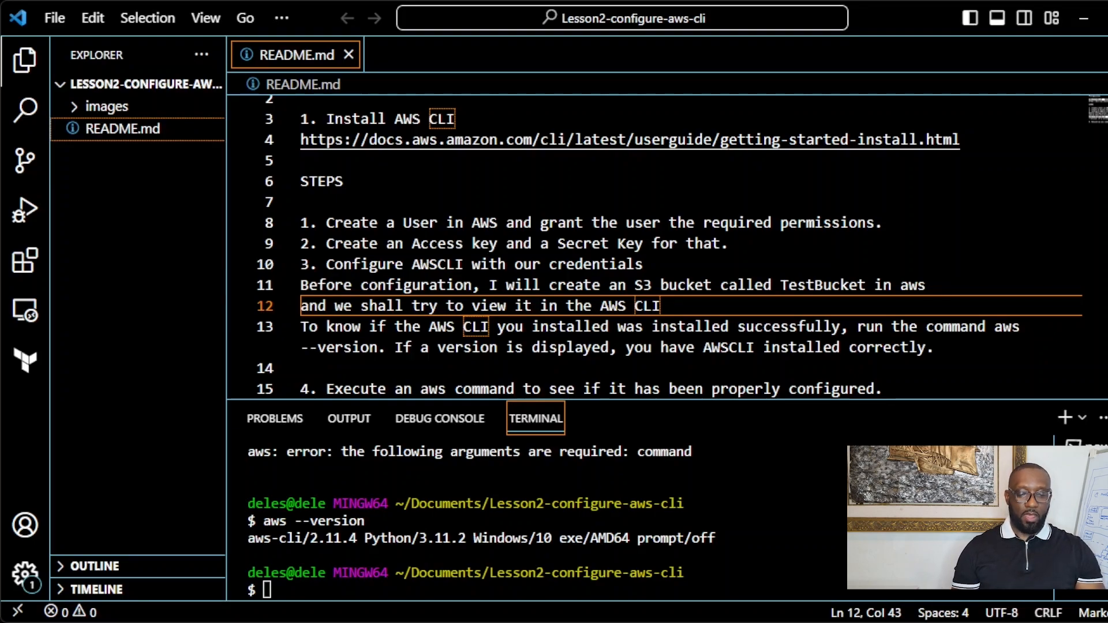
click(756, 568)
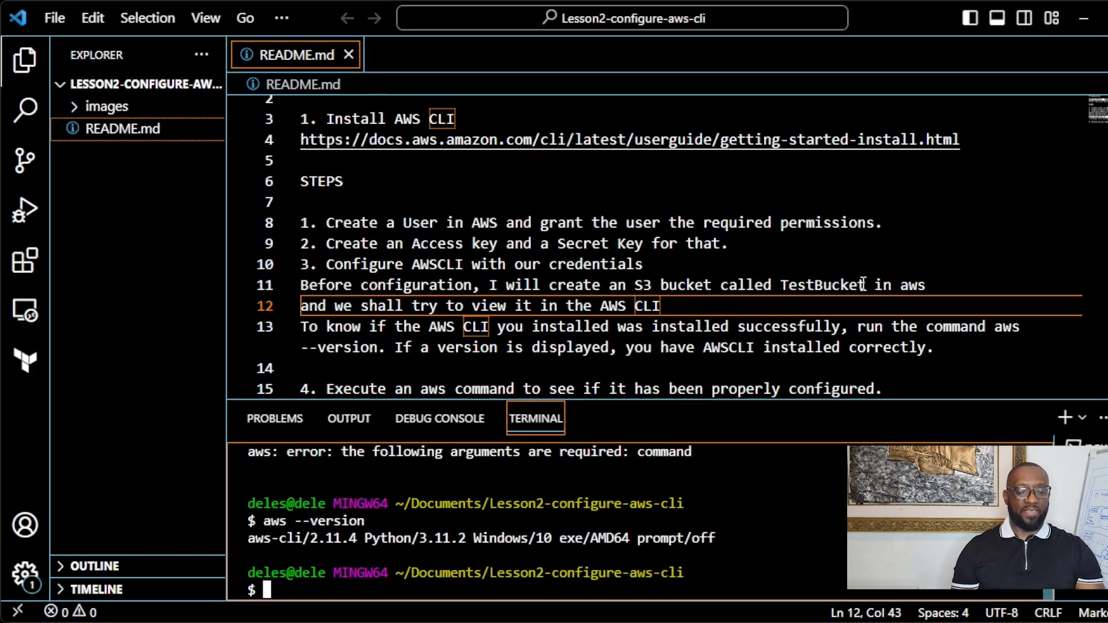
drag(863, 285, 784, 281)
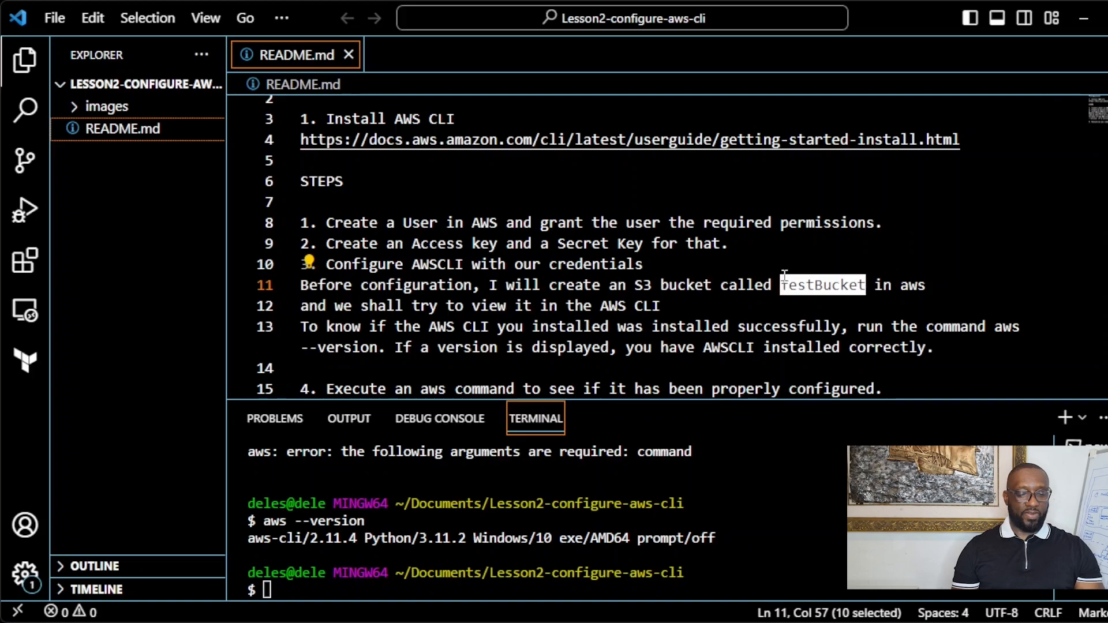
text(test)
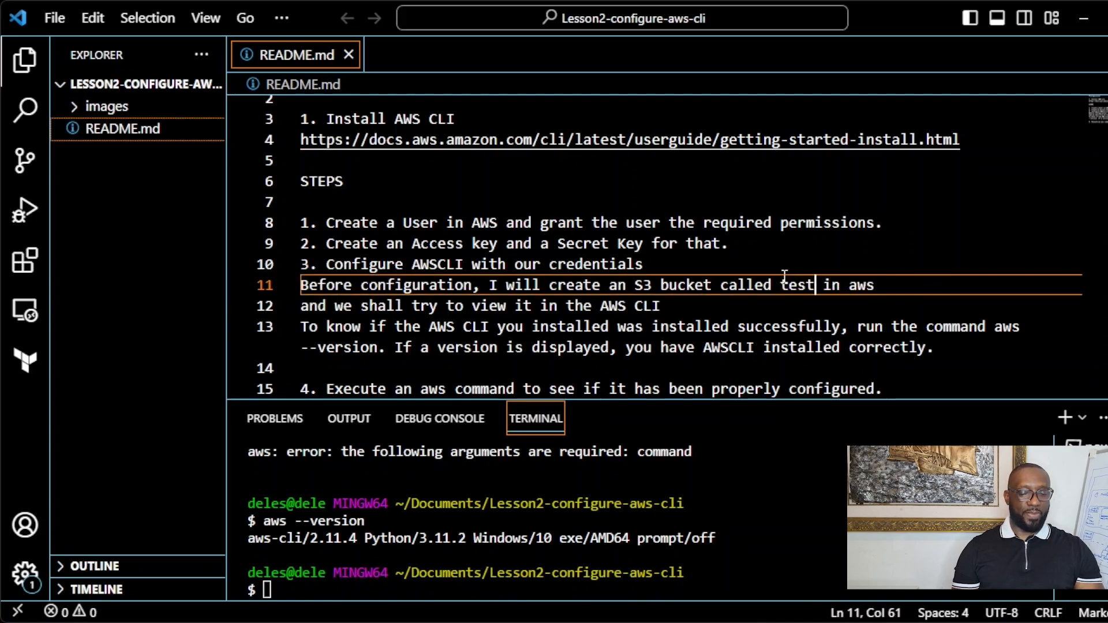
text(buck)
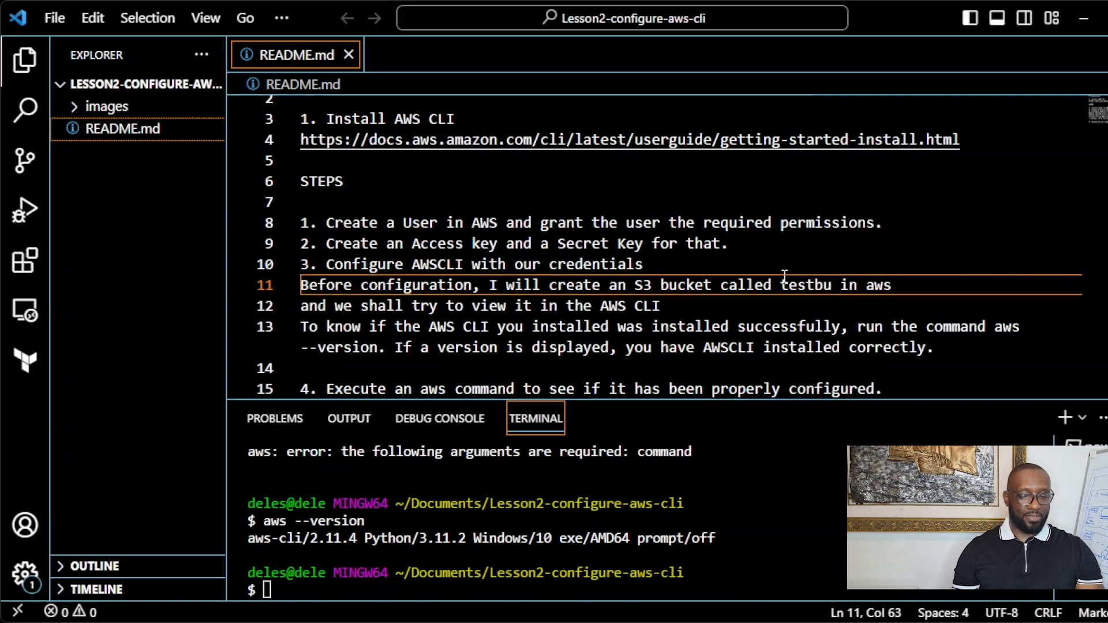
text(et-del)
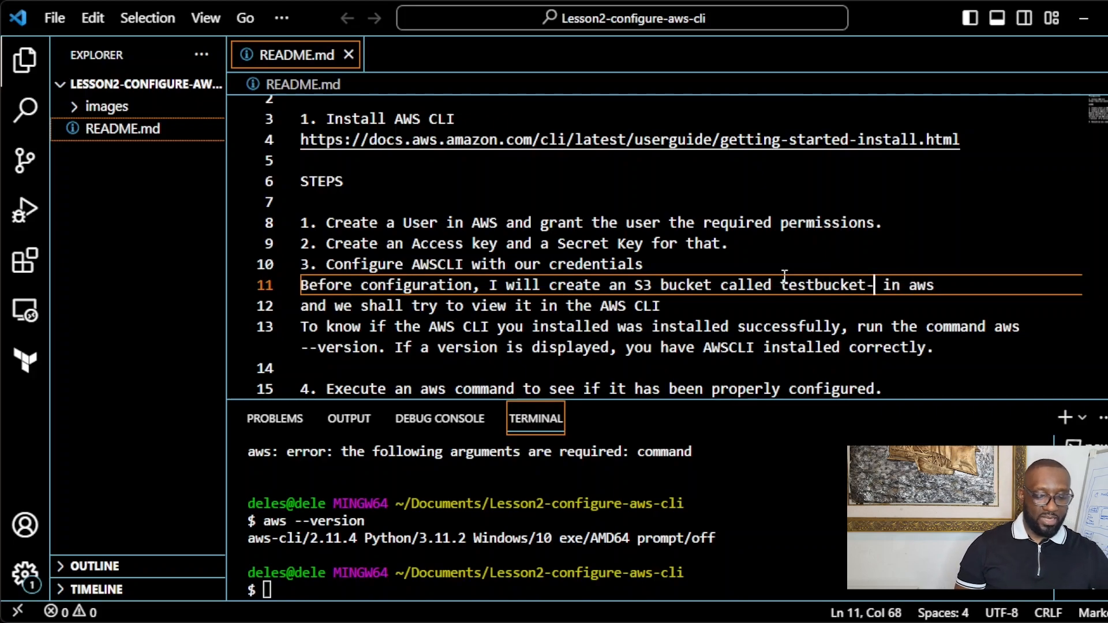
text(e)
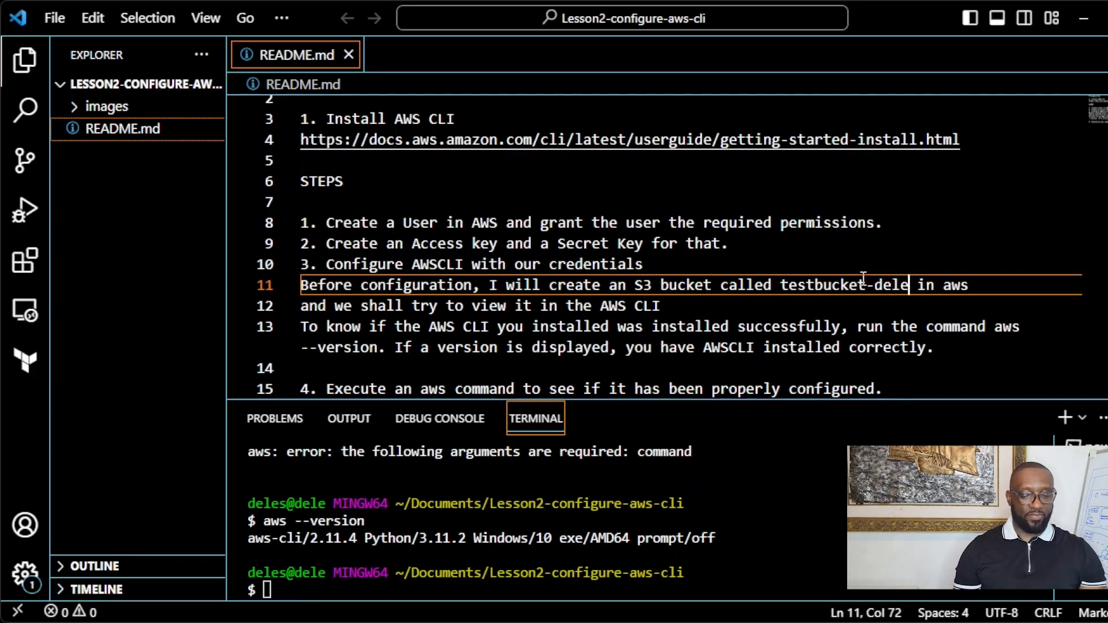
Step: Check the new bucket name and place the caret at the end of line 15
drag(909, 285, 781, 285)
click(861, 304)
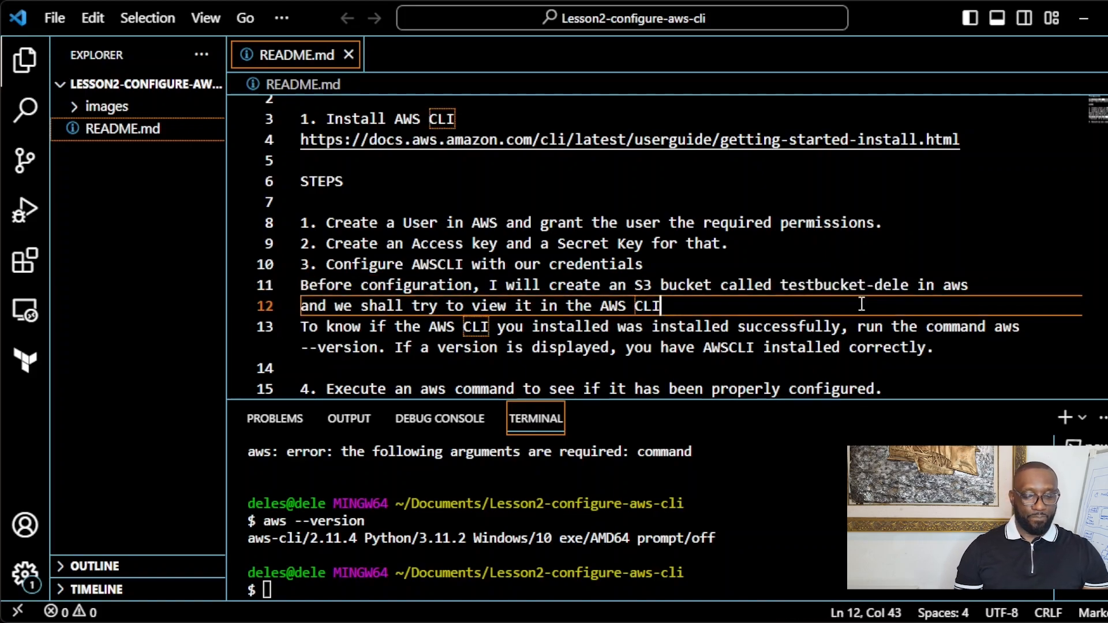
scroll(862, 304, down, 1)
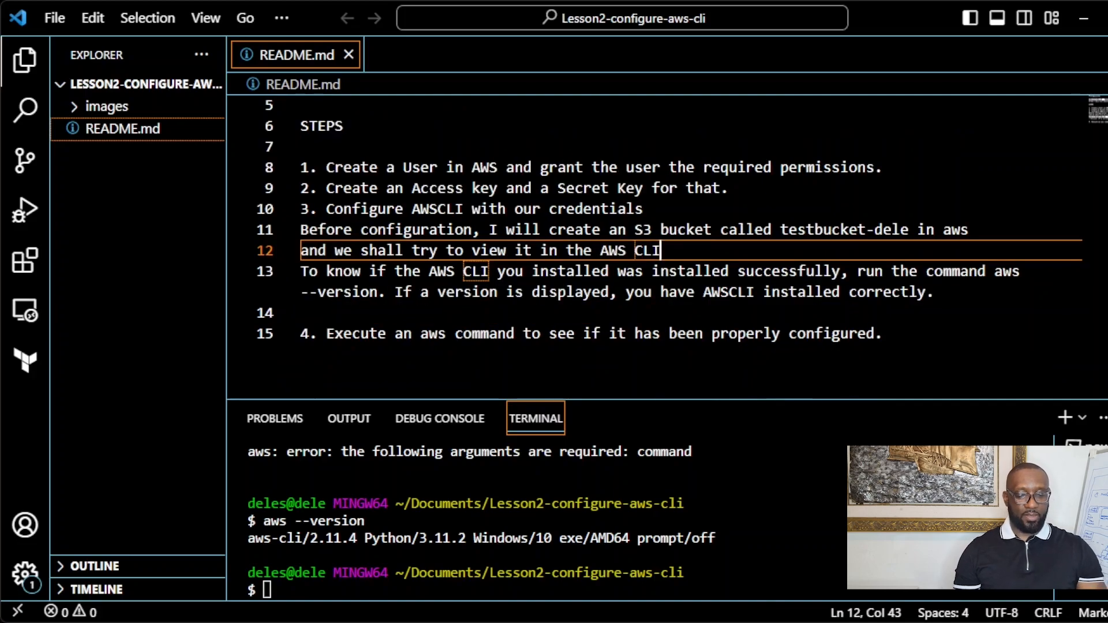
scroll(629, 254, down, 1)
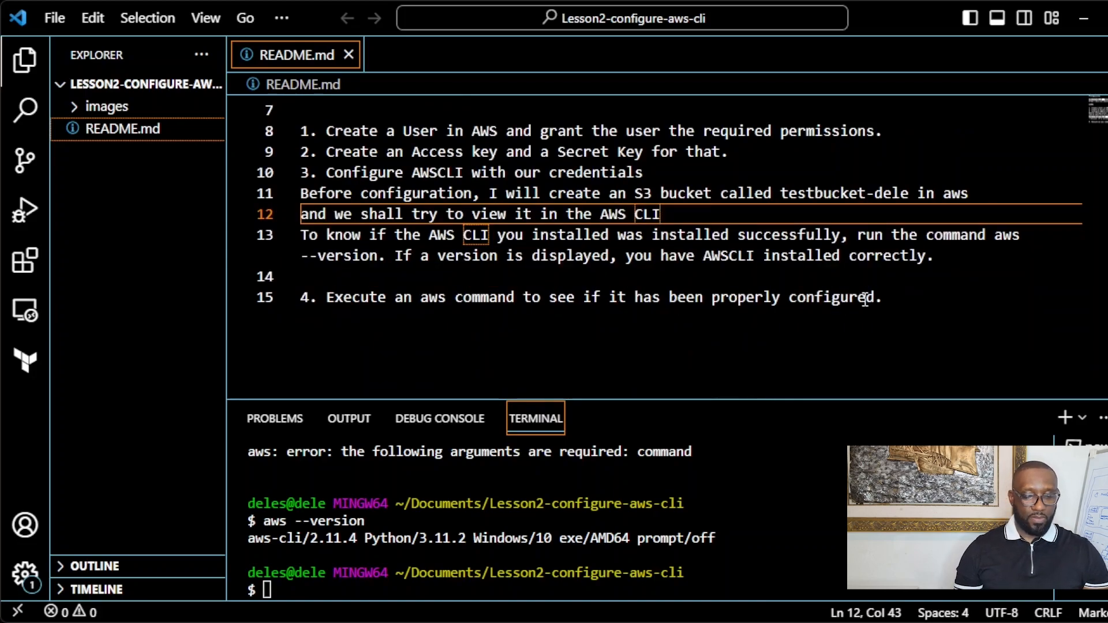
click(909, 303)
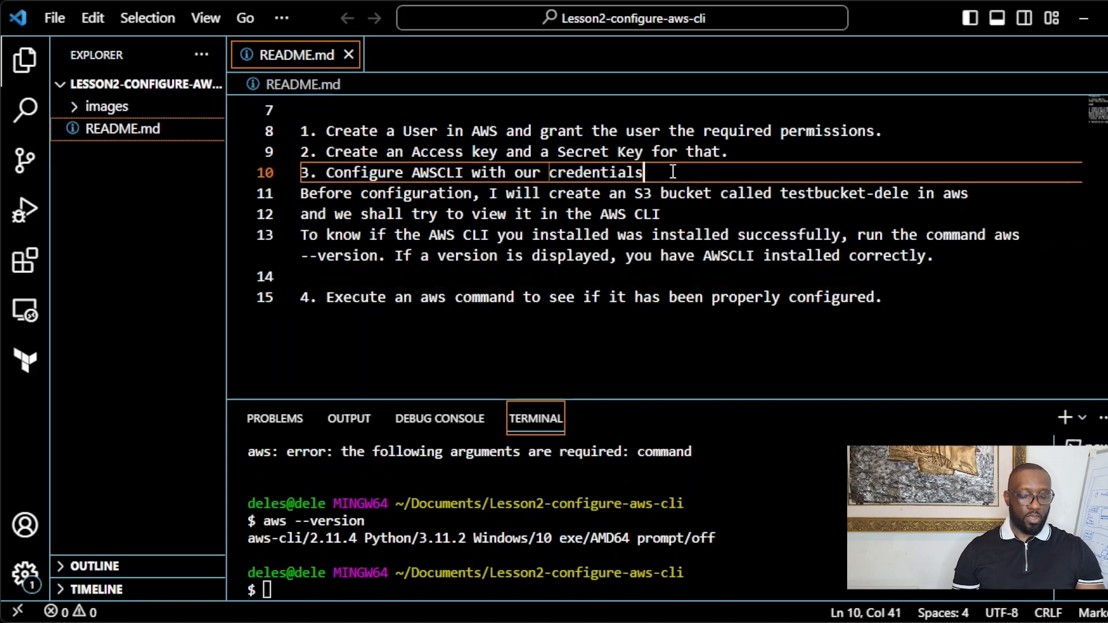
Step: Add a README line on aws configure: Access Key, Secret Access Key, region us-east-1, default output JSON
key(Return)
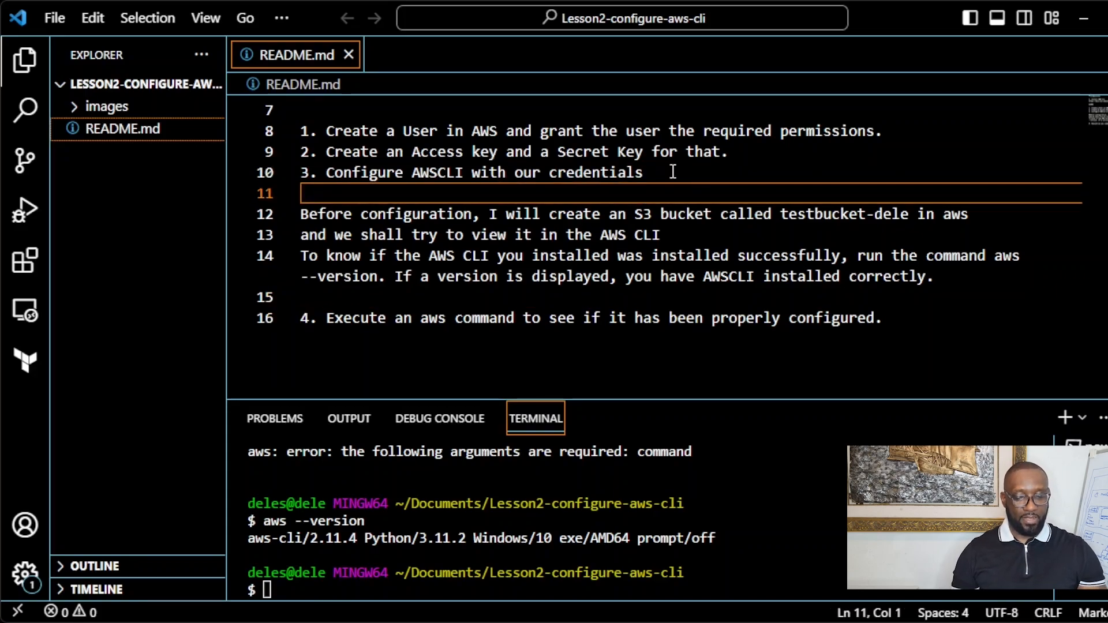
text(To )
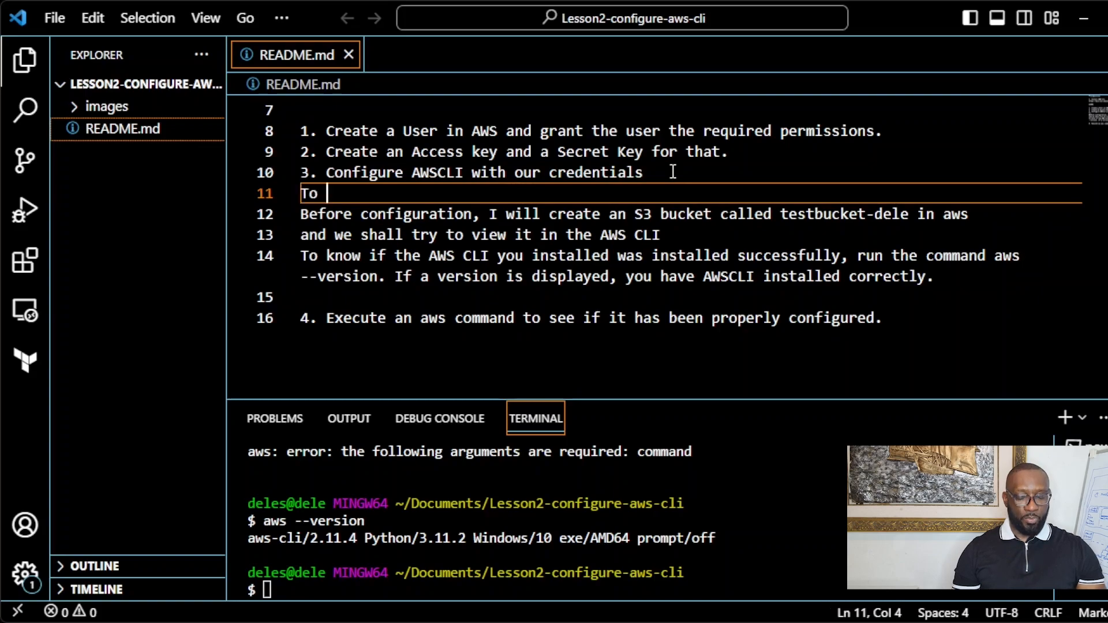
text(config)
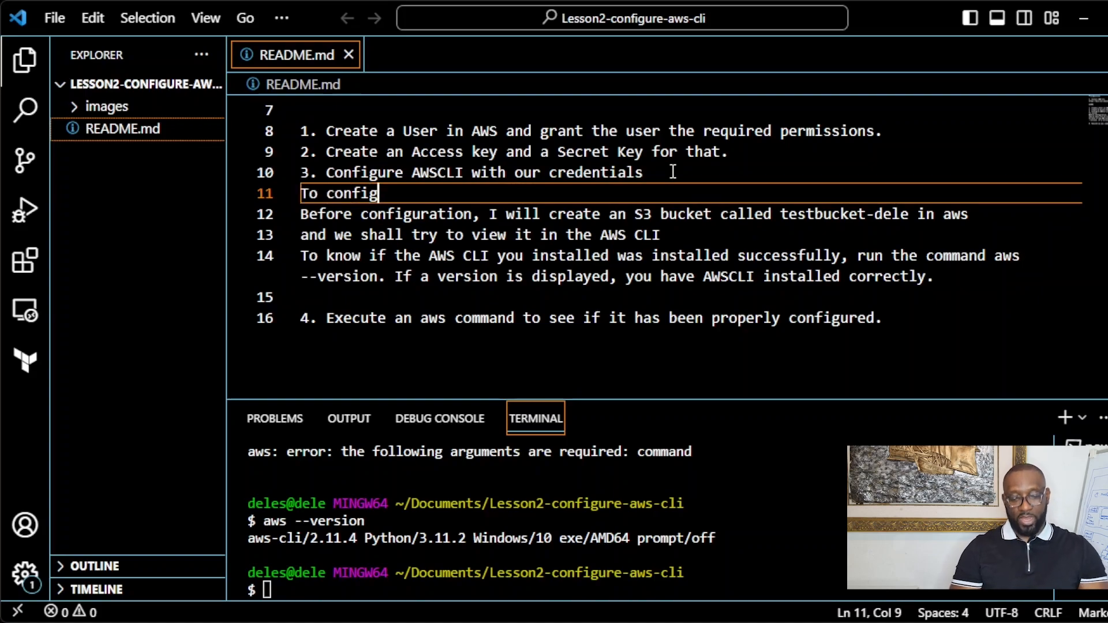
text(ure )
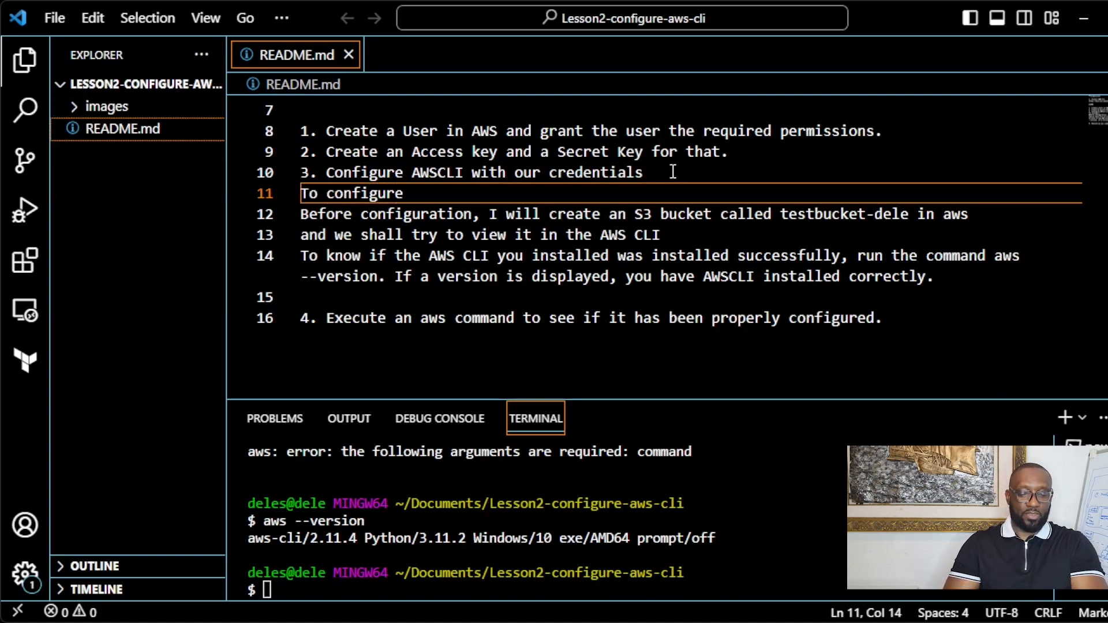
text(the AWS CLI)
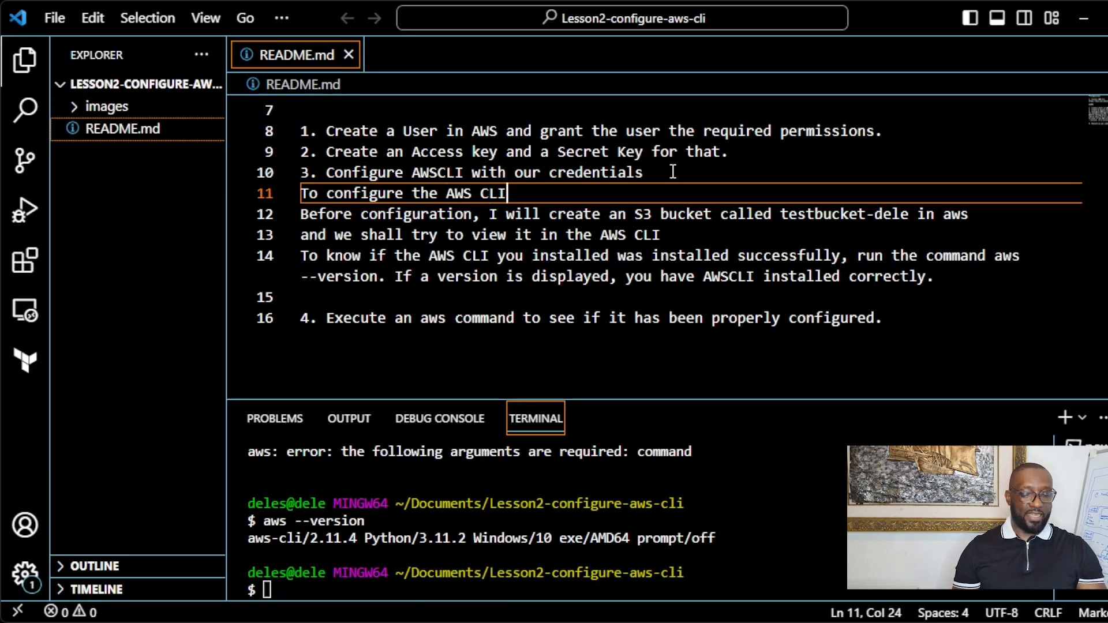
text( with our)
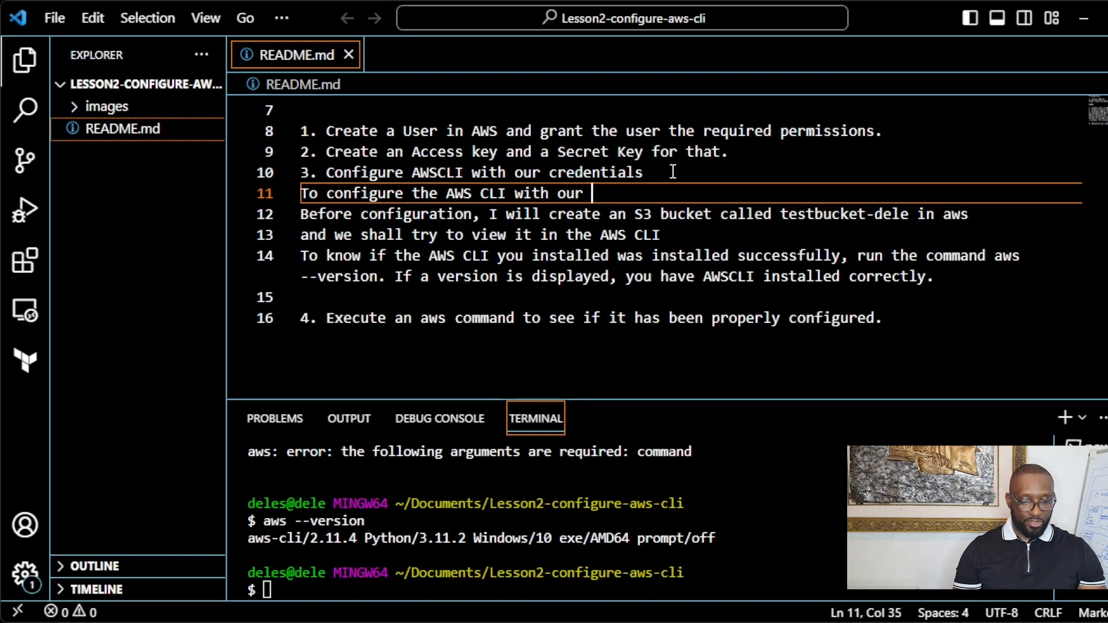
text(creden)
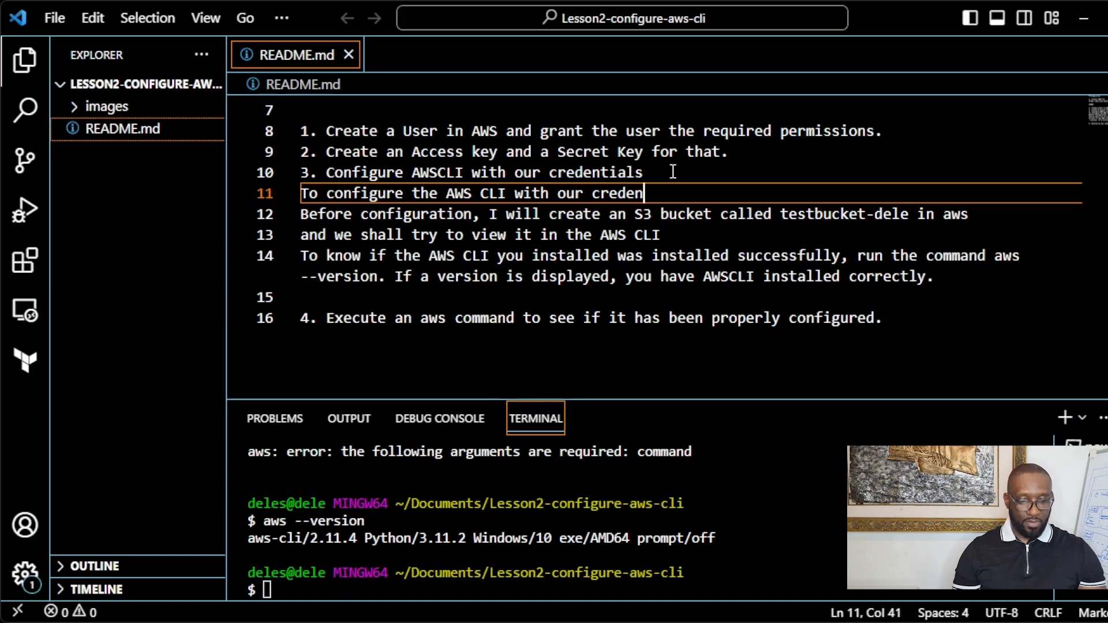
text(tials)
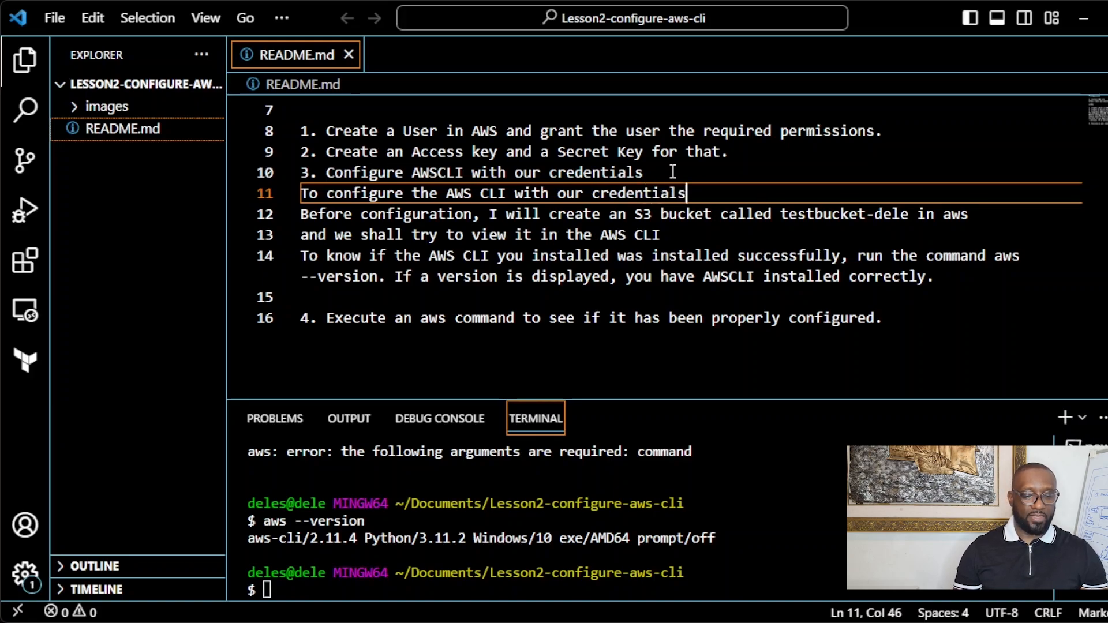
text(, we )
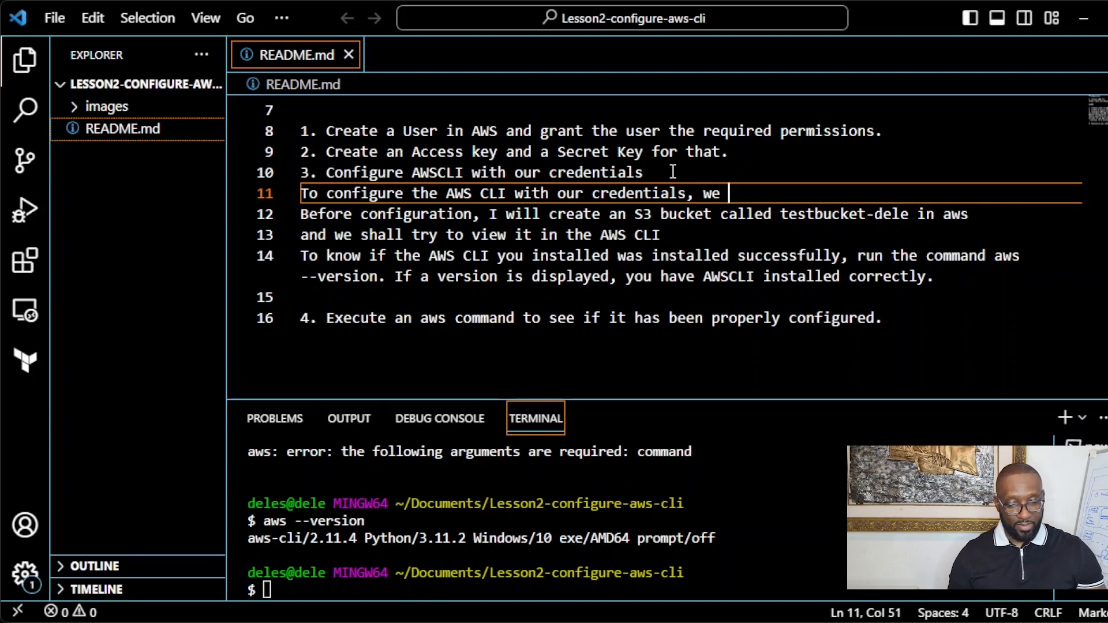
text(shall run the co)
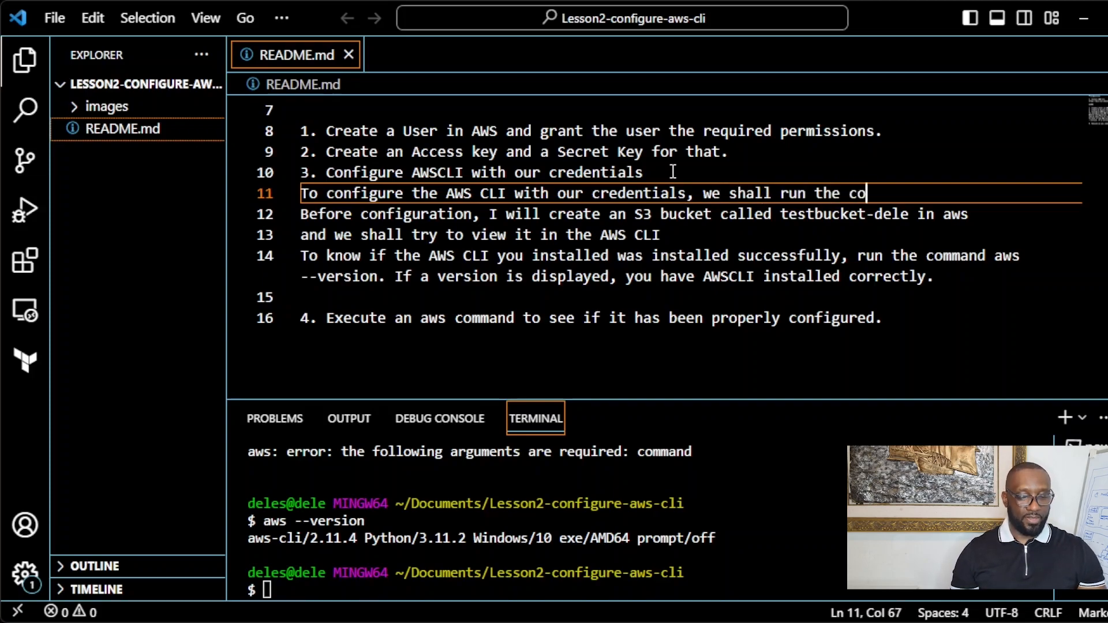
text(mmand aws )
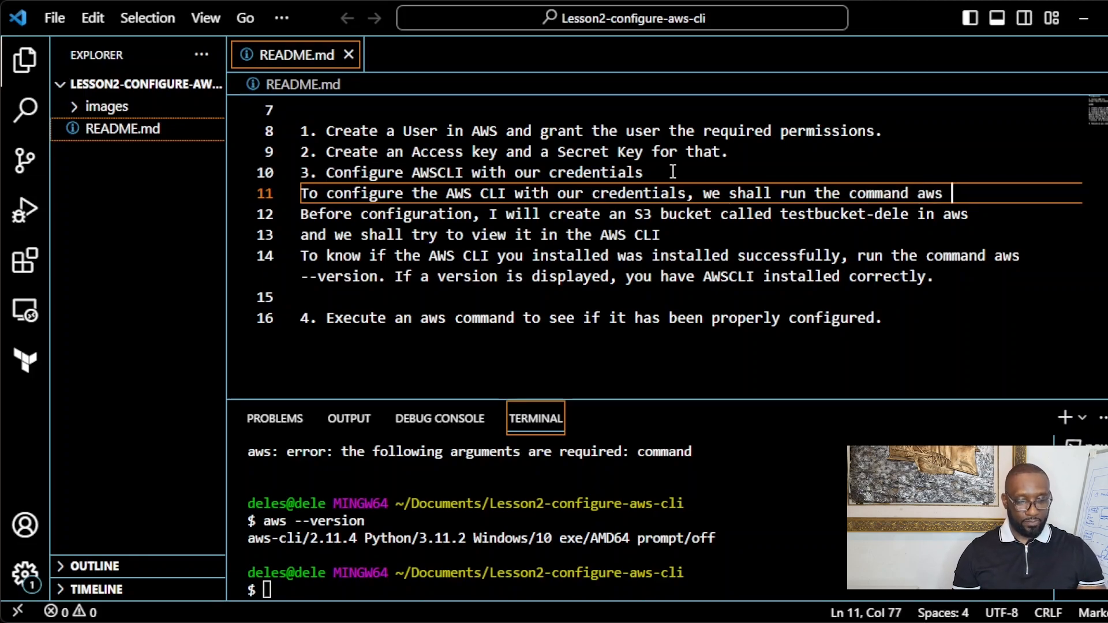
text(configure)
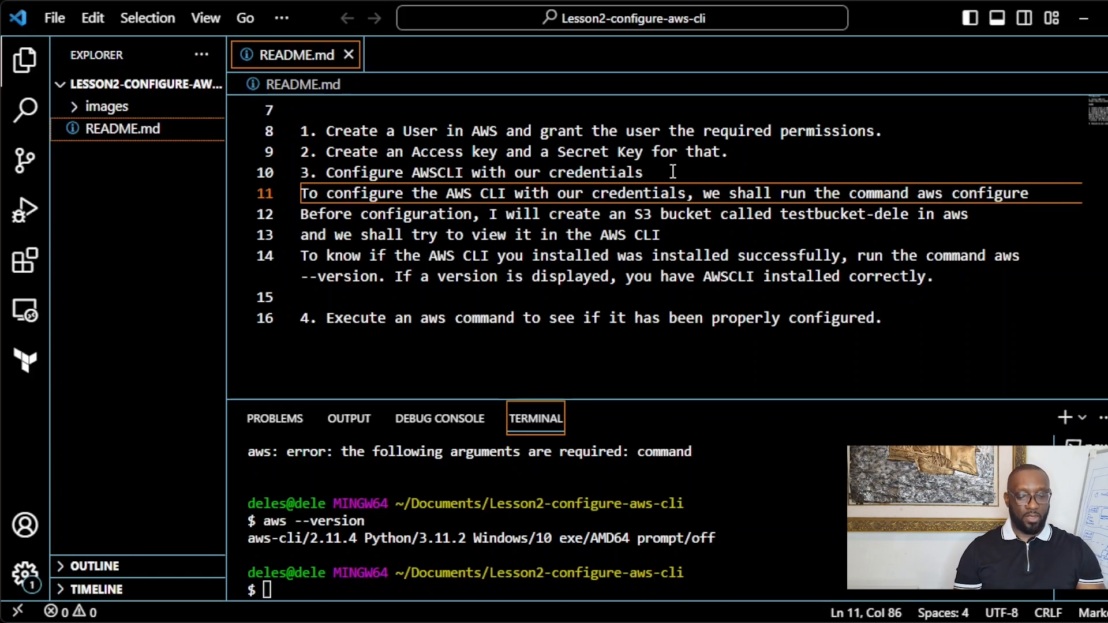
text( and)
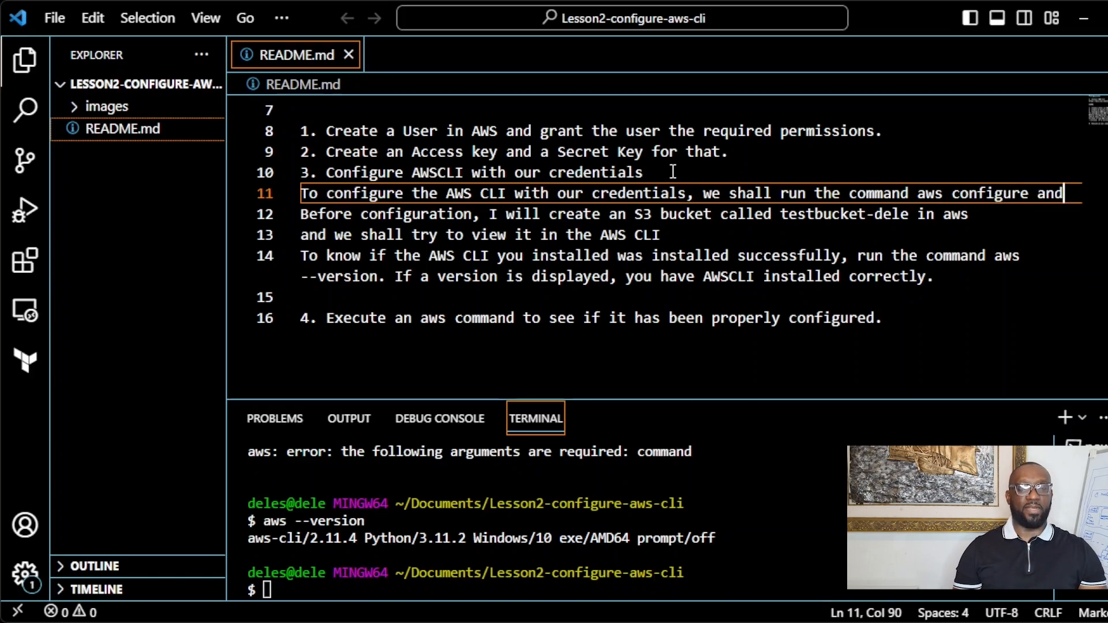
text( enter )
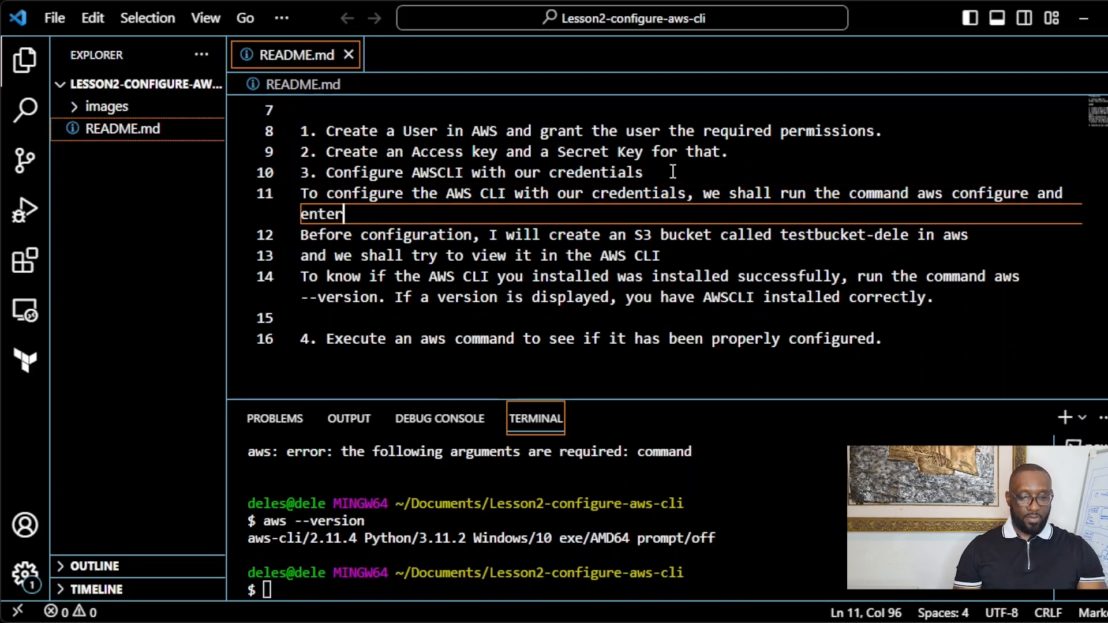
text(our)
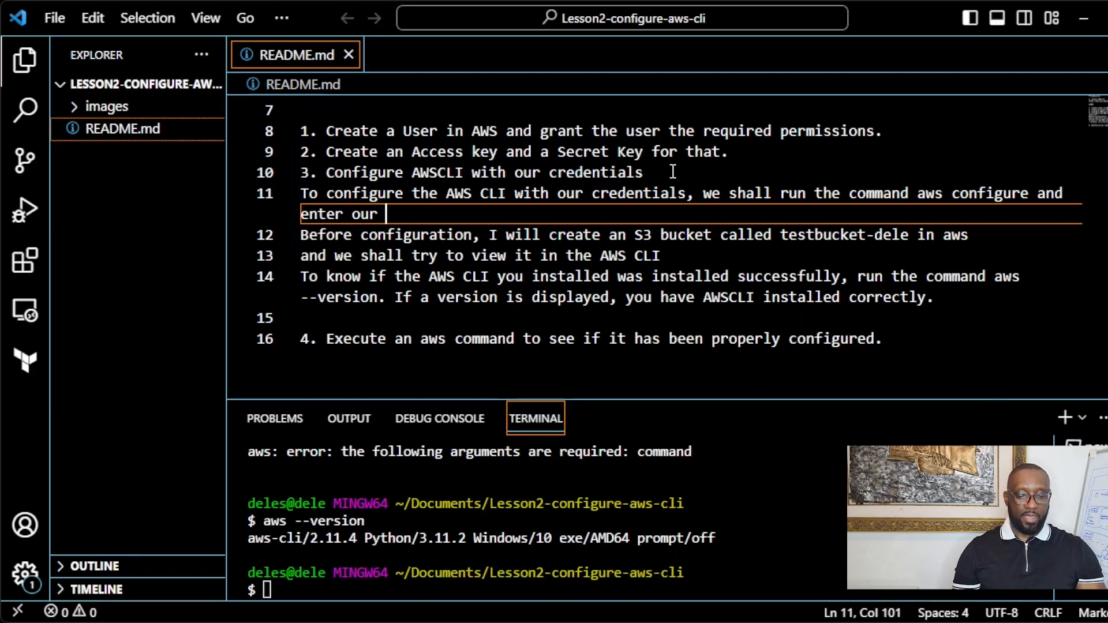
text( ACCEs)
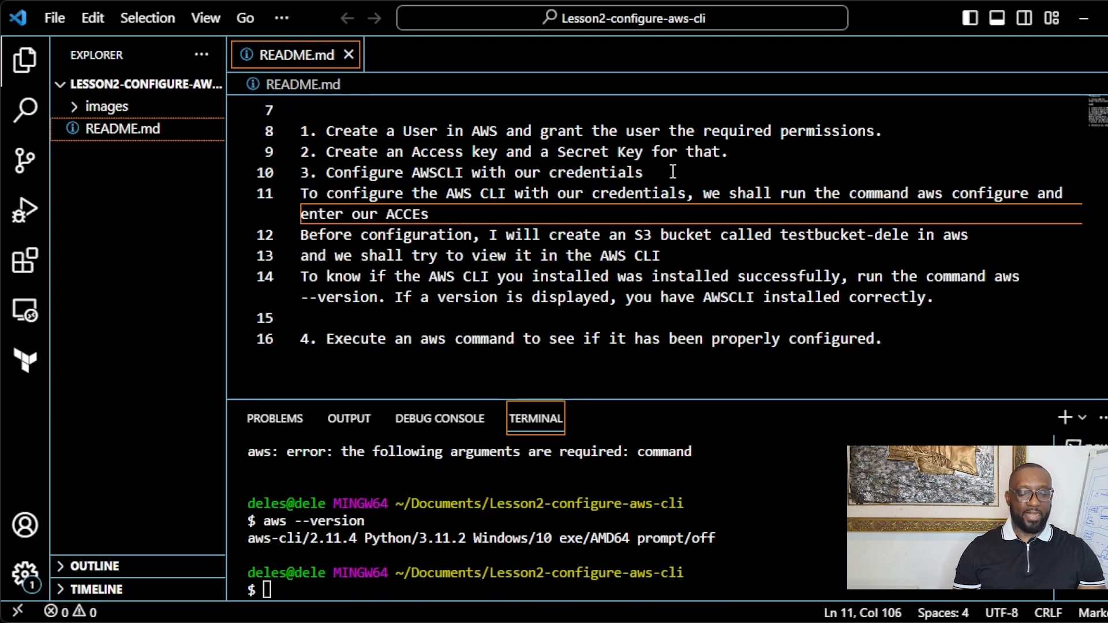
key(BackSpace)
key(BackSpace)
key(BackSpace)
key(BackSpace)
text(ccess )
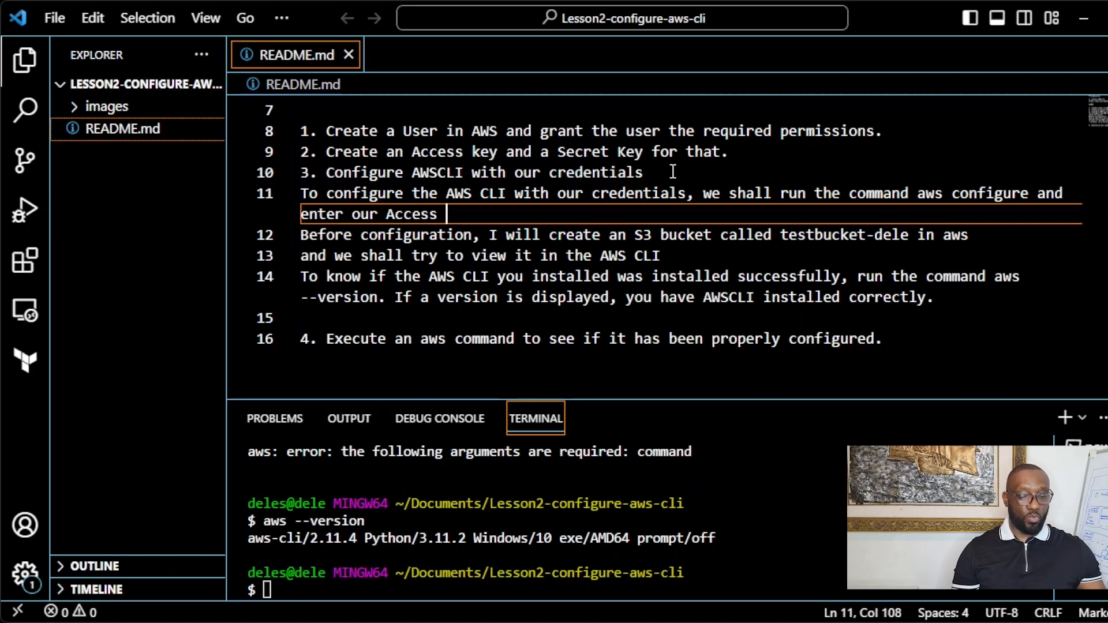
text(Key, )
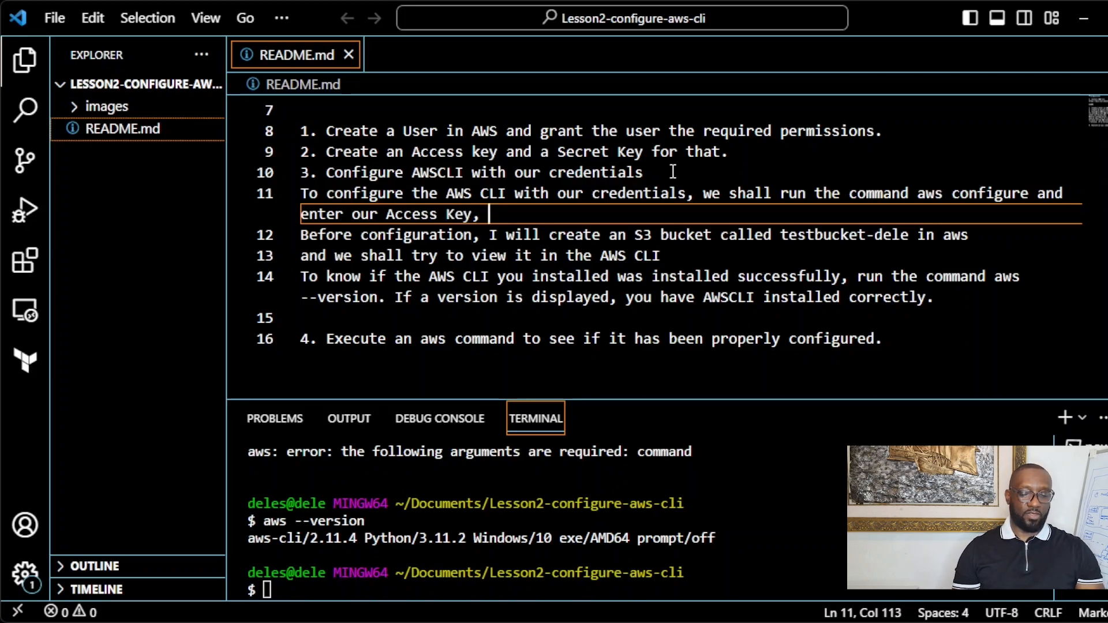
text(Secret )
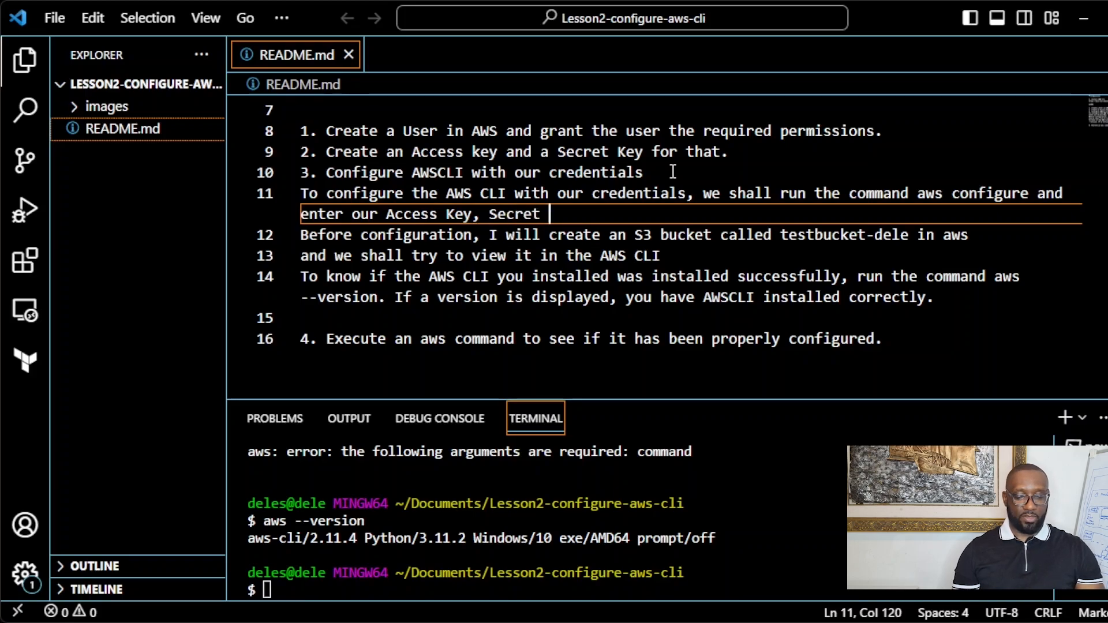
text(Access Key)
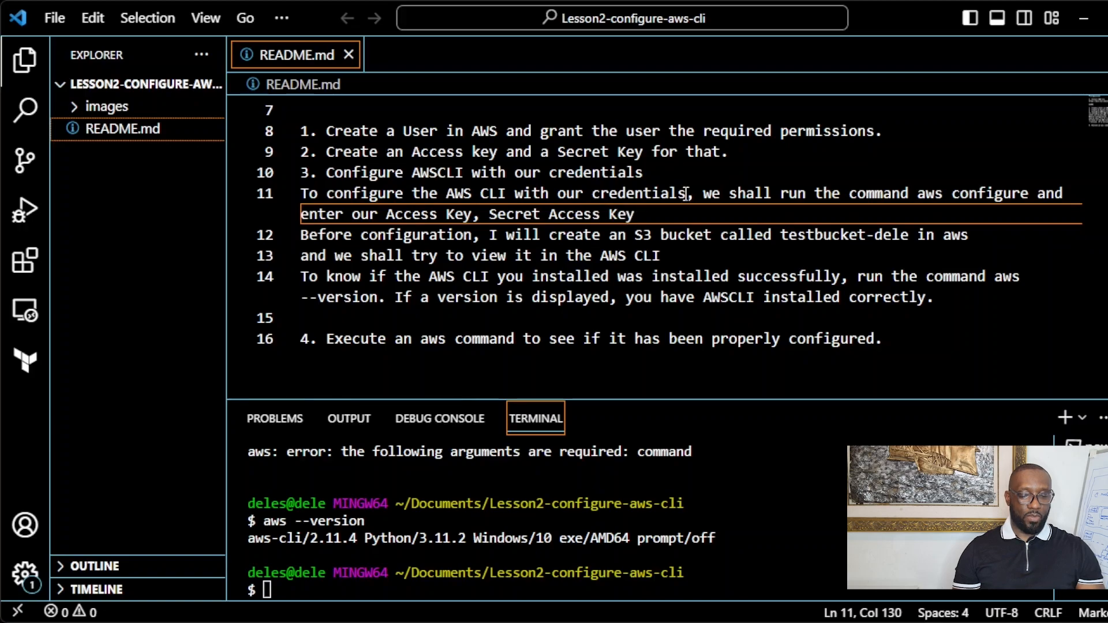
text(,)
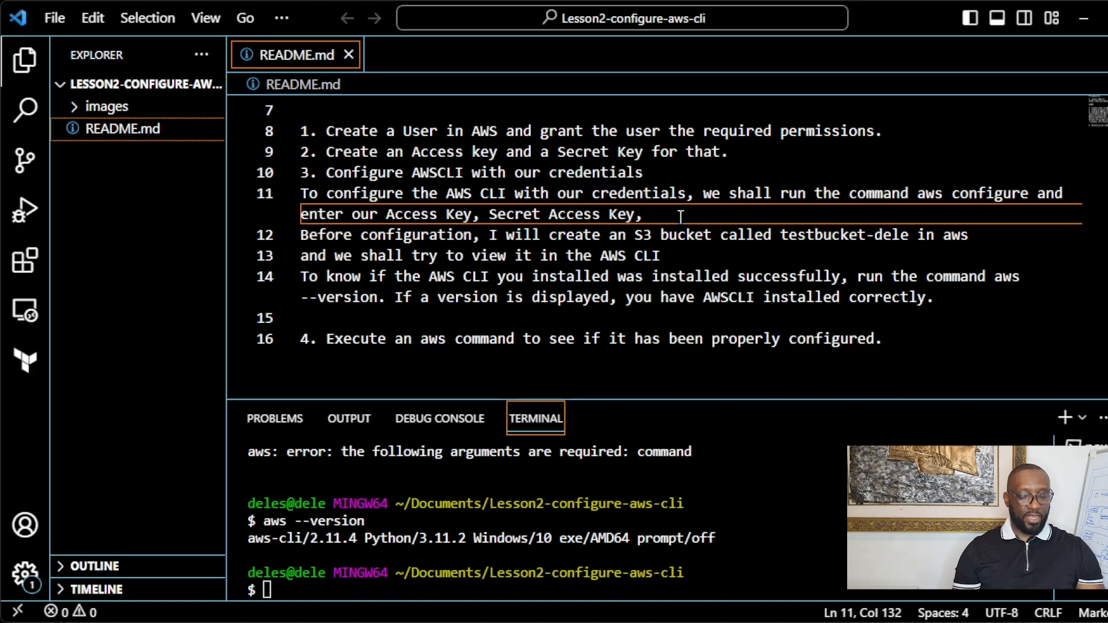
text( D)
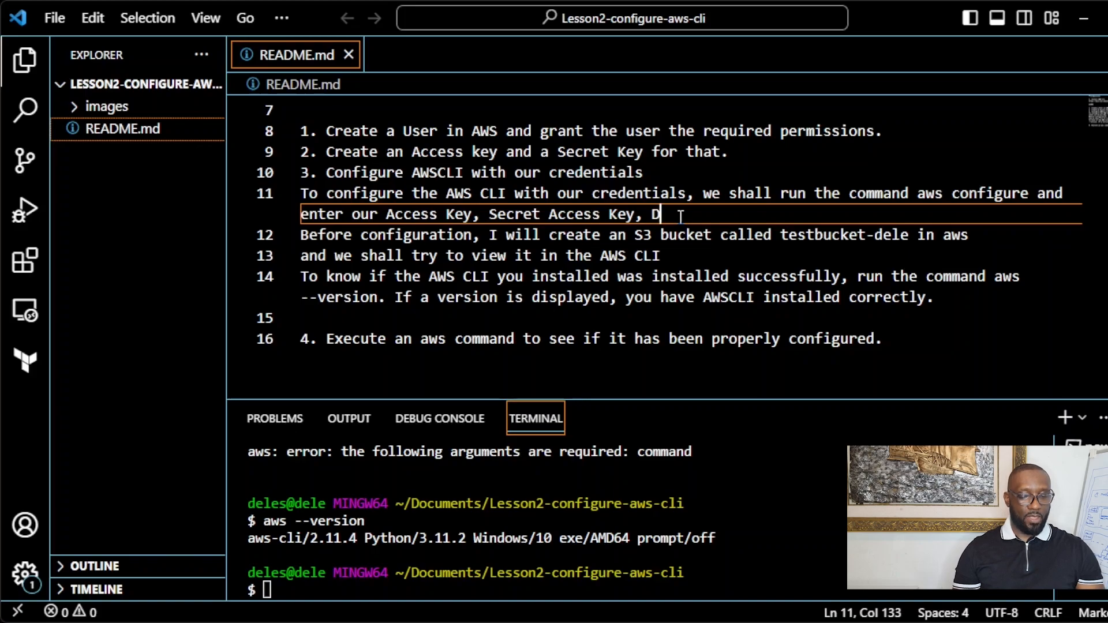
text(efault )
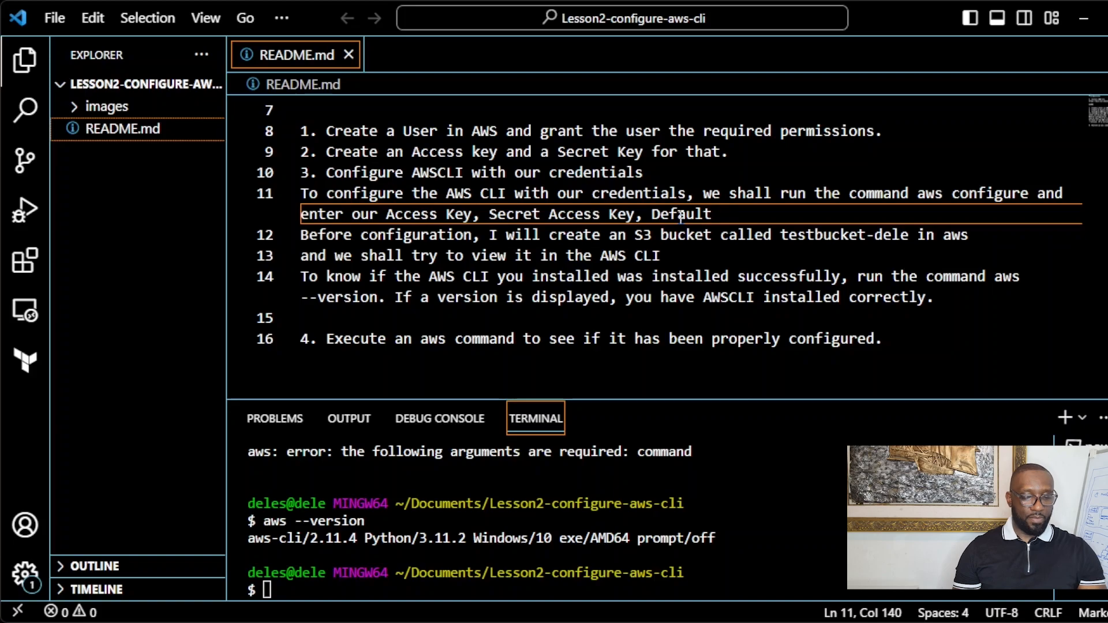
text(region)
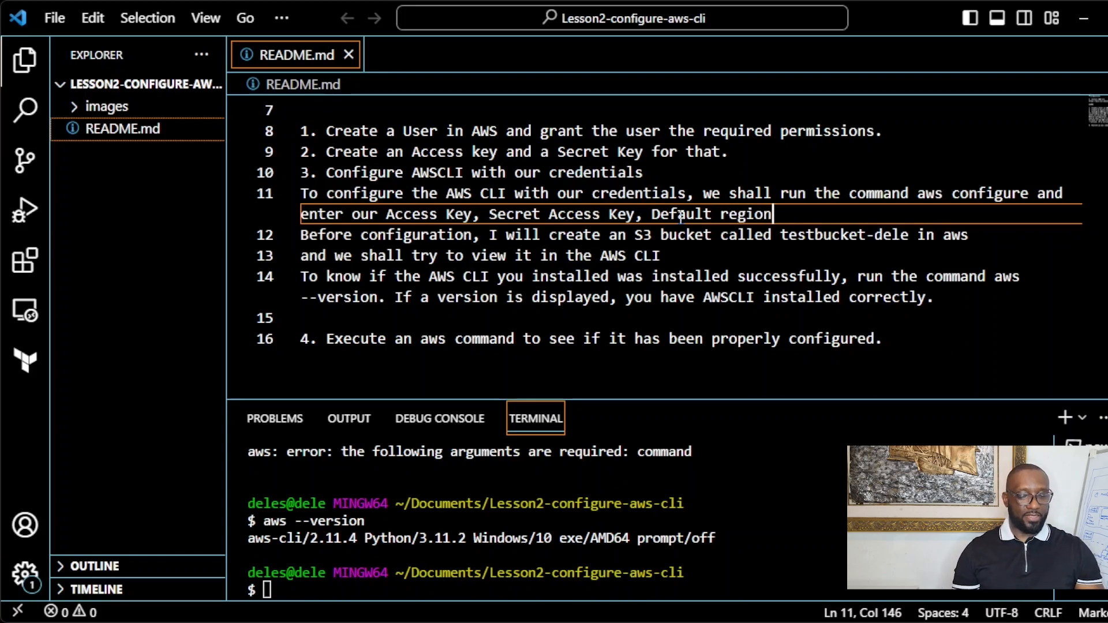
text(:)
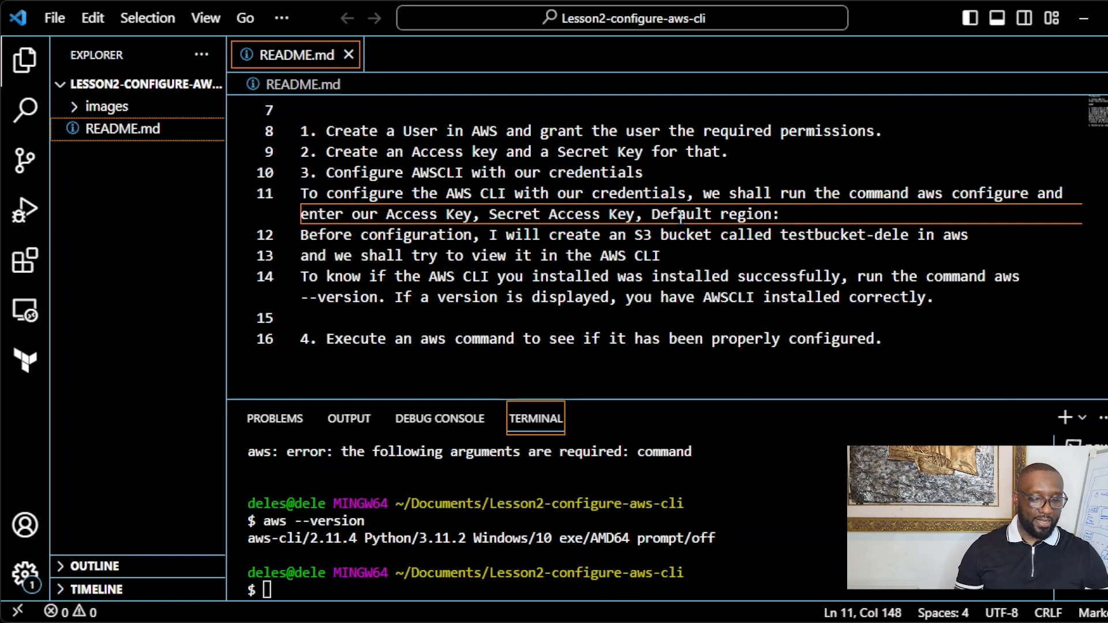
text( us)
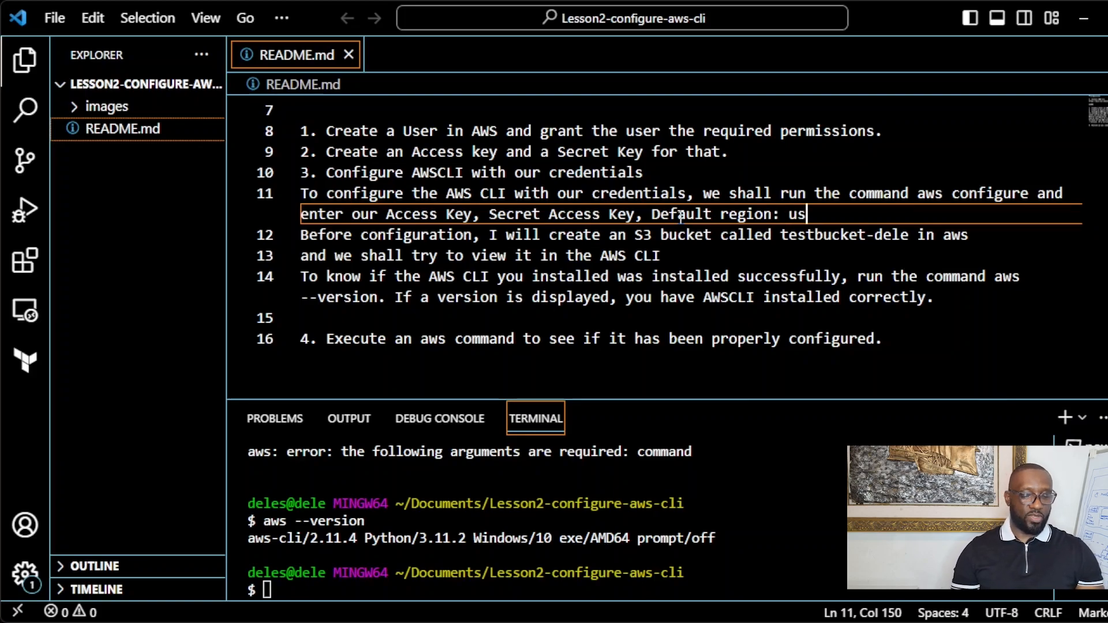
text(-east)
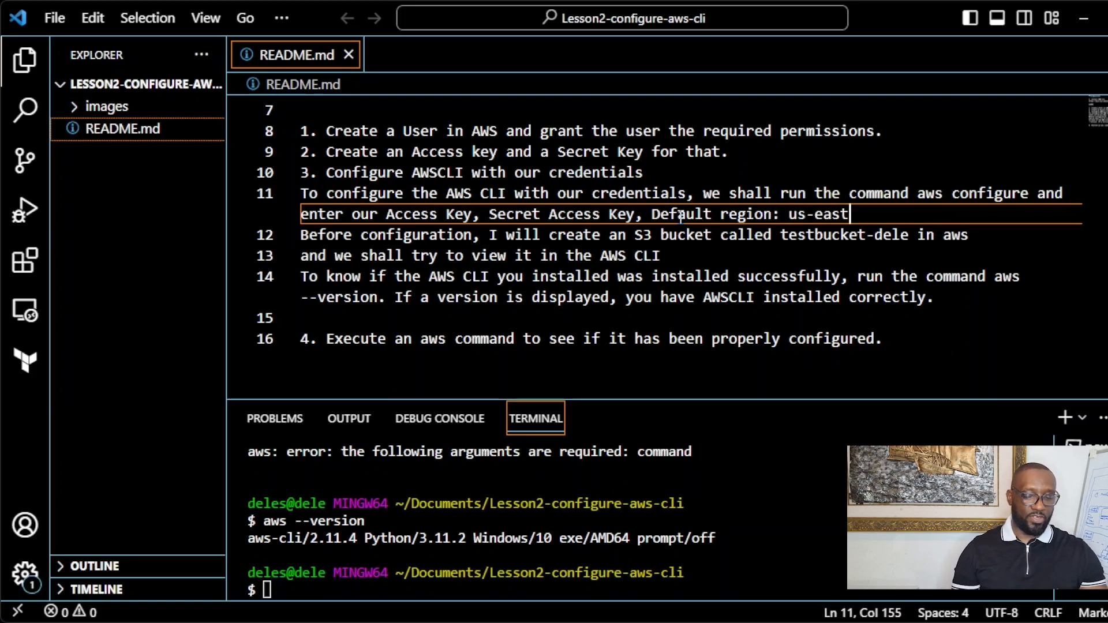
text(-1)
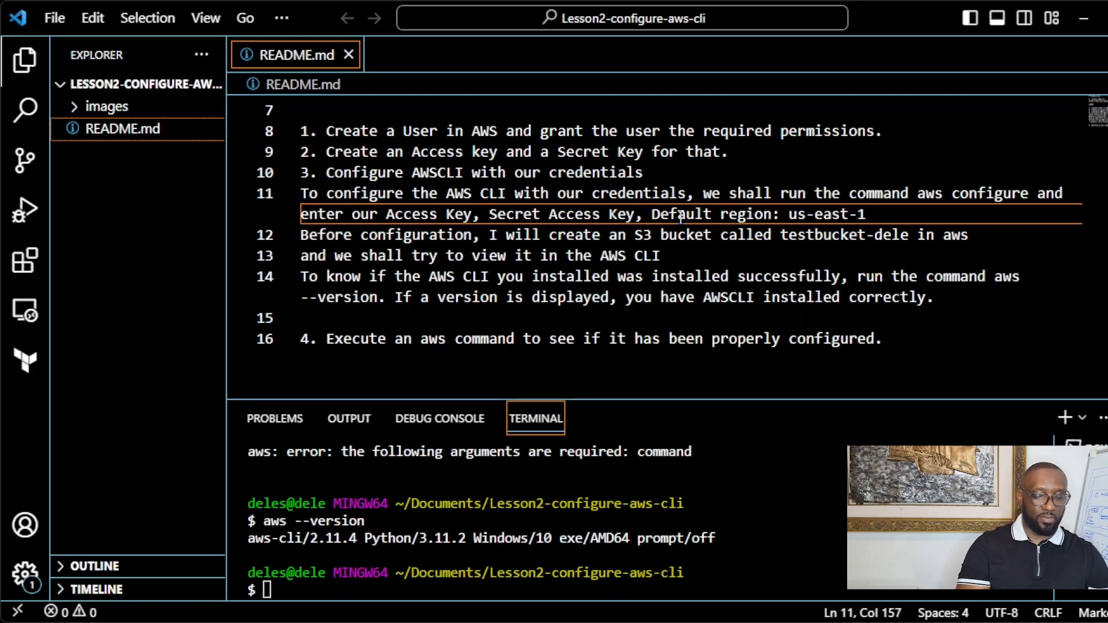
text(, and )
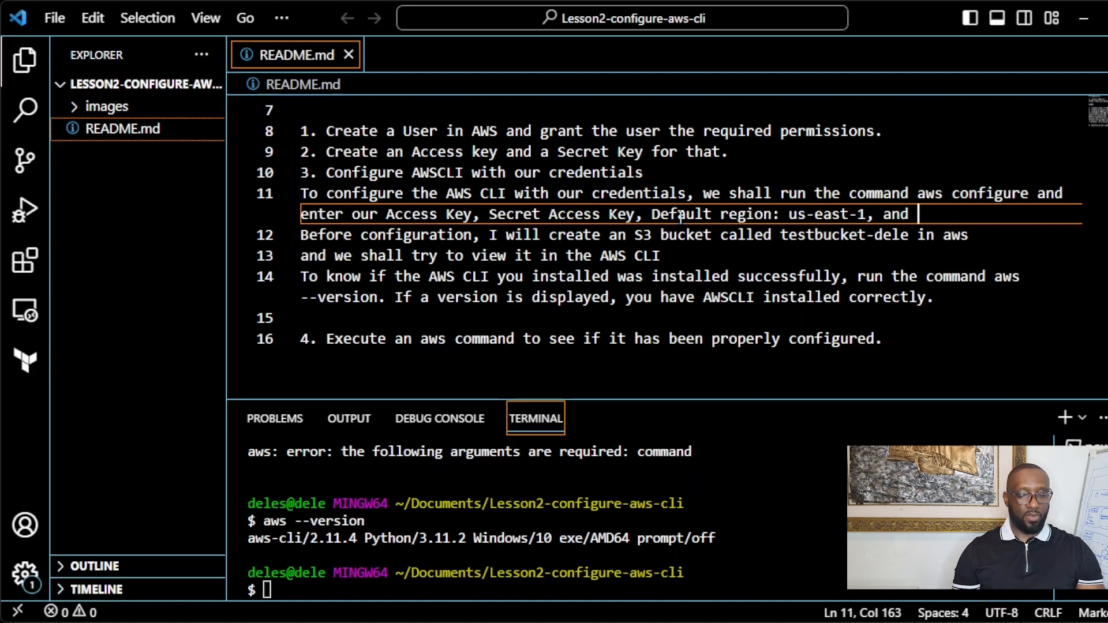
text(ou)
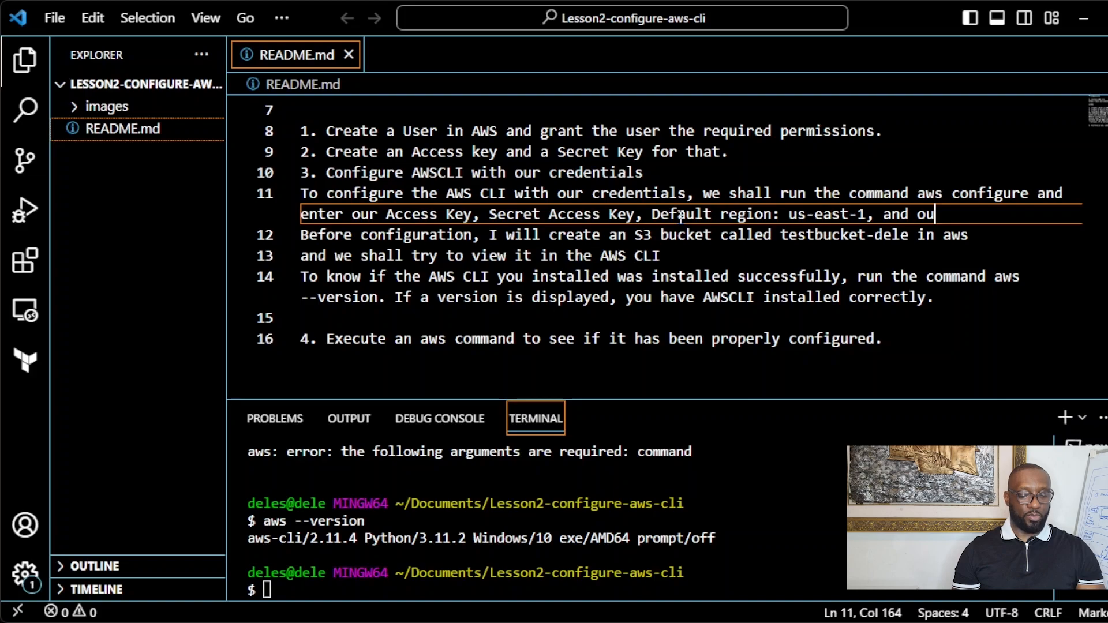
text(tput for m)
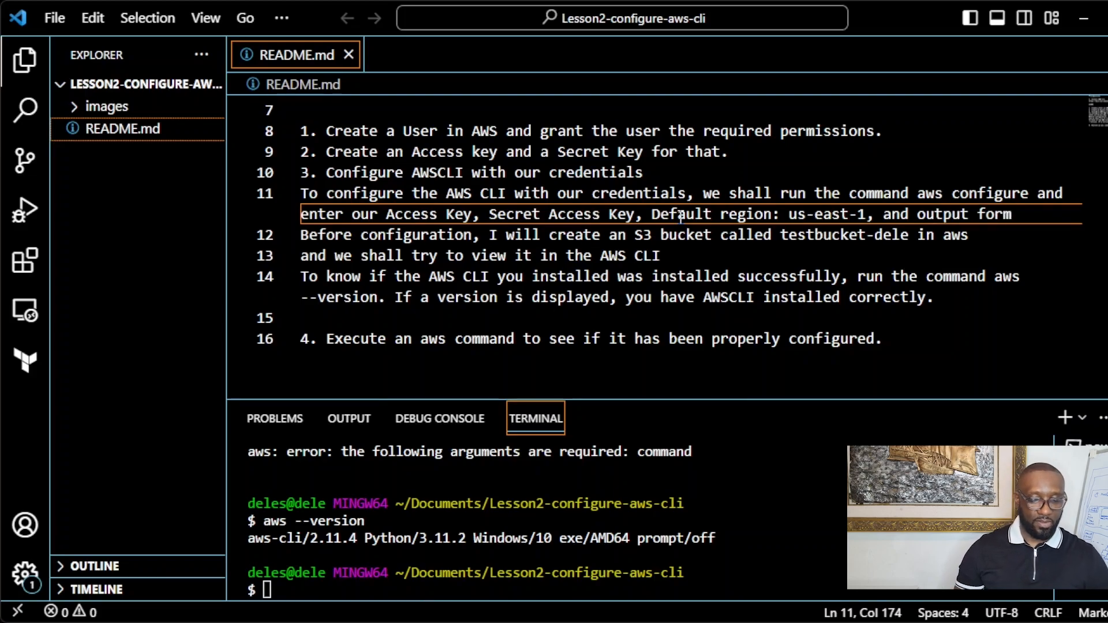
text(at: )
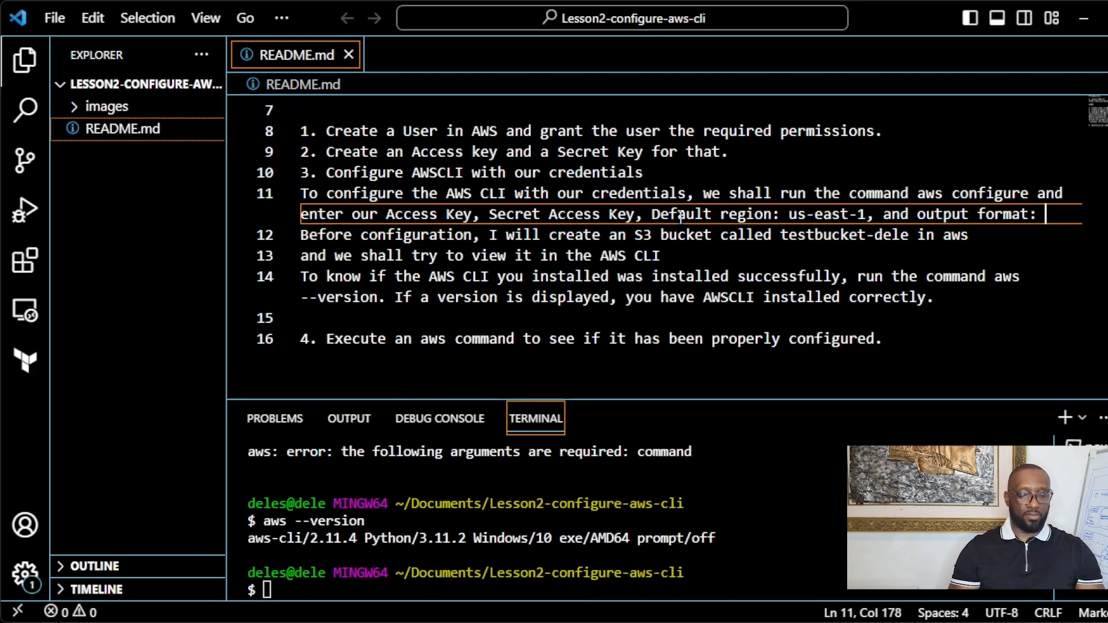
text(JSON)
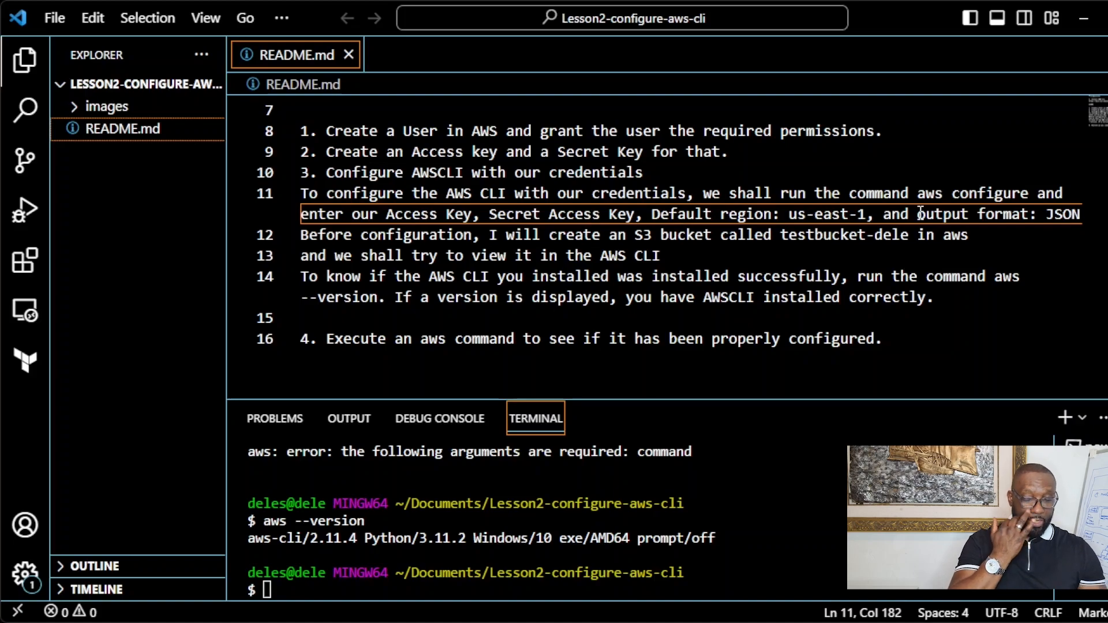
click(920, 214)
text(defa)
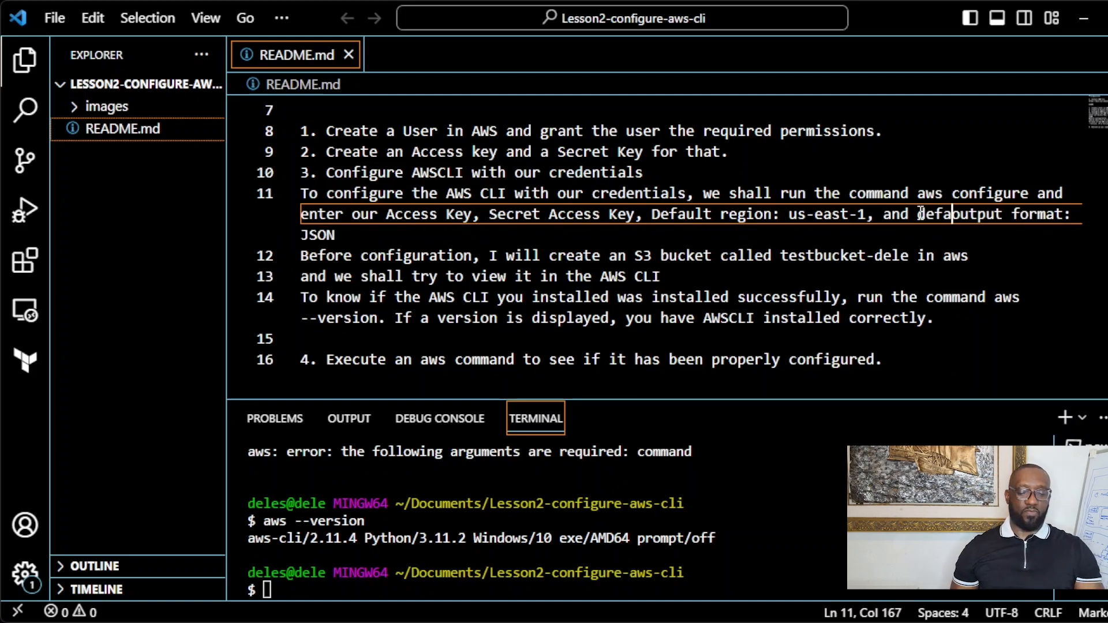
text(ult)
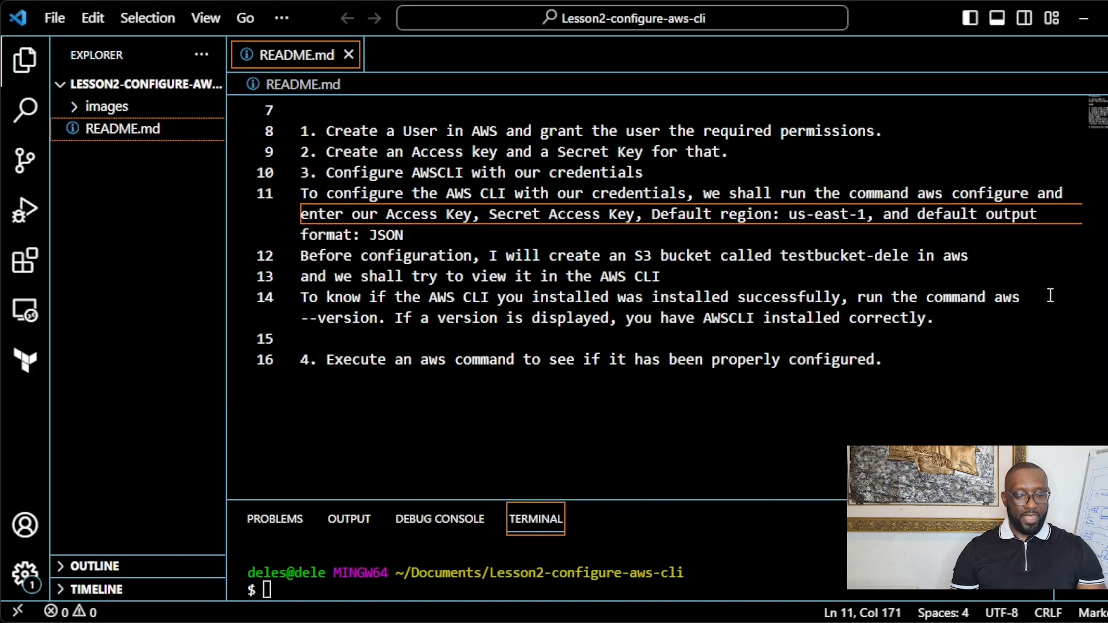
Step: Make the terminal taller, enter aws configure at its prompt without running it, and zoom in
click(724, 278)
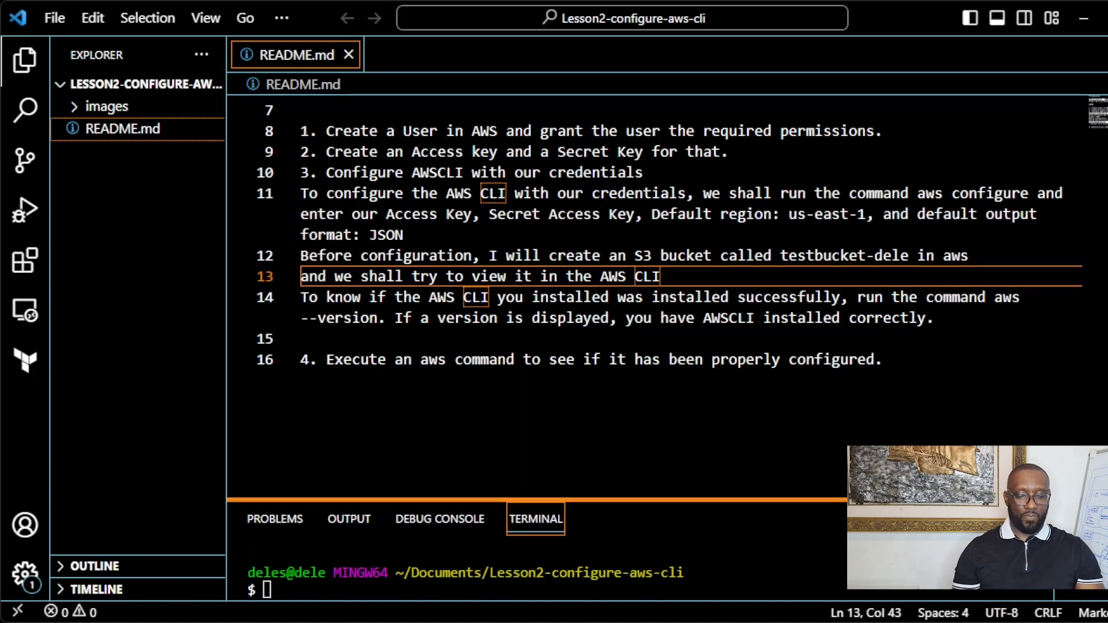
drag(602, 499, 602, 314)
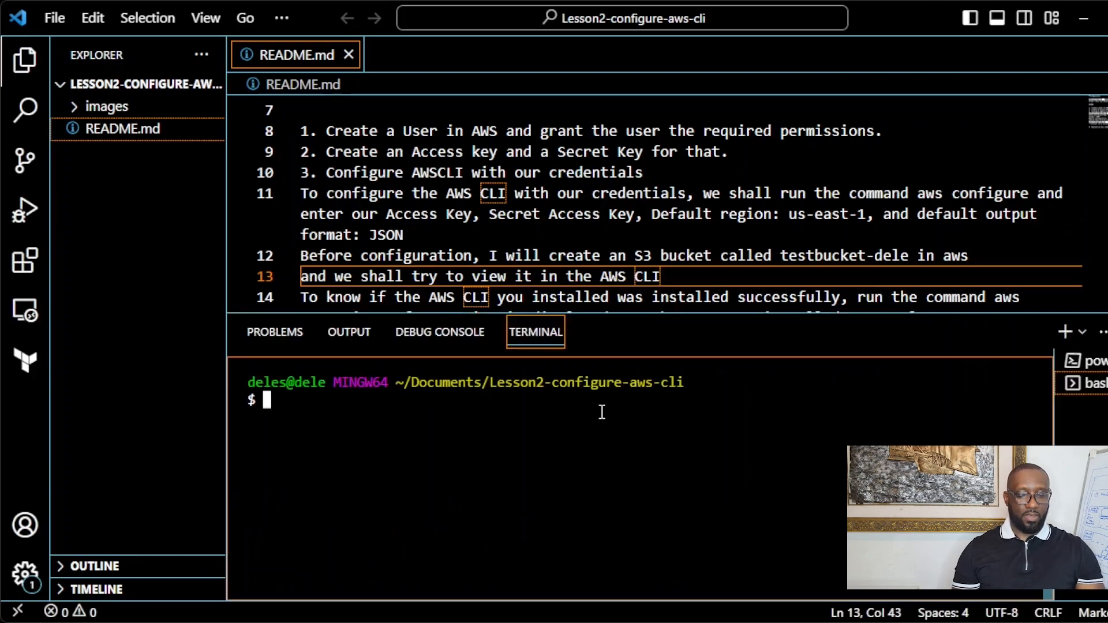
text(aws co)
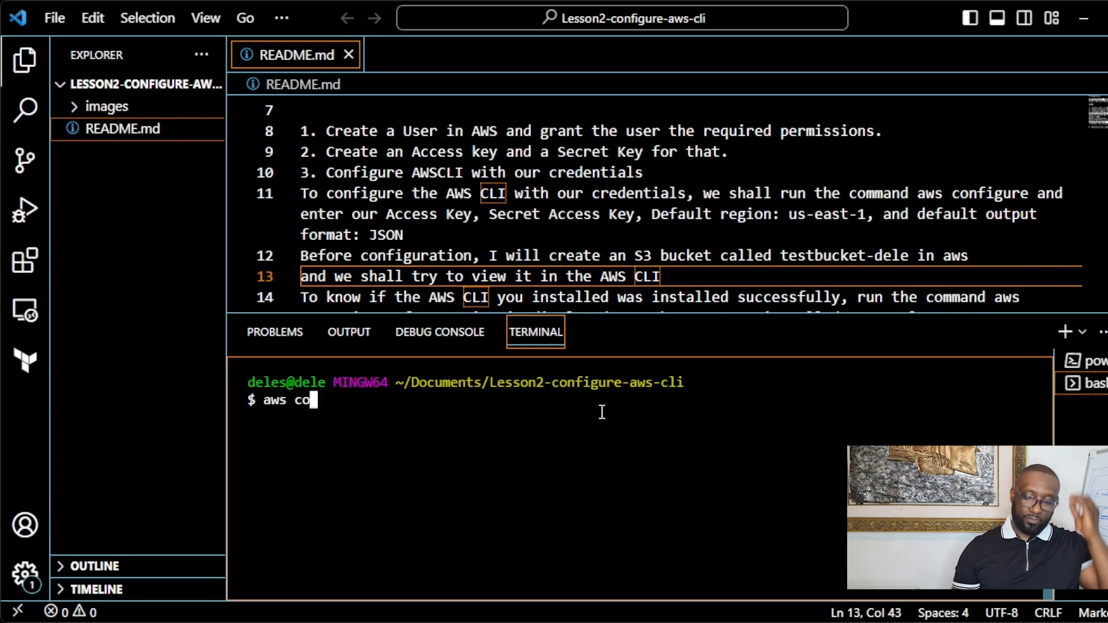
text(nfigure)
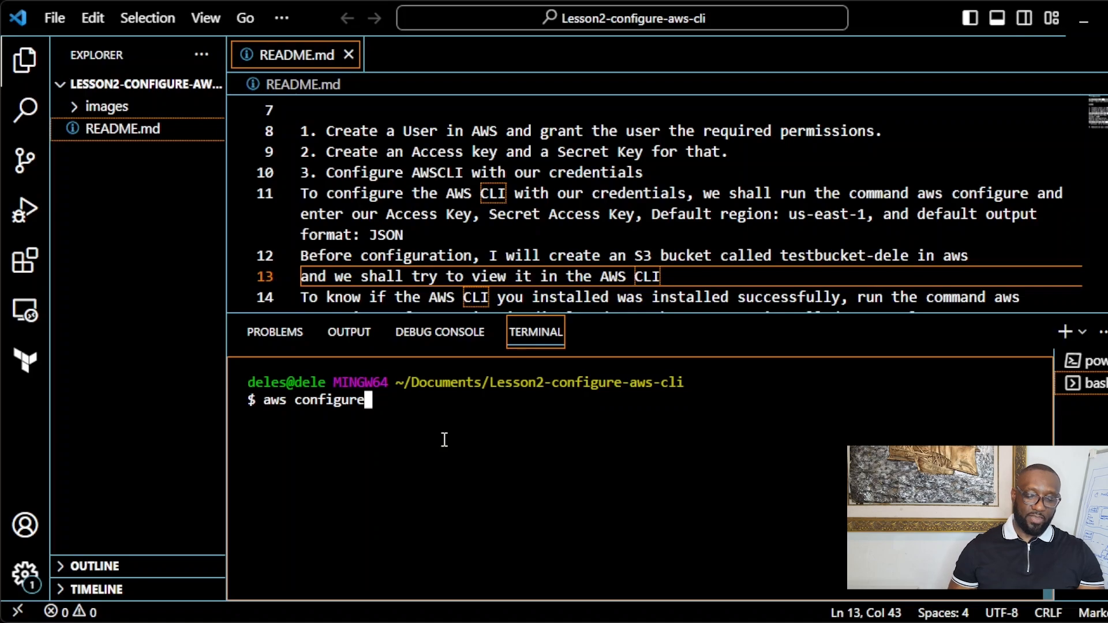
key(ctrl+equal)
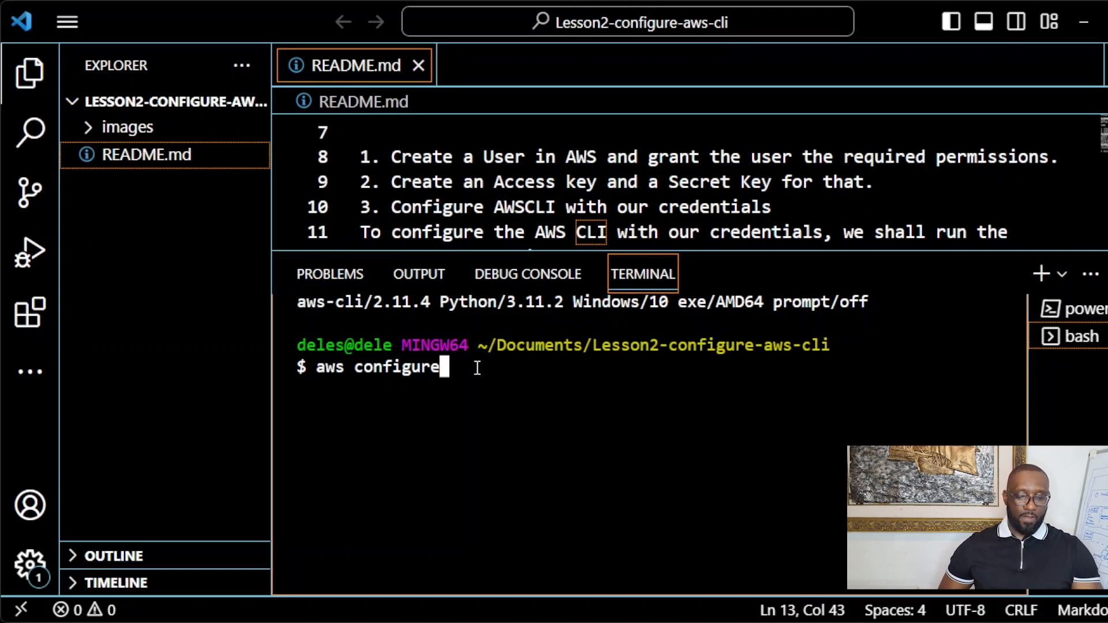
Step: Execute the typed aws configure command so the terminal asks for the Access Key ID
scroll(477, 368, down, 1)
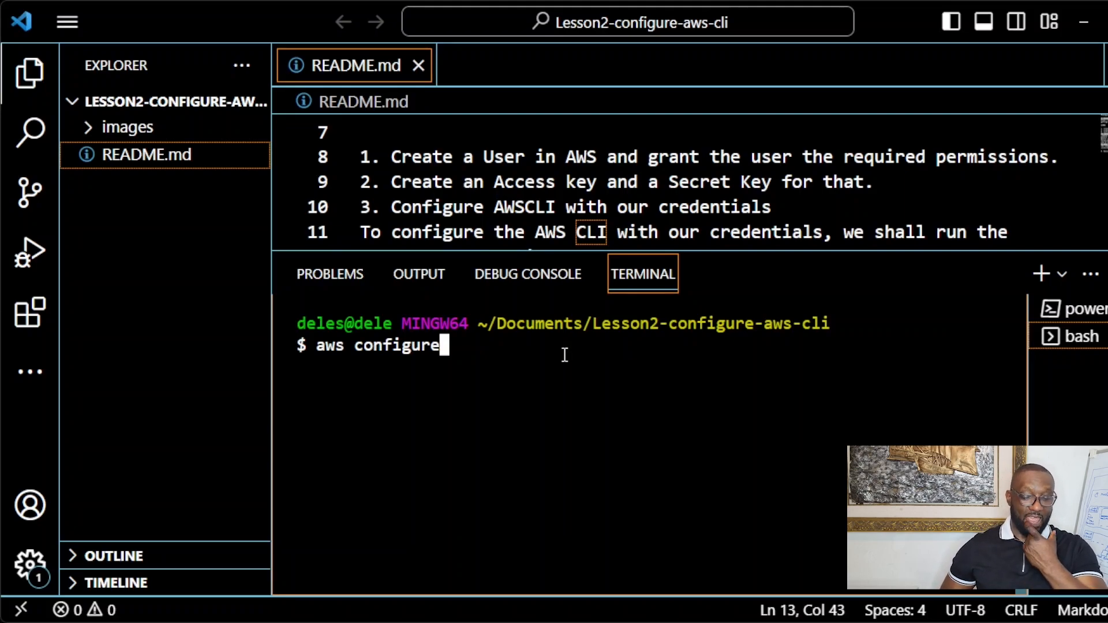
scroll(564, 354, up, 2)
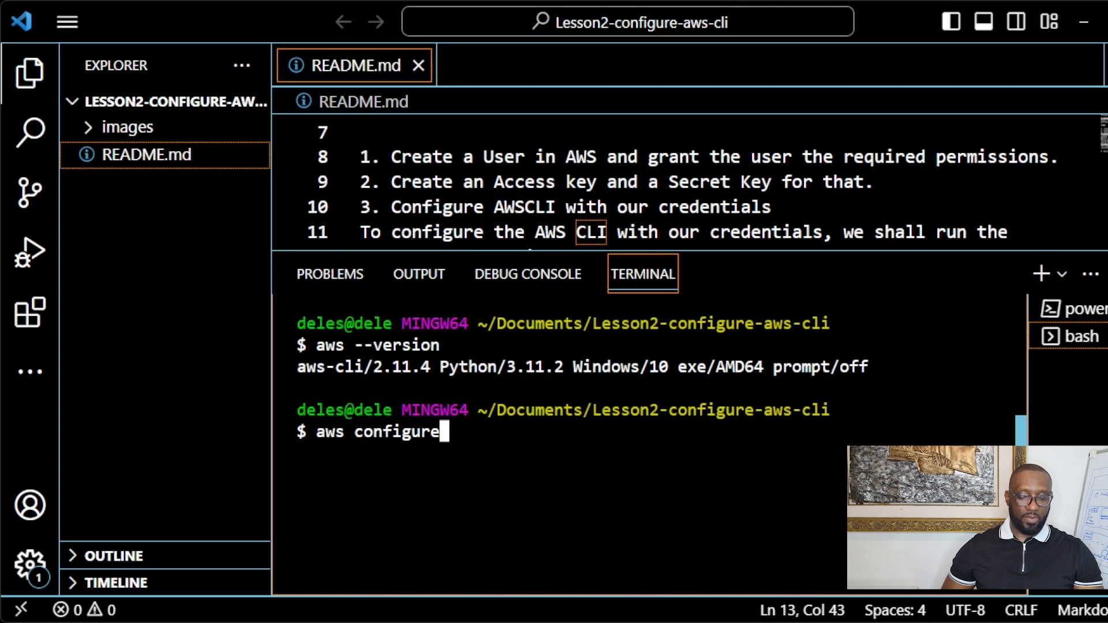
key(Return)
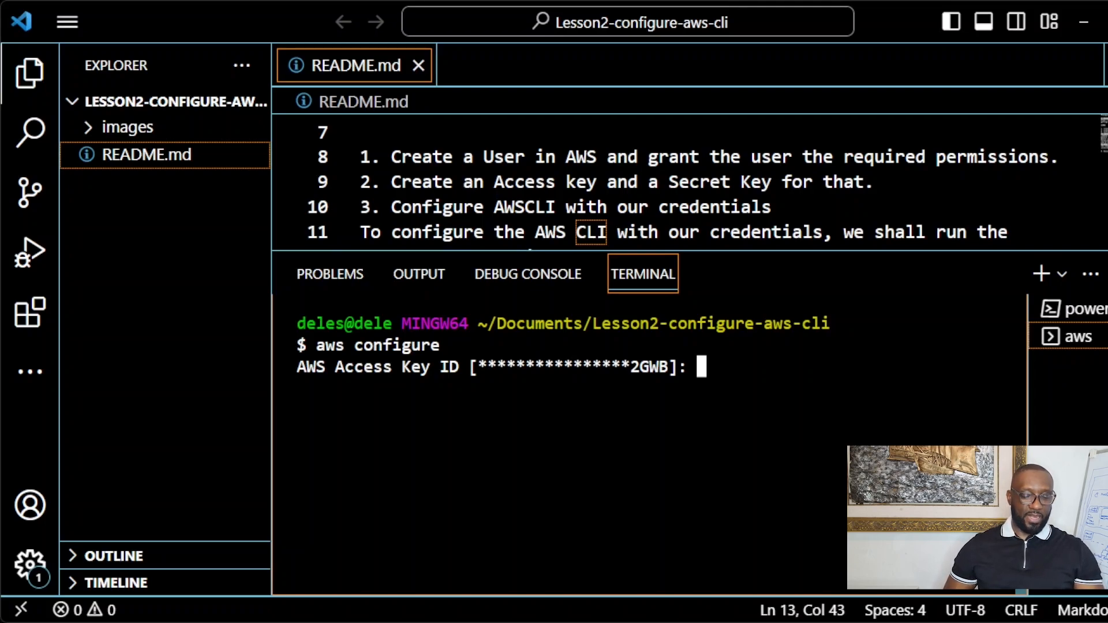
Step: Paste the Access Key ID and the Secret Access Key into the aws configure prompts
key(alt+Tab)
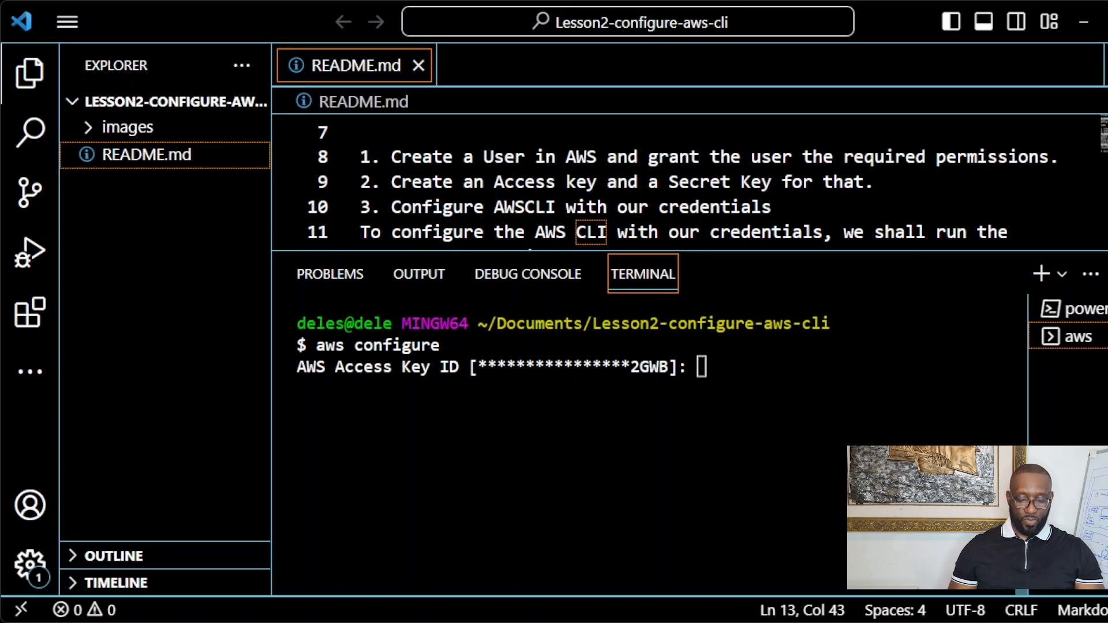
click(702, 367)
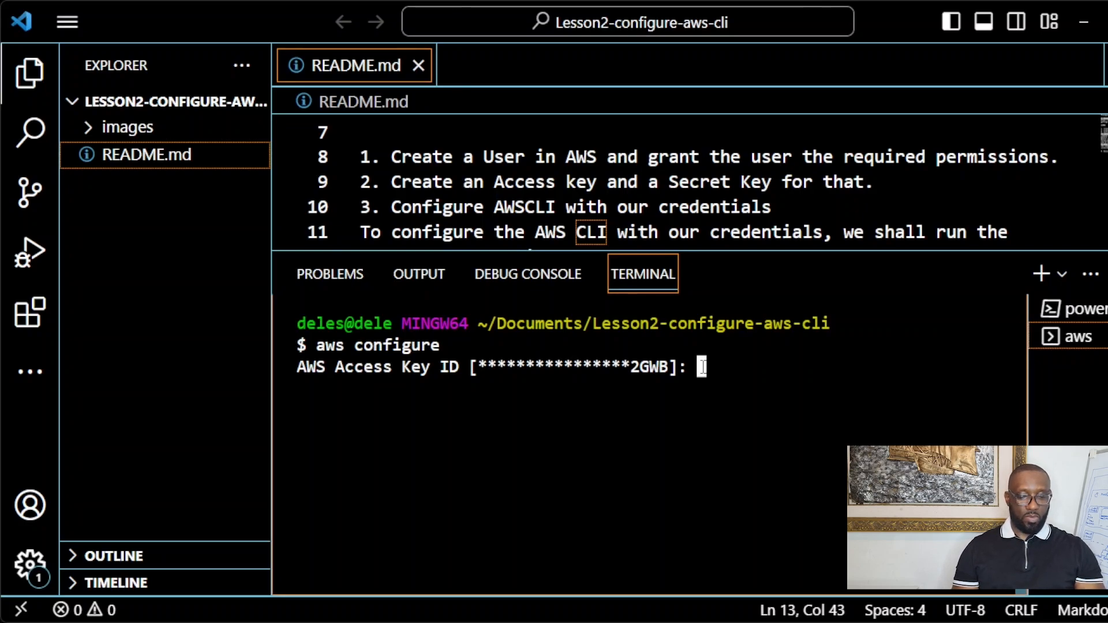
key(ctrl+v)
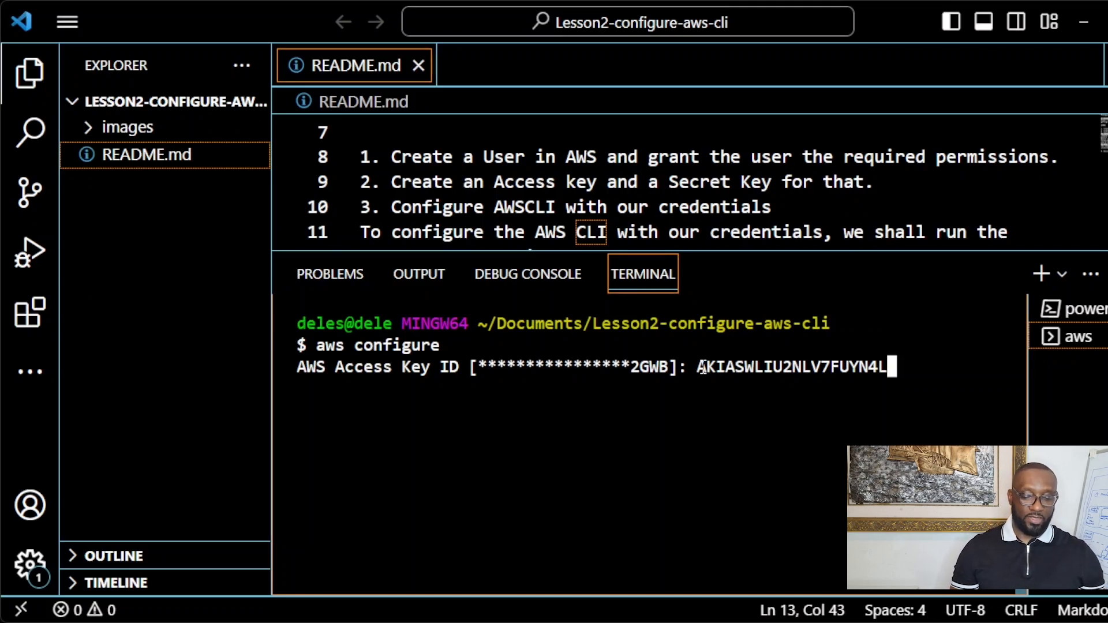
key(Return)
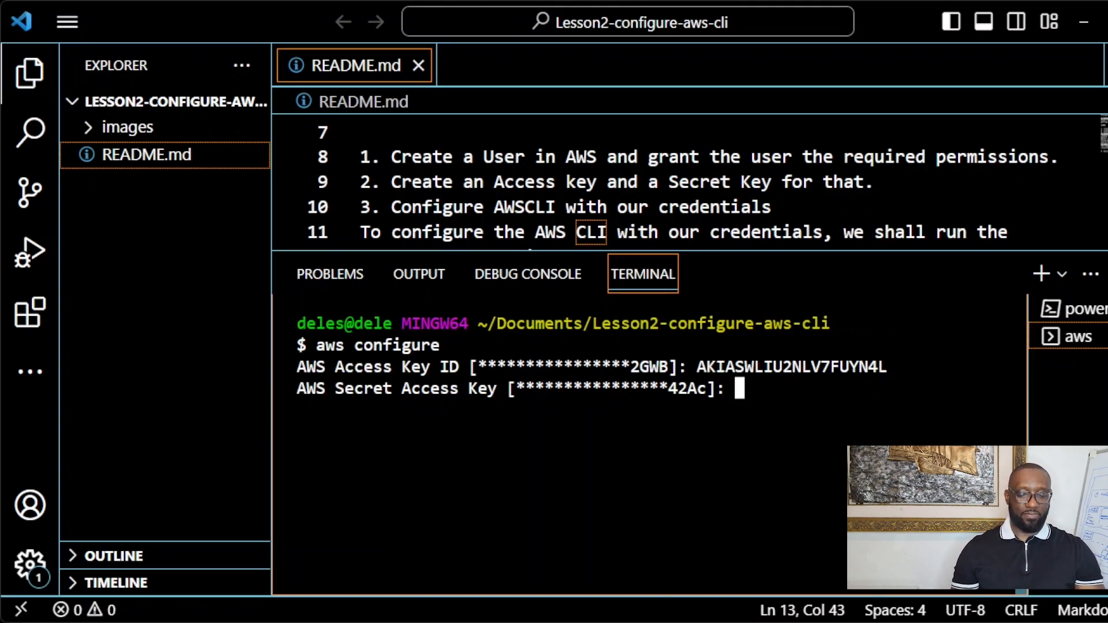
key(alt+Tab)
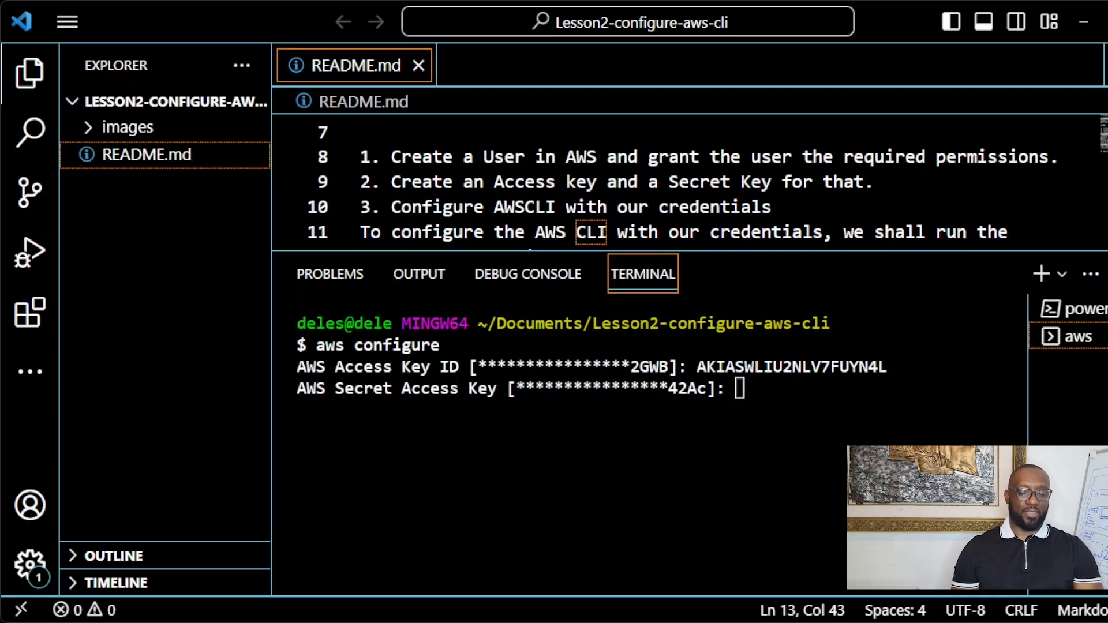
click(739, 397)
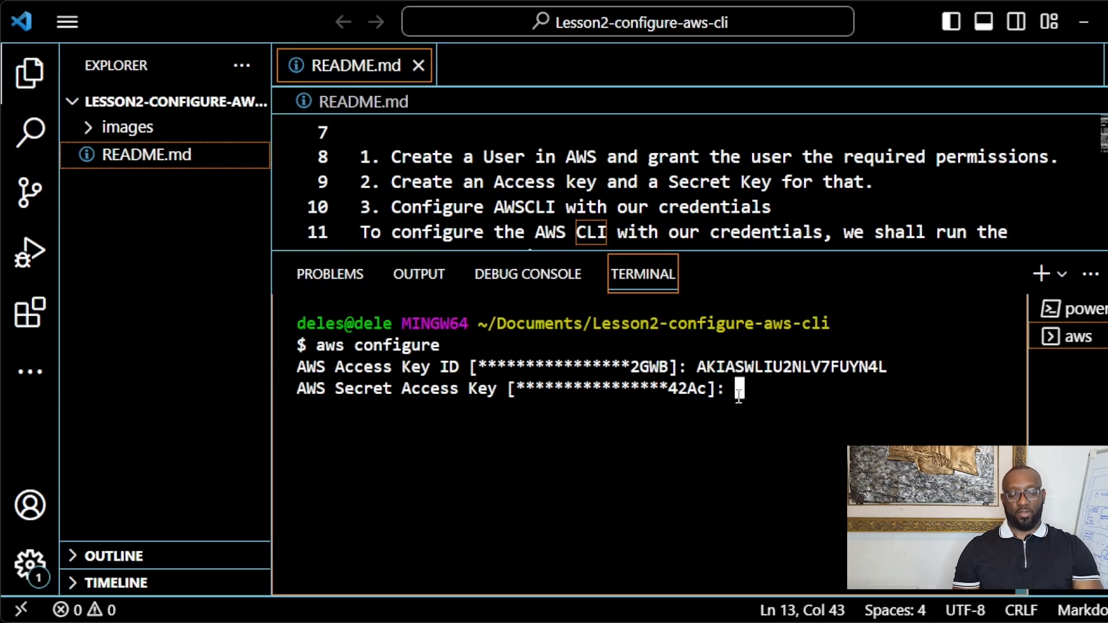
key(ctrl+v)
key(Return)
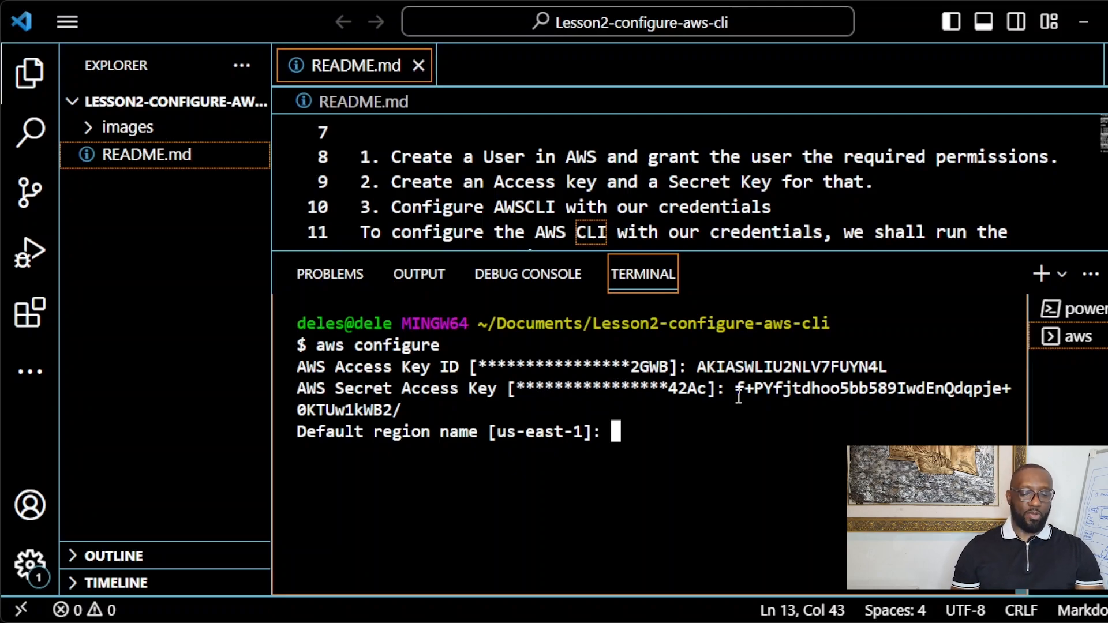
Step: Set the default region to us-east-1 and the output format to json
text(us-east-)
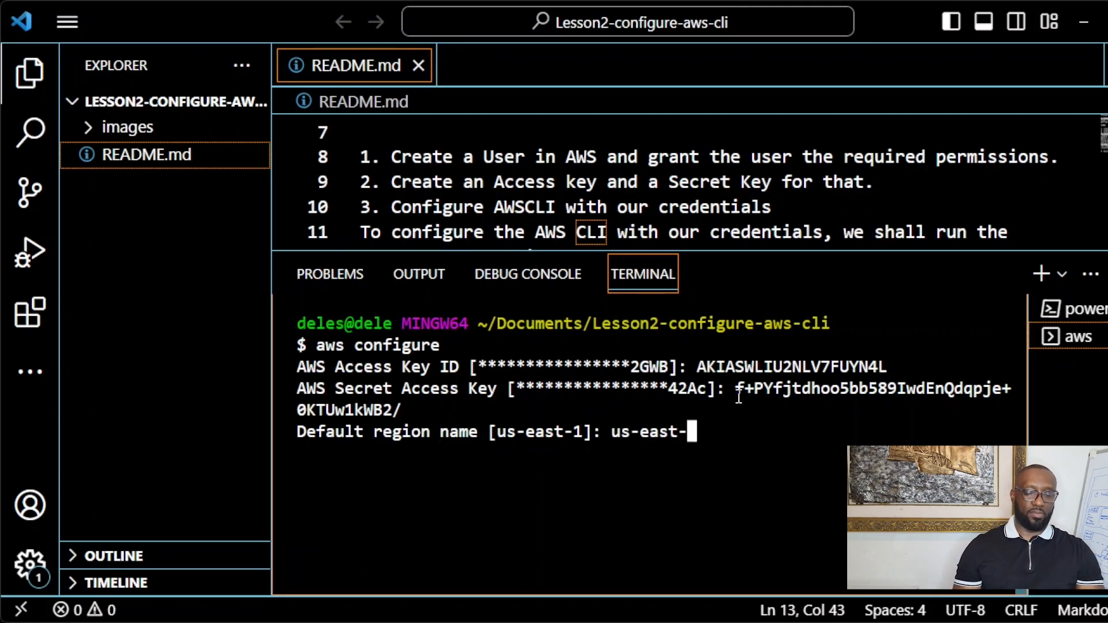
text(1)
key(Return)
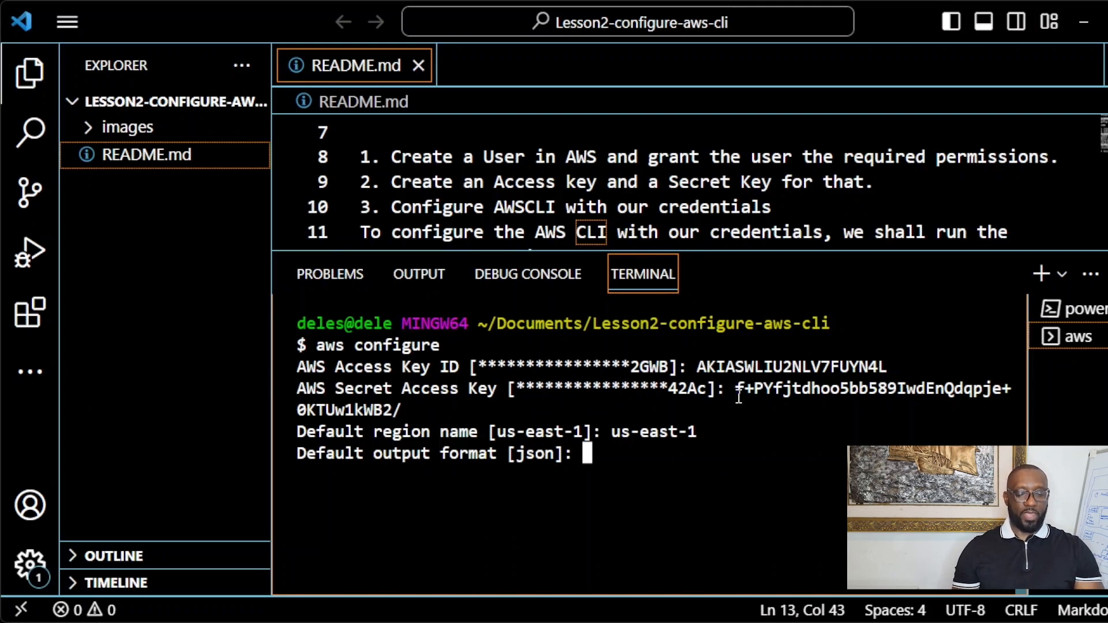
text(json)
key(Return)
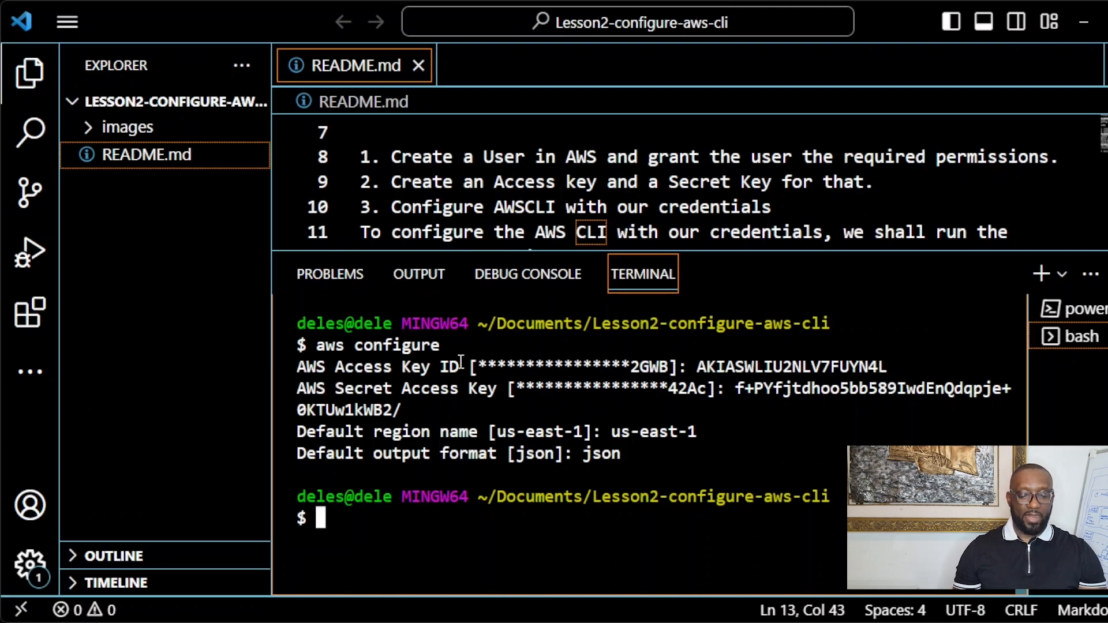
Step: Collapse the terminal panel so README lines 7 through 16 fill the editor
drag(879, 367, 692, 368)
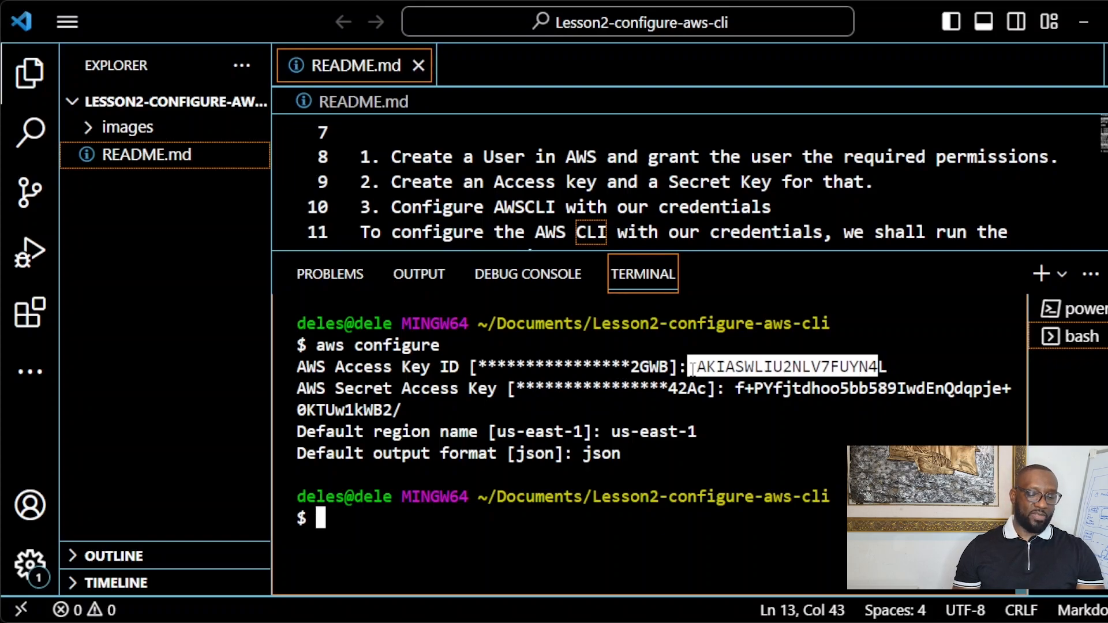
click(625, 454)
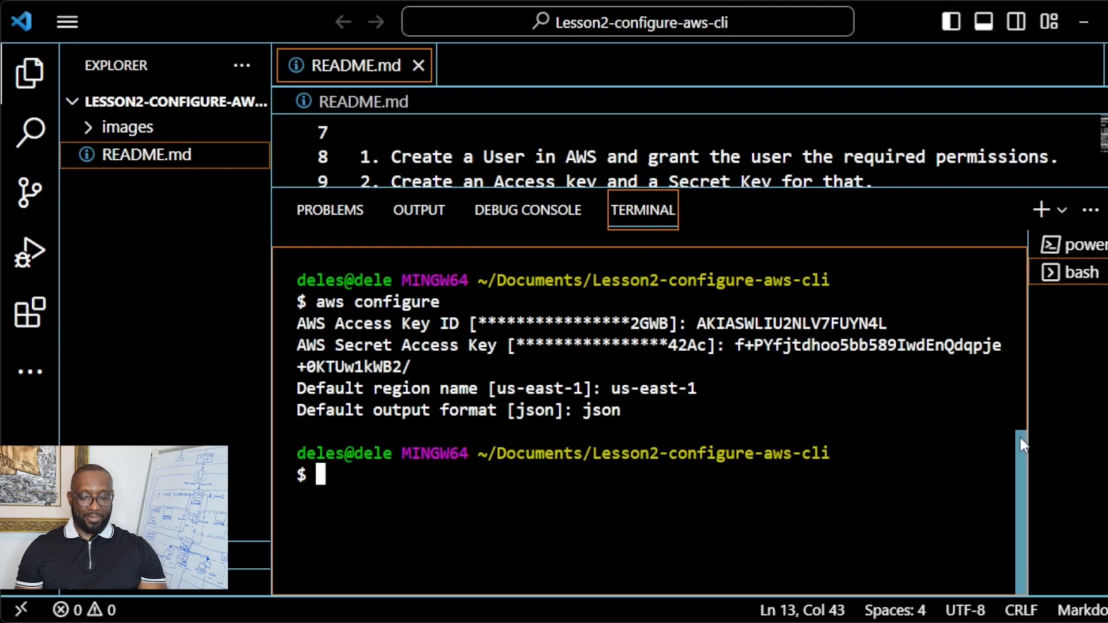
drag(1022, 446, 1036, 425)
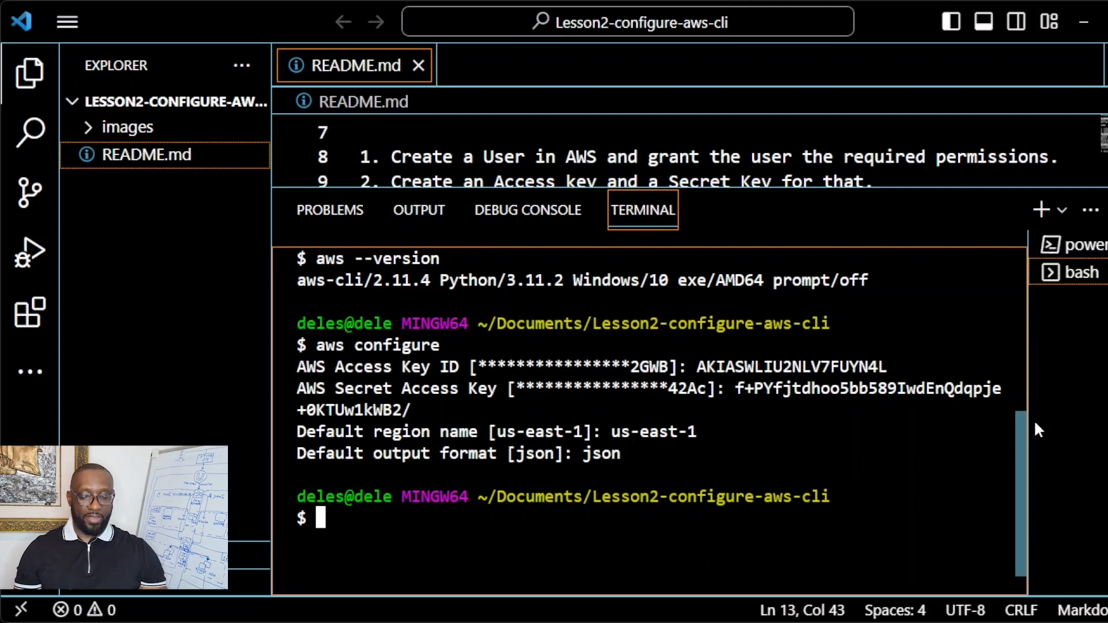
drag(961, 188, 961, 544)
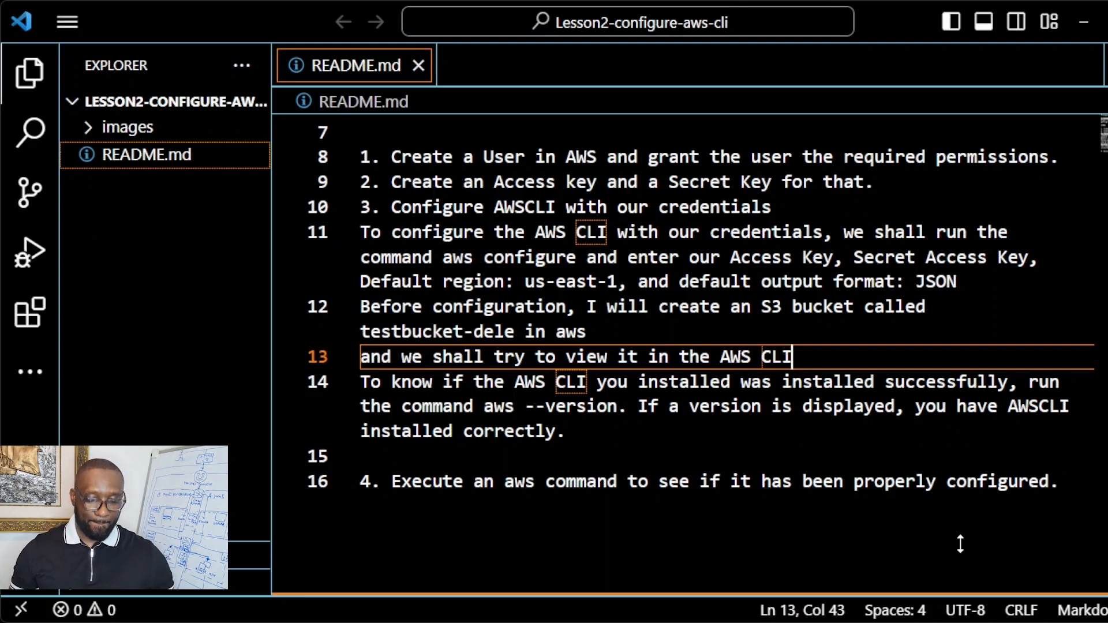
Step: Add the README line 'To view our S3 bucket we created in AWS' with command aws s3 ls
key(Return)
key(Return)
text(T)
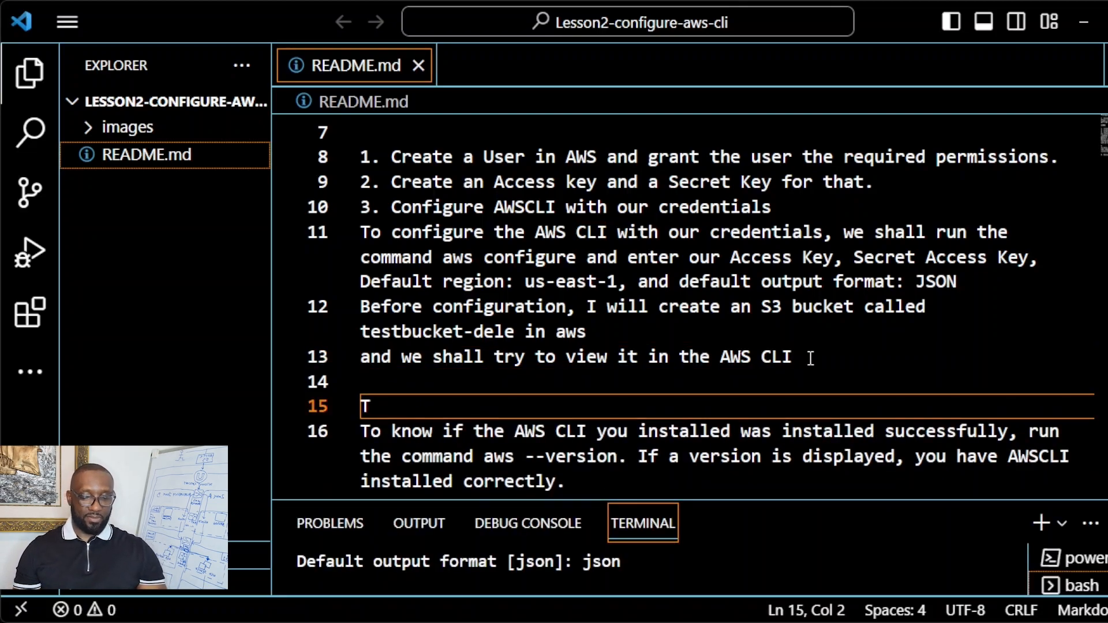
text(o view our )
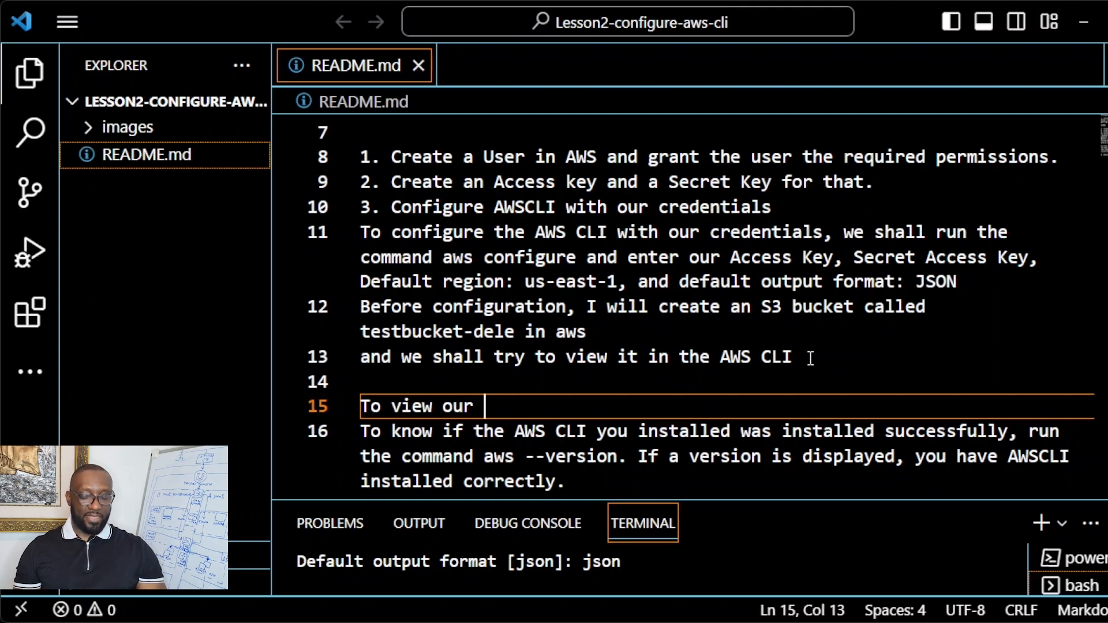
text(S3 bu)
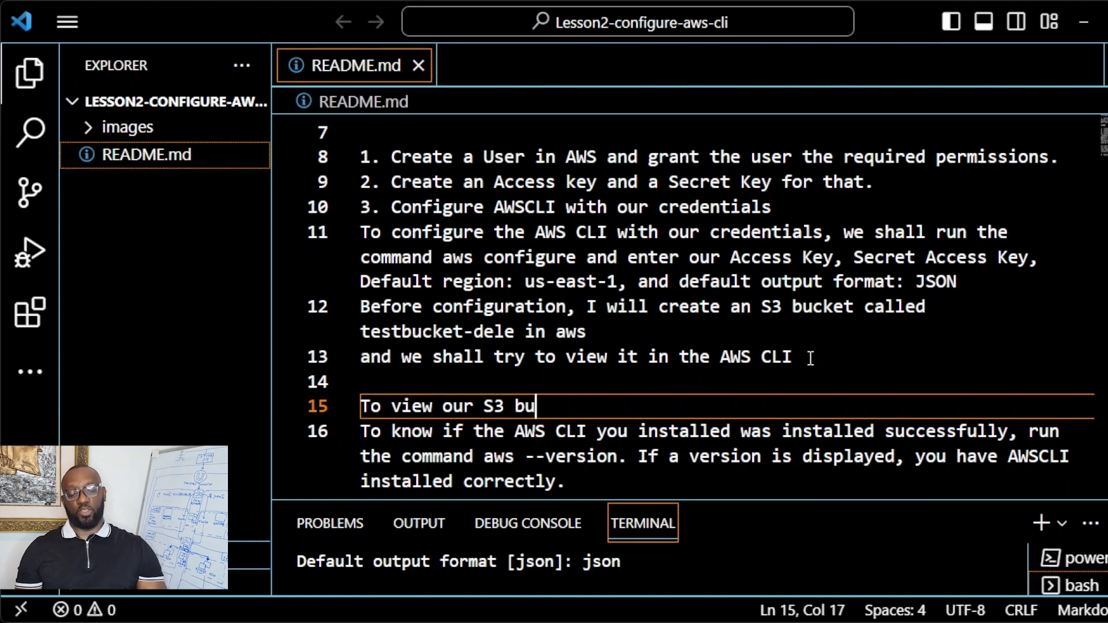
text(cket we created in AWS, we shall run the command)
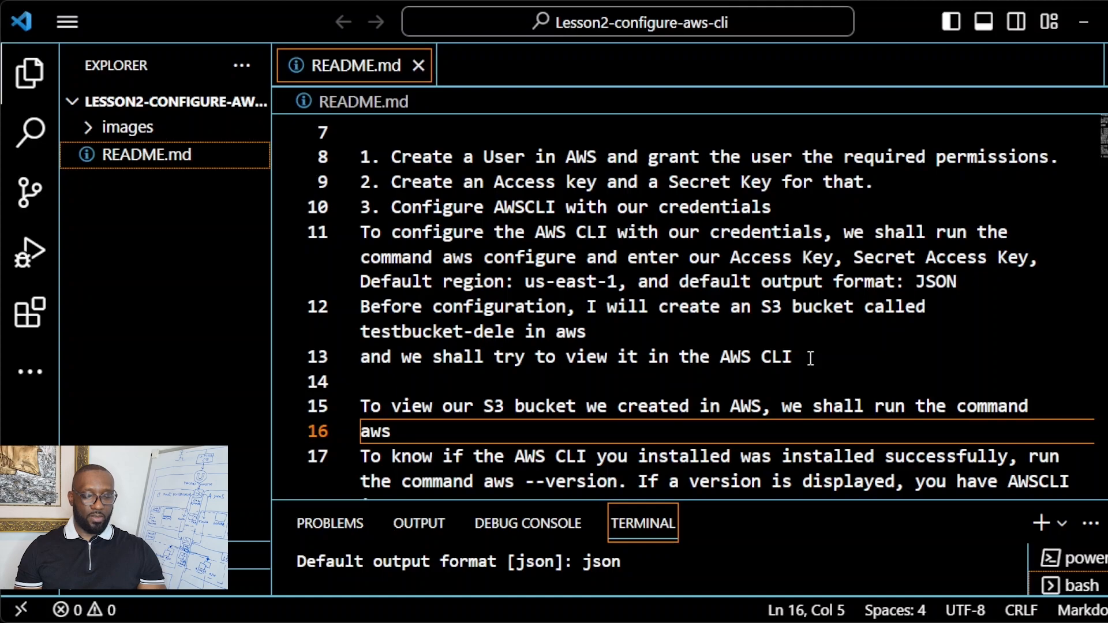
text(l)
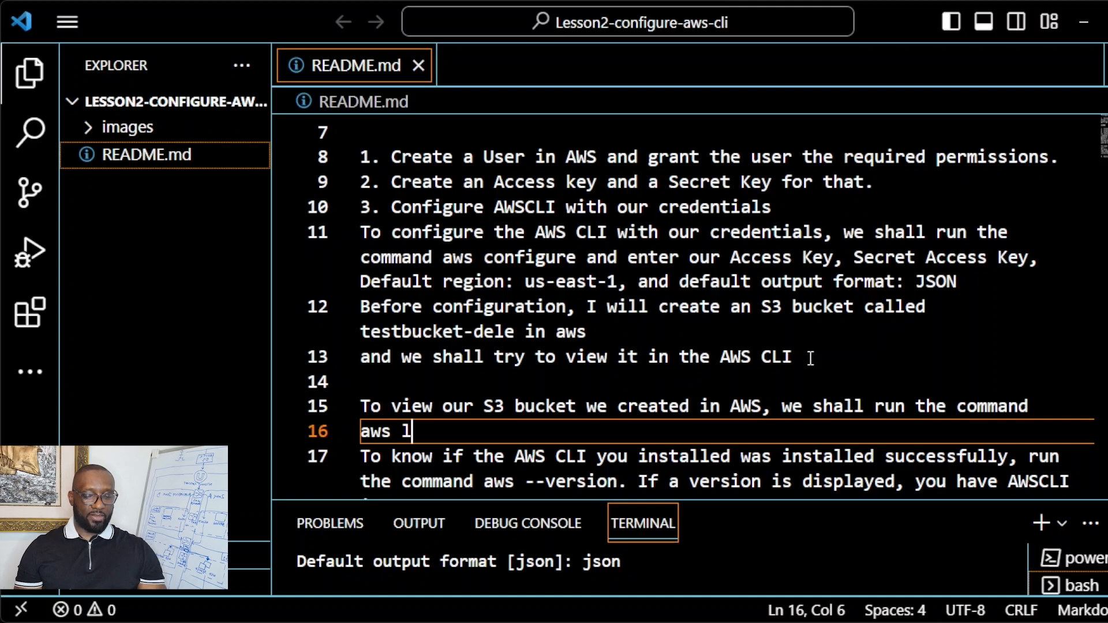
text(ist)
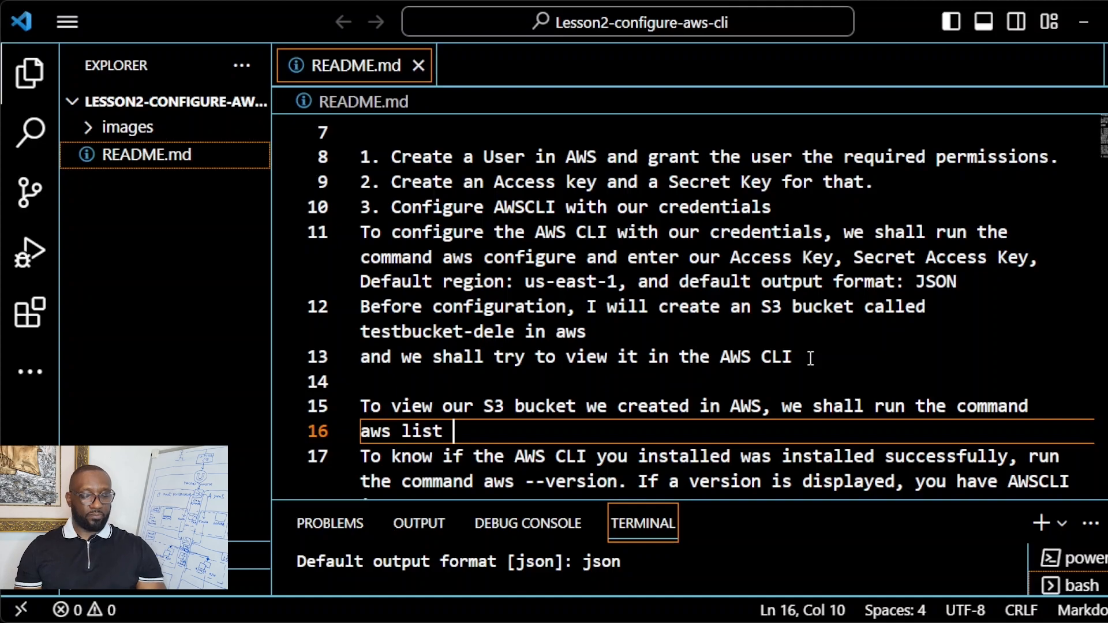
text(s3)
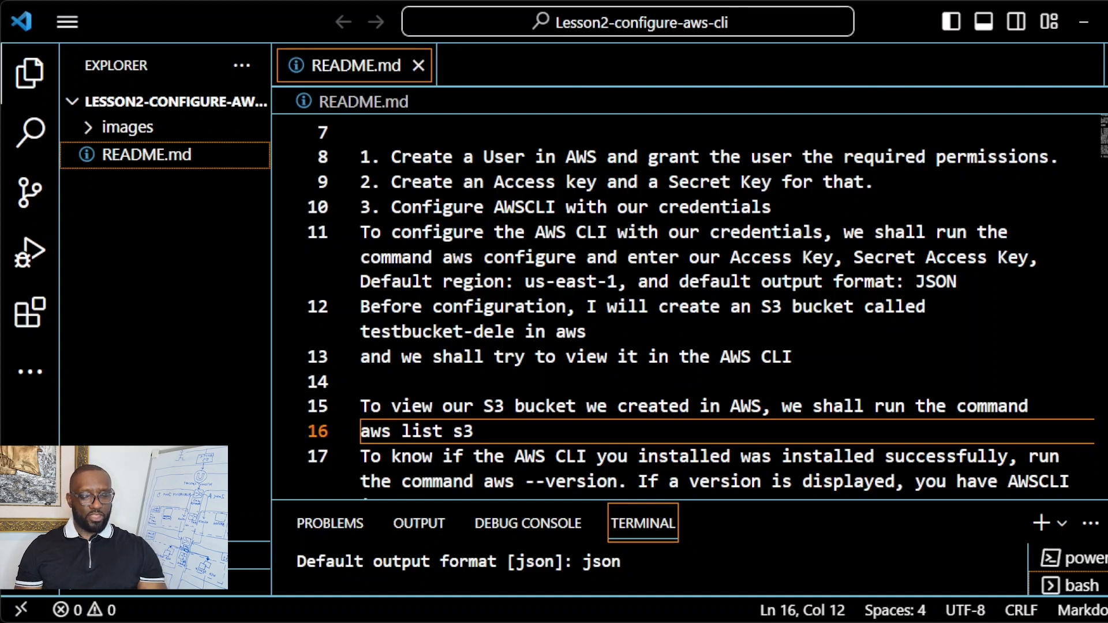
drag(453, 432, 404, 433)
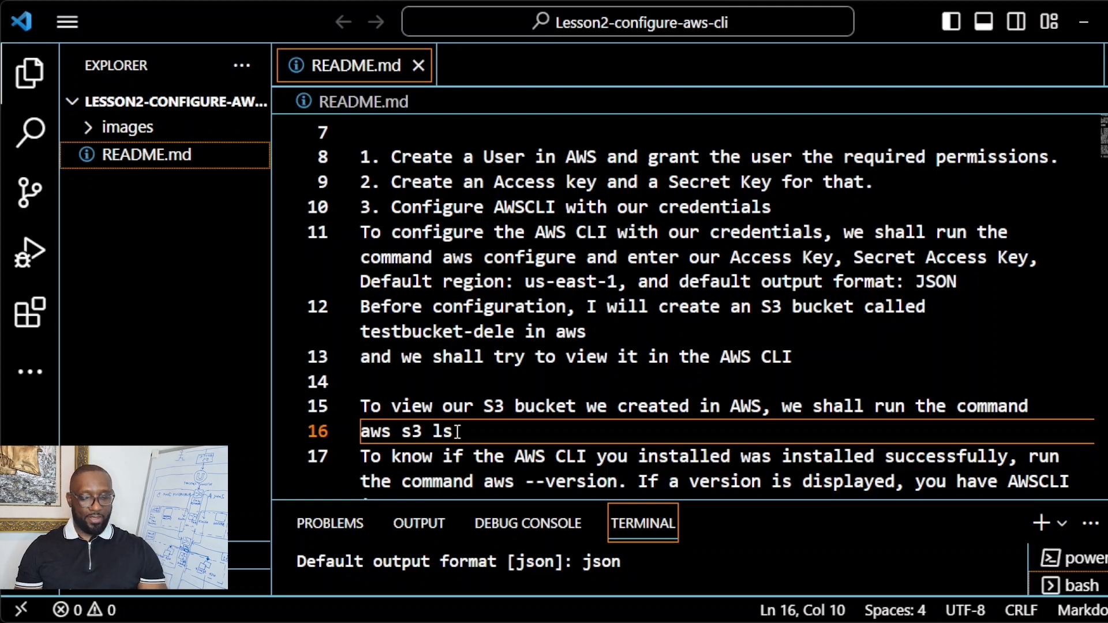
click(452, 433)
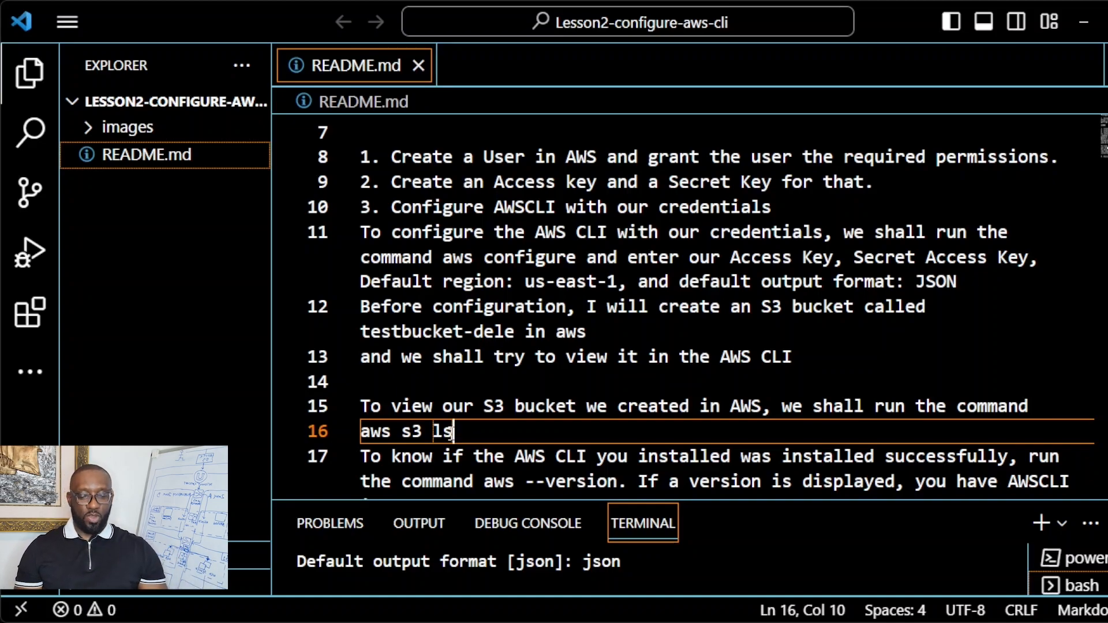
click(513, 334)
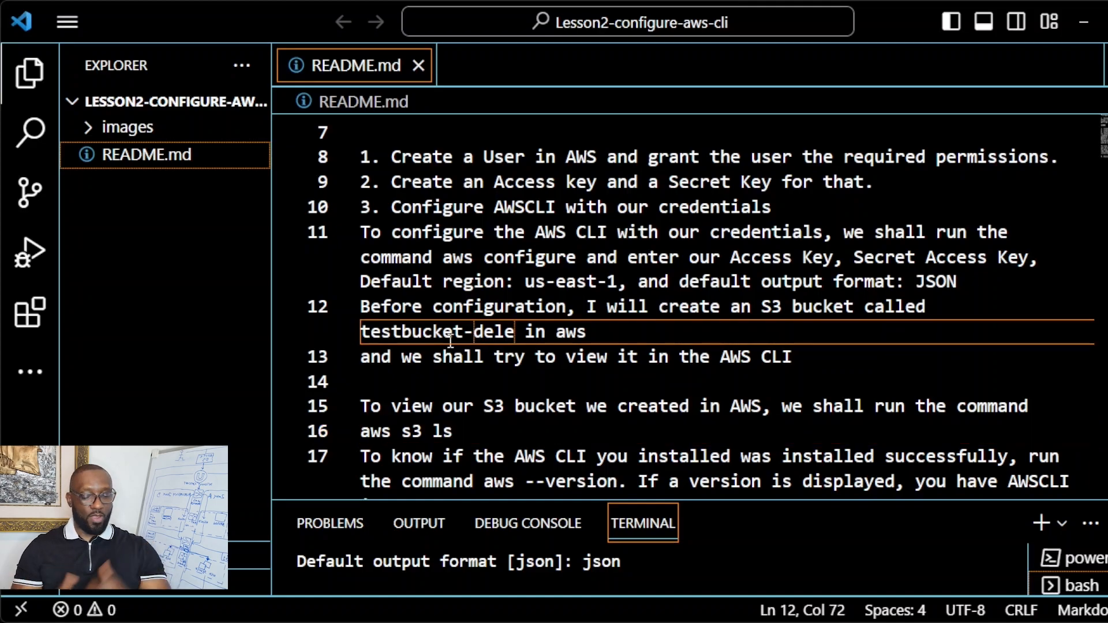
Step: Run aws s3 ls, listing terraform-on-aws-eks-bucket and testbucket-dele in an enlarged terminal
key(End)
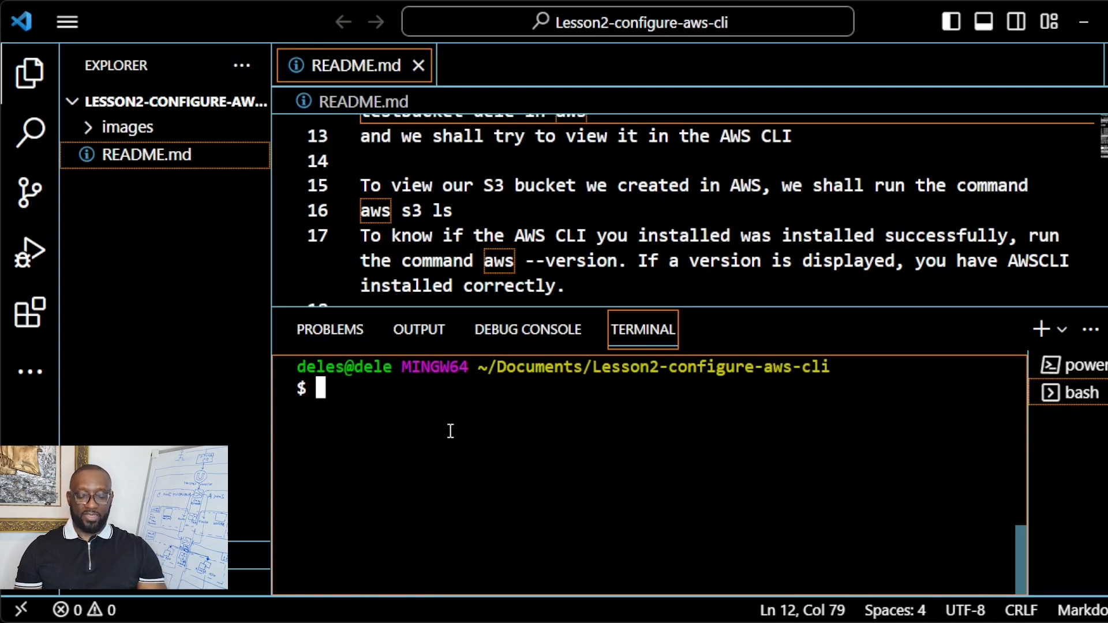
text(aws s3 ls)
key(Return)
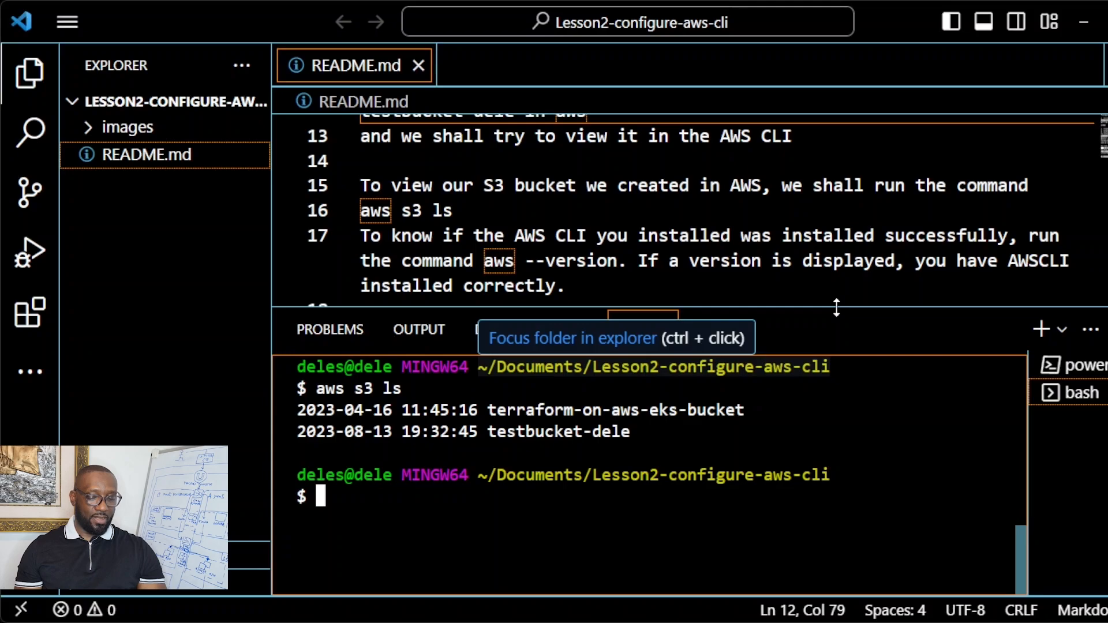
drag(836, 308, 832, 188)
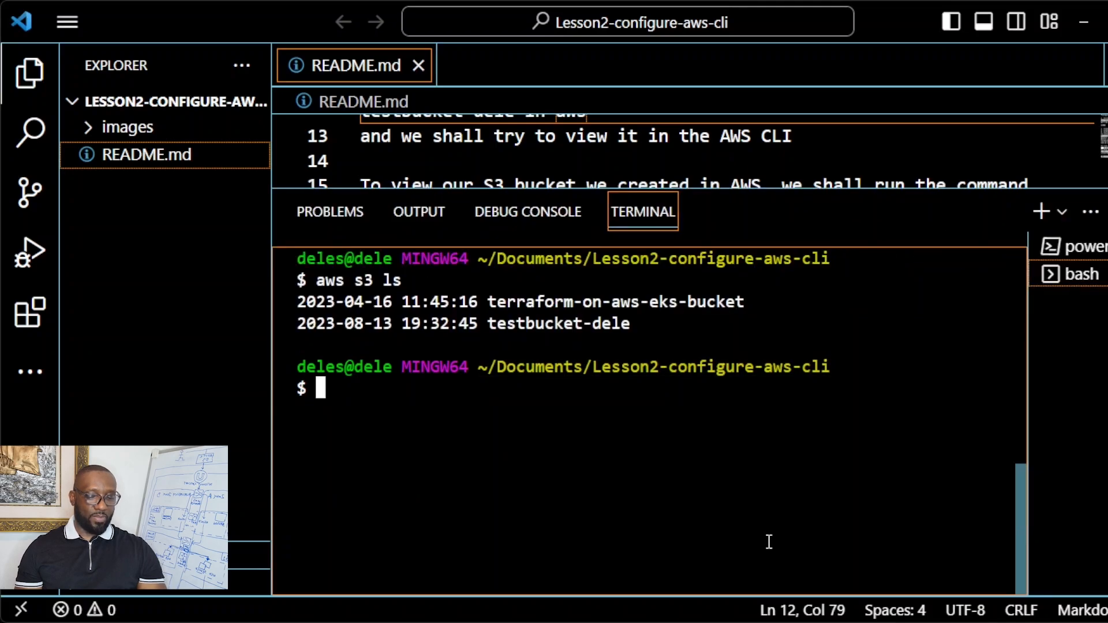
Step: Zoom in, shrink the terminal, and scroll the README down to step 4 on line 19
key(ctrl+equal)
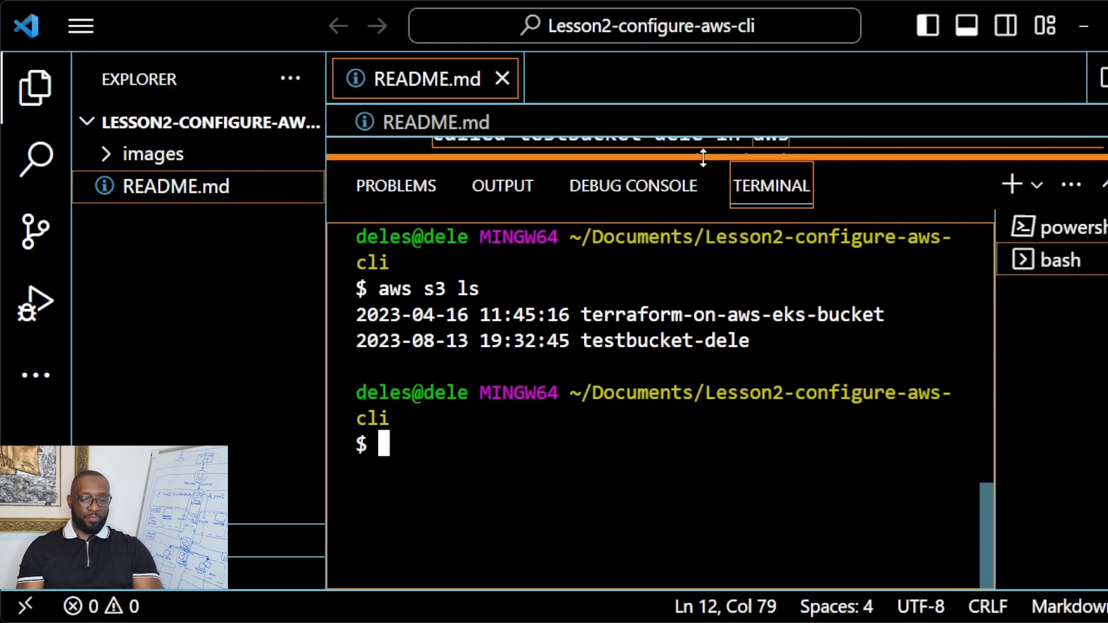
drag(703, 157, 710, 474)
click(809, 319)
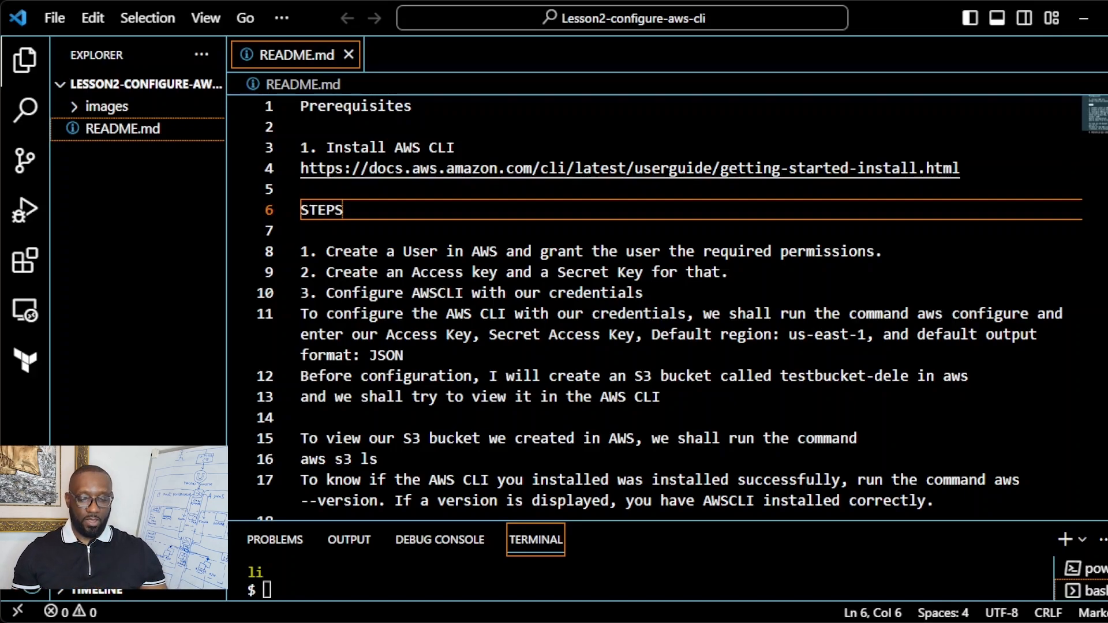
scroll(652, 306, down, 4)
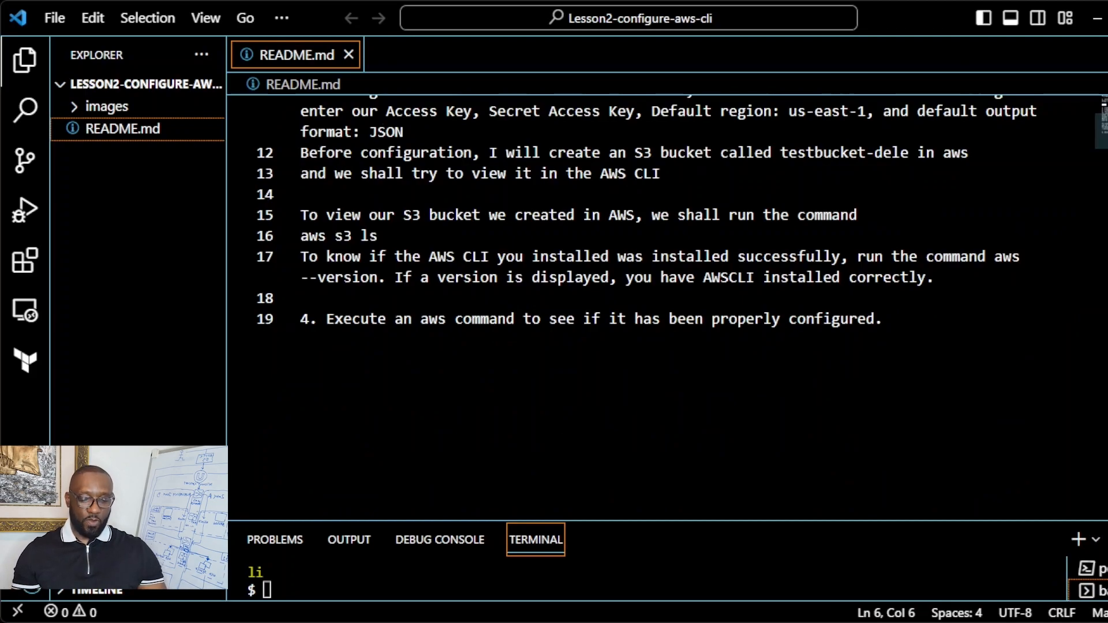